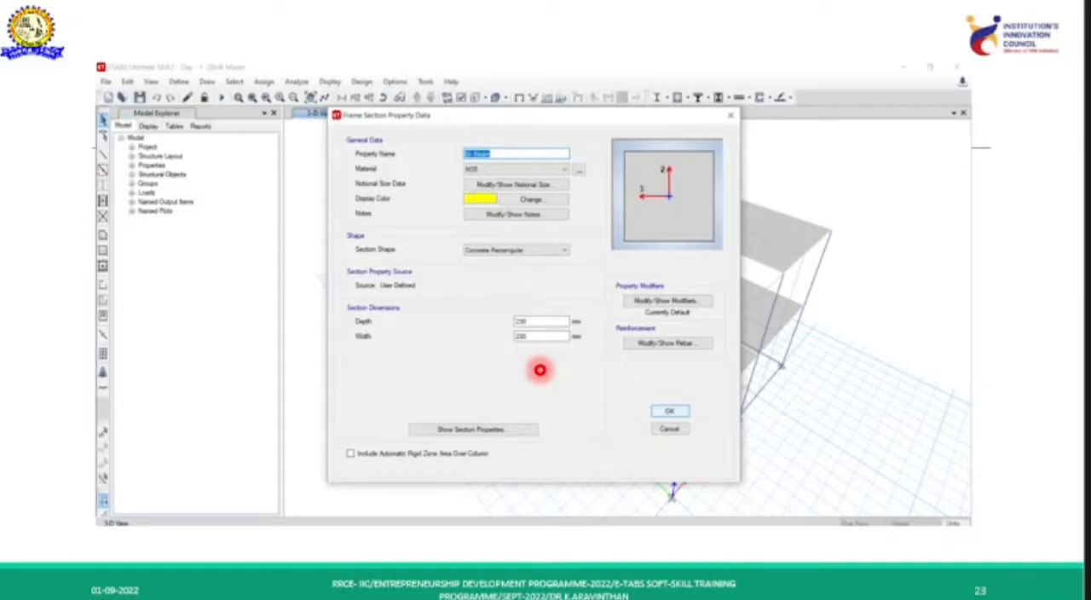
{"action": "key", "text": "Right"}
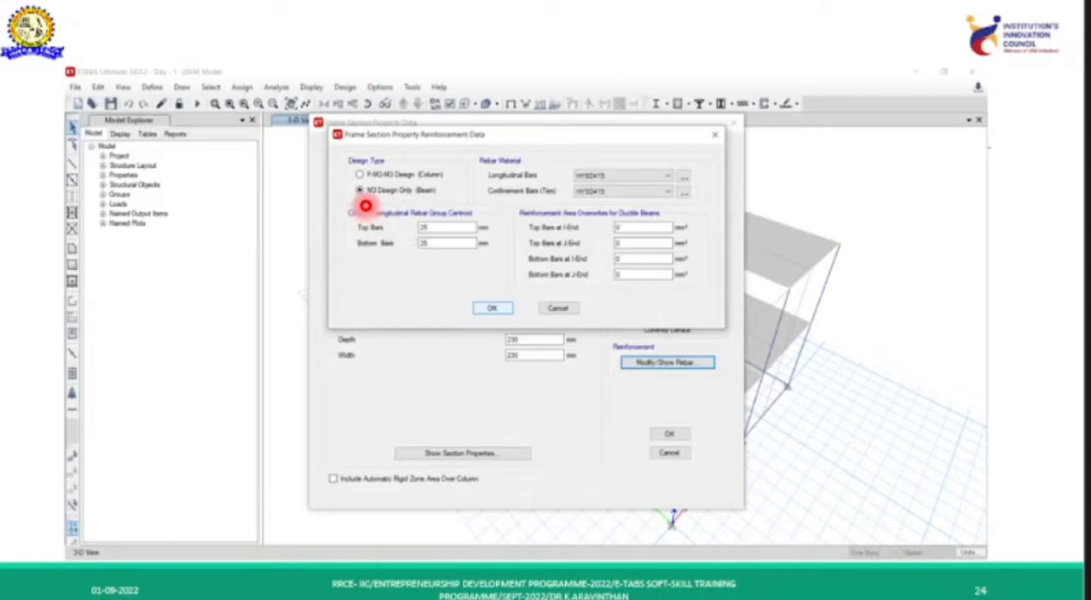
{"action": "key", "text": "Left"}
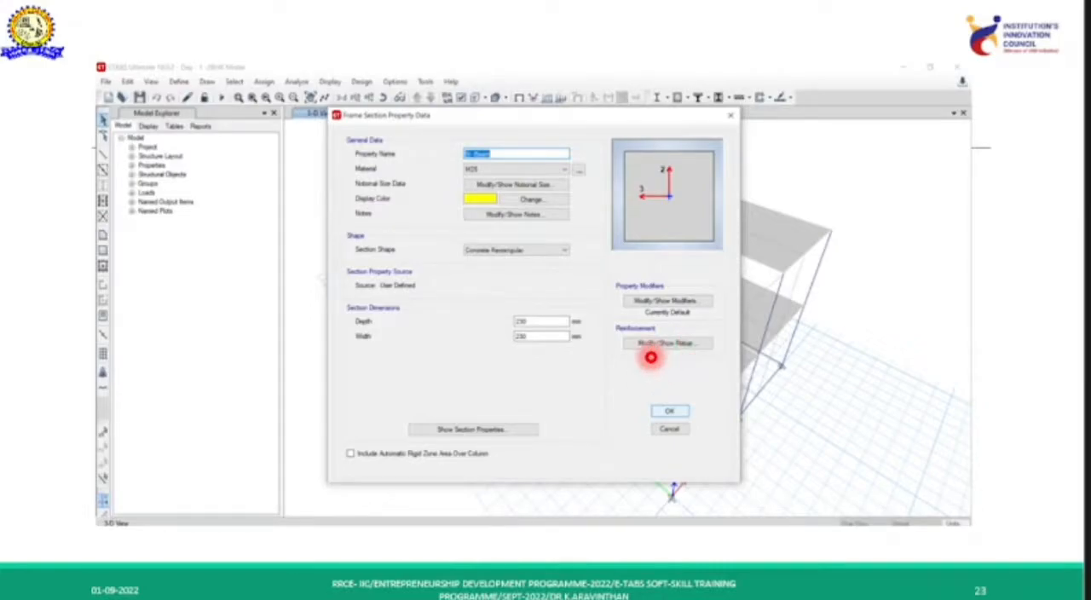
{"action": "key", "text": "Right"}
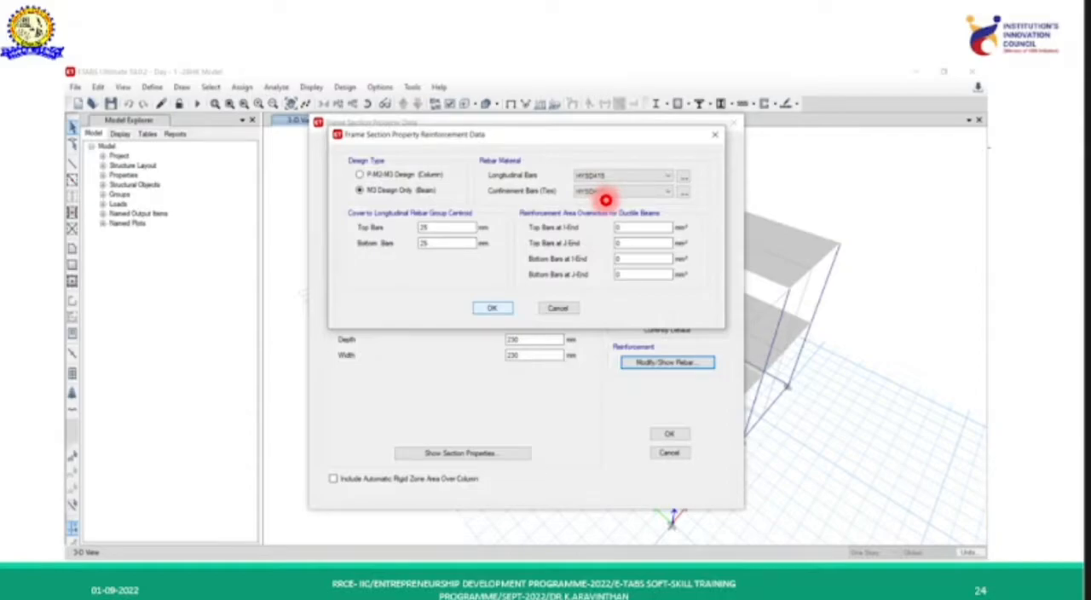
{"action": "key", "text": "Right"}
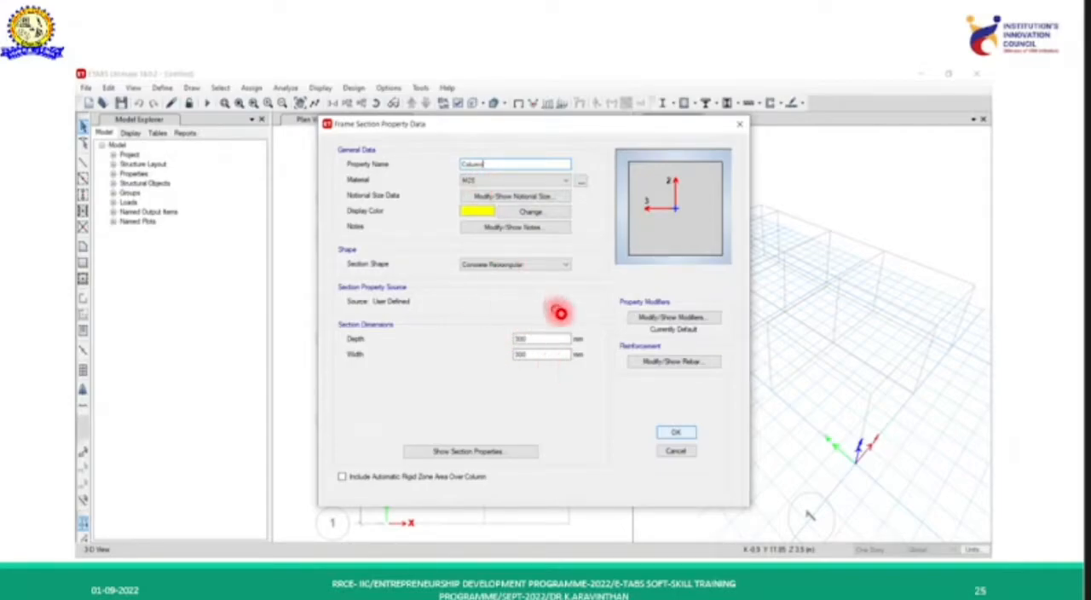
{"action": "left_click", "coordinate": [555, 397]}
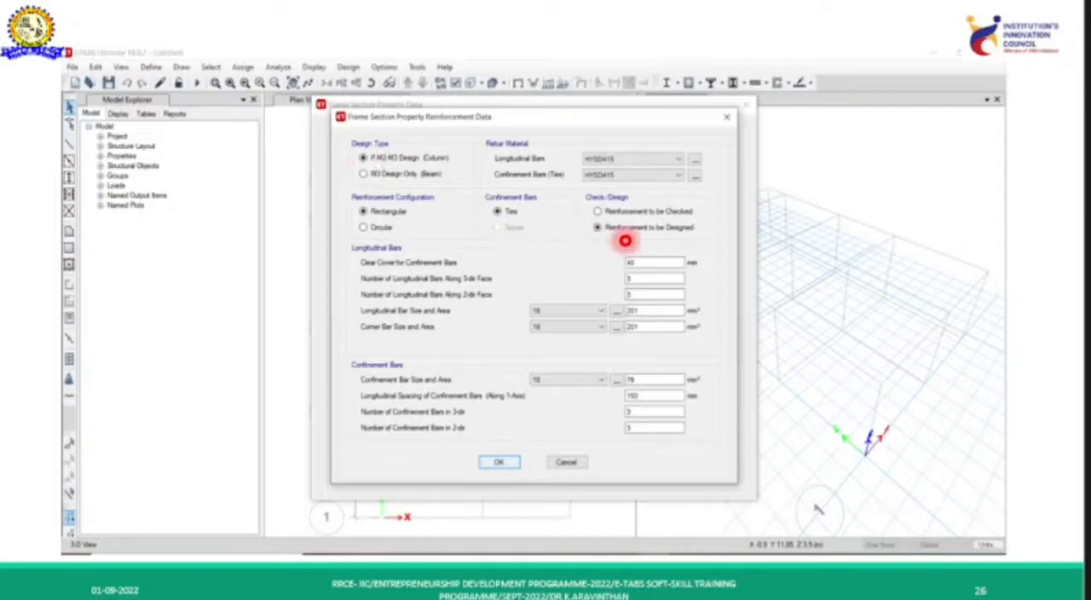
{"action": "key", "text": "Left"}
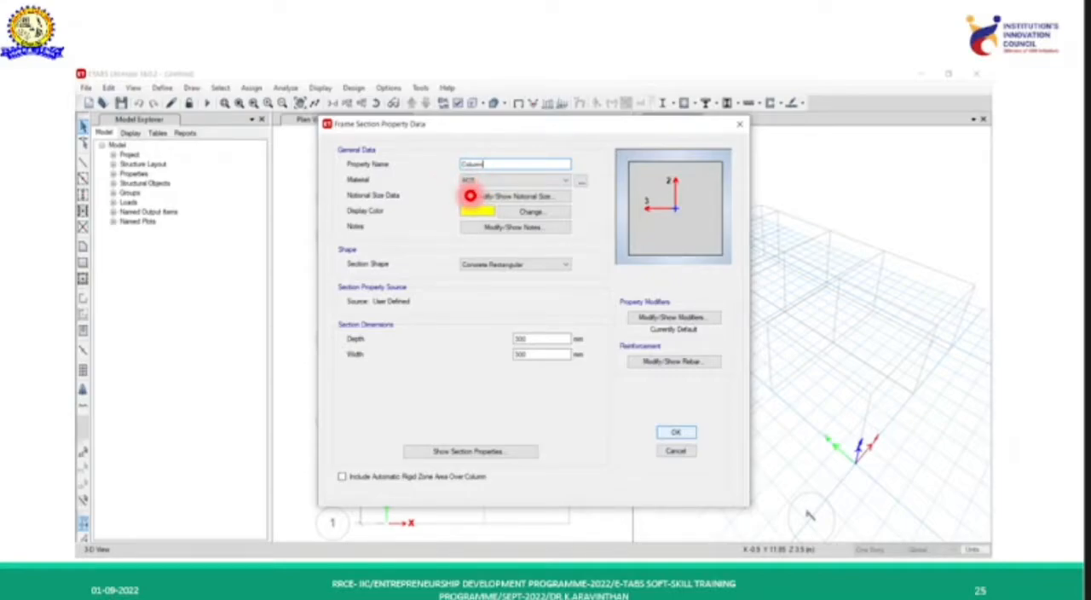
{"action": "left_click", "coordinate": [645, 365]}
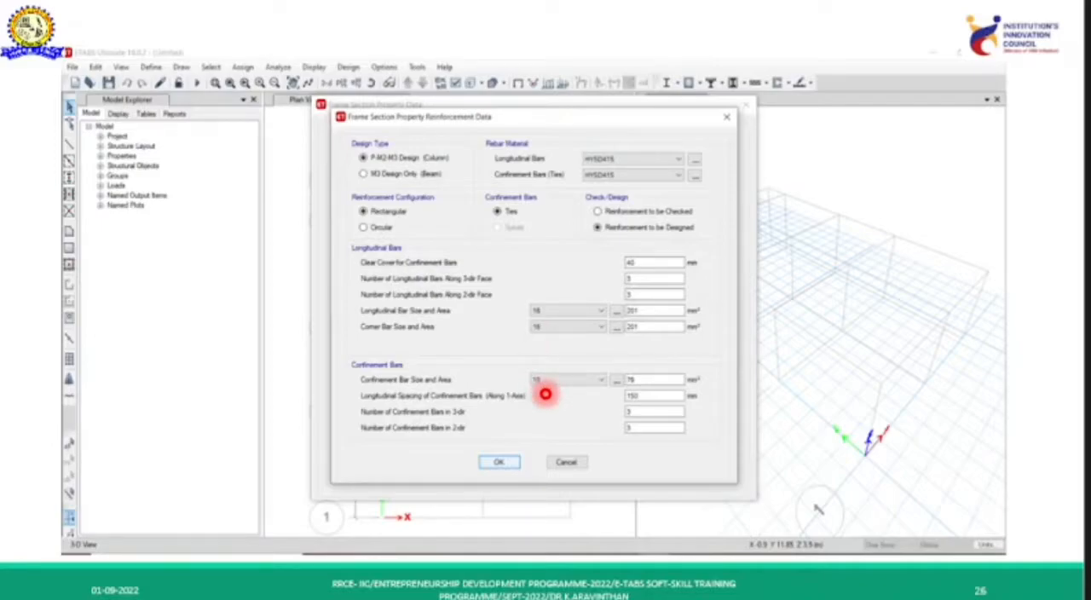
{"action": "key", "text": "Right"}
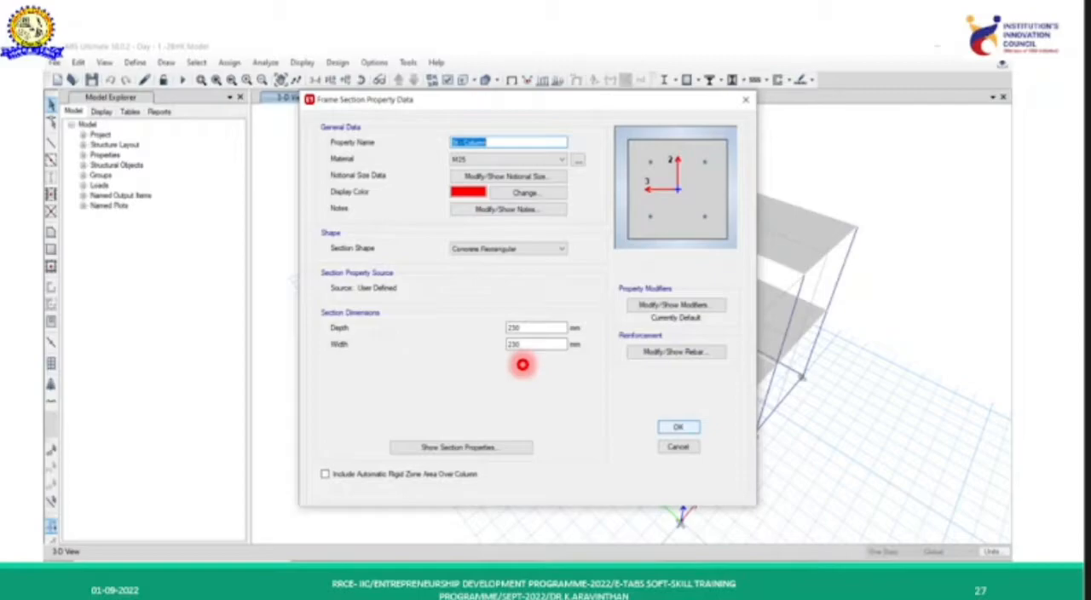
{"action": "key", "text": "Right"}
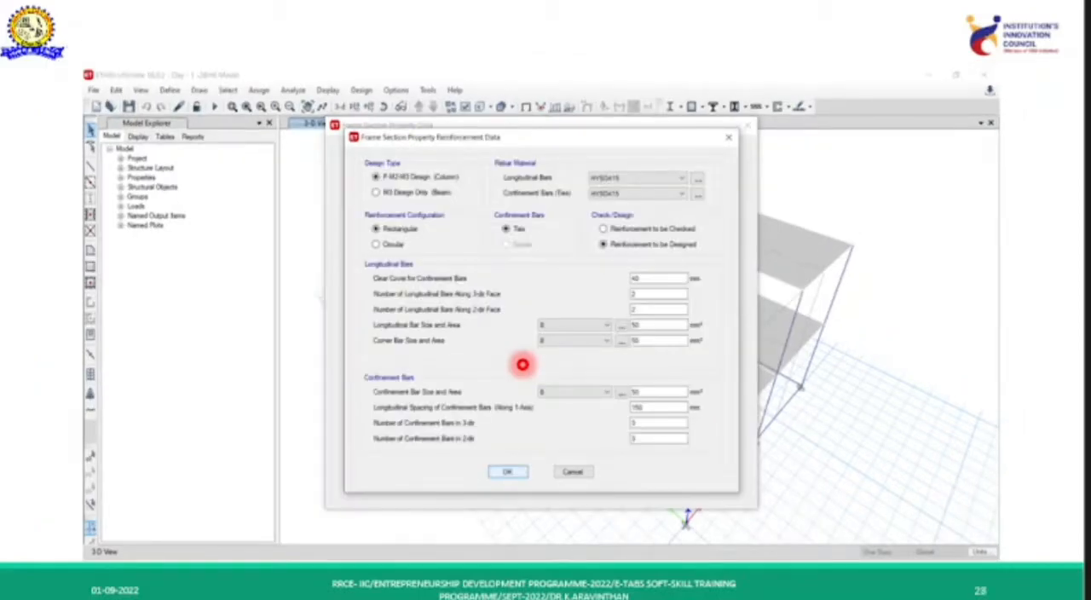
{"action": "key", "text": "Left"}
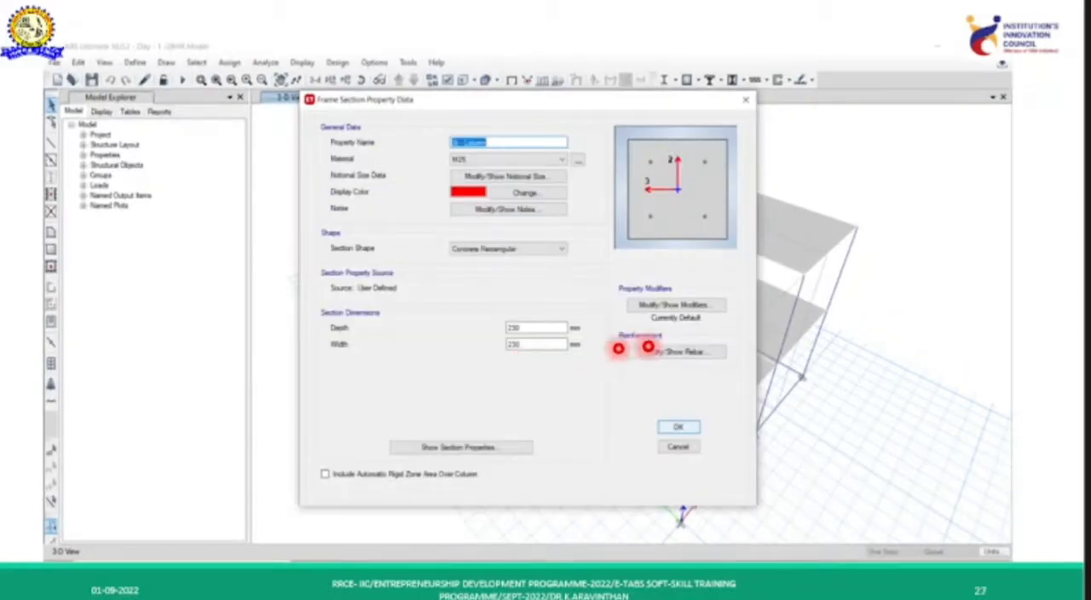
{"action": "key", "text": "Right"}
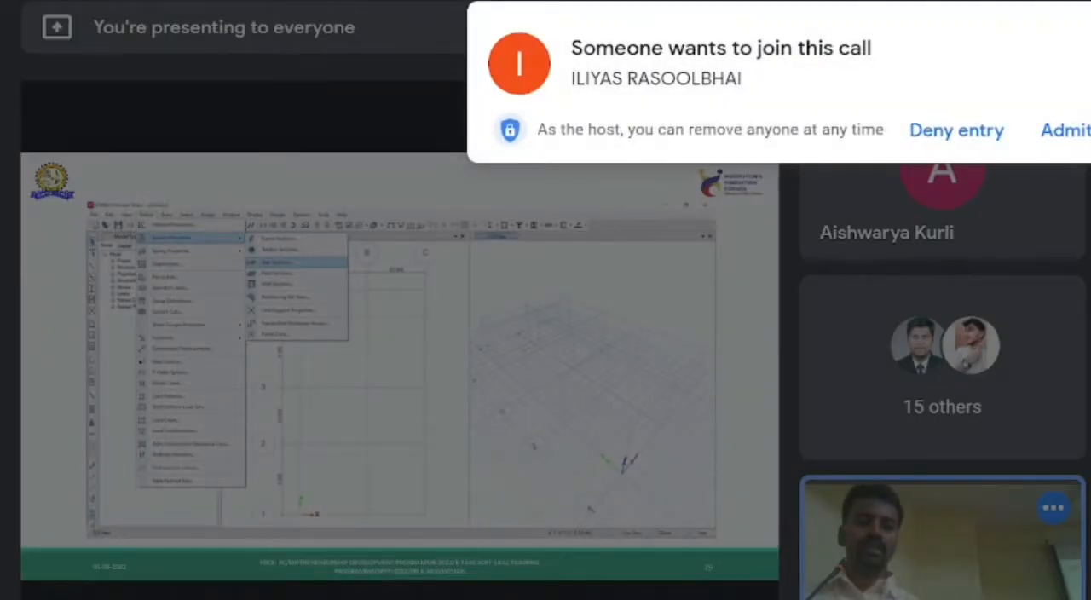
{"action": "left_click", "coordinate": [1065, 131]}
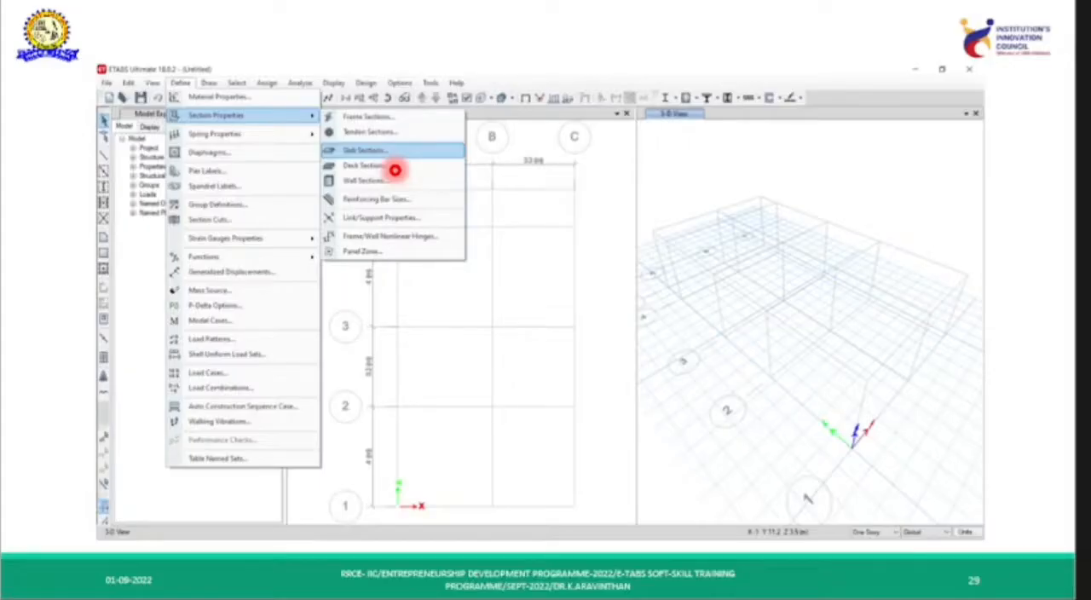
{"action": "key", "text": "Right"}
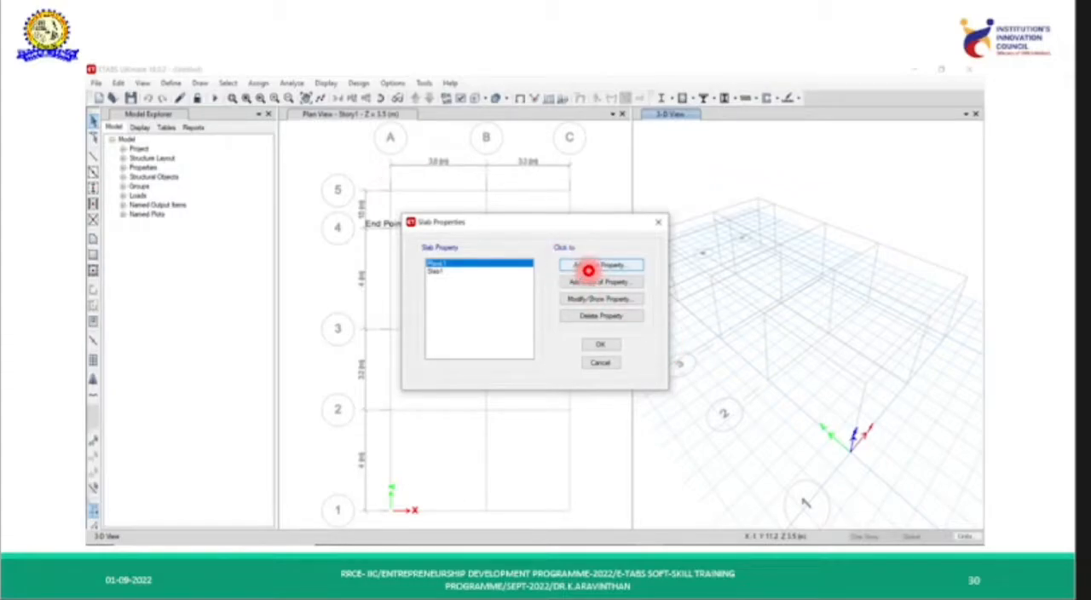
{"action": "key", "text": "Right"}
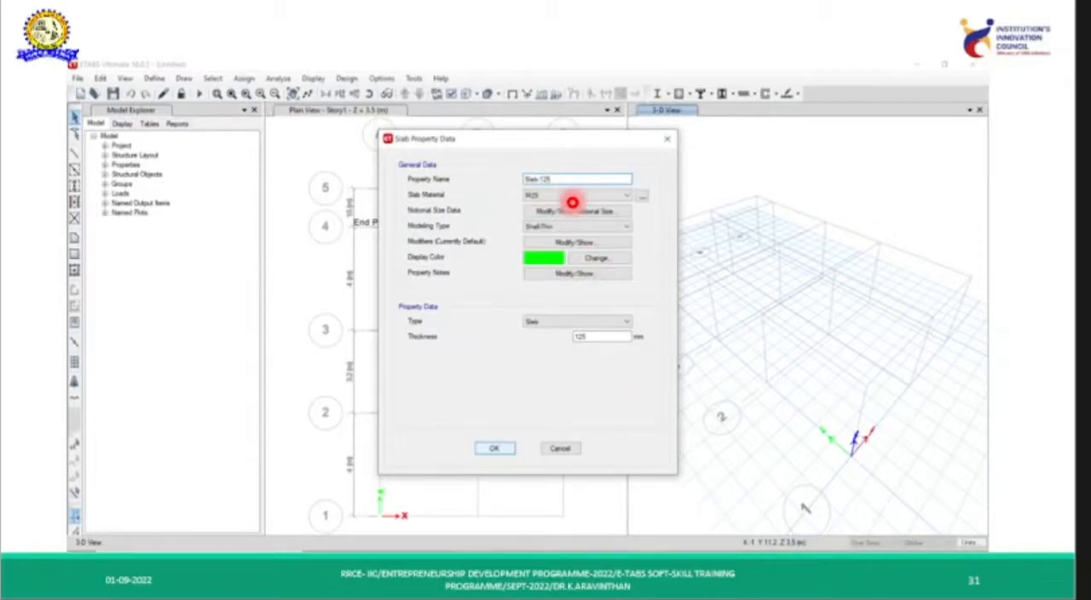
{"action": "key", "text": "Left"}
{"action": "key", "text": "Left"}
{"action": "key", "text": "Left"}
{"action": "key", "text": "Left"}
{"action": "key", "text": "Left"}
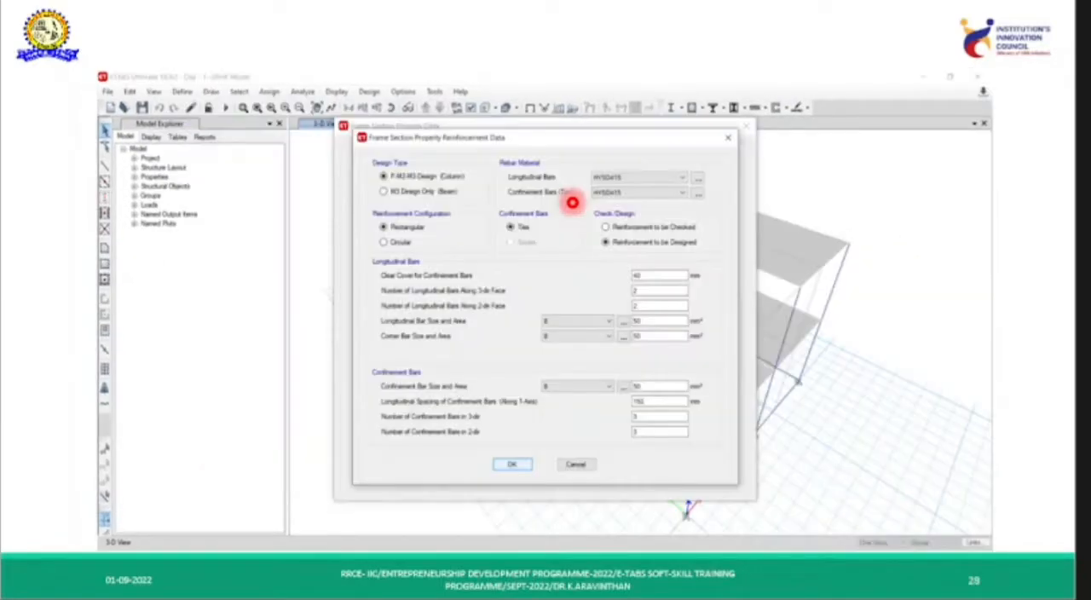
{"action": "key", "text": "Left"}
{"action": "key", "text": "Left"}
{"action": "key", "text": "Left"}
{"action": "key", "text": "Left"}
{"action": "key", "text": "Left"}
{"action": "key", "text": "Left"}
{"action": "key", "text": "Left"}
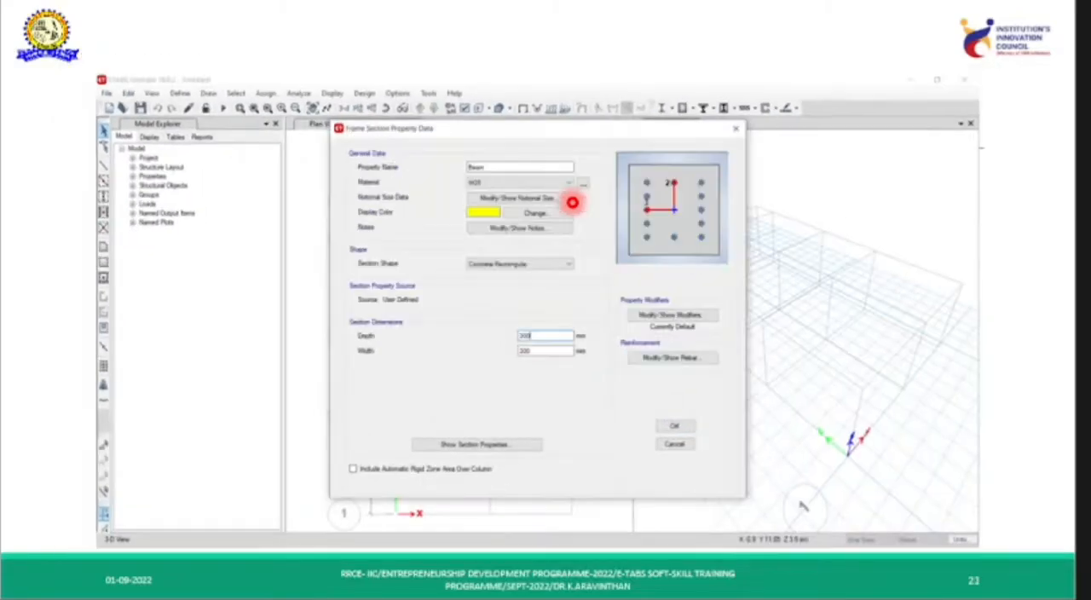
{"action": "key", "text": "Left"}
{"action": "key", "text": "Left"}
{"action": "key", "text": "Left"}
{"action": "key", "text": "Left"}
{"action": "key", "text": "Left"}
{"action": "key", "text": "Left"}
{"action": "key", "text": "Left"}
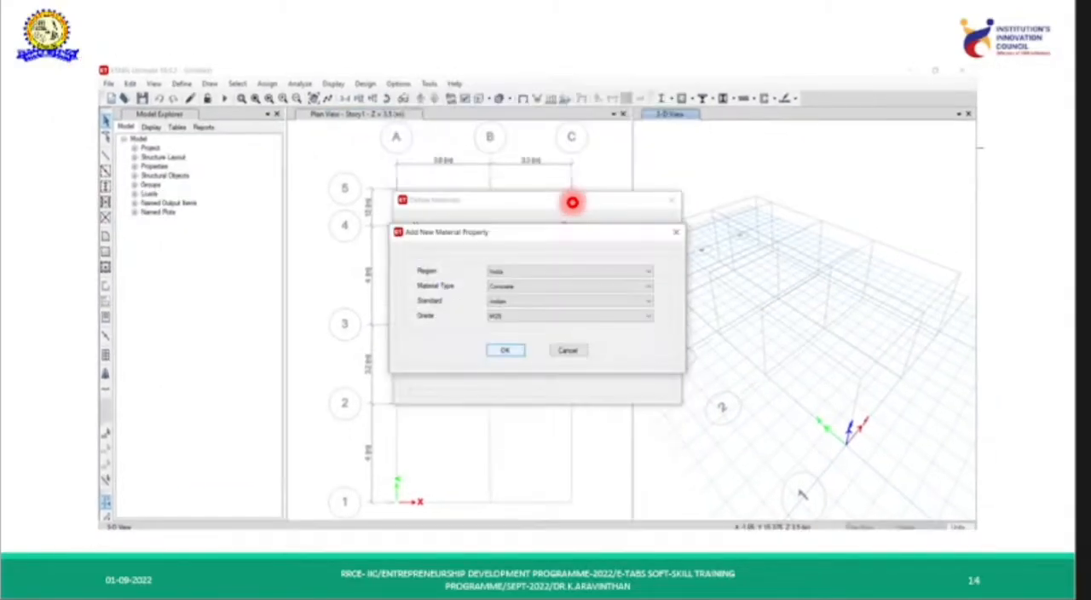
{"action": "key", "text": "Left"}
{"action": "key", "text": "Left"}
{"action": "key", "text": "Left"}
{"action": "key", "text": "Left"}
{"action": "key", "text": "Left"}
{"action": "key", "text": "Left"}
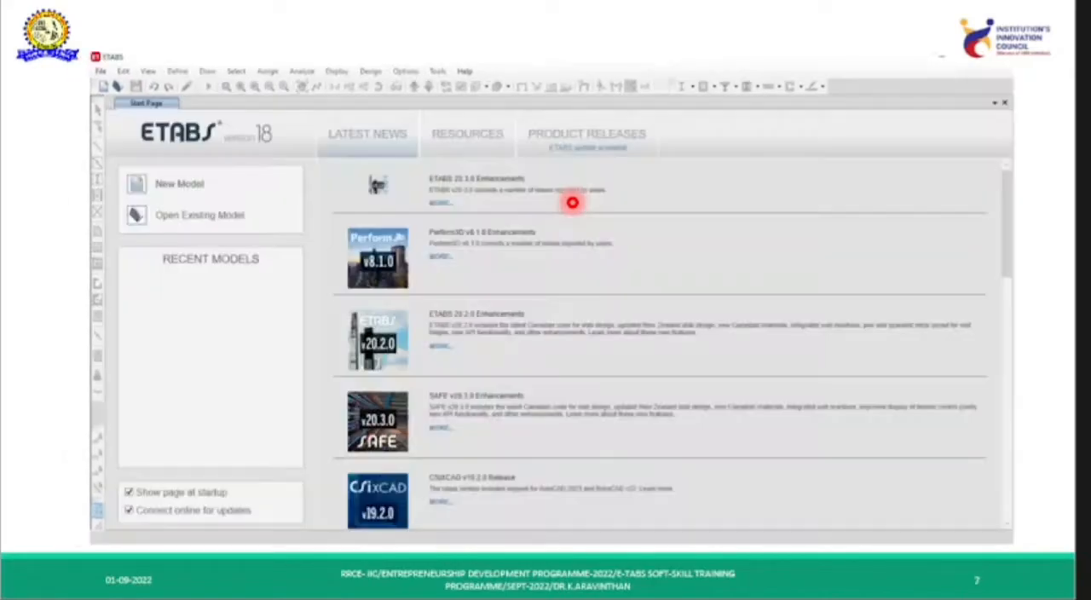
{"action": "key", "text": "Left"}
{"action": "key", "text": "Right"}
{"action": "key", "text": "Right"}
{"action": "key", "text": "Right"}
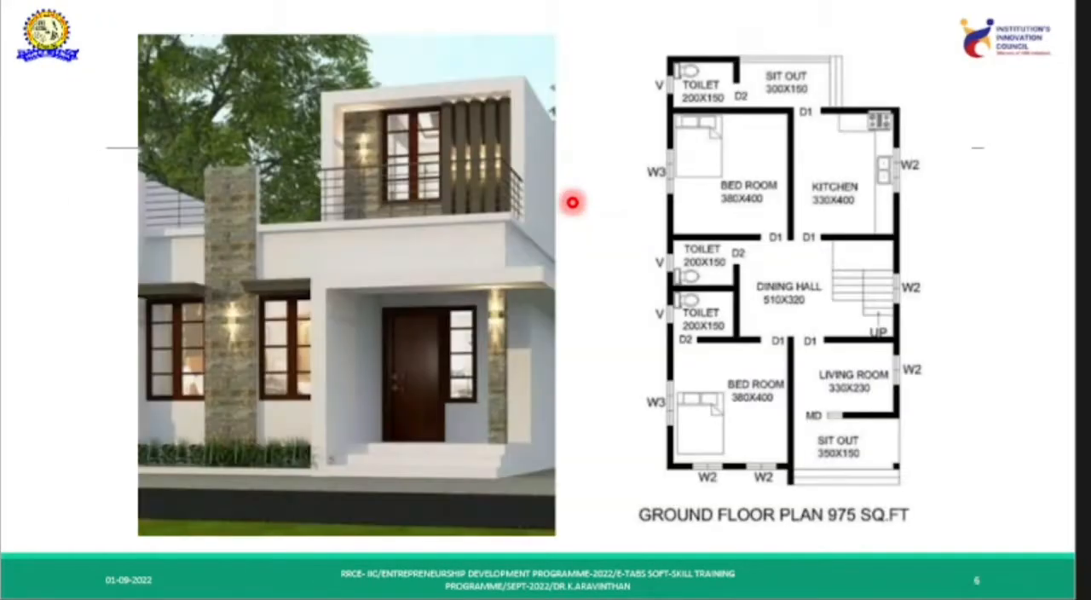
{"action": "key", "text": "Left"}
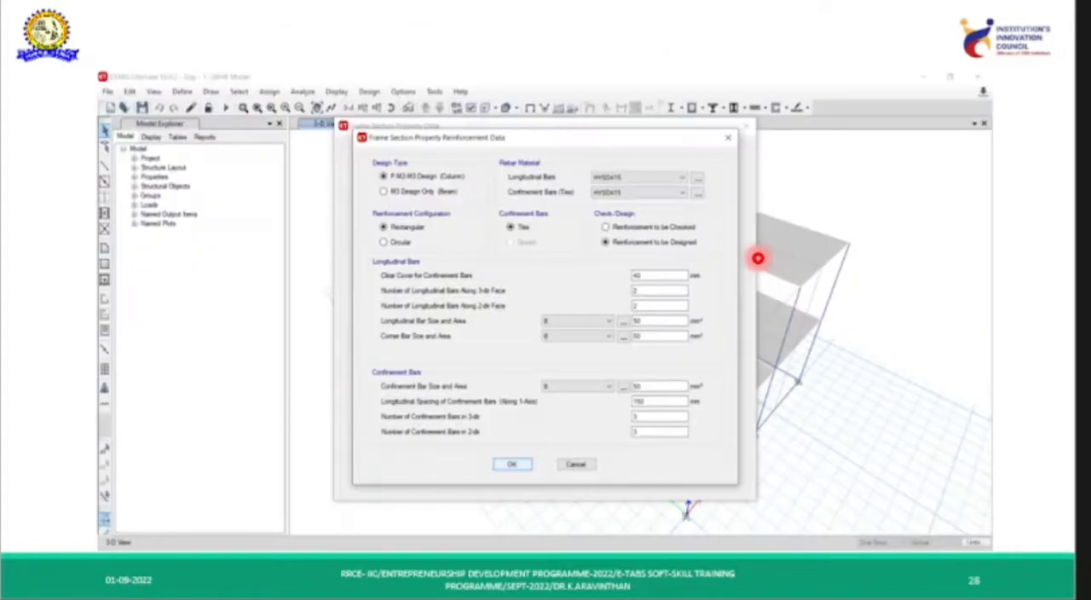
{"action": "key", "text": "Right"}
{"action": "key", "text": "Right"}
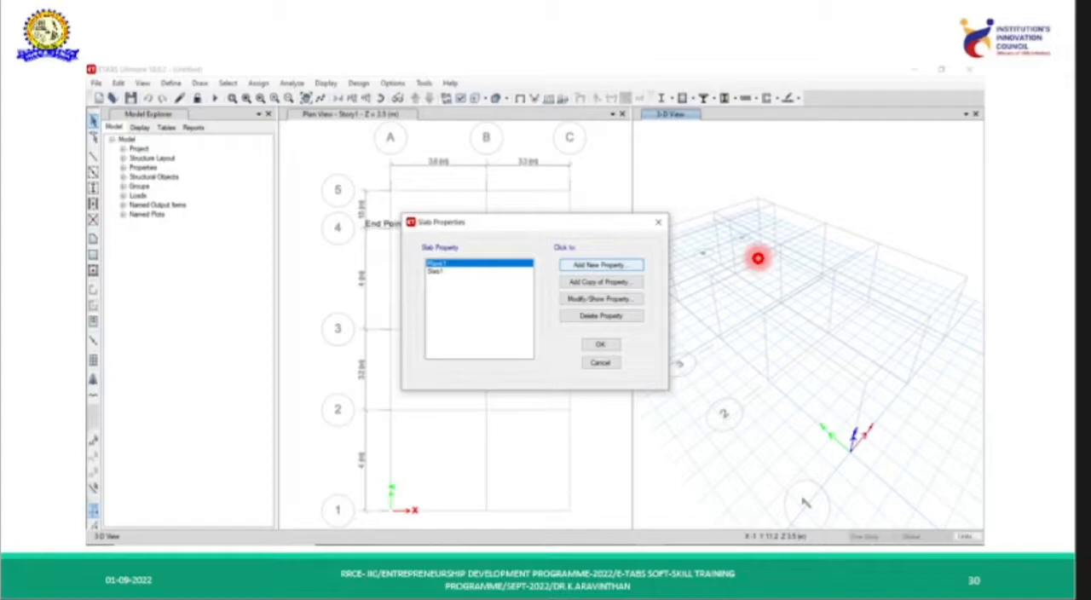
{"action": "key", "text": "Right"}
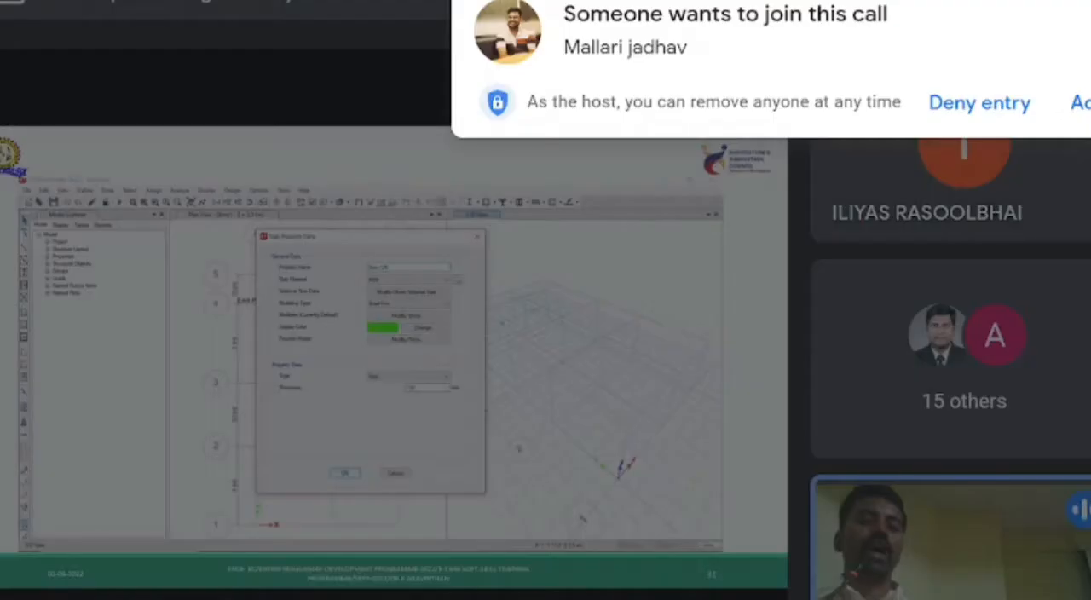
{"action": "left_click", "coordinate": [1080, 103]}
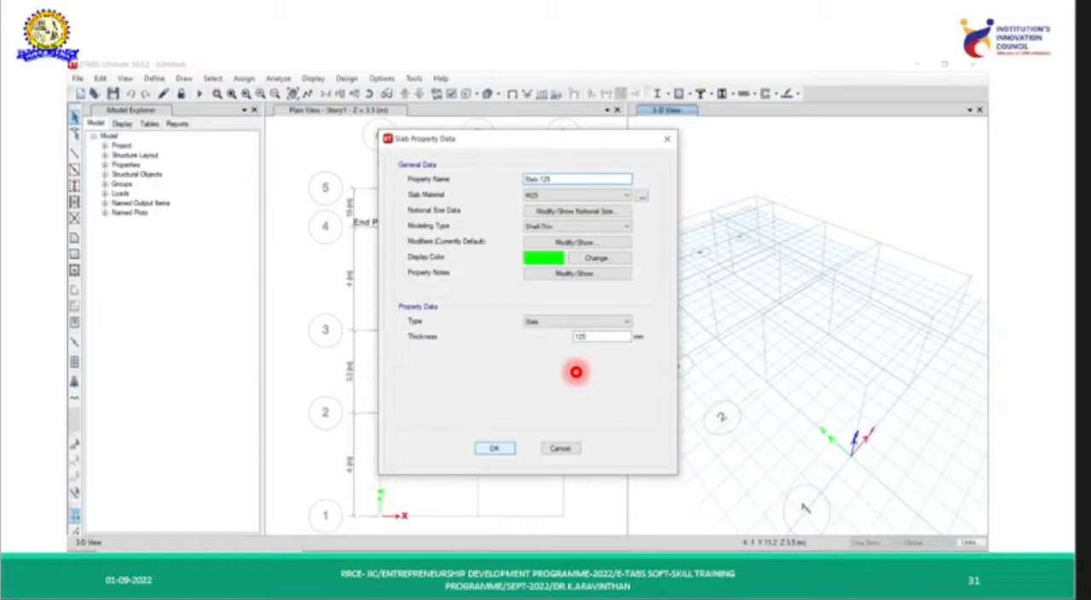
{"action": "key", "text": "Right"}
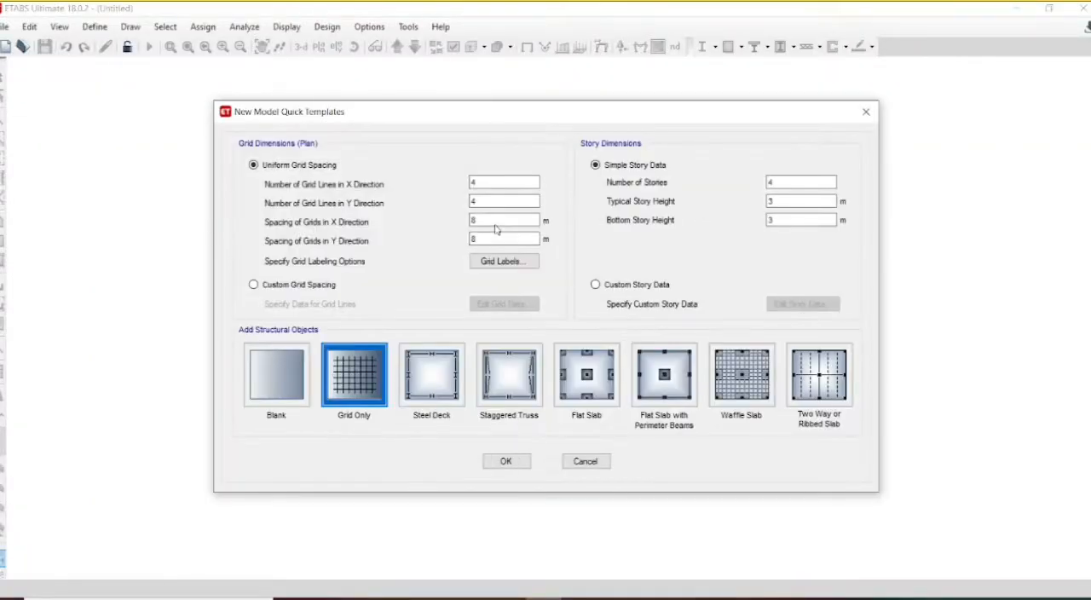
Step: Switch the new model to custom grid spacing and reduce the X grid to lines A at 0, B at 3.8 m and C at 7.2 m
{"action": "left_click", "coordinate": [254, 285]}
{"action": "left_click", "coordinate": [522, 308]}
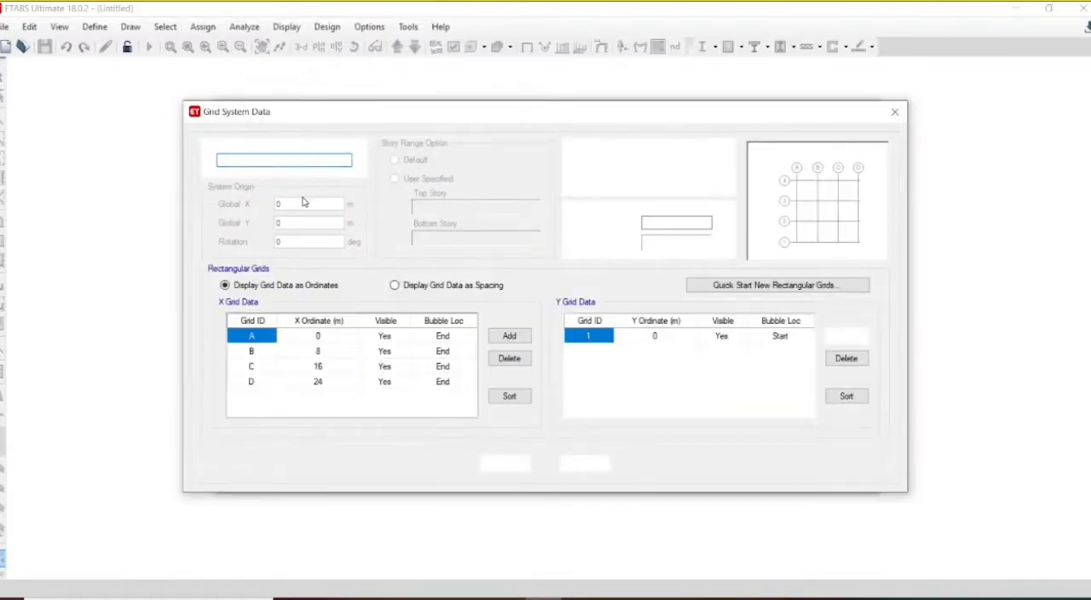
{"action": "left_click", "coordinate": [322, 353]}
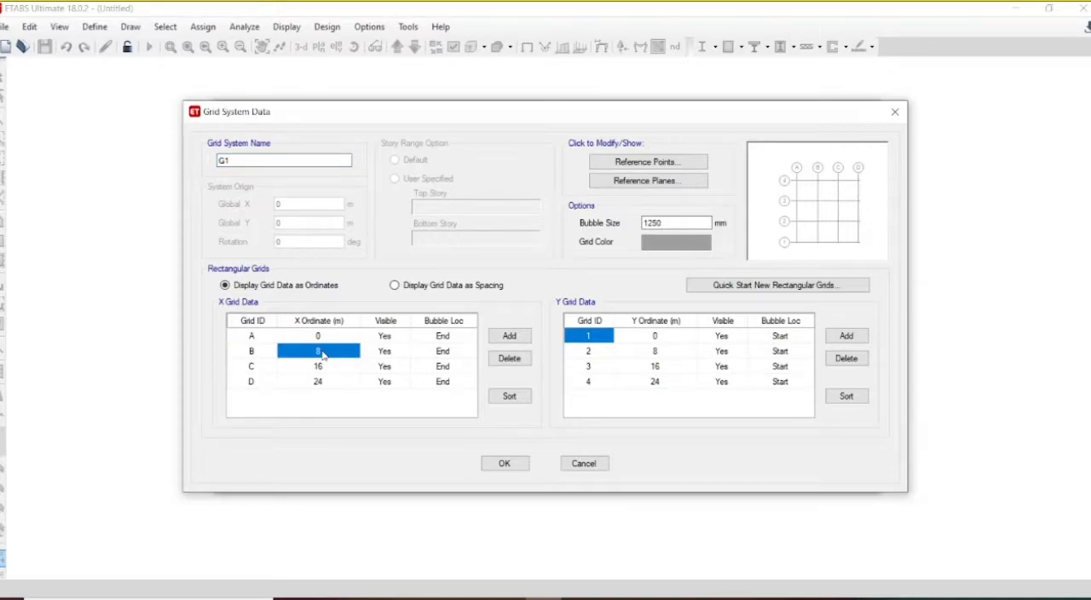
{"action": "type", "text": "3."}
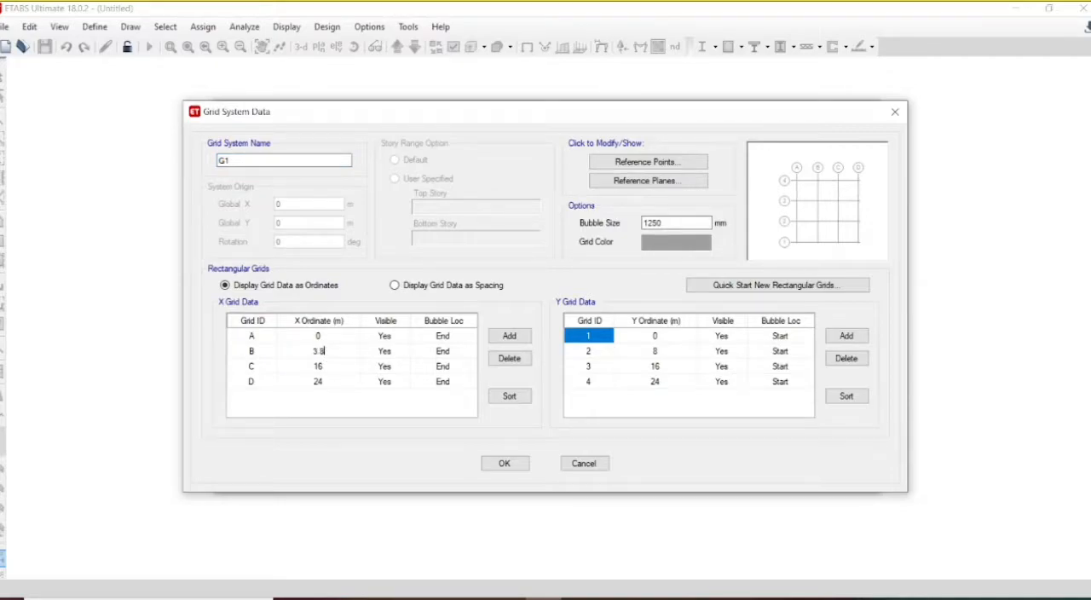
{"action": "key", "text": "Return"}
{"action": "type", "text": "7.2"}
{"action": "left_click", "coordinate": [327, 384]}
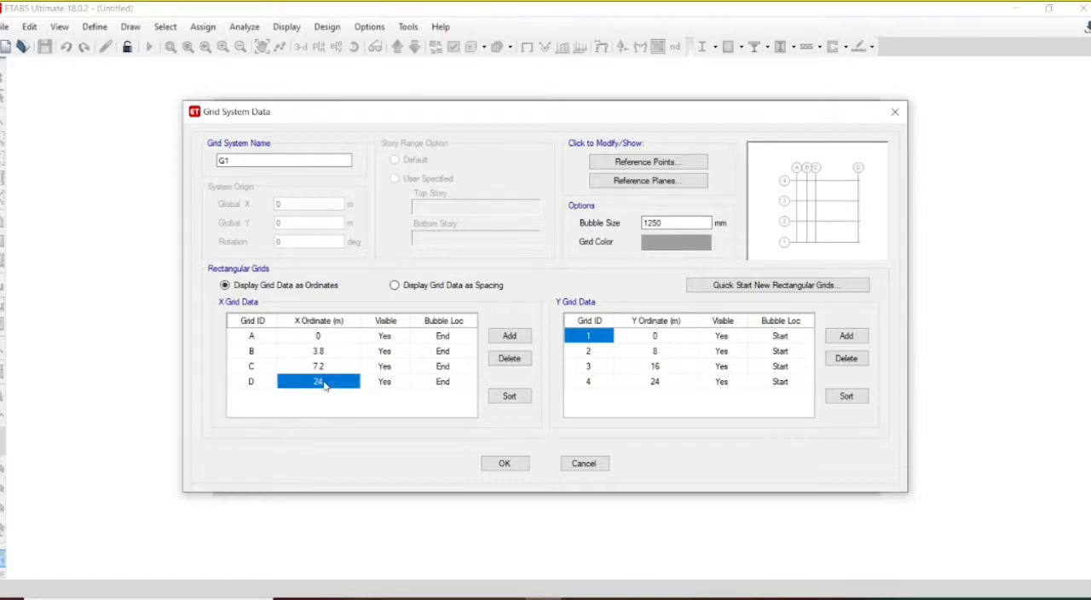
{"action": "left_click", "coordinate": [510, 358]}
Step: Set the Y ordinates of grid lines 2, 3 and 4 to 4 m, 7.2 m and 11.2 m
{"action": "left_click", "coordinate": [653, 350]}
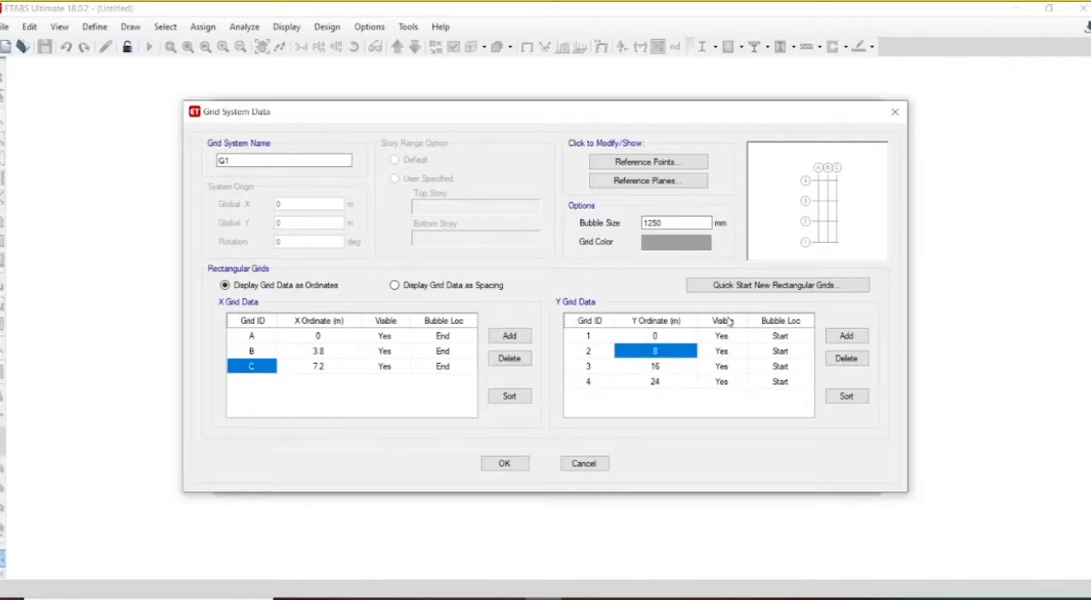
{"action": "type", "text": "4"}
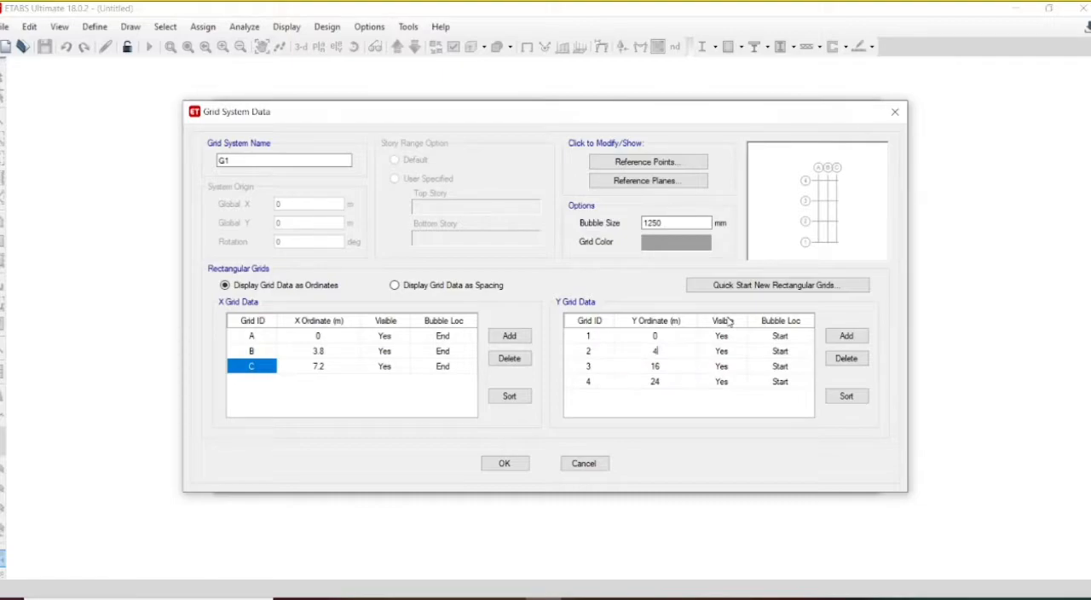
{"action": "key", "text": "Return"}
{"action": "key", "text": "BackSpace"}
{"action": "type", "text": "7.2"}
{"action": "key", "text": "Return"}
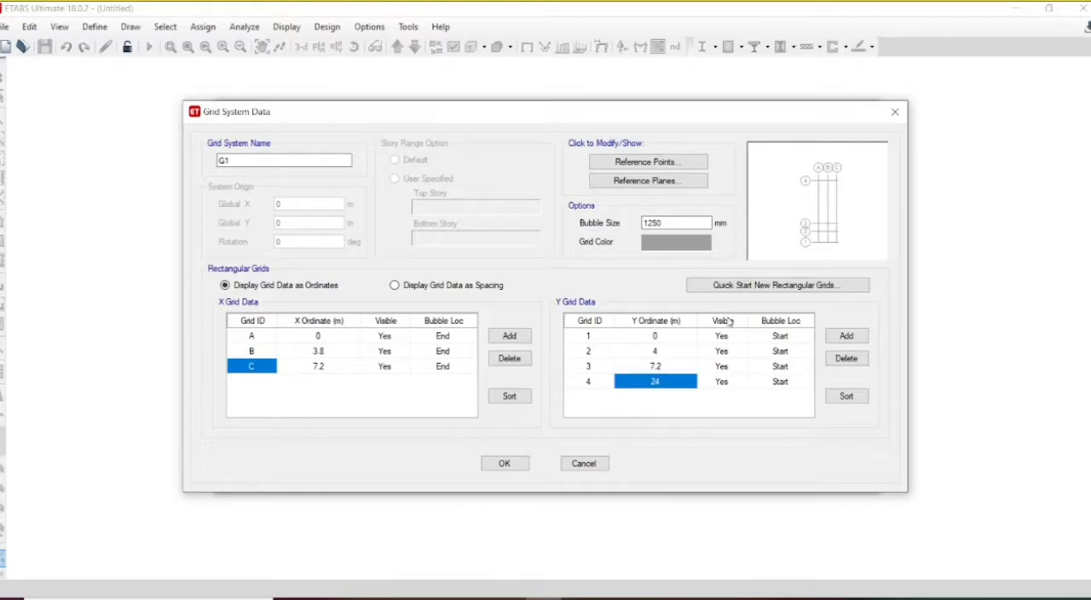
{"action": "key", "text": "BackSpace"}
{"action": "type", "text": "11."}
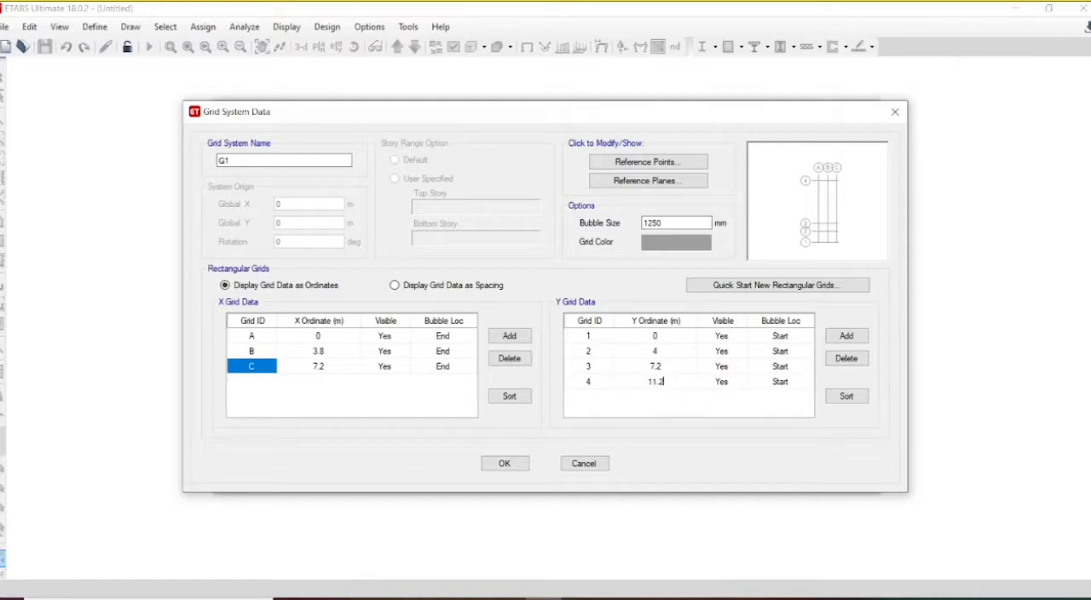
Step: Add a fifth Y grid line with a custom ordinate and accept the grid data
{"action": "left_click", "coordinate": [849, 339]}
{"action": "left_click", "coordinate": [650, 397]}
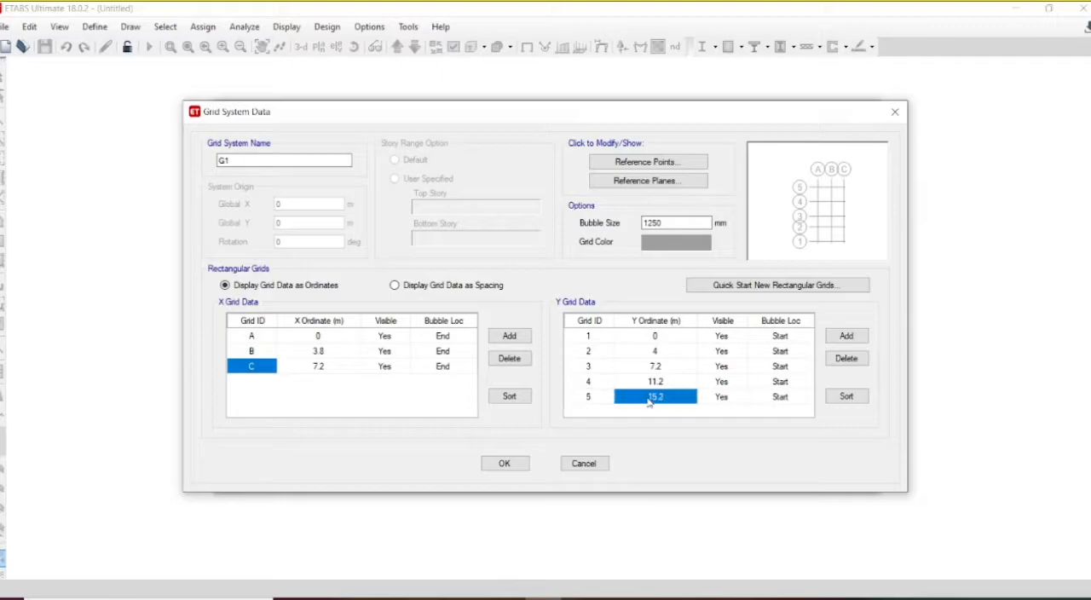
{"action": "type", "text": "1"}
{"action": "left_click", "coordinate": [514, 468]}
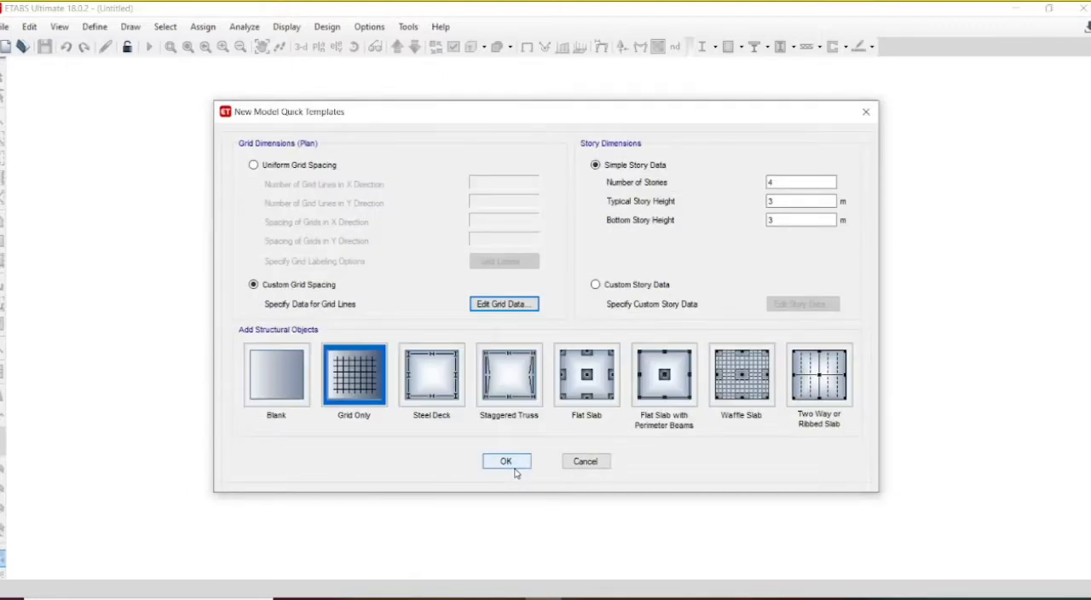
Step: Change the X ordinate of grid line C so the B–C spacing is 3.3 m, and create the grid-only model
{"action": "left_click", "coordinate": [507, 308]}
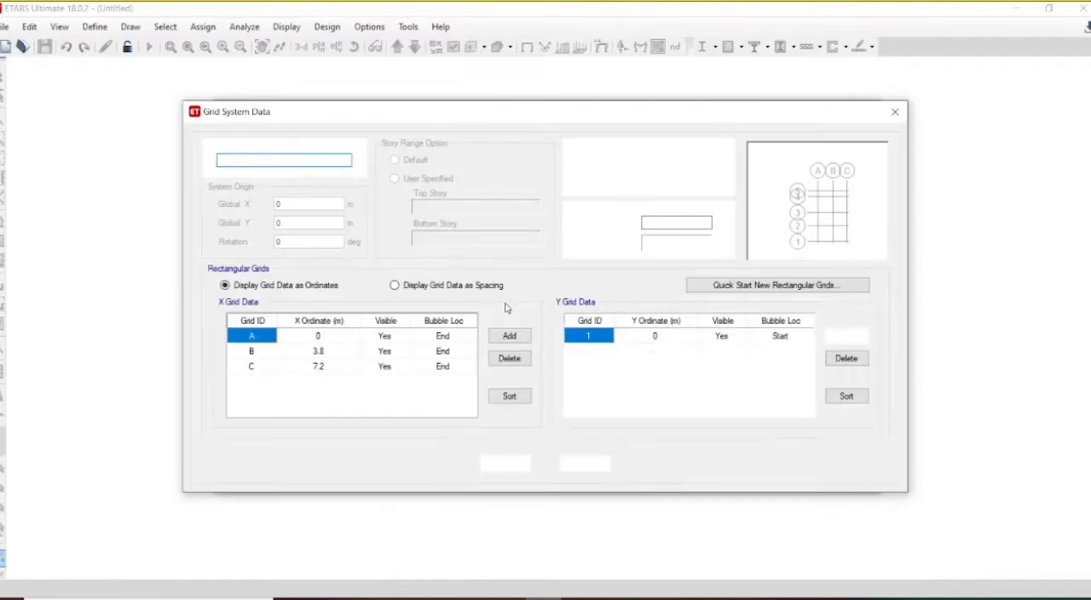
{"action": "left_click", "coordinate": [322, 370]}
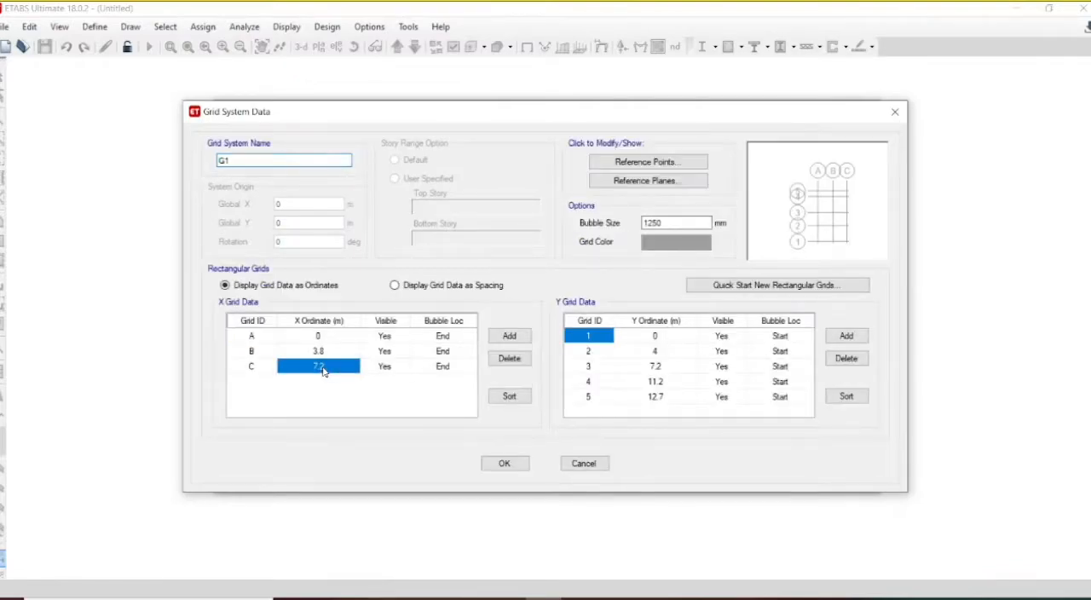
{"action": "type", "text": "7"}
{"action": "left_click", "coordinate": [504, 462]}
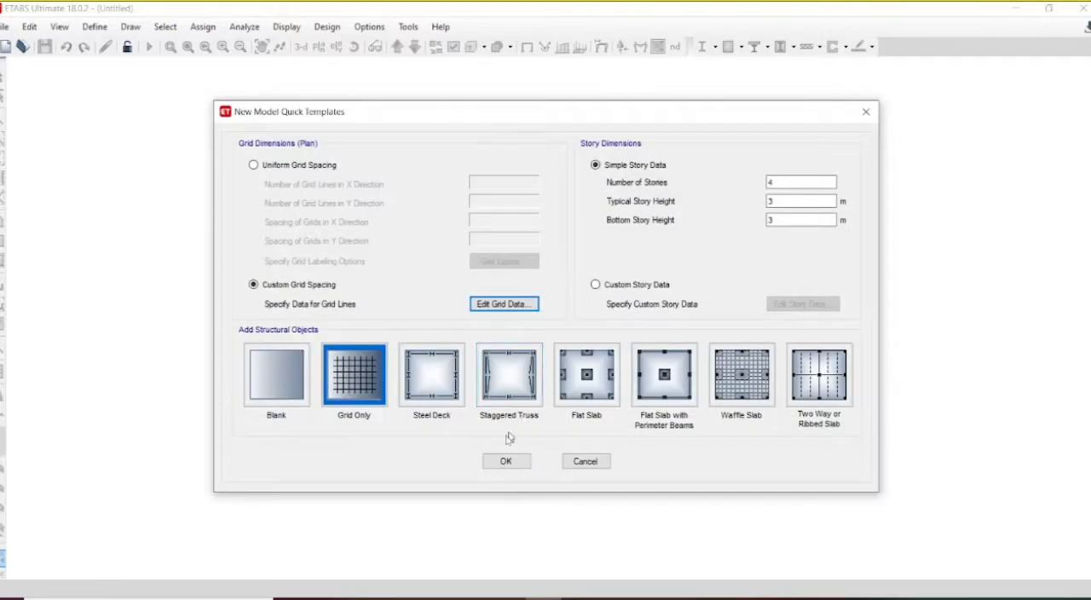
{"action": "left_click", "coordinate": [501, 462]}
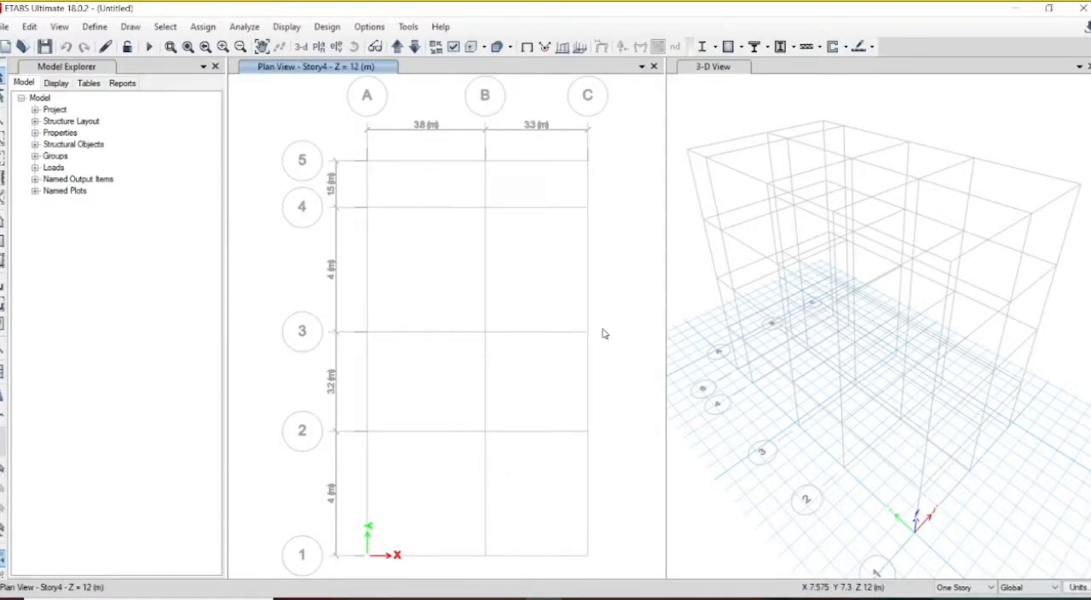
Step: Open the model's story data and delete Story2 together with its existing structure
{"action": "left_click", "coordinate": [29, 26]}
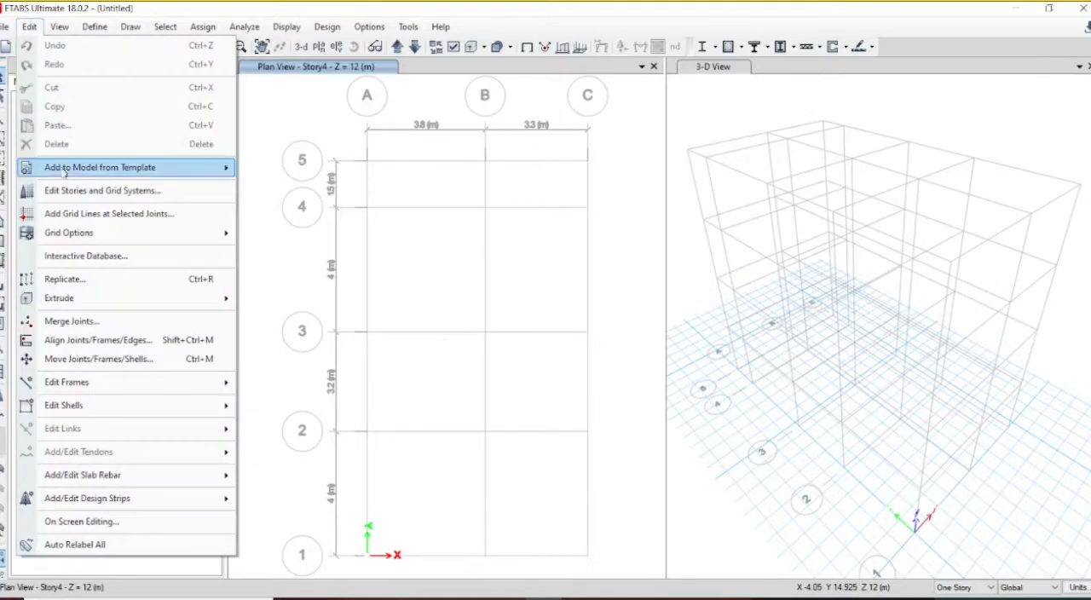
{"action": "left_click", "coordinate": [81, 194]}
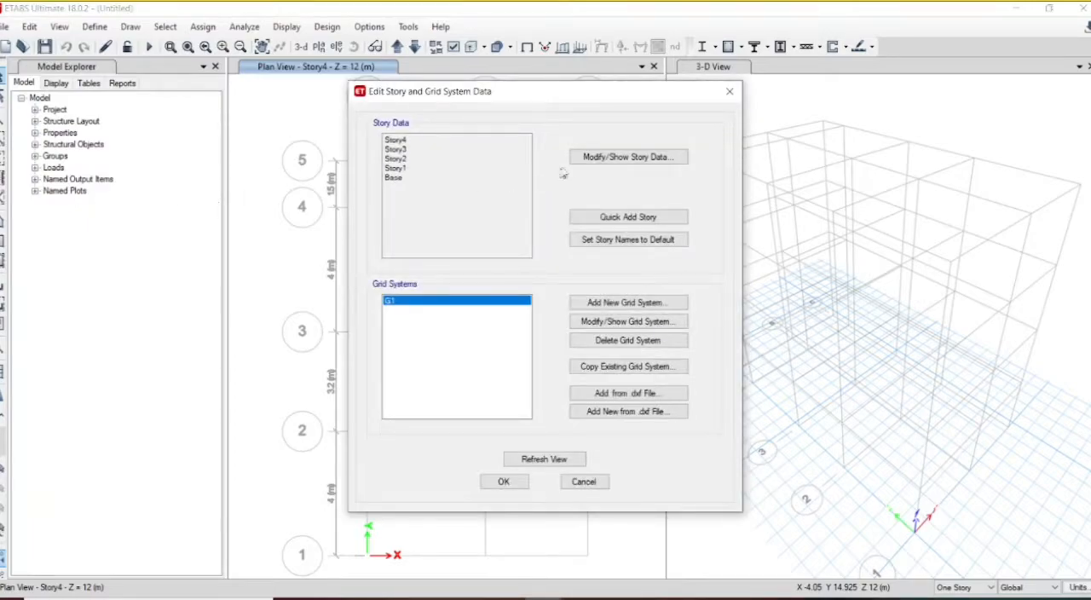
{"action": "left_click", "coordinate": [603, 161]}
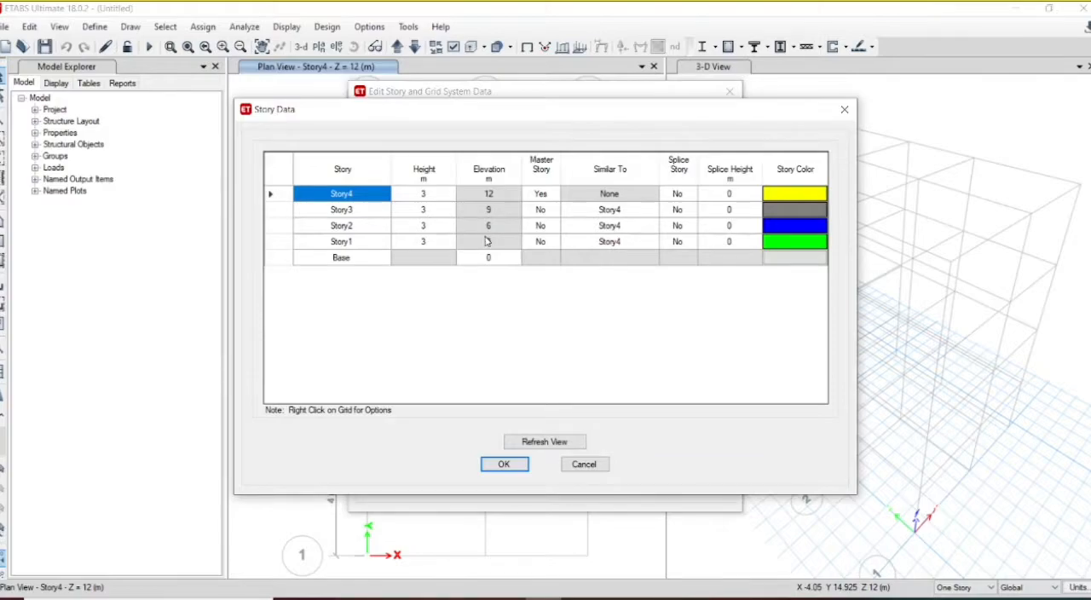
{"action": "double_click", "coordinate": [334, 225]}
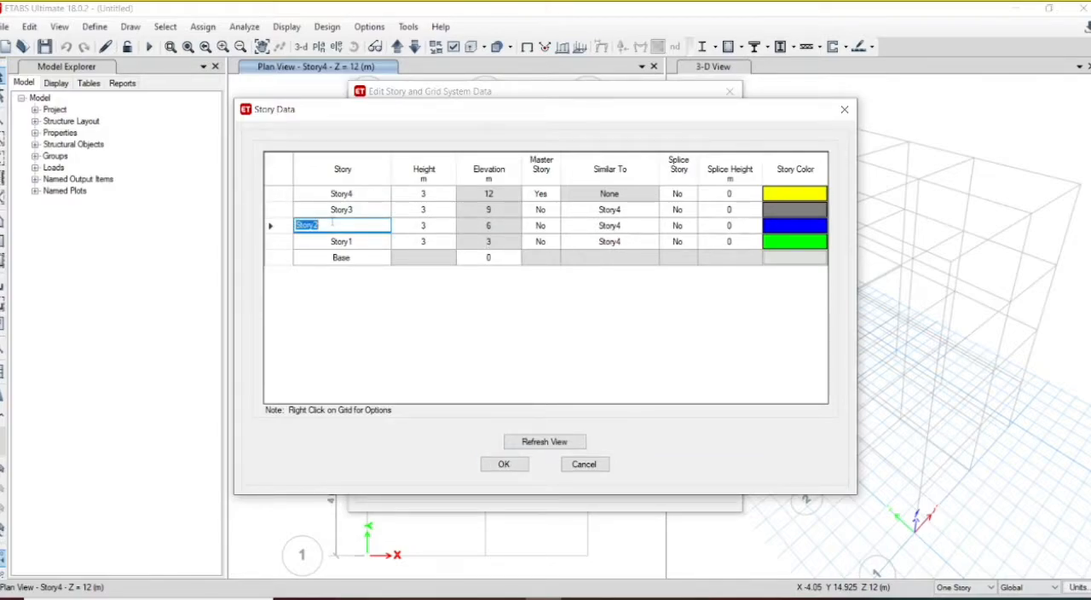
{"action": "left_click", "coordinate": [270, 225]}
{"action": "right_click", "coordinate": [274, 228]}
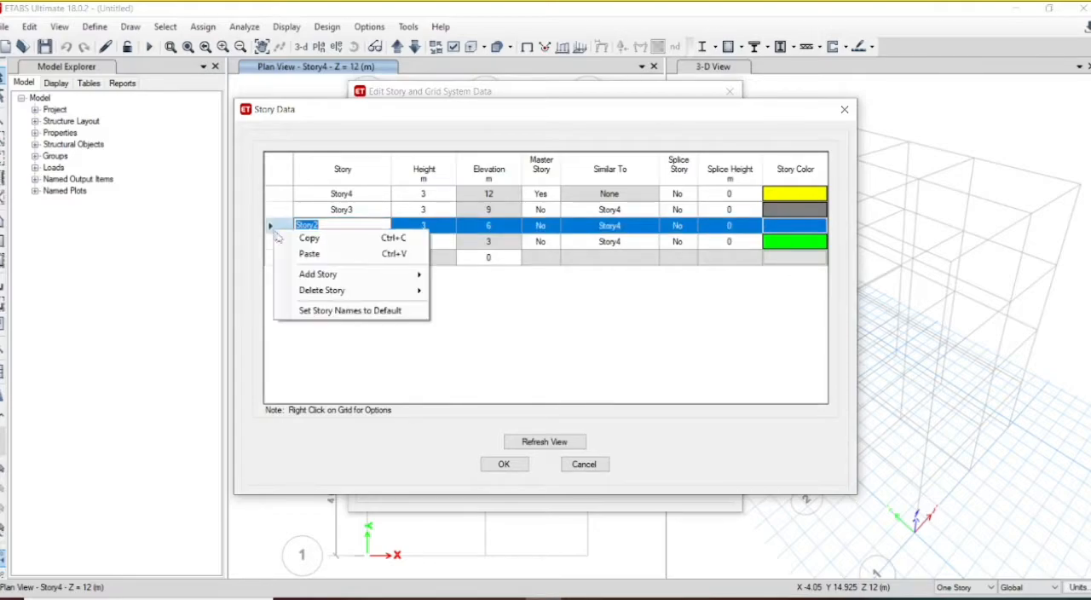
{"action": "mouse_move", "coordinate": [353, 293]}
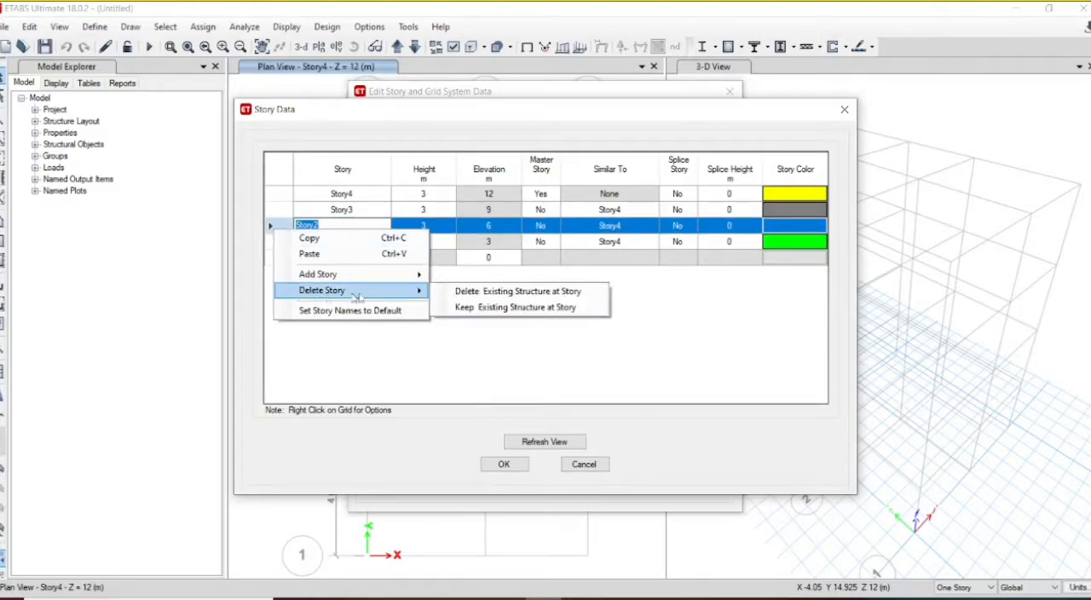
{"action": "left_click", "coordinate": [494, 291]}
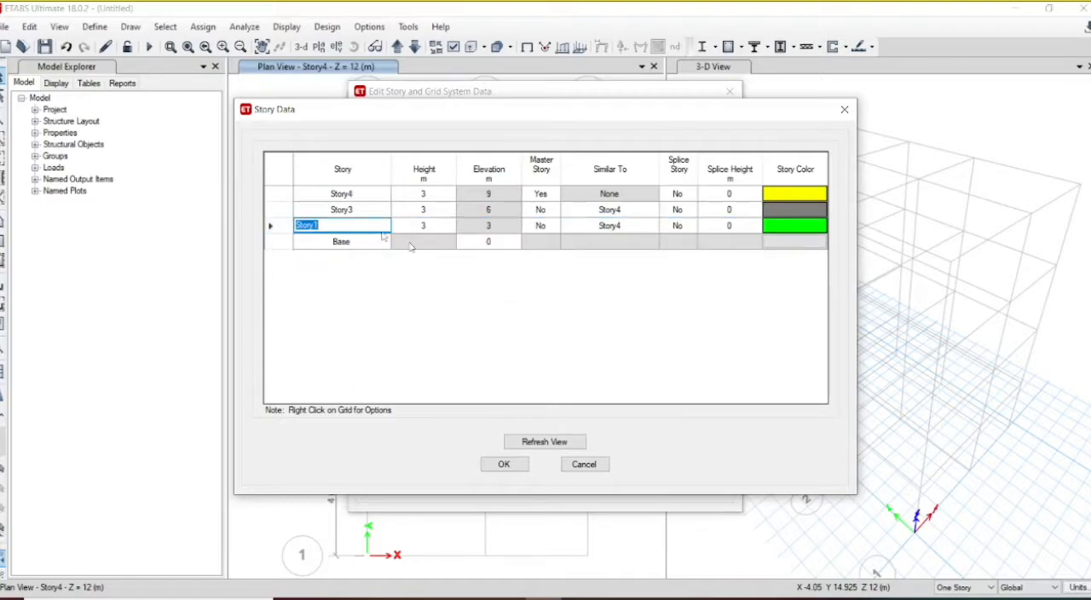
Step: Delete Story4 and Story3 together with their existing structure, and accept the story data
{"action": "left_click", "coordinate": [281, 195]}
{"action": "right_click", "coordinate": [283, 195]}
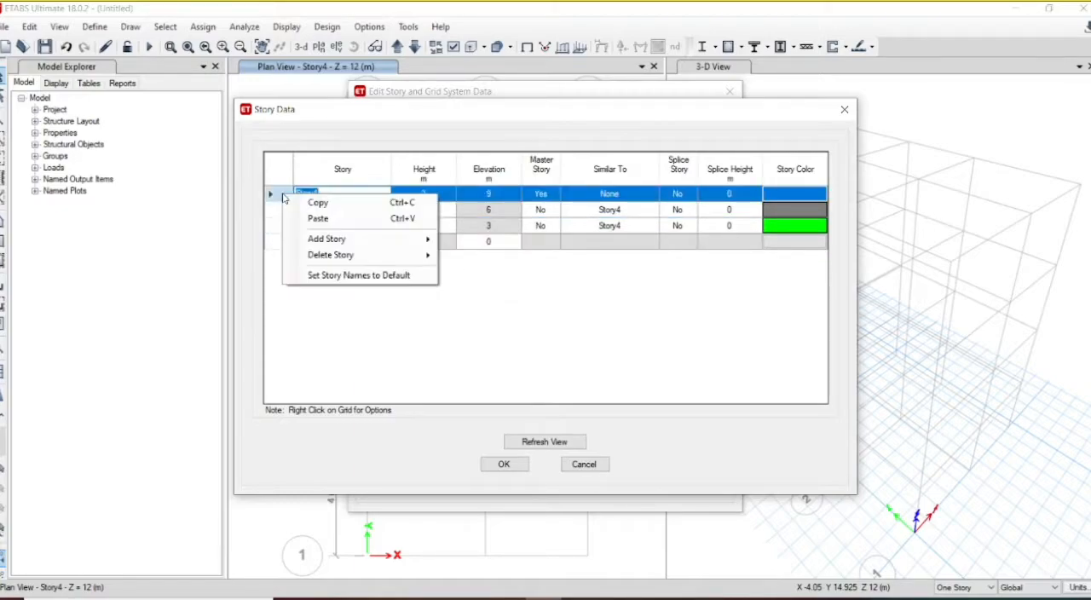
{"action": "mouse_move", "coordinate": [341, 255]}
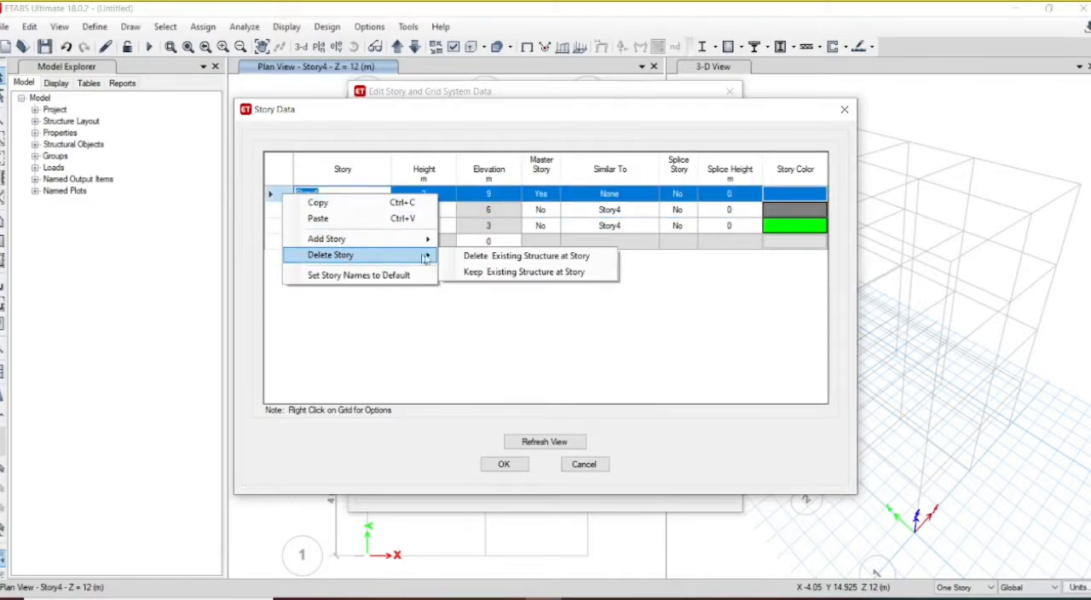
{"action": "left_click", "coordinate": [480, 257]}
{"action": "right_click", "coordinate": [279, 195]}
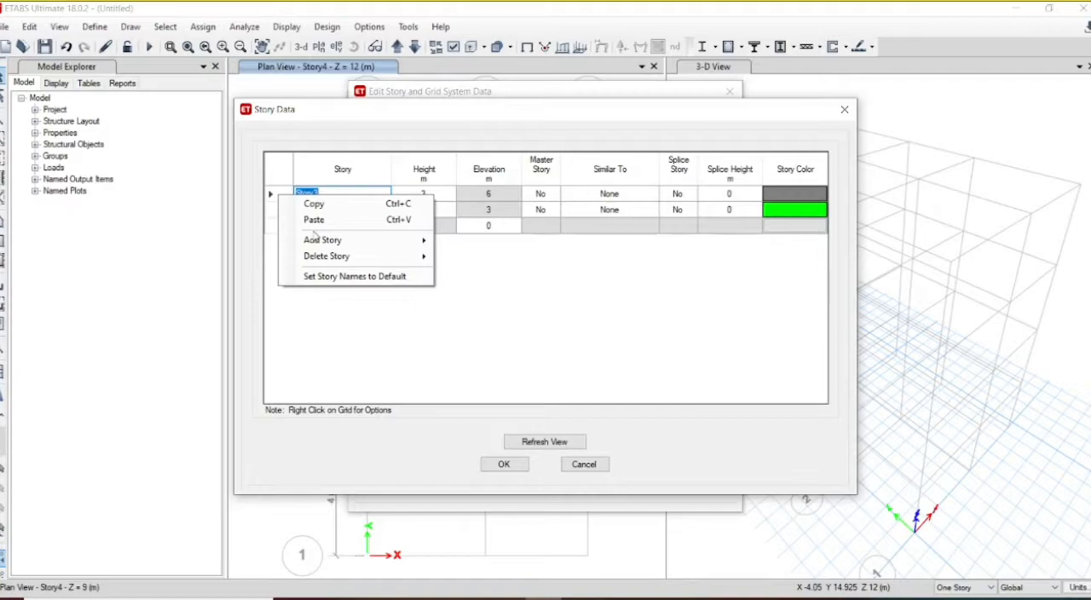
{"action": "mouse_move", "coordinate": [405, 256]}
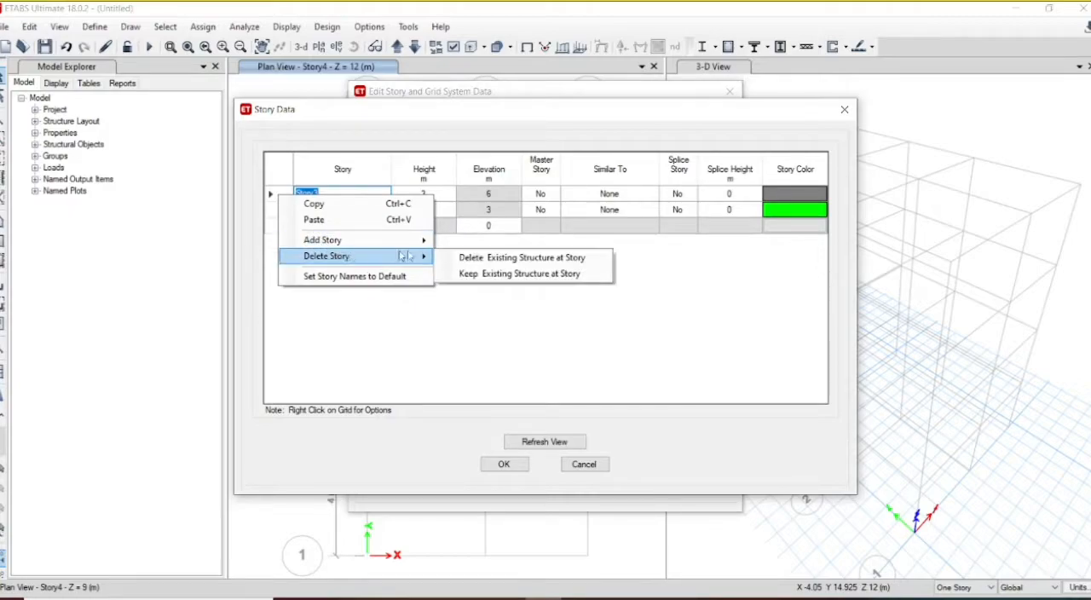
{"action": "left_click", "coordinate": [472, 258]}
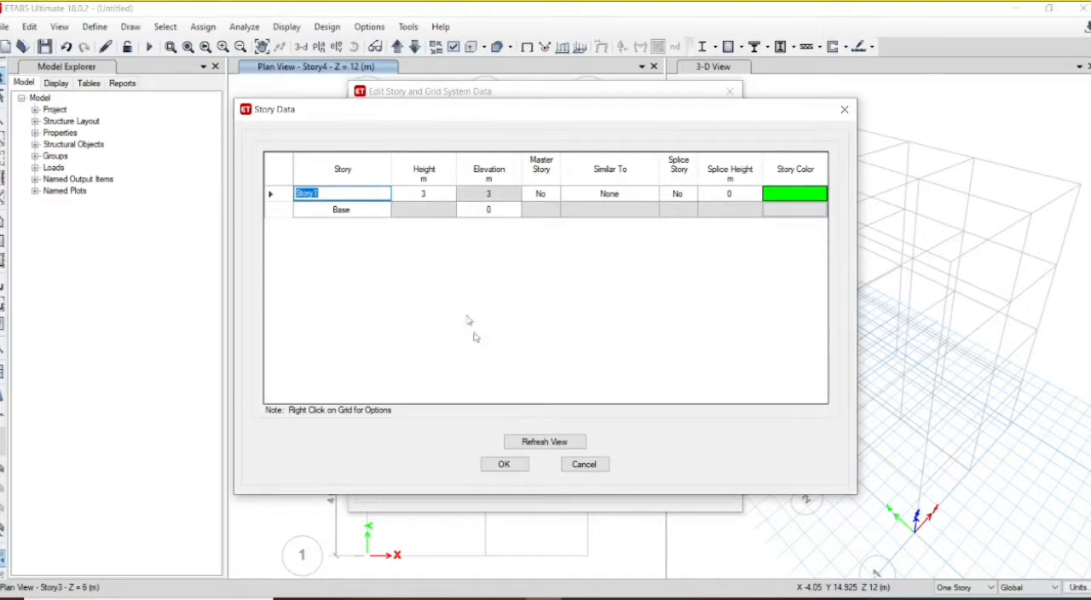
{"action": "left_click", "coordinate": [518, 467]}
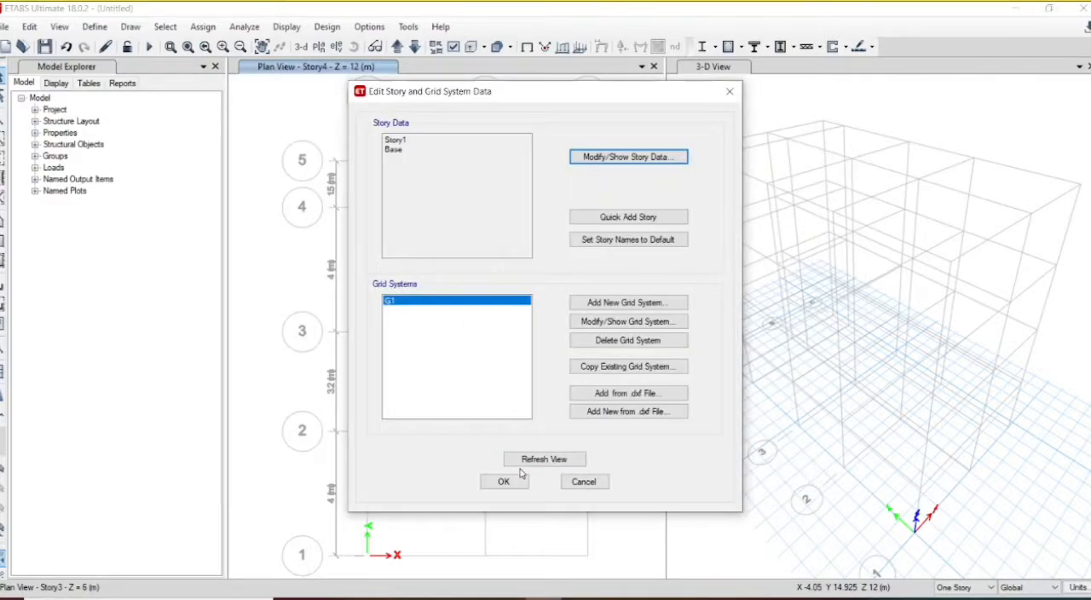
{"action": "left_click", "coordinate": [505, 482]}
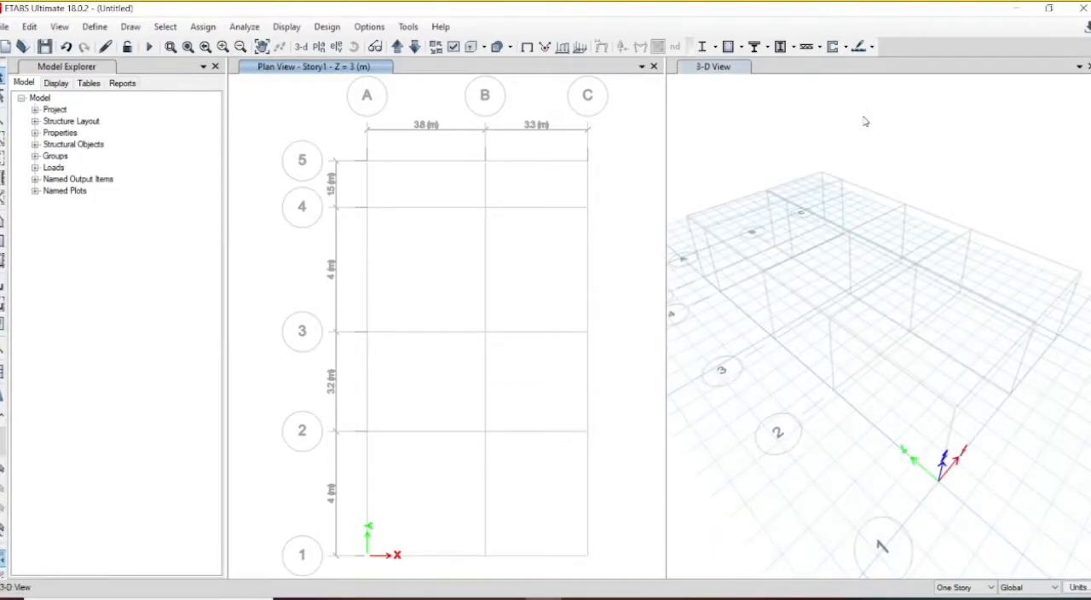
Step: Add a new concrete material for region India, Indian standard, grade M25, keeping its default properties
{"action": "left_click", "coordinate": [738, 228]}
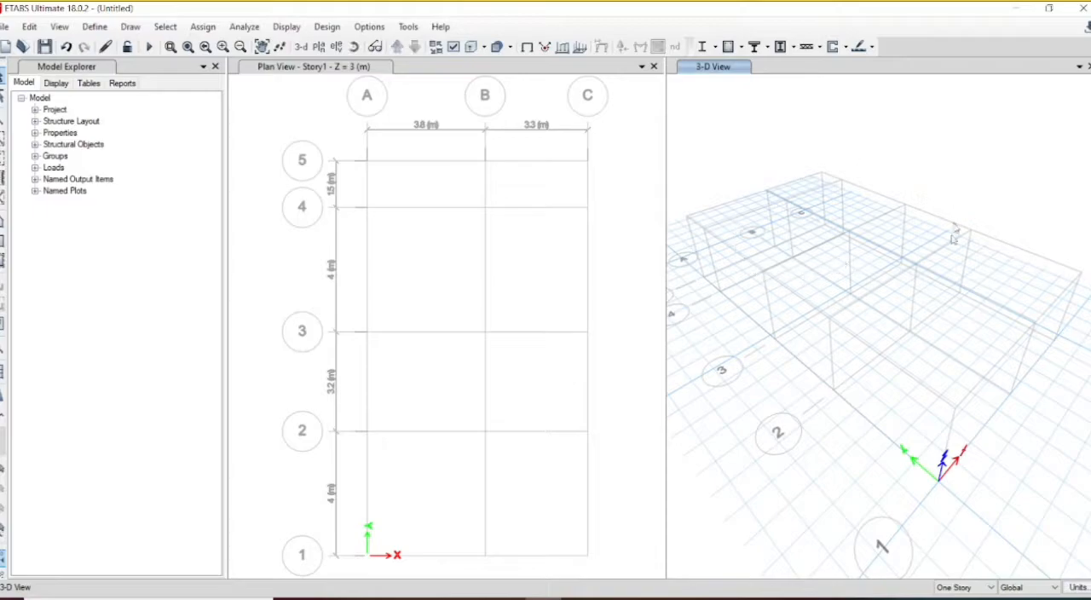
{"action": "left_click", "coordinate": [94, 26]}
{"action": "left_click", "coordinate": [116, 47]}
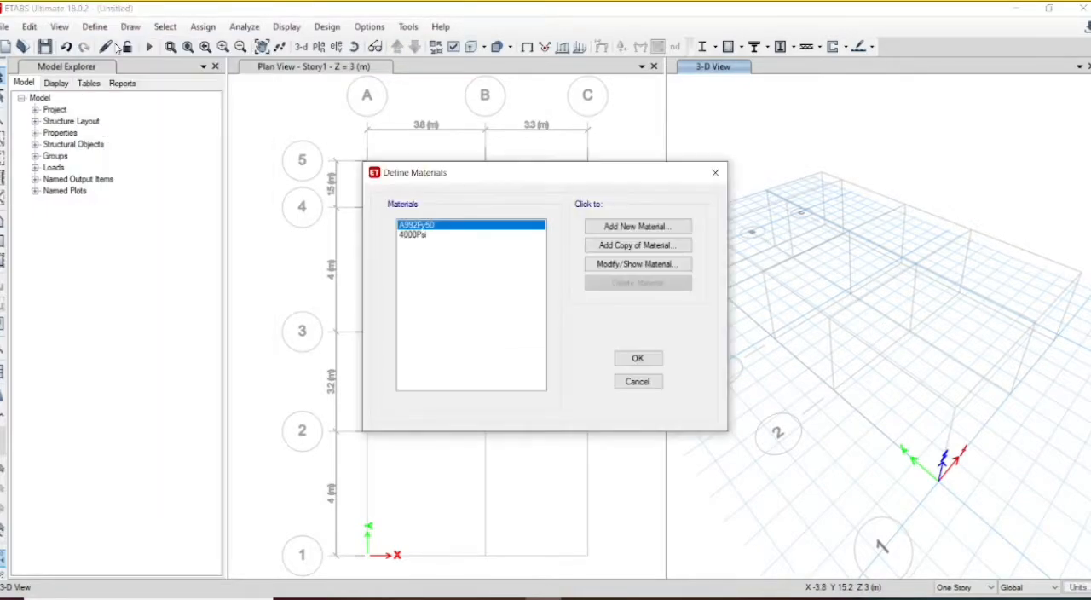
{"action": "left_click", "coordinate": [604, 226]}
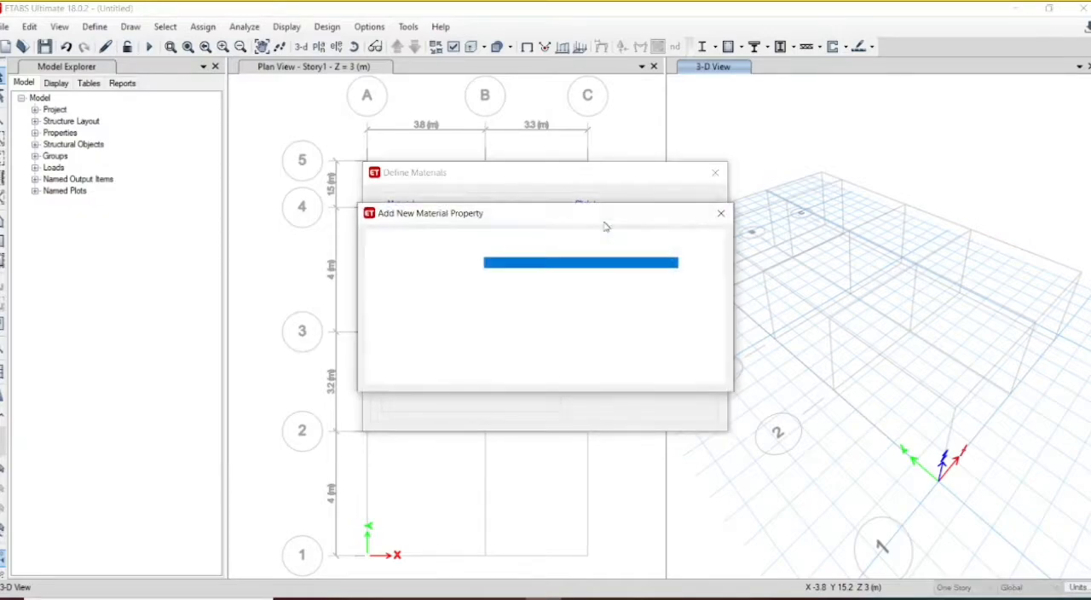
{"action": "left_click", "coordinate": [546, 271]}
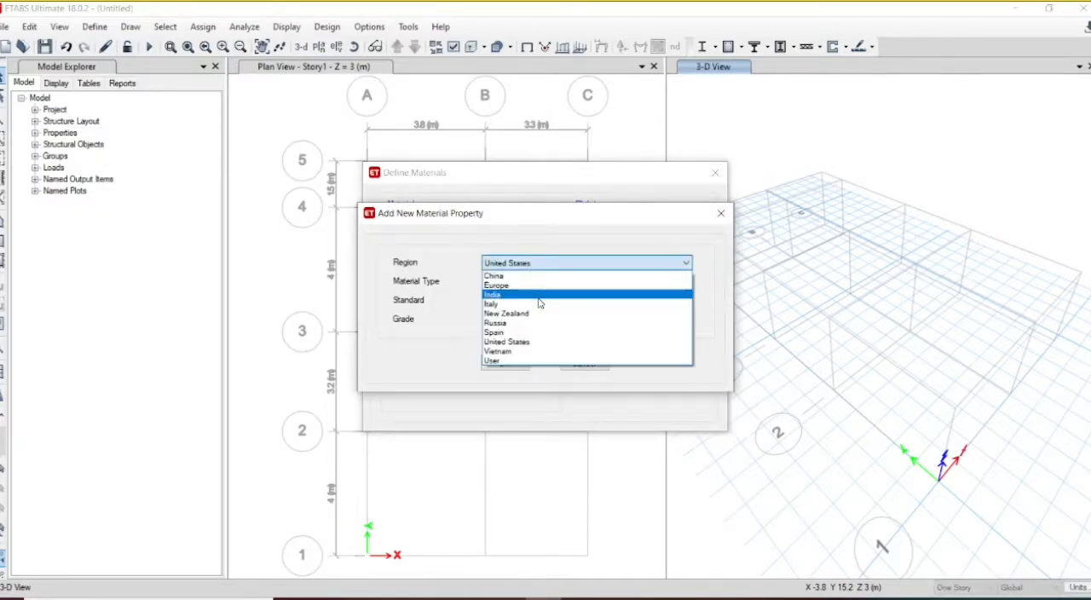
{"action": "left_click", "coordinate": [539, 296]}
{"action": "left_click", "coordinate": [533, 323]}
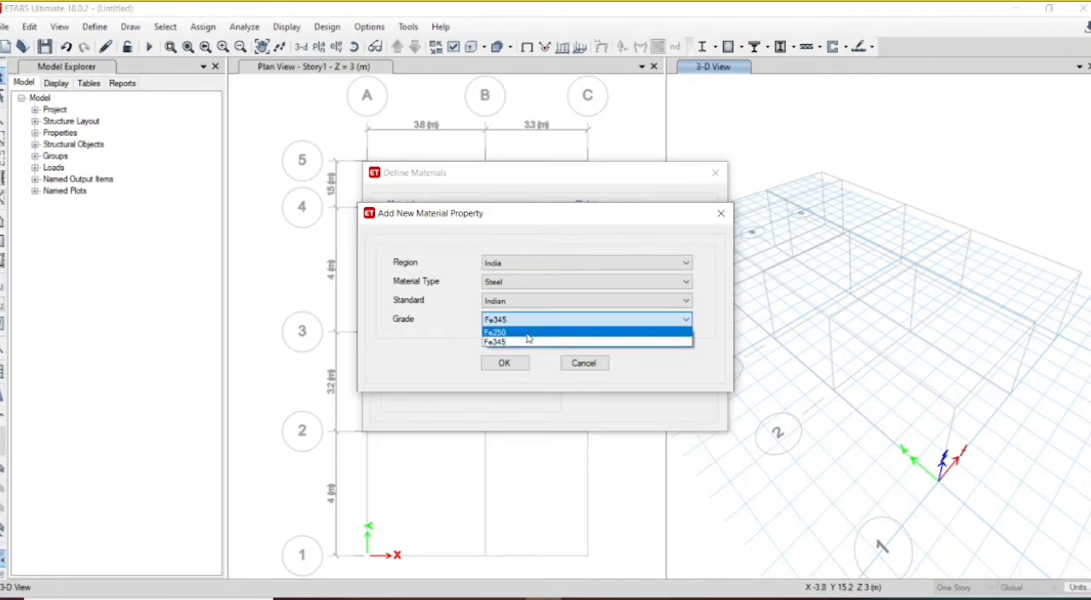
{"action": "left_click", "coordinate": [518, 284]}
{"action": "left_click", "coordinate": [518, 285]}
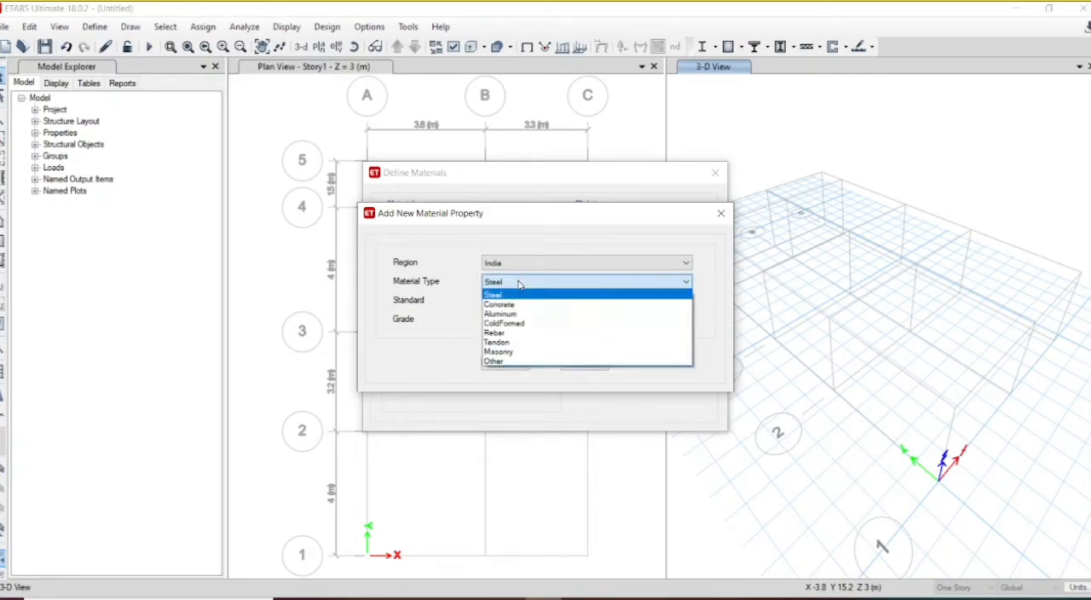
{"action": "left_click", "coordinate": [518, 305]}
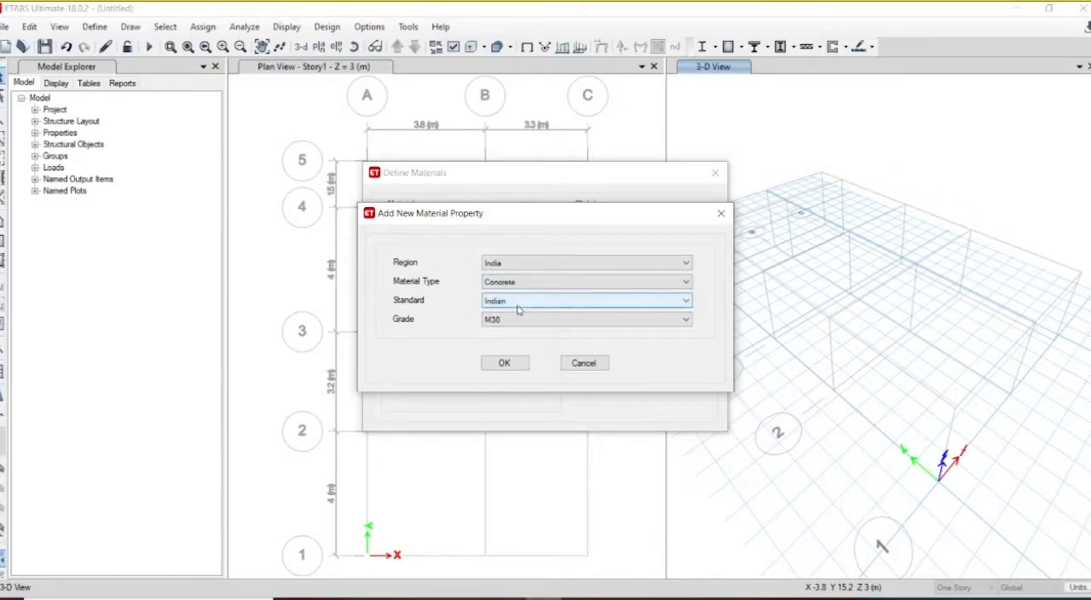
{"action": "left_click", "coordinate": [517, 322]}
{"action": "left_click", "coordinate": [516, 349]}
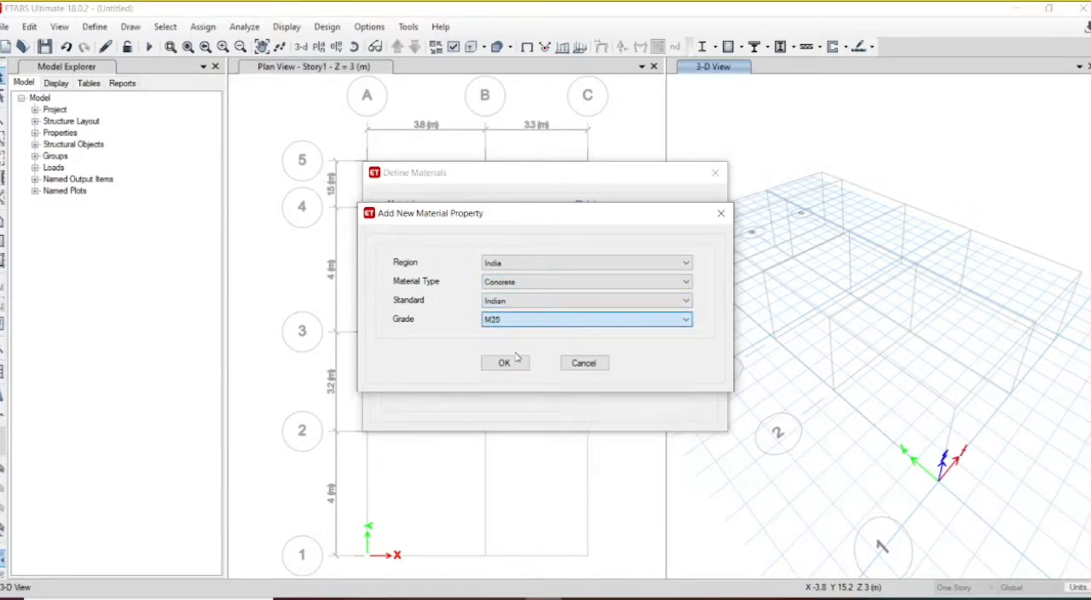
{"action": "left_click", "coordinate": [518, 363]}
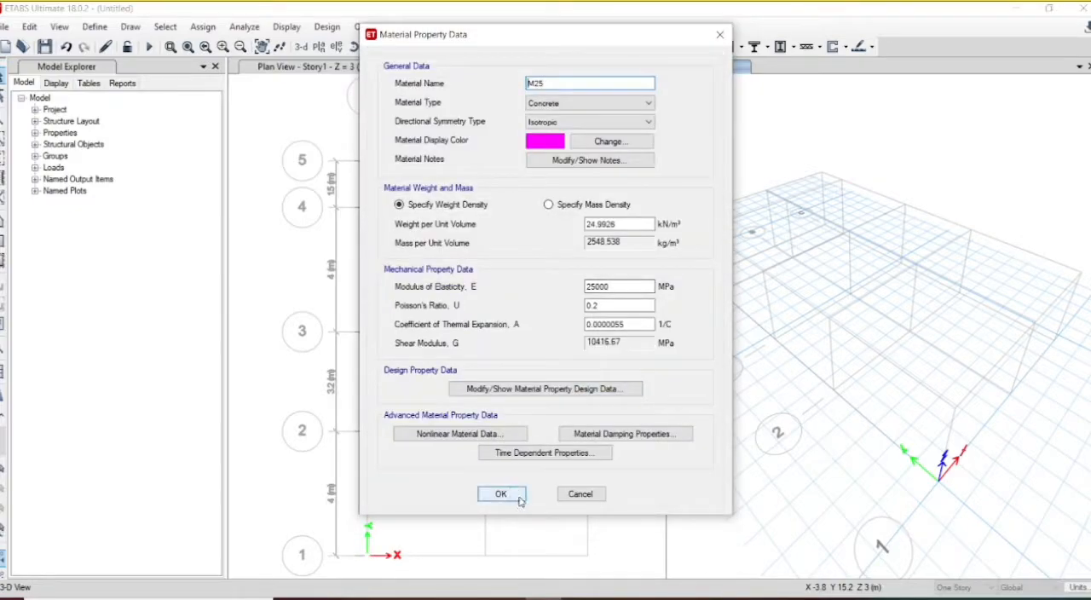
{"action": "left_click", "coordinate": [501, 495]}
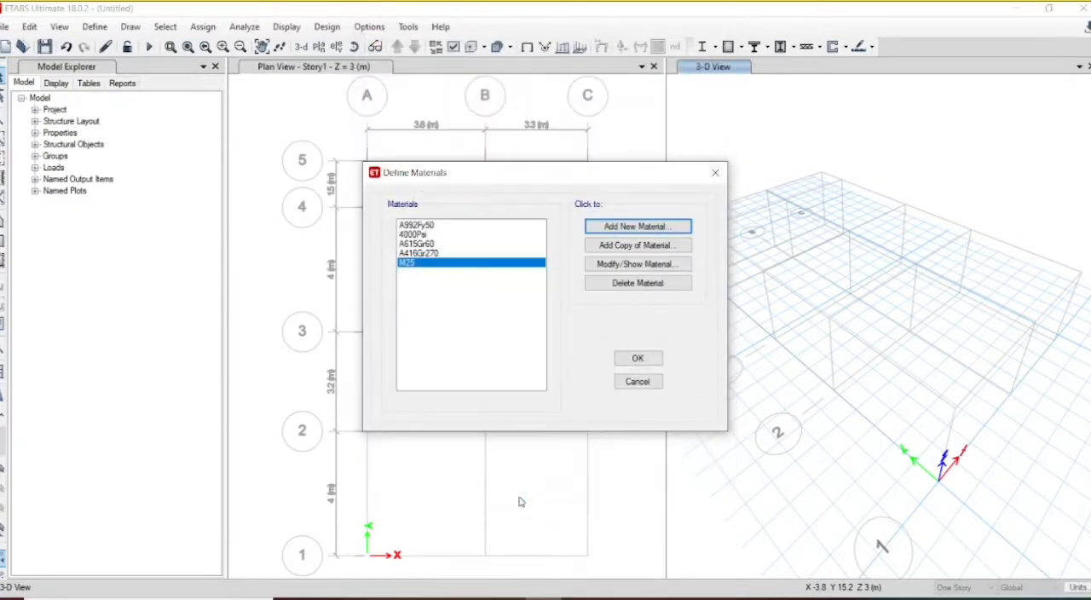
Step: Add an Indian-standard rebar material of HYSD Grade 415 with default properties and accept the material list
{"action": "left_click", "coordinate": [635, 227]}
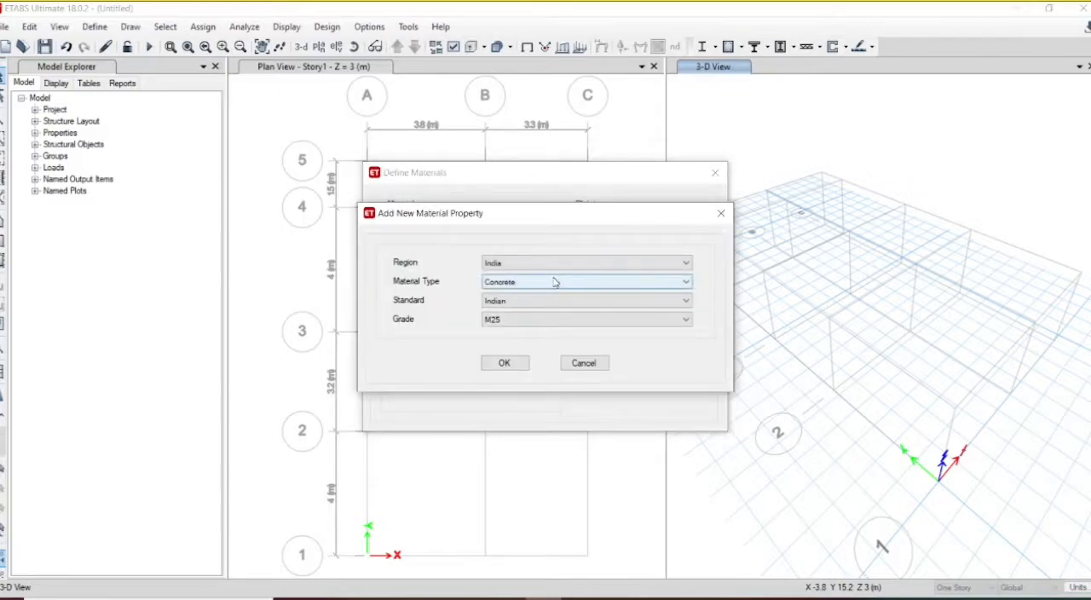
{"action": "left_click", "coordinate": [555, 282]}
{"action": "left_click", "coordinate": [543, 332]}
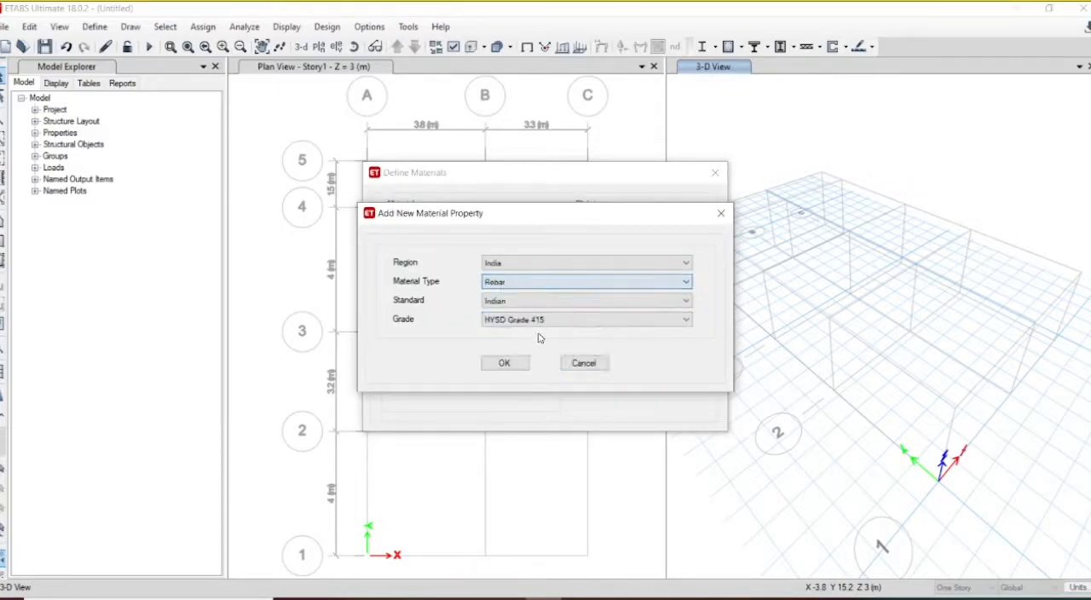
{"action": "left_click", "coordinate": [563, 324]}
{"action": "left_click", "coordinate": [561, 325]}
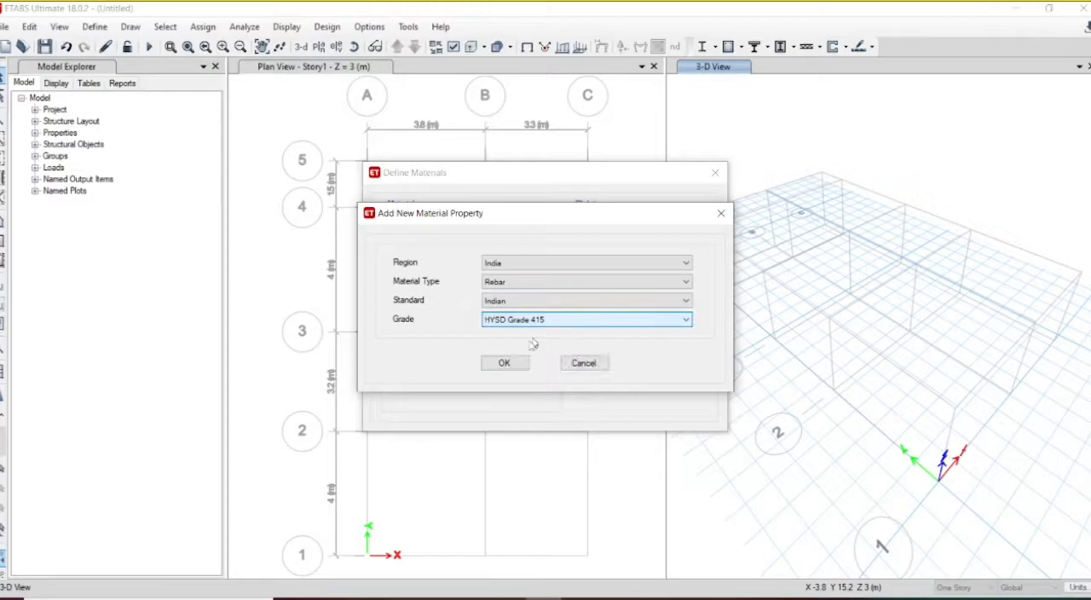
{"action": "left_click", "coordinate": [515, 366]}
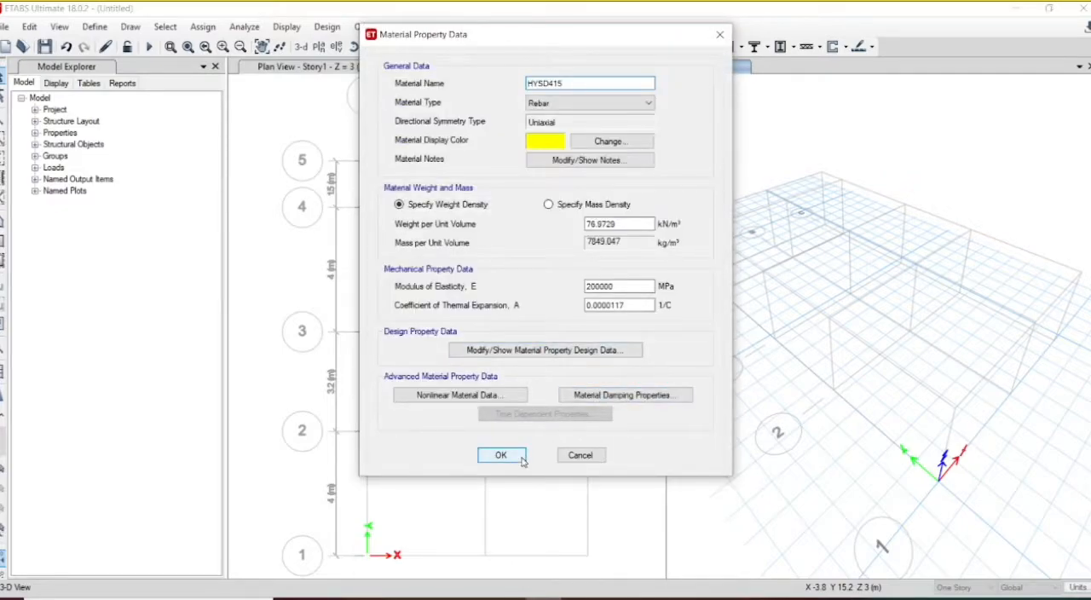
{"action": "left_click", "coordinate": [522, 460]}
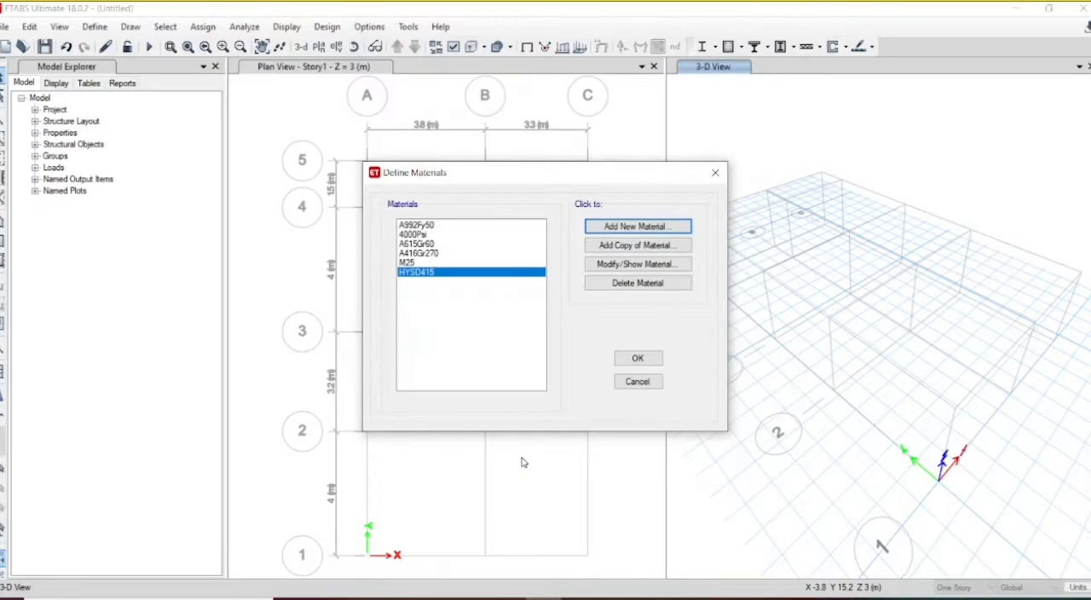
{"action": "left_click", "coordinate": [638, 359]}
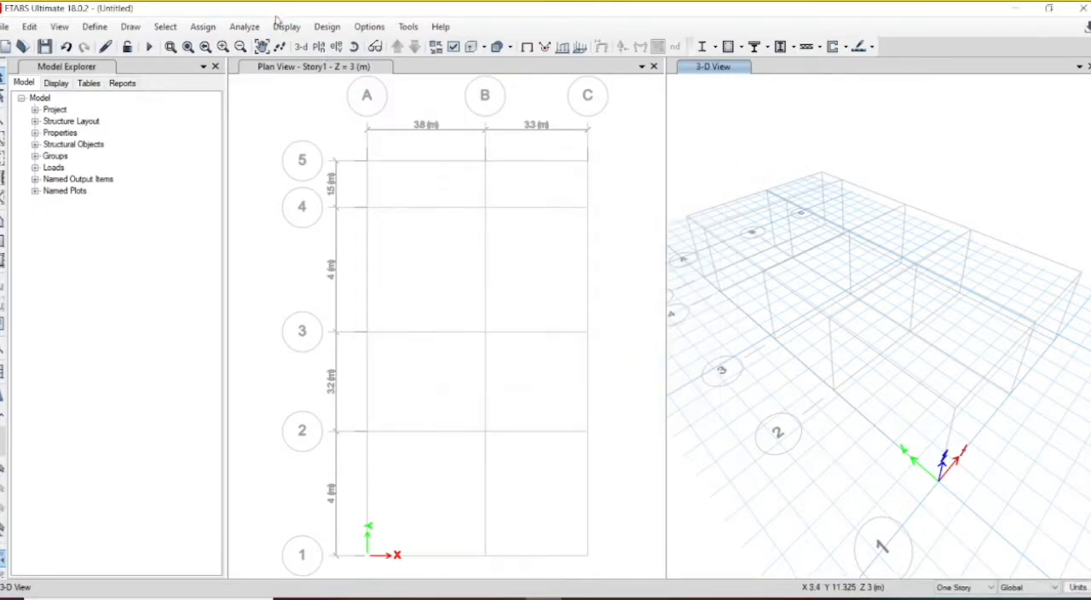
Step: Add a new concrete rectangular frame section named Beam and assign it the M25 material
{"action": "left_click", "coordinate": [96, 27]}
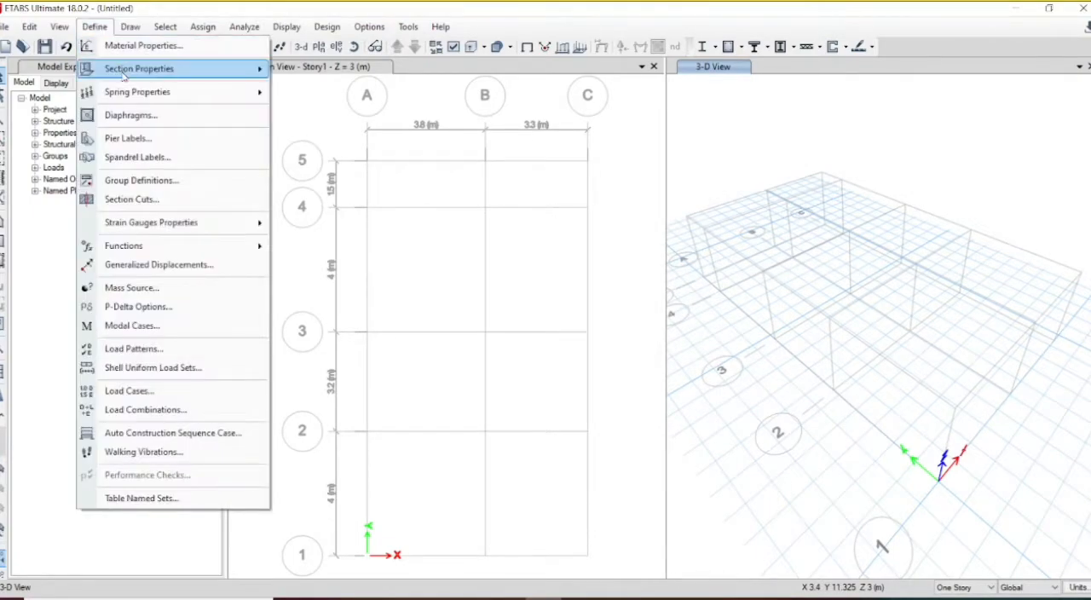
{"action": "mouse_move", "coordinate": [124, 70]}
{"action": "left_click", "coordinate": [324, 69]}
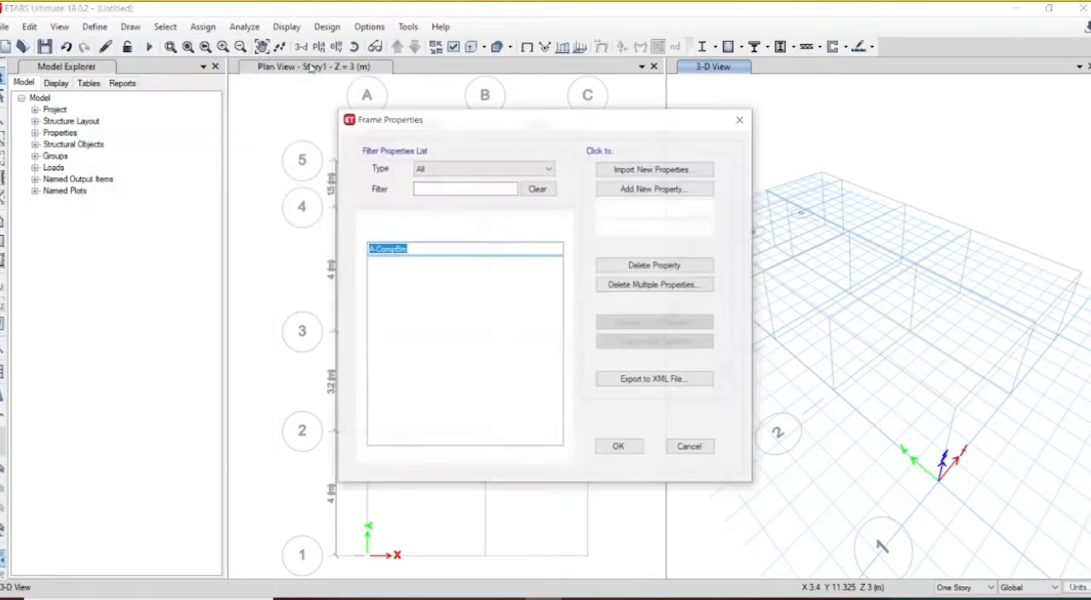
{"action": "left_click", "coordinate": [656, 189]}
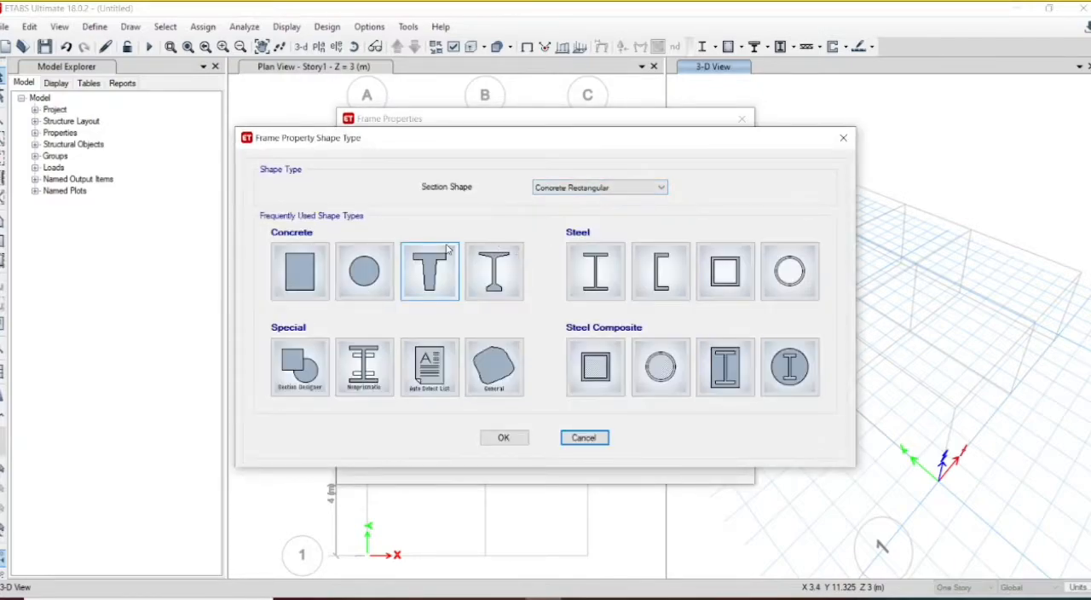
{"action": "left_click", "coordinate": [308, 294]}
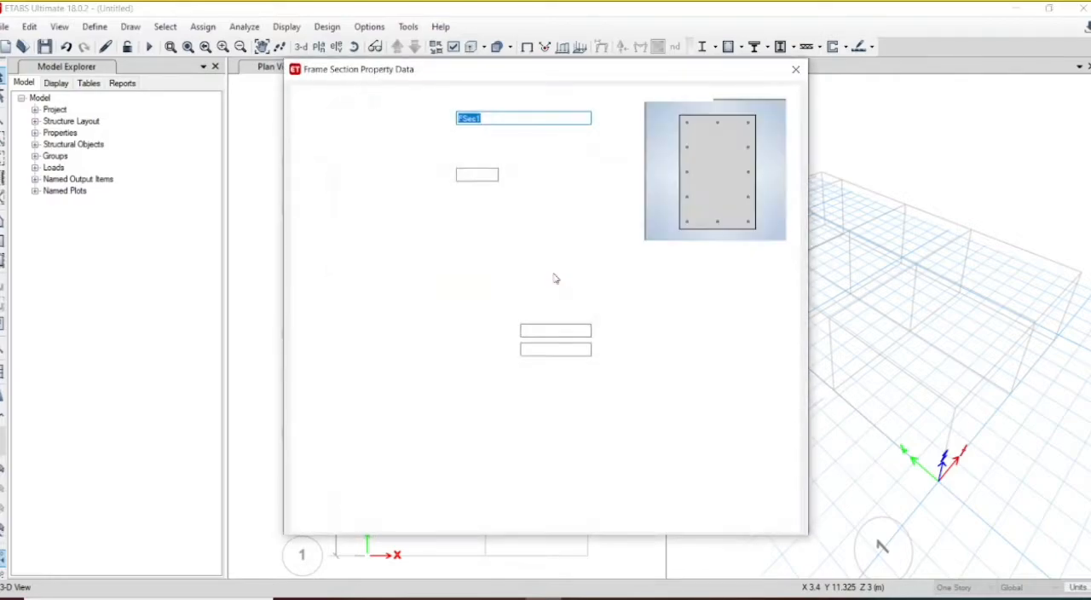
{"action": "type", "text": "c"}
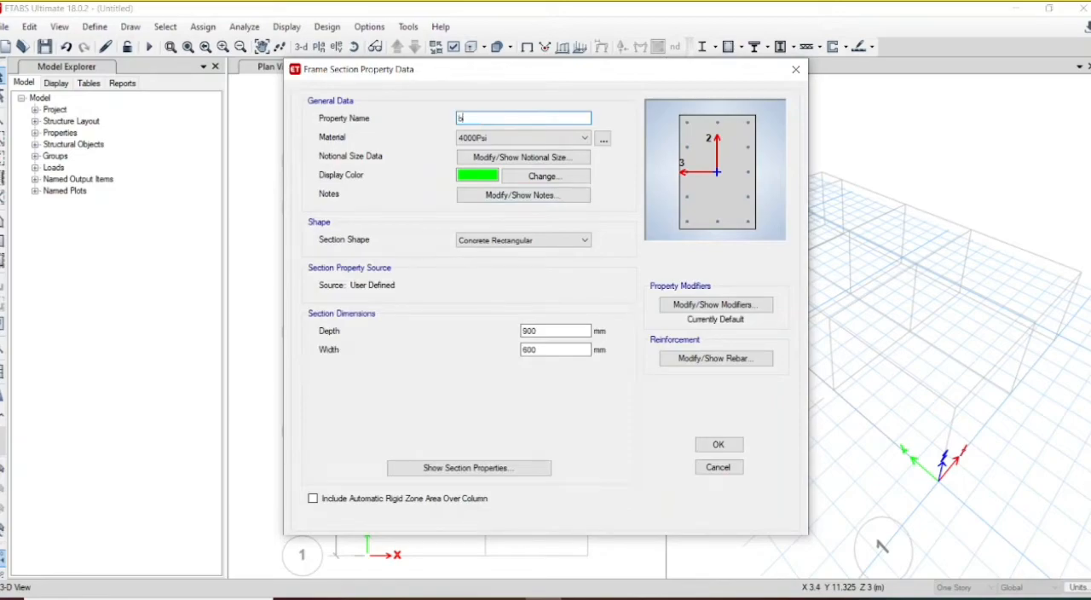
{"action": "left_click", "coordinate": [503, 139]}
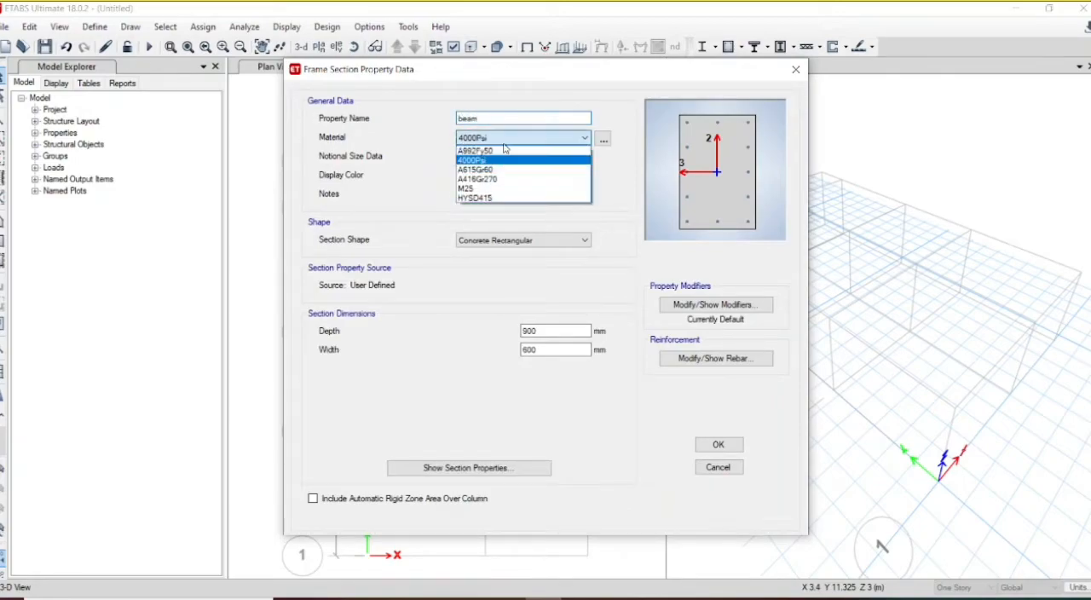
{"action": "left_click", "coordinate": [491, 188]}
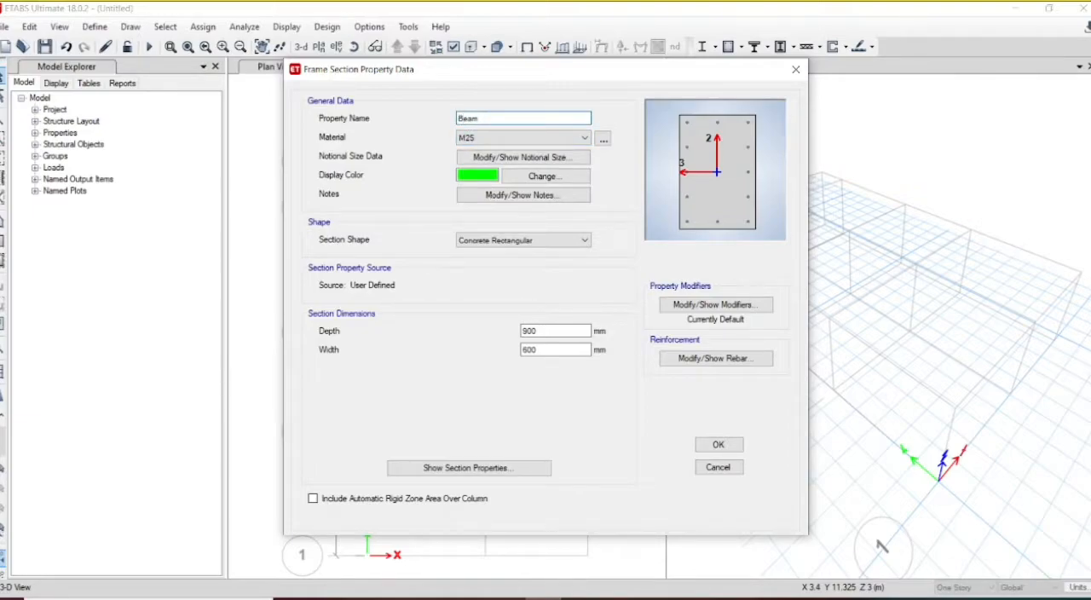
Step: Set both the depth and the width of the Beam section to 300 mm
{"action": "left_click_drag", "start_coordinate": [545, 331], "coordinate": [448, 345]}
{"action": "type", "text": "3"}
{"action": "key", "text": "Tab"}
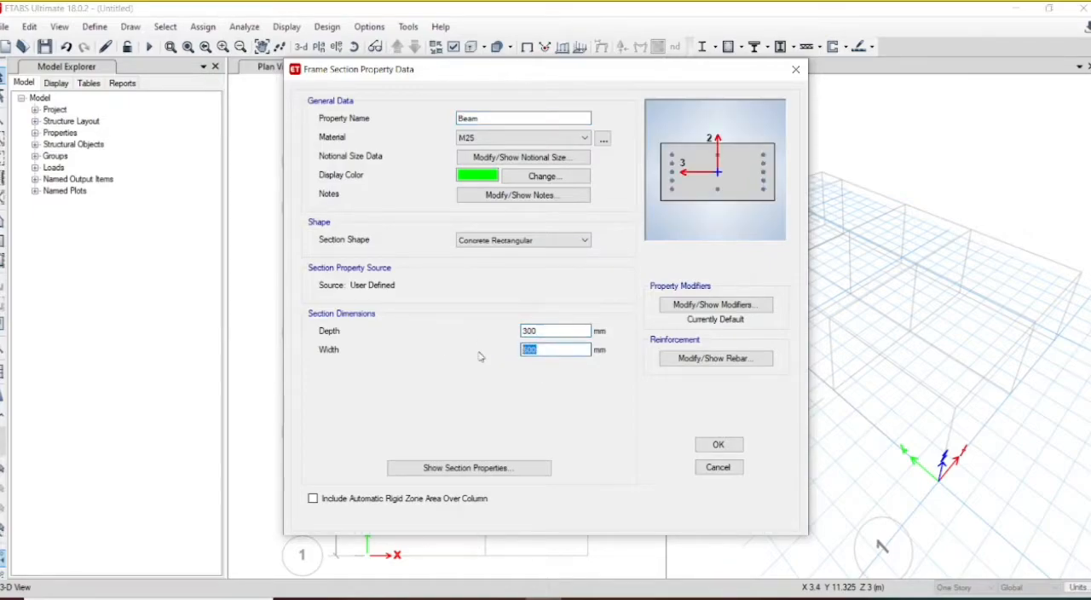
{"action": "type", "text": "30"}
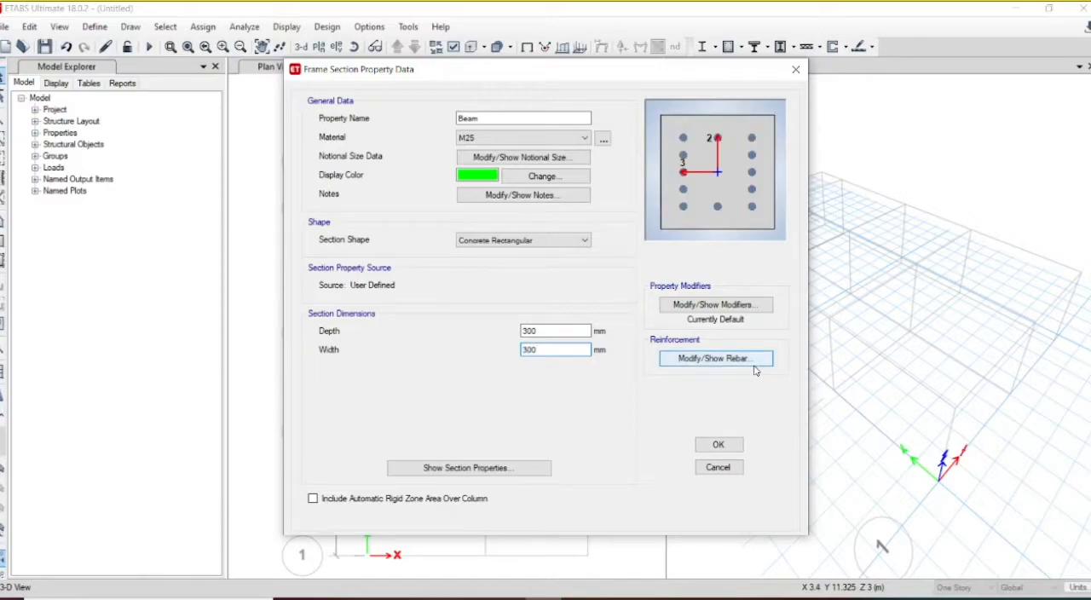
Step: Set the Beam section's reinforcement to M3 Design Only (Beam) with 25 mm cover for top and bottom bars
{"action": "left_click", "coordinate": [754, 365]}
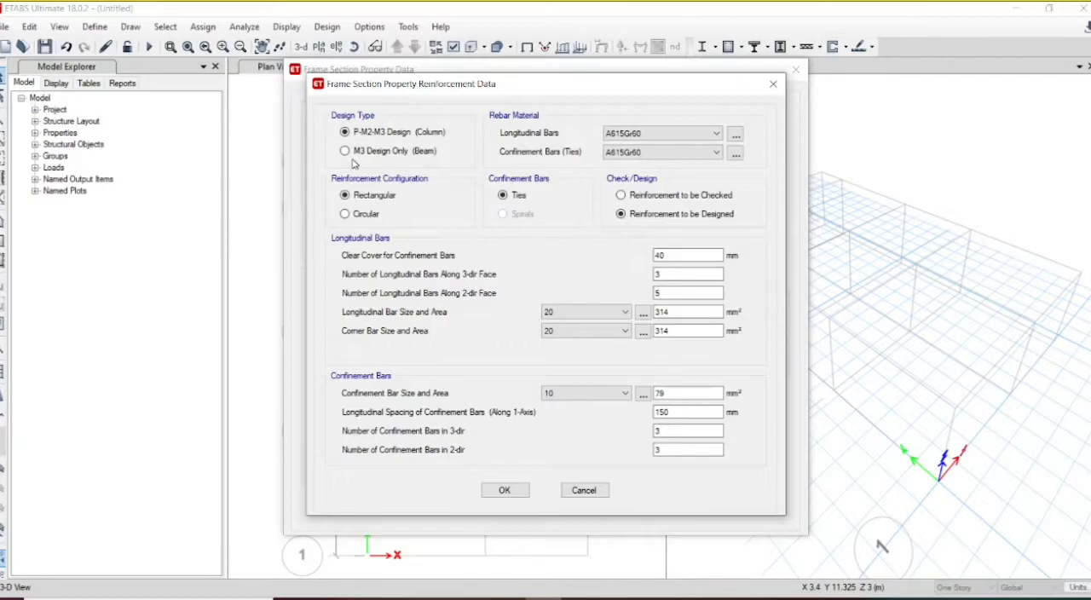
{"action": "left_click", "coordinate": [345, 152]}
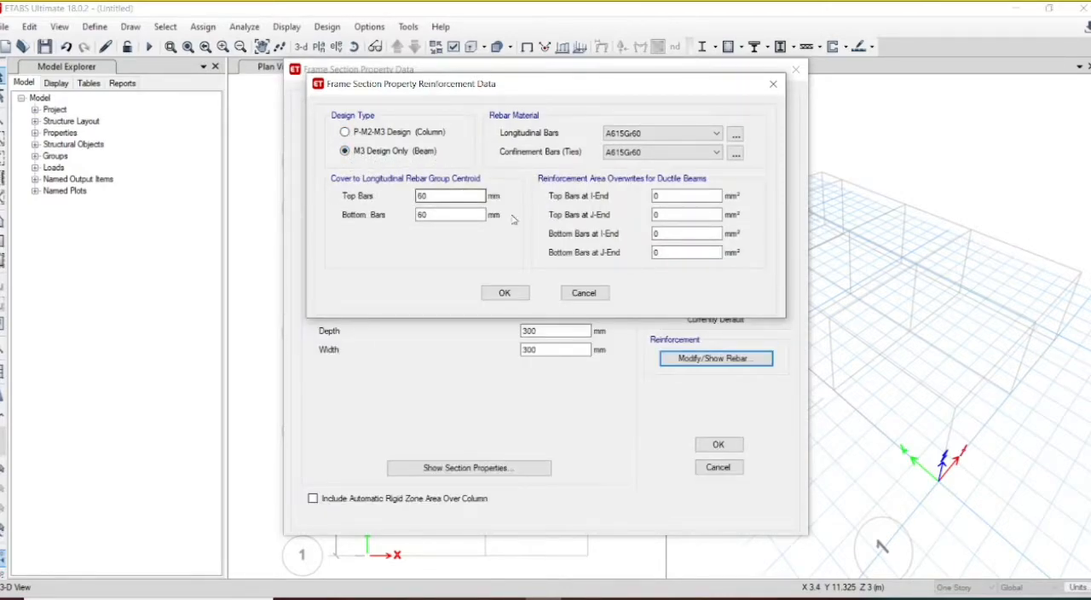
{"action": "left_click_drag", "start_coordinate": [443, 196], "coordinate": [410, 196]}
{"action": "type", "text": "25"}
{"action": "key", "text": "Tab"}
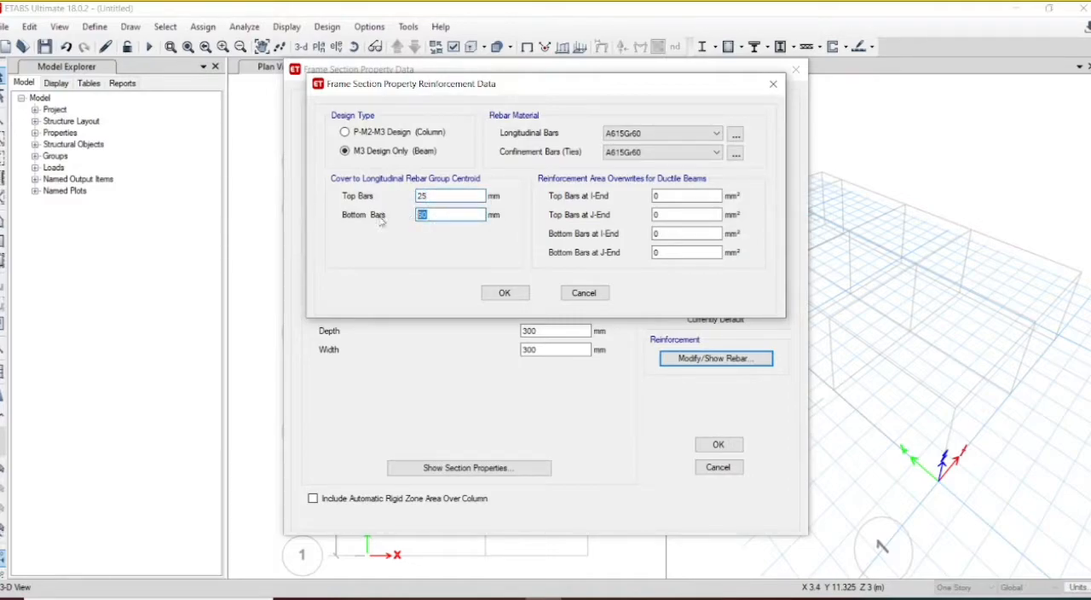
{"action": "type", "text": "25"}
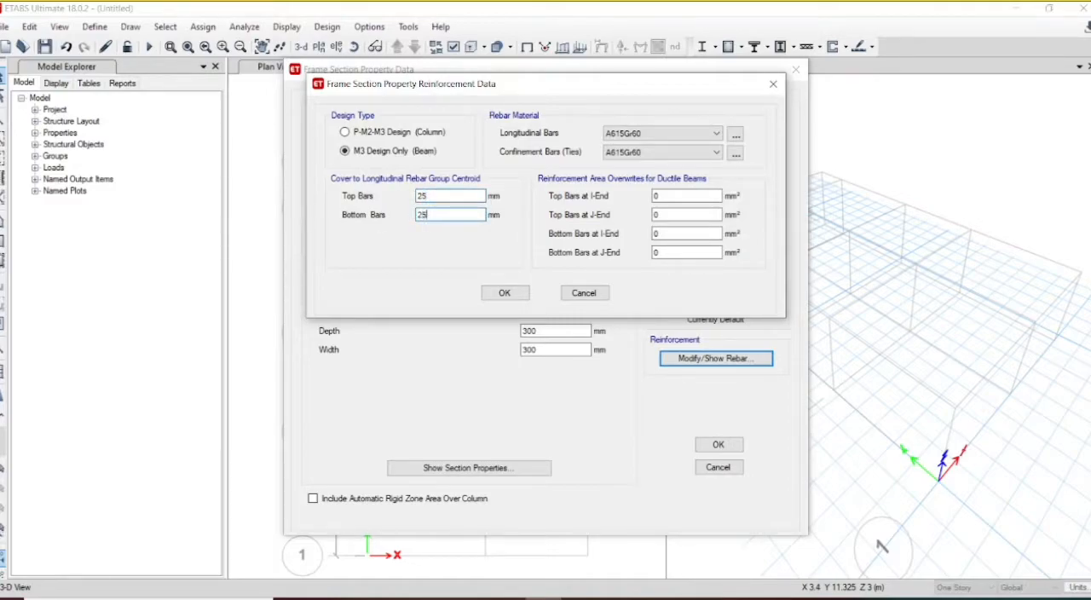
Step: Assign HYSD415 to the Beam section's longitudinal and confinement bars and accept the section
{"action": "left_click", "coordinate": [656, 133]}
{"action": "left_click", "coordinate": [656, 156]}
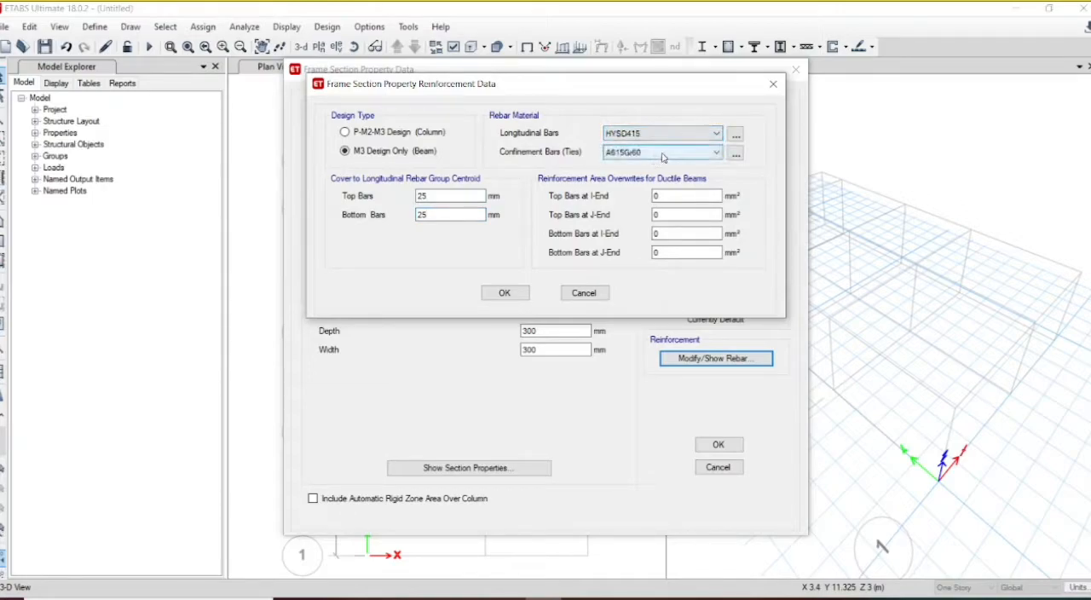
{"action": "left_click", "coordinate": [661, 152]}
{"action": "left_click", "coordinate": [657, 173]}
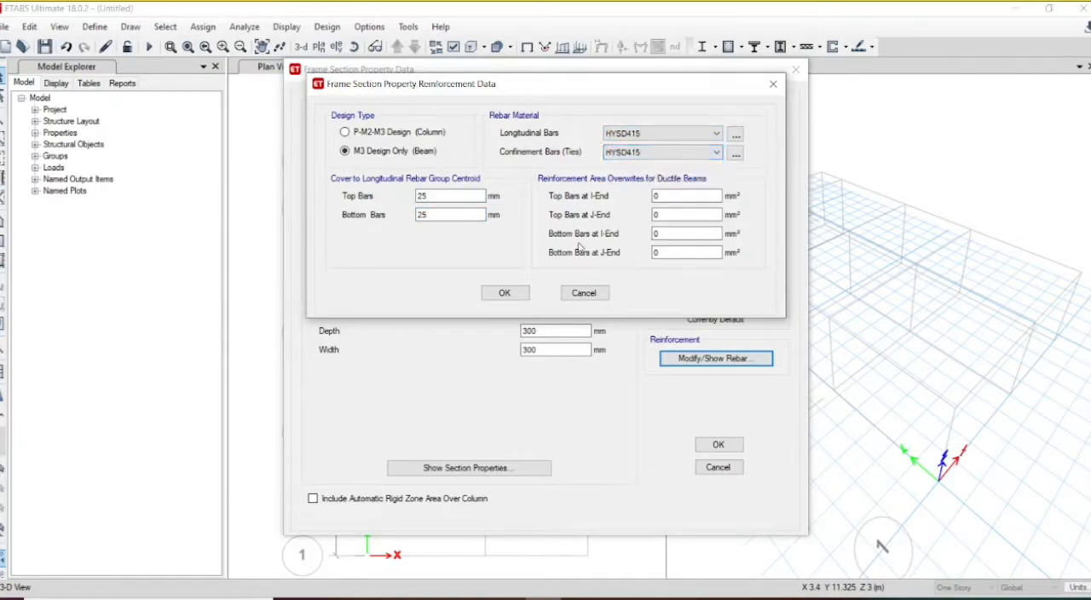
{"action": "left_click", "coordinate": [504, 293]}
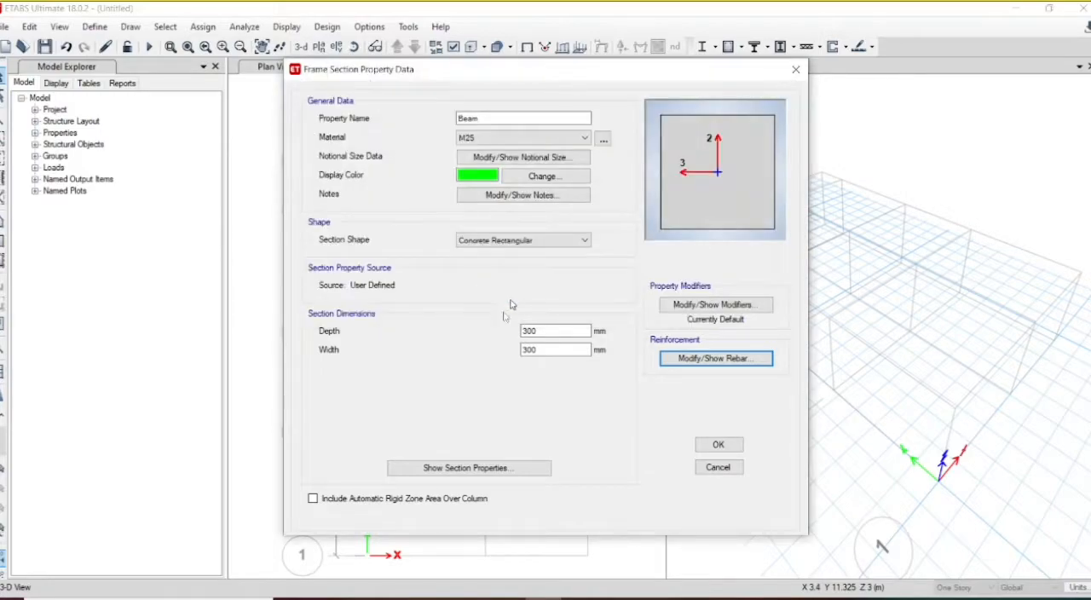
{"action": "left_click", "coordinate": [704, 443]}
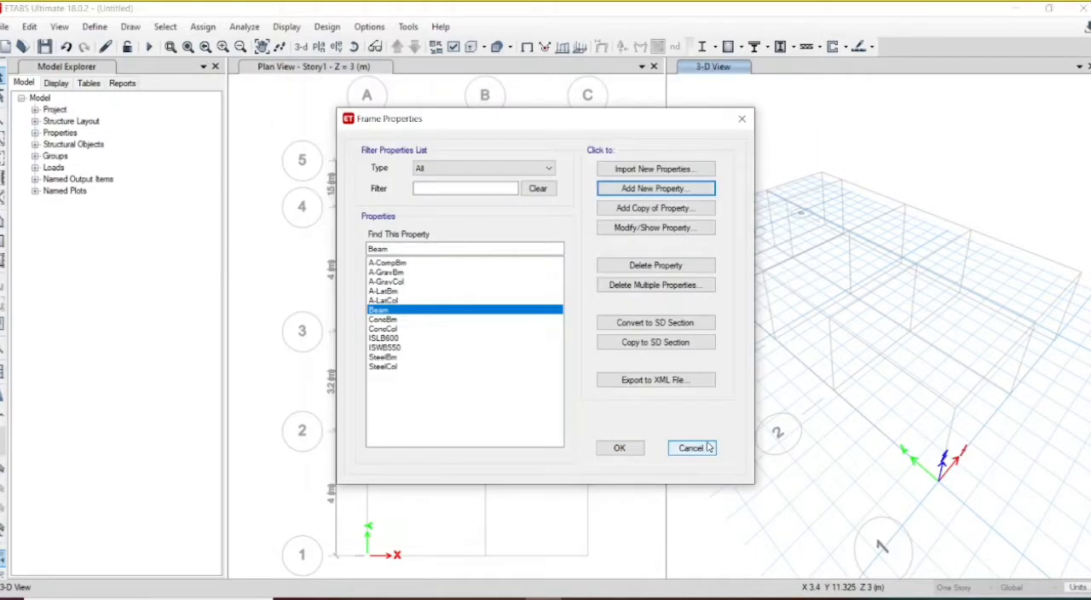
Step: Add another concrete rectangular frame section named "st. beam" with material M25
{"action": "left_click", "coordinate": [658, 191]}
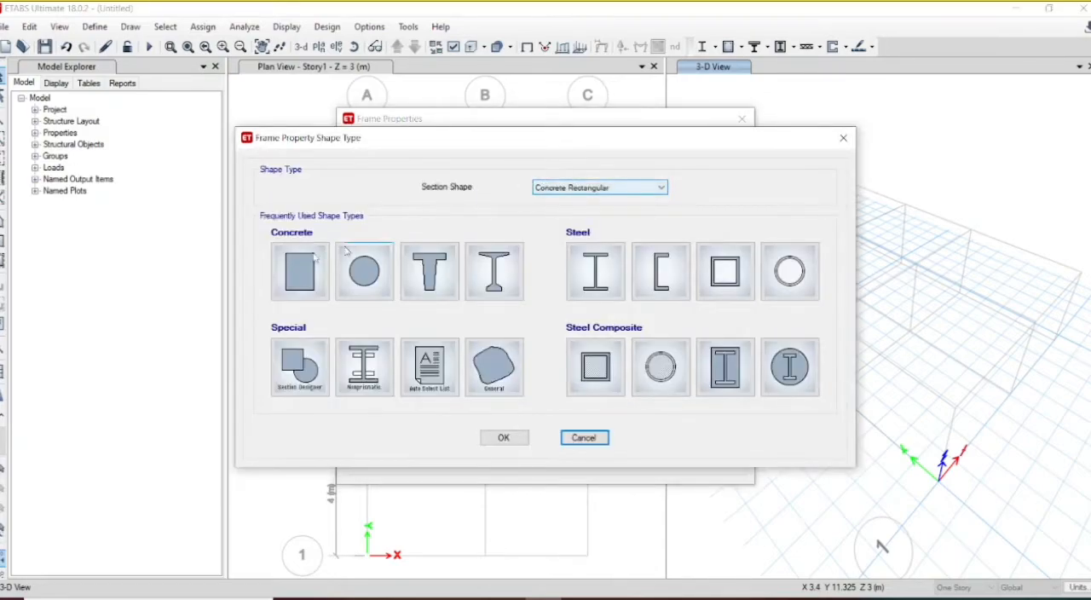
{"action": "key", "text": "Escape"}
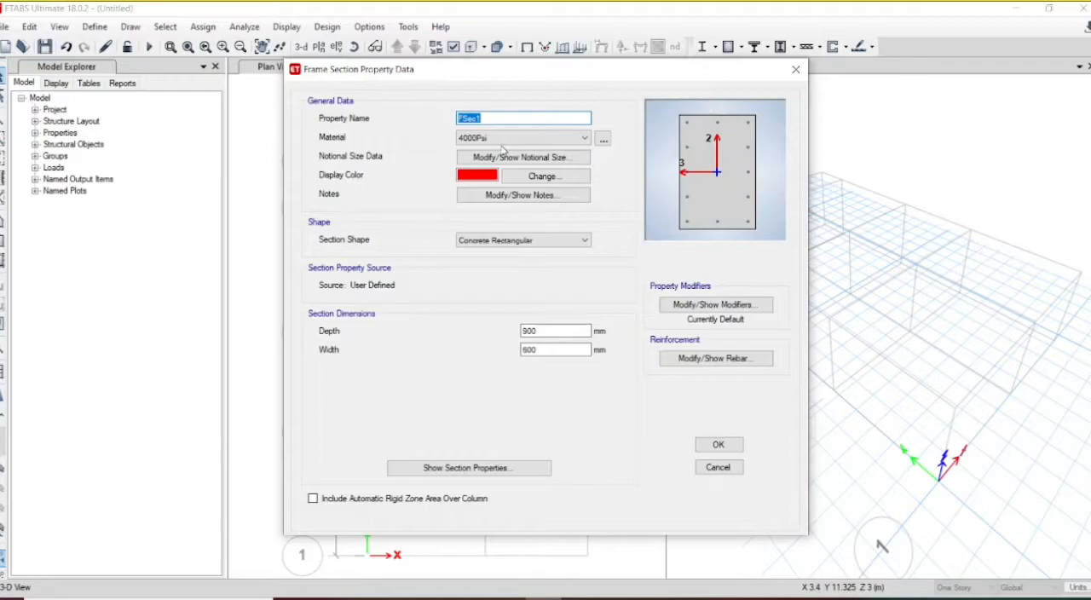
{"action": "type", "text": "st. beam"}
{"action": "left_click", "coordinate": [499, 139]}
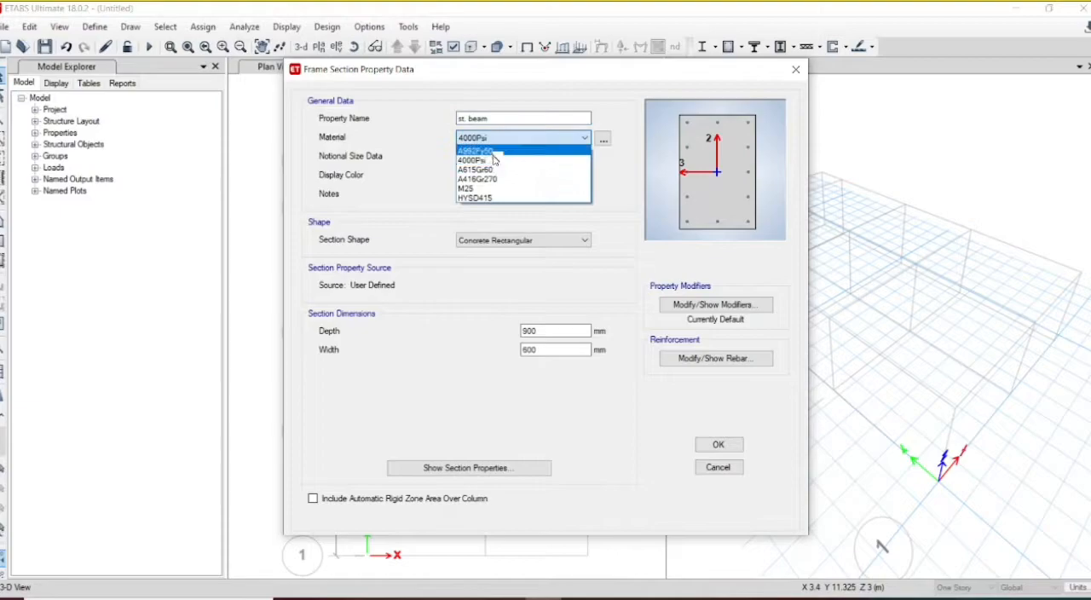
{"action": "left_click", "coordinate": [492, 189]}
Step: Set both the depth and the width of the "st. beam" section to 230 mm
{"action": "left_click", "coordinate": [559, 331]}
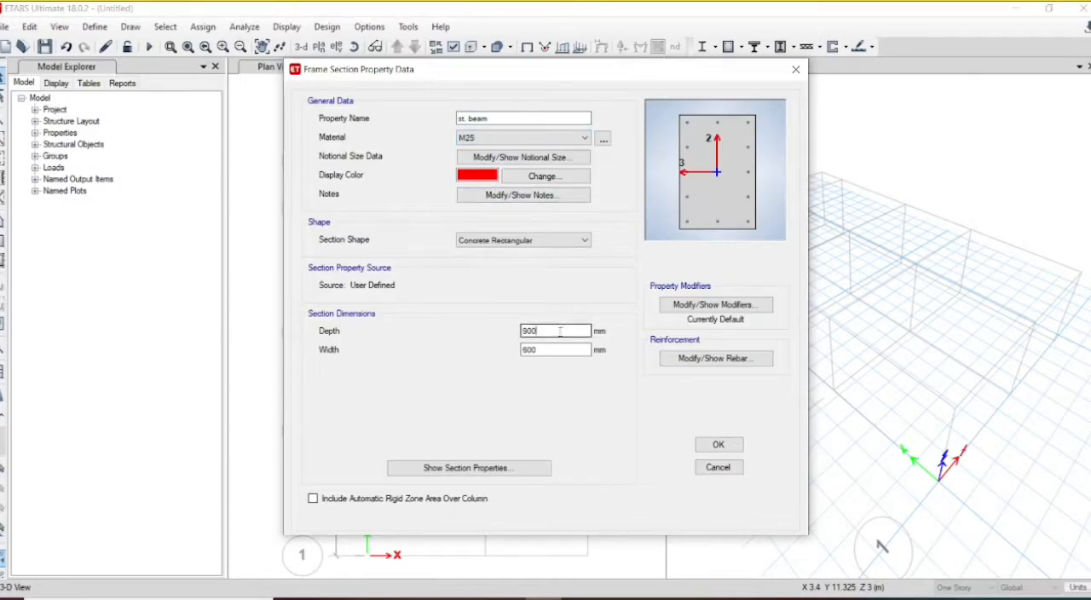
{"action": "left_click_drag", "start_coordinate": [559, 331], "coordinate": [497, 337]}
{"action": "type", "text": "230"}
{"action": "left_click", "coordinate": [539, 349]}
{"action": "left_click_drag", "start_coordinate": [539, 349], "coordinate": [498, 357]}
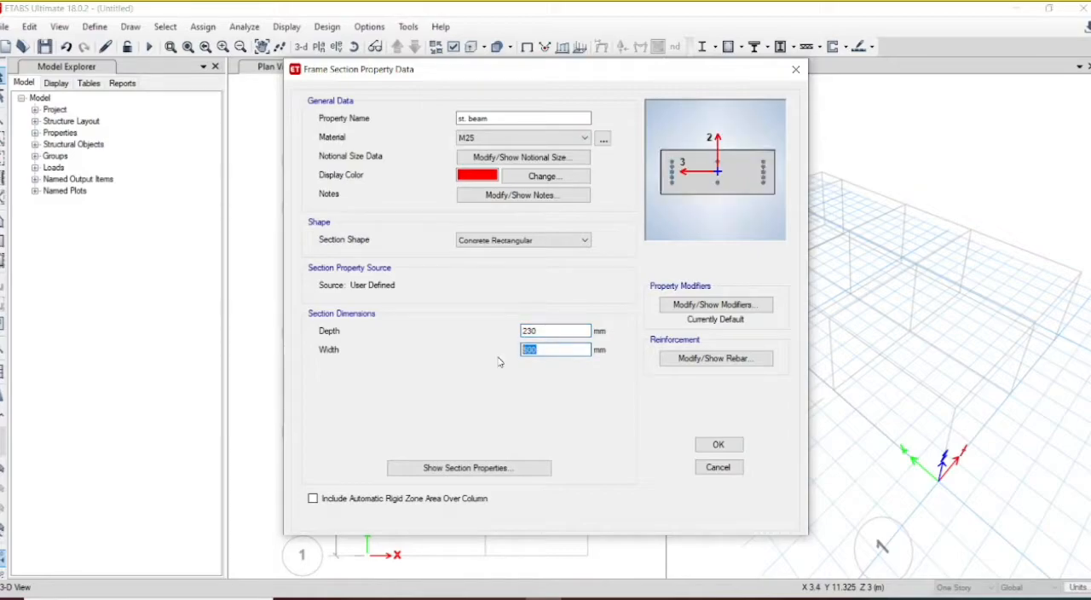
{"action": "type", "text": "230"}
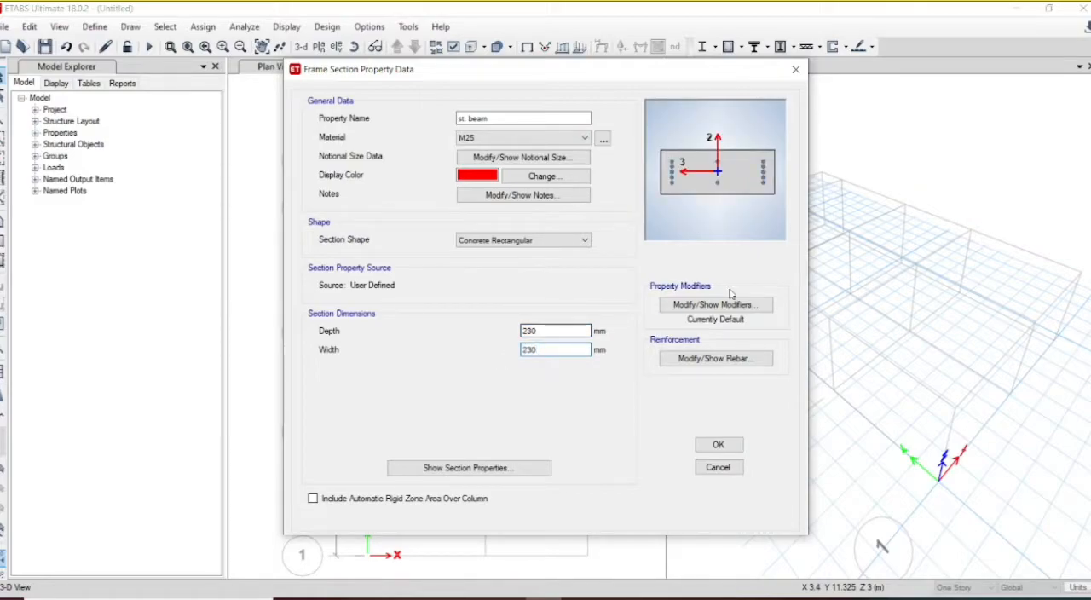
Step: Set the "st. beam" reinforcement to M3 Design Only (Beam) with HYSD415 for longitudinal and confinement bars
{"action": "left_click", "coordinate": [715, 359]}
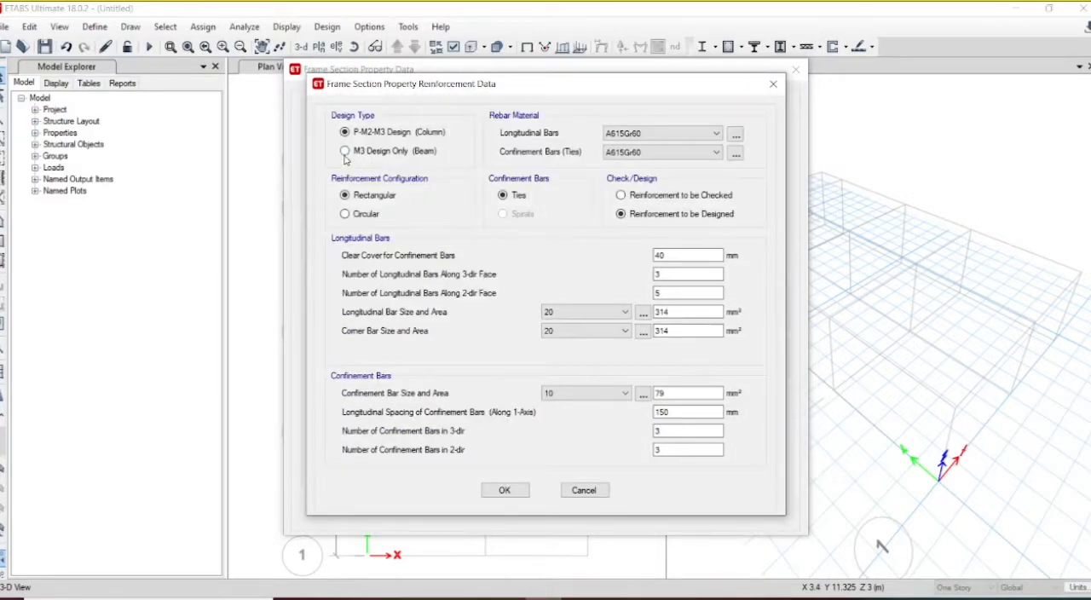
{"action": "left_click", "coordinate": [344, 151]}
{"action": "left_click", "coordinate": [637, 136]}
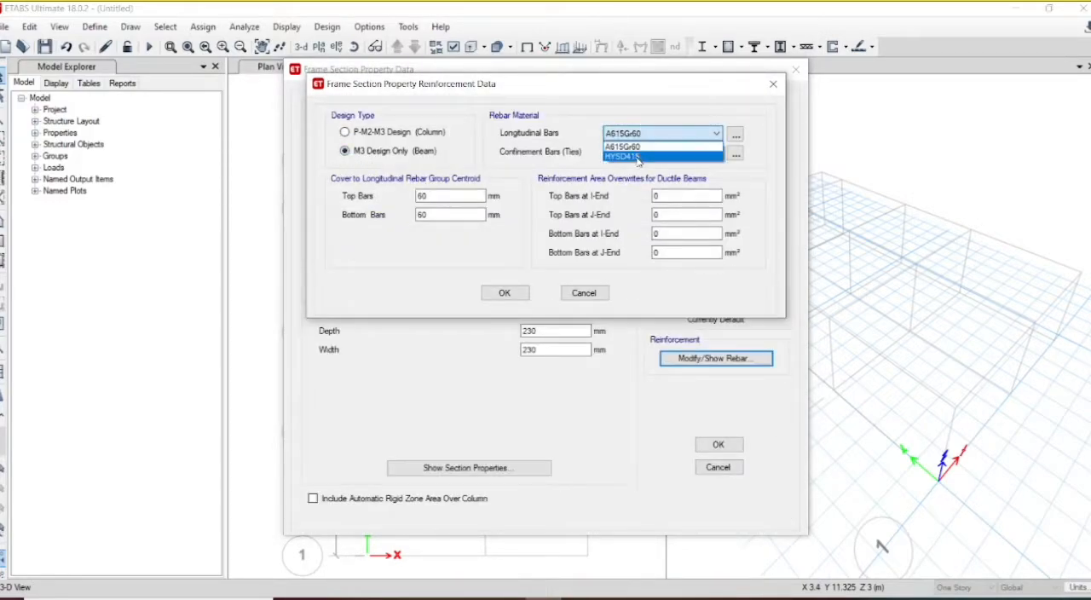
{"action": "left_click", "coordinate": [637, 158]}
{"action": "left_click", "coordinate": [652, 153]}
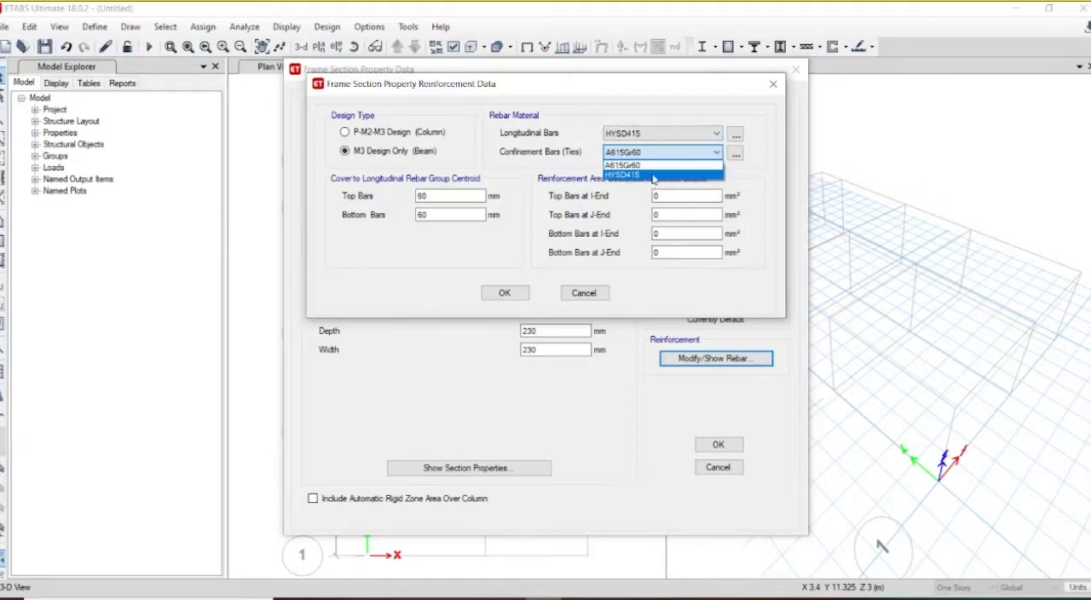
{"action": "left_click", "coordinate": [654, 175]}
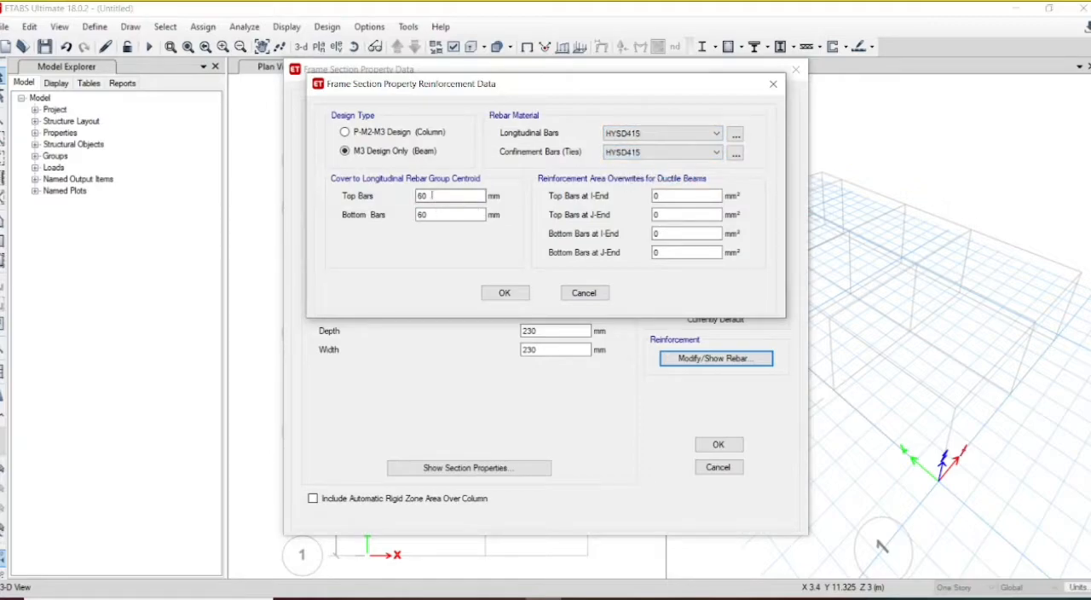
Step: Set the "st. beam" cover to 25 mm for top and bottom bars and accept the section
{"action": "double_click", "coordinate": [423, 196]}
{"action": "type", "text": "25"}
{"action": "double_click", "coordinate": [417, 215]}
{"action": "type", "text": "25"}
{"action": "left_click", "coordinate": [503, 292]}
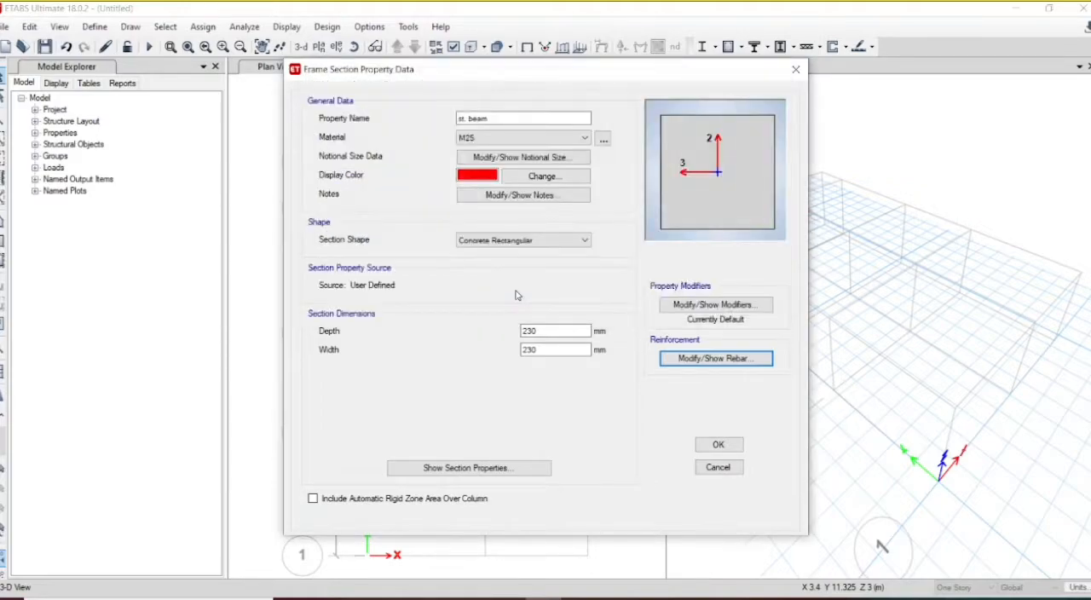
{"action": "left_click", "coordinate": [718, 445]}
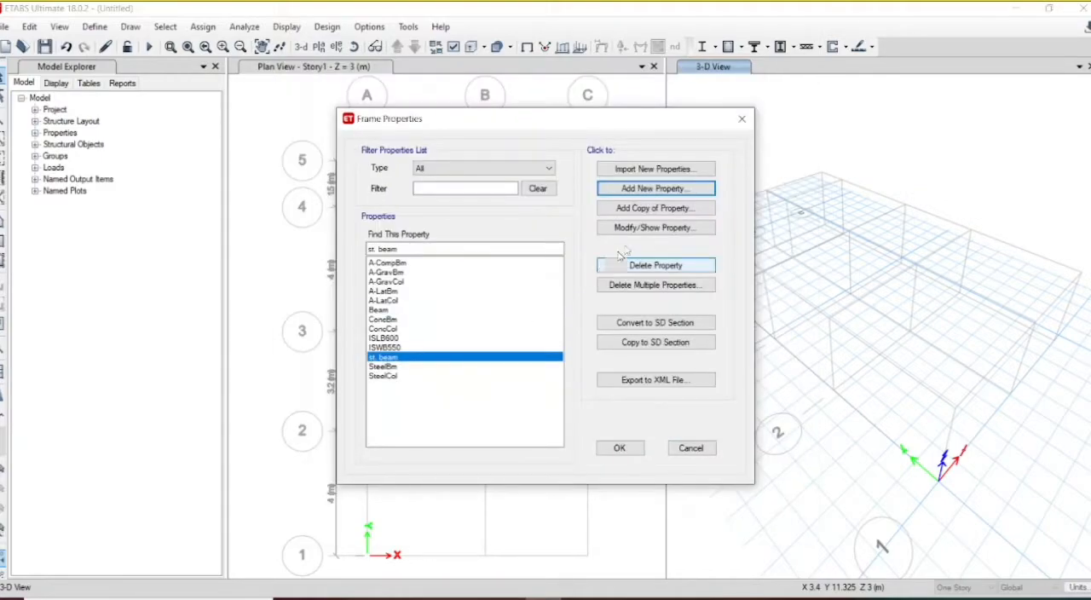
Step: Add a third concrete rectangular frame section named Column with material M25
{"action": "left_click", "coordinate": [659, 190]}
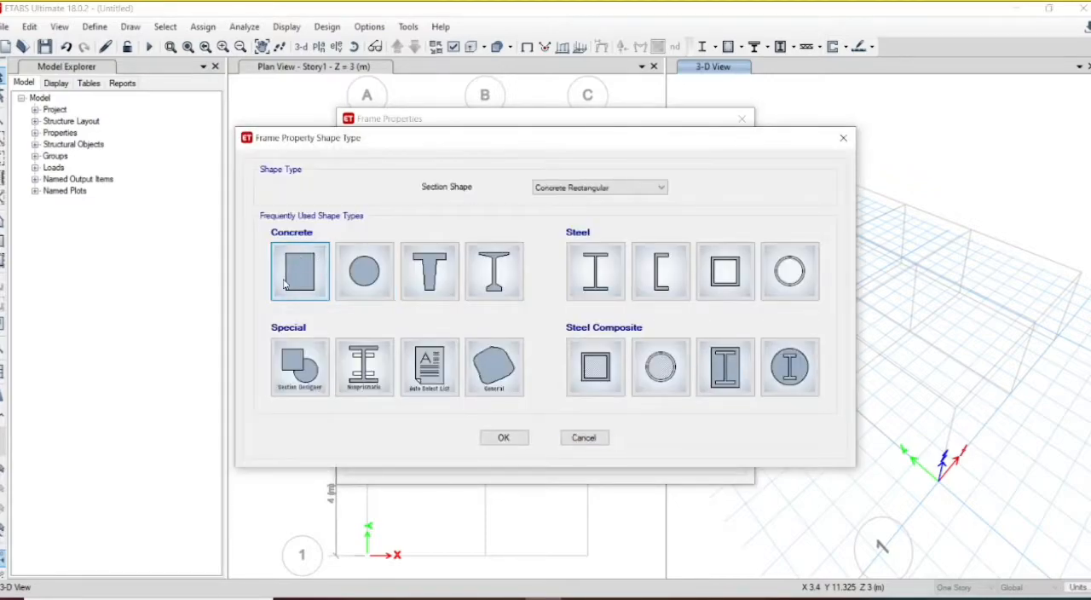
{"action": "left_click", "coordinate": [285, 284]}
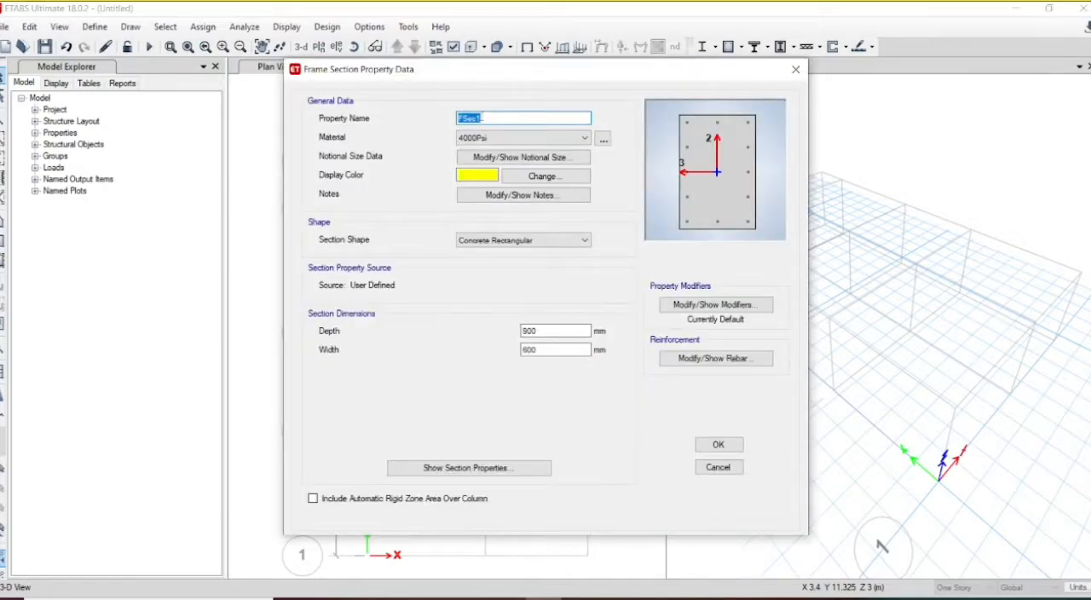
{"action": "type", "text": "Column"}
{"action": "left_click", "coordinate": [471, 139]}
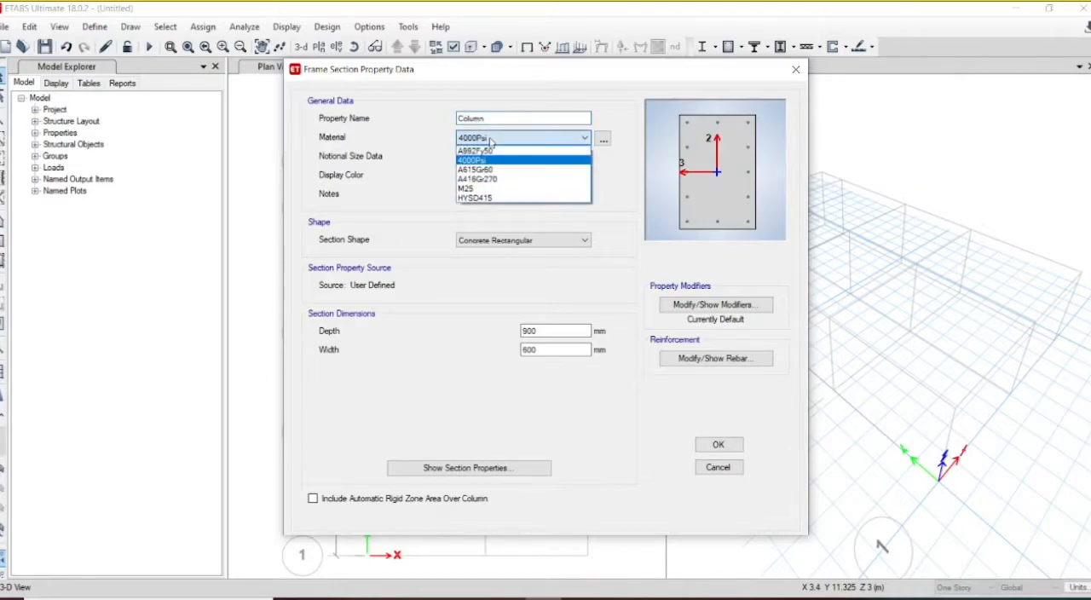
{"action": "left_click", "coordinate": [490, 191]}
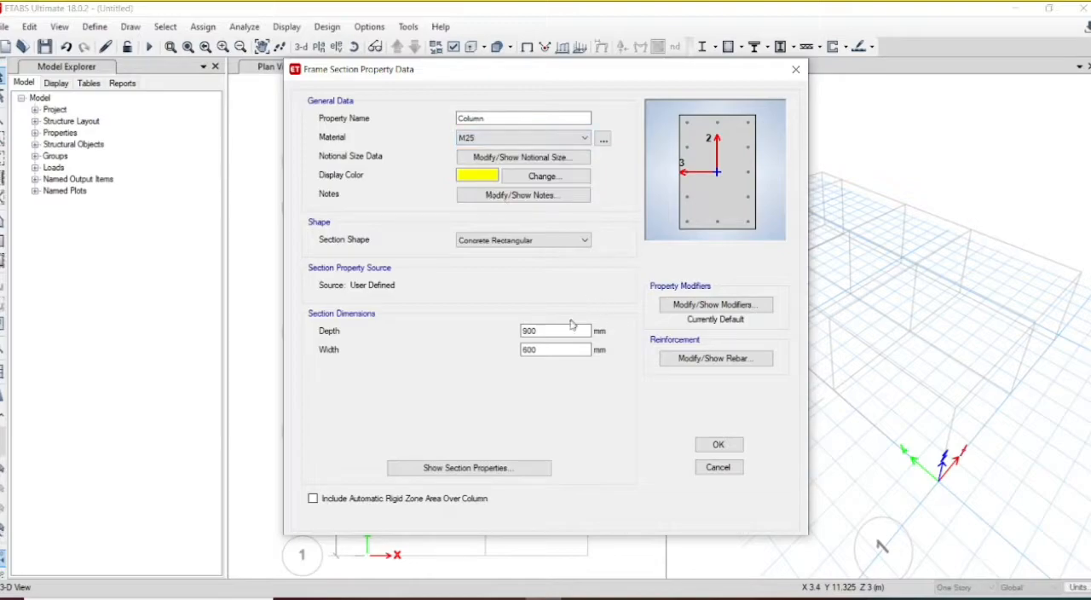
Step: Set both the depth and the width of the Column section to 300 mm
{"action": "left_click_drag", "start_coordinate": [572, 330], "coordinate": [505, 330]}
{"action": "type", "text": "300"}
{"action": "key", "text": "Tab"}
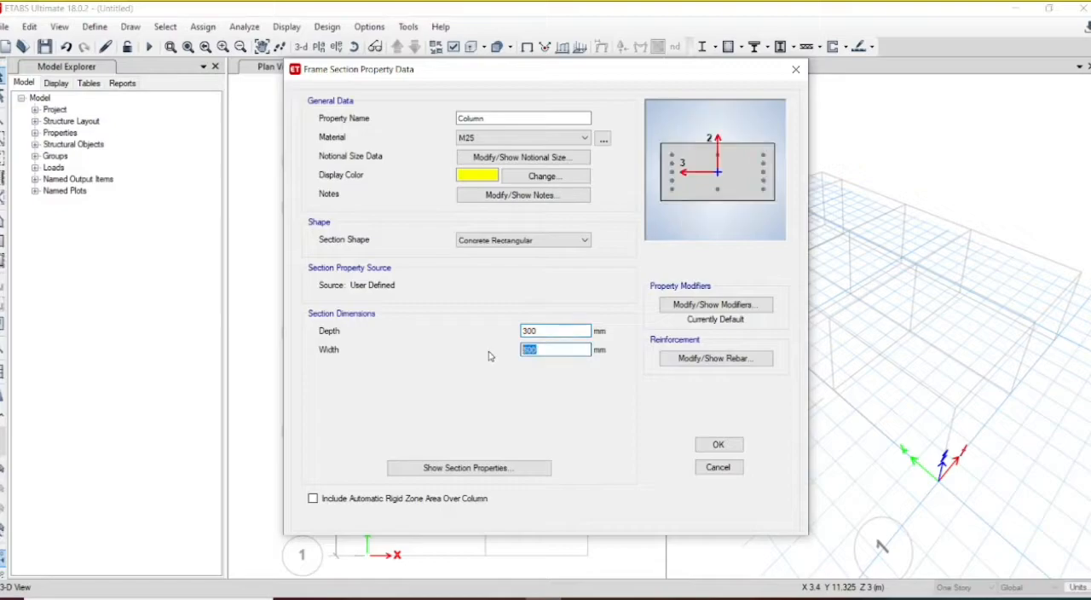
{"action": "type", "text": "3"}
Step: Assign HYSD415 to the Column section's longitudinal bars and confinement ties
{"action": "left_click", "coordinate": [716, 358]}
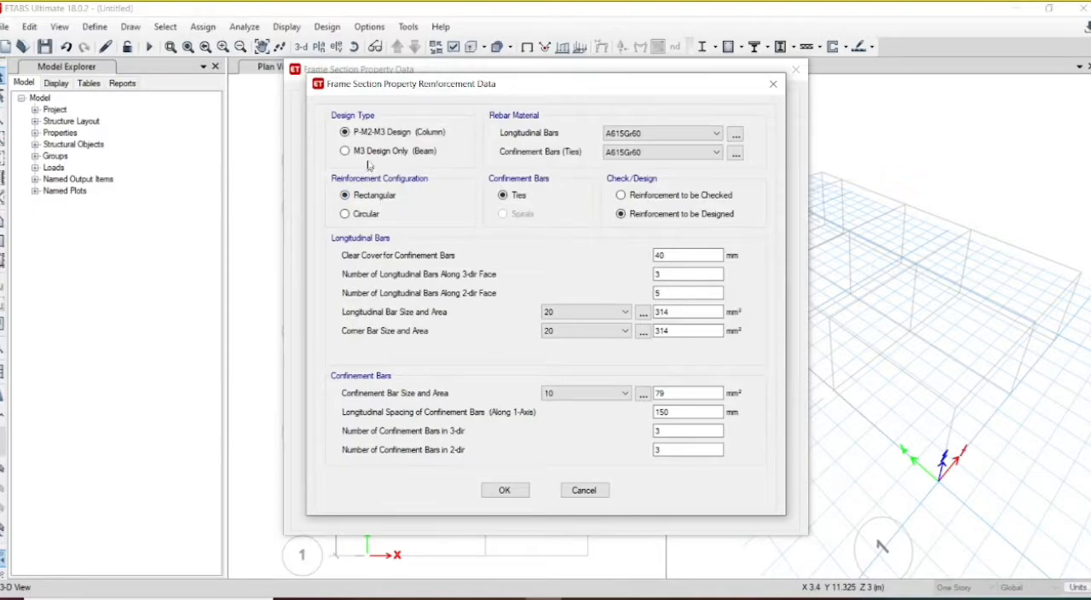
{"action": "left_click", "coordinate": [626, 134]}
{"action": "left_click", "coordinate": [622, 157]}
{"action": "left_click", "coordinate": [623, 152]}
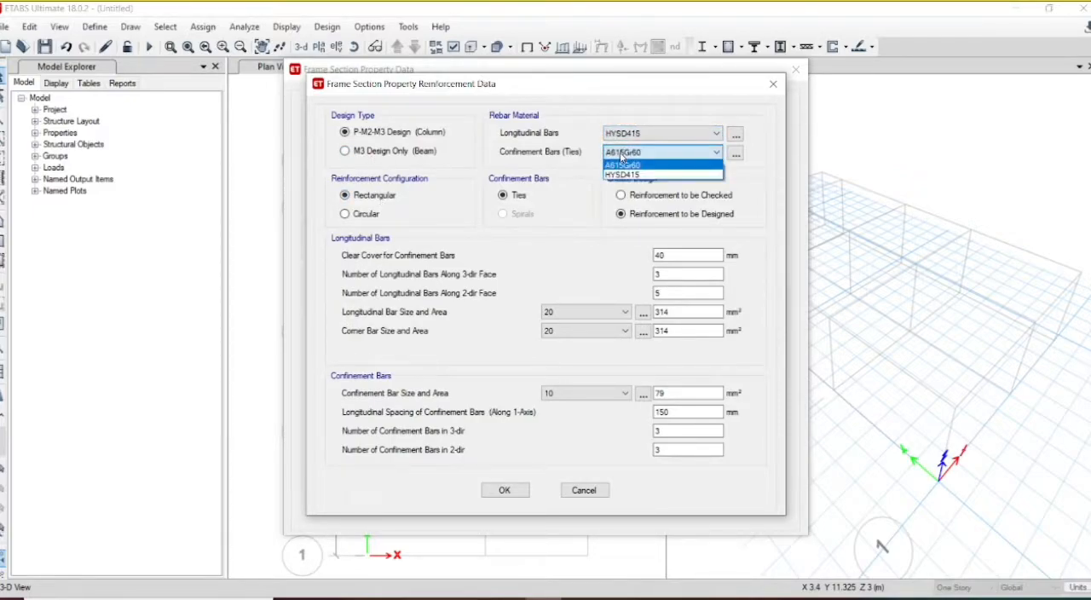
{"action": "left_click", "coordinate": [623, 177]}
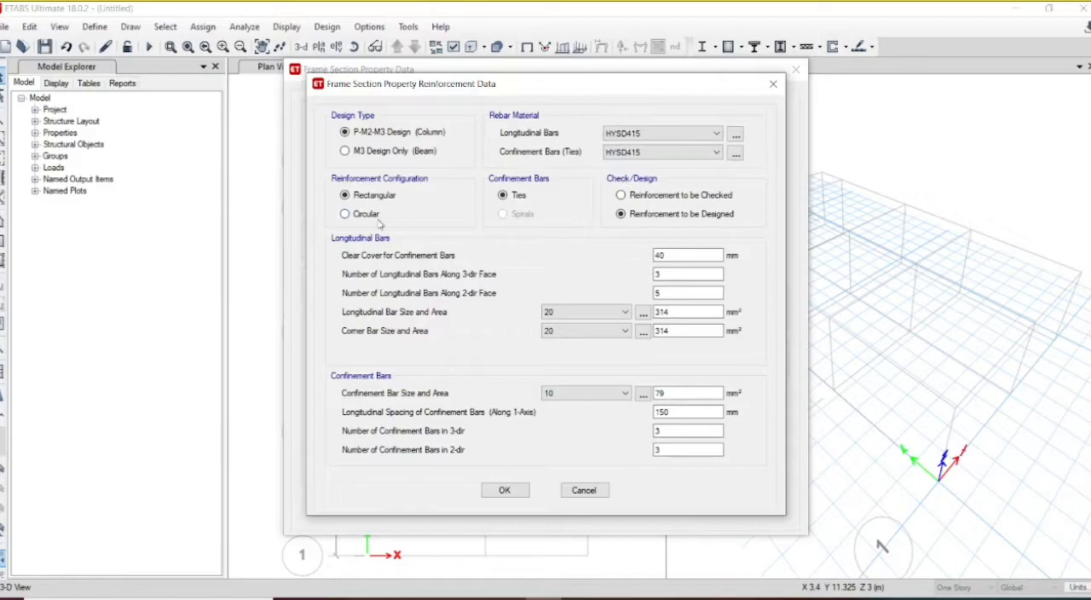
Step: Set the Column section's longitudinal and corner bar sizes to 16 and accept the reinforcement
{"action": "left_click", "coordinate": [583, 313]}
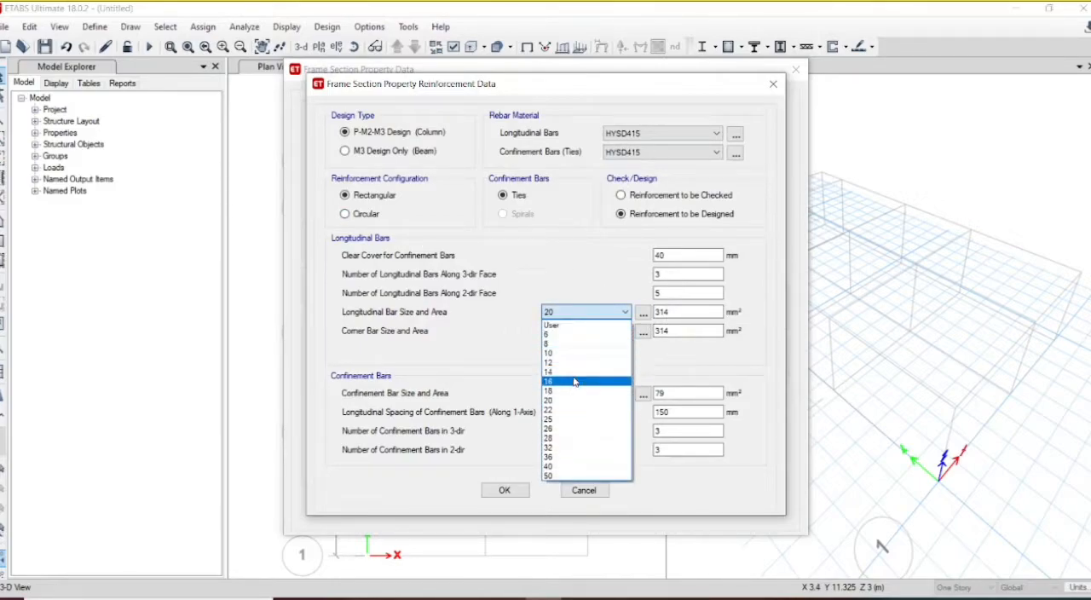
{"action": "left_click", "coordinate": [573, 381]}
{"action": "left_click", "coordinate": [599, 334]}
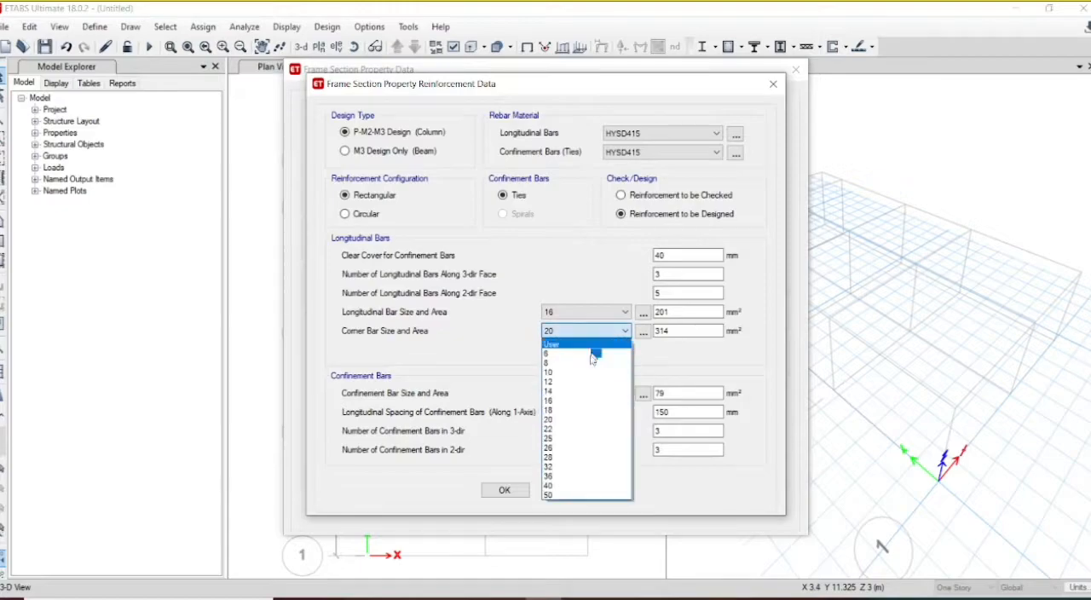
{"action": "left_click", "coordinate": [579, 398]}
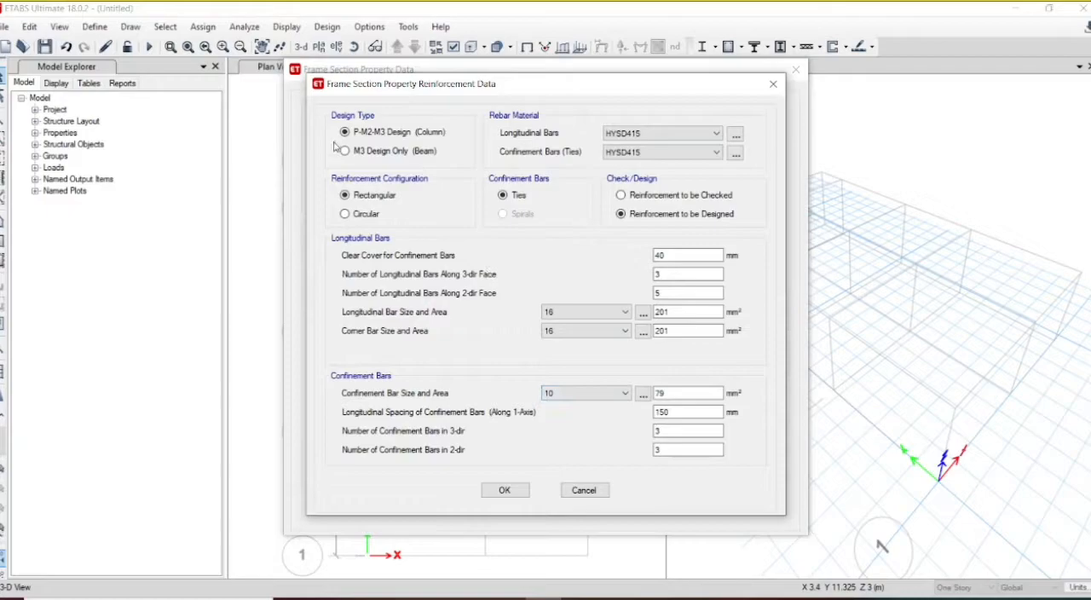
{"action": "left_click", "coordinate": [505, 491]}
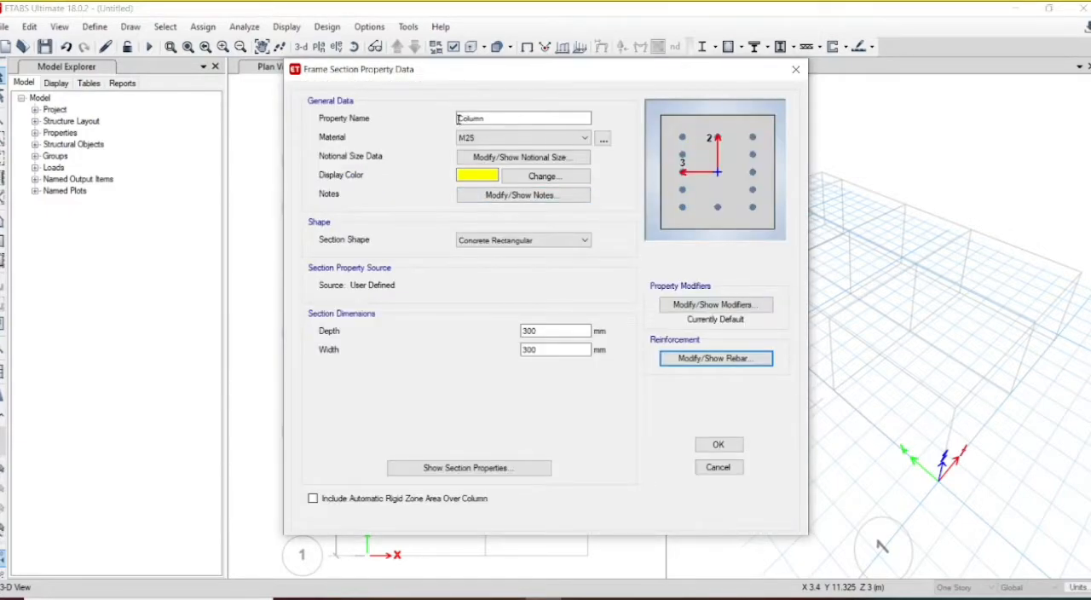
Step: Rename the Column section as st.Column and set its depth and width to 230 mm
{"action": "left_click", "coordinate": [457, 119]}
{"action": "type", "text": "st"}
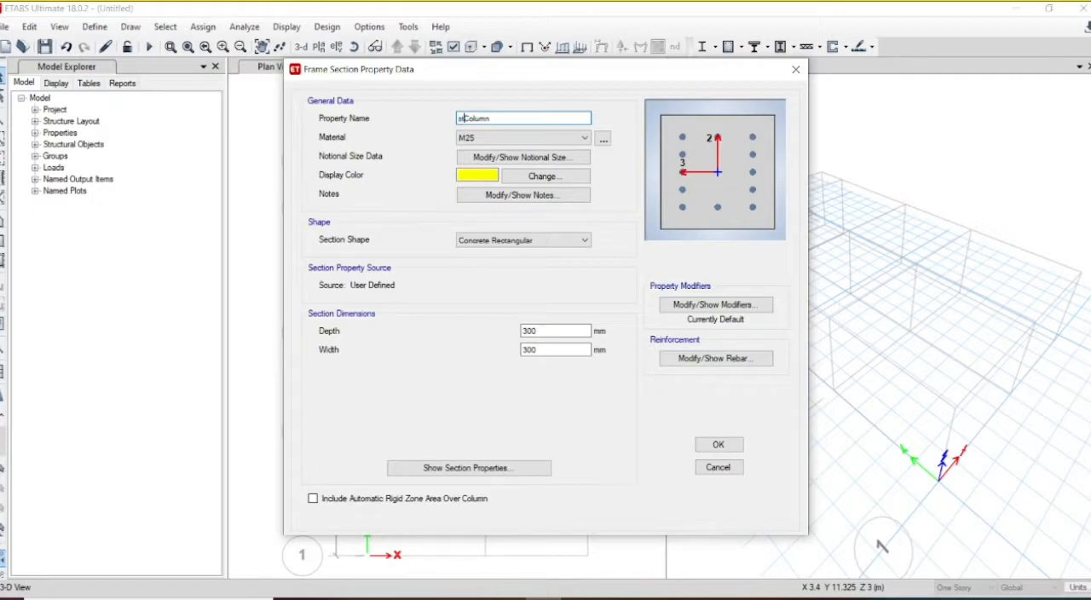
{"action": "type", "text": "."}
{"action": "left_click", "coordinate": [544, 332]}
{"action": "double_click", "coordinate": [545, 332]}
{"action": "type", "text": "23"}
{"action": "key", "text": "Tab"}
{"action": "type", "text": "2"}
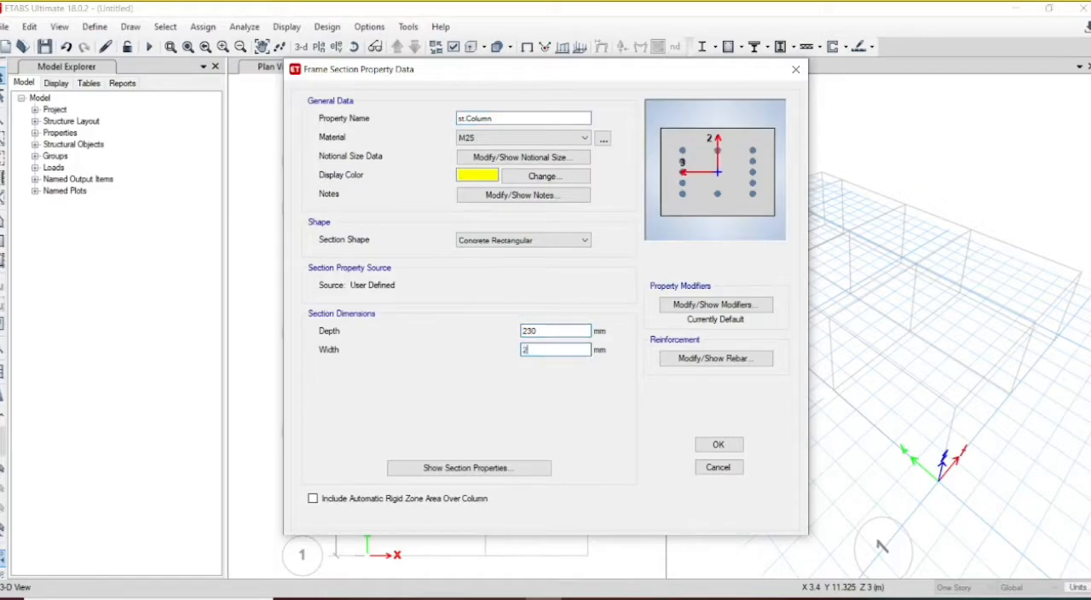
Step: Set the st.Column reinforcement to size 8 for both the longitudinal and corner bars
{"action": "left_click", "coordinate": [718, 359]}
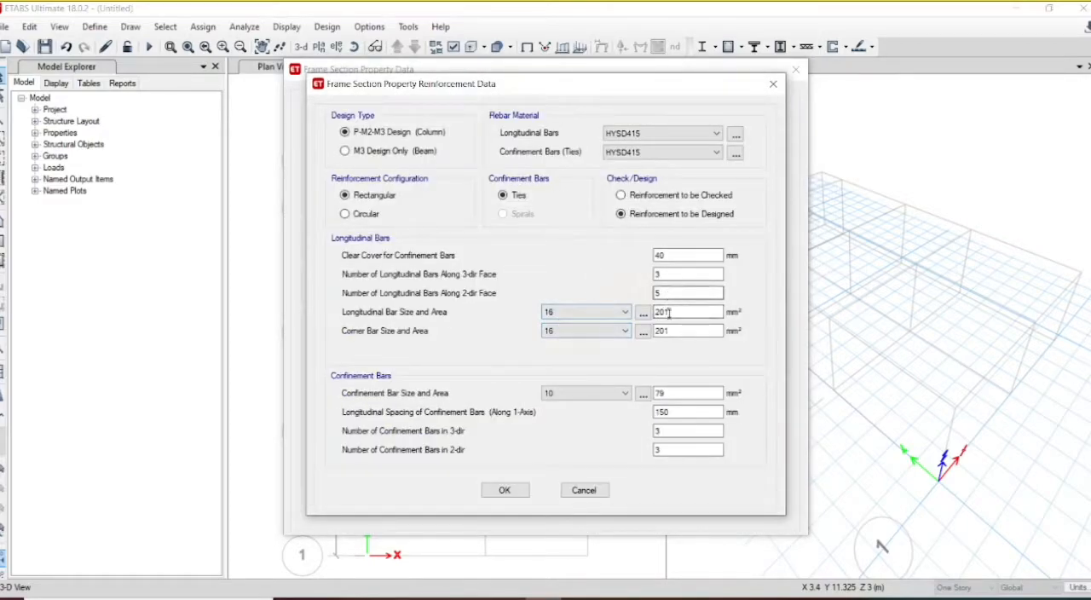
{"action": "left_click", "coordinate": [596, 313]}
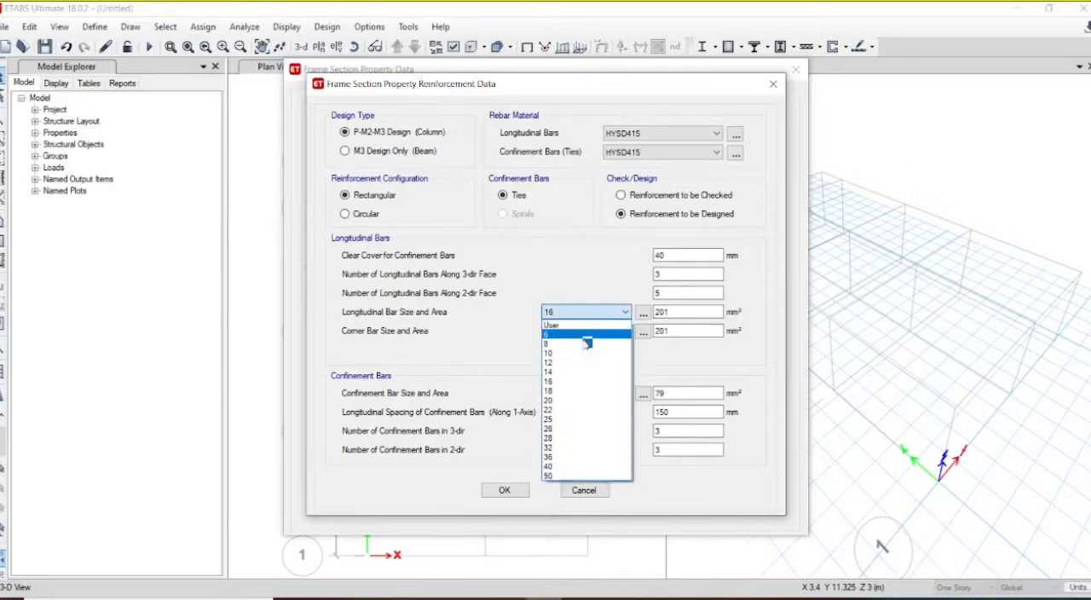
{"action": "left_click", "coordinate": [582, 344]}
{"action": "left_click", "coordinate": [586, 332]}
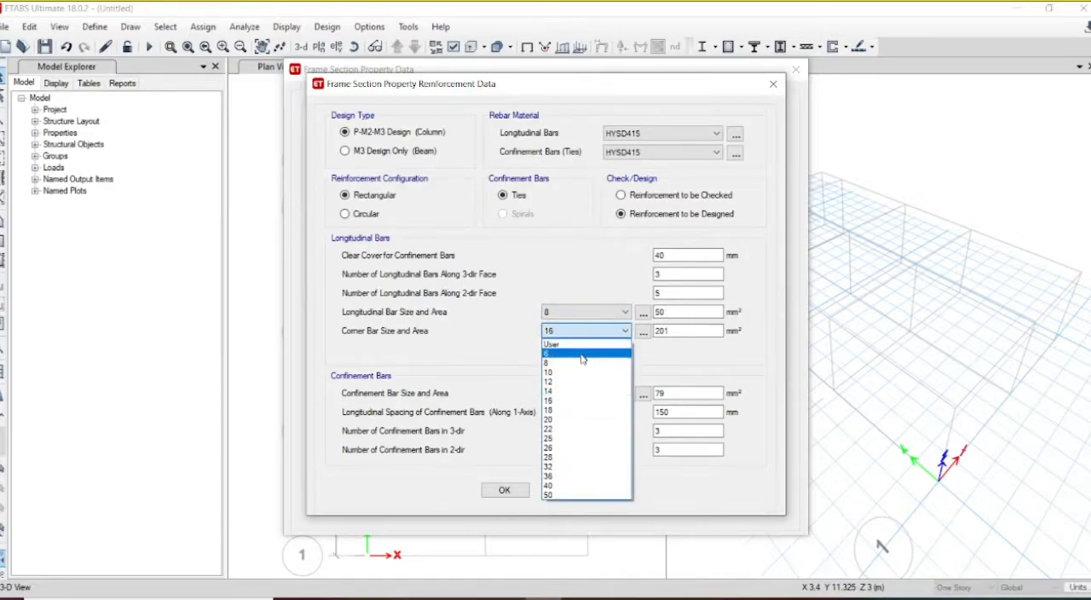
{"action": "left_click", "coordinate": [578, 364]}
Step: Set the st.Column confinement bar size to 8 and the number of longitudinal bars along the 2-dir face to 3
{"action": "left_click", "coordinate": [586, 398]}
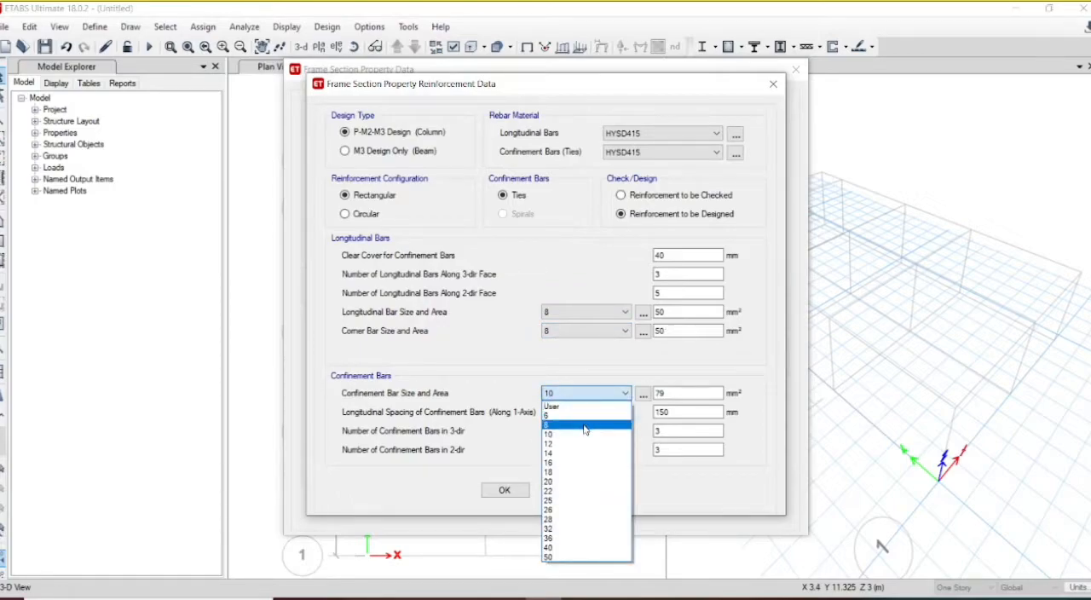
{"action": "left_click", "coordinate": [585, 425]}
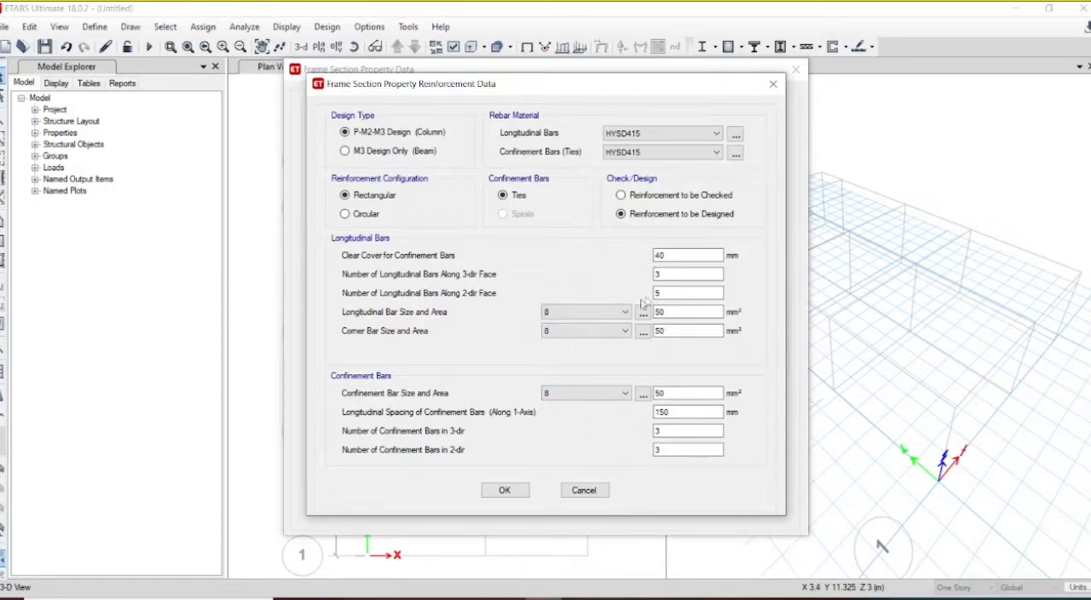
{"action": "left_click_drag", "start_coordinate": [674, 289], "coordinate": [638, 297]}
{"action": "left_click", "coordinate": [498, 493]}
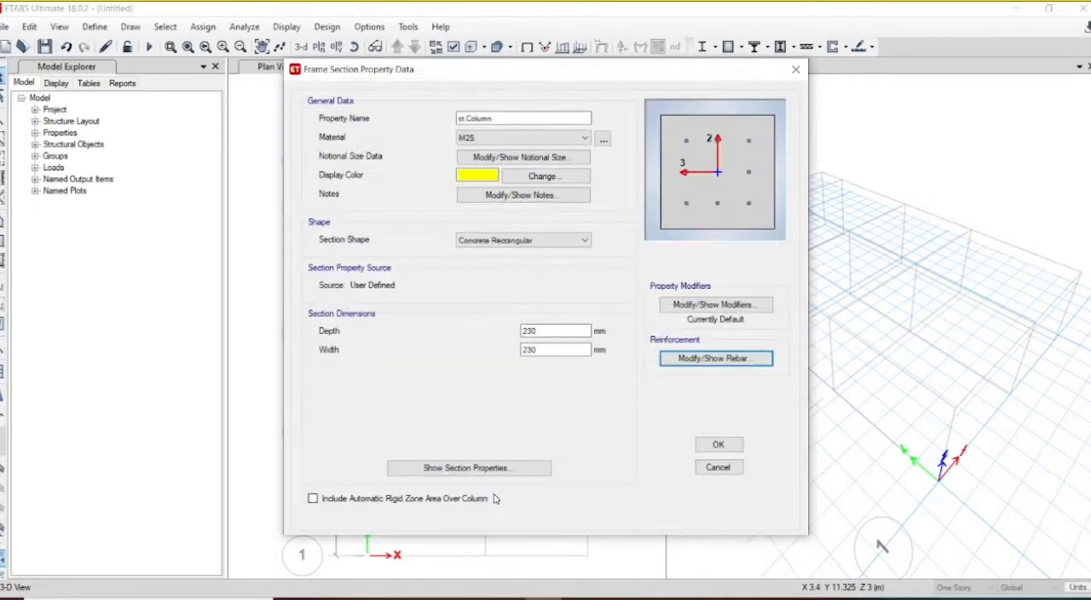
Step: Accept the st.Column section and close the frame properties list
{"action": "left_click", "coordinate": [718, 444]}
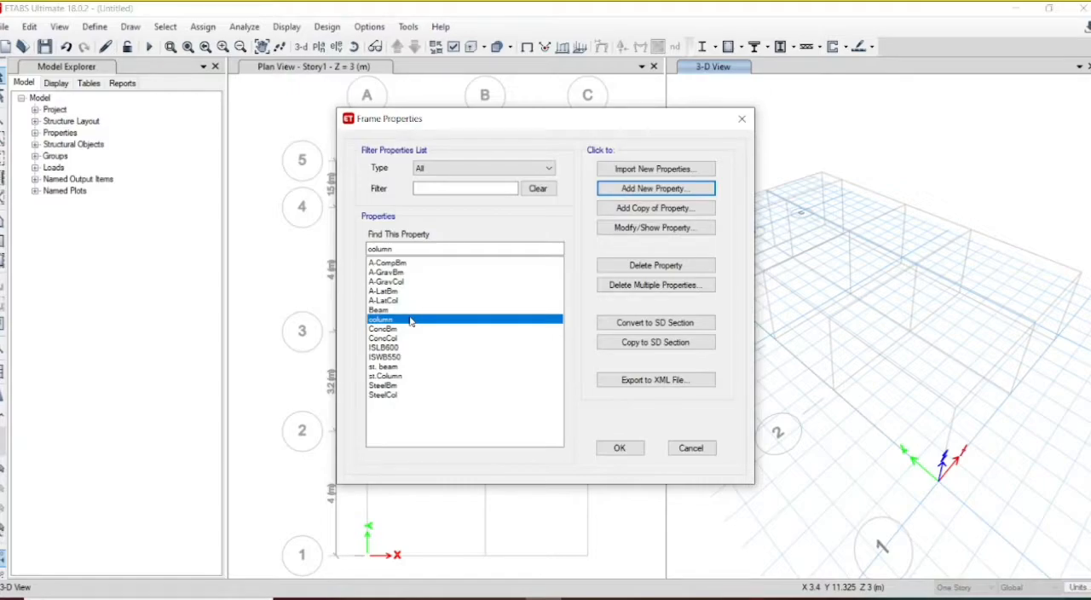
{"action": "left_click", "coordinate": [390, 310]}
{"action": "left_click", "coordinate": [385, 320]}
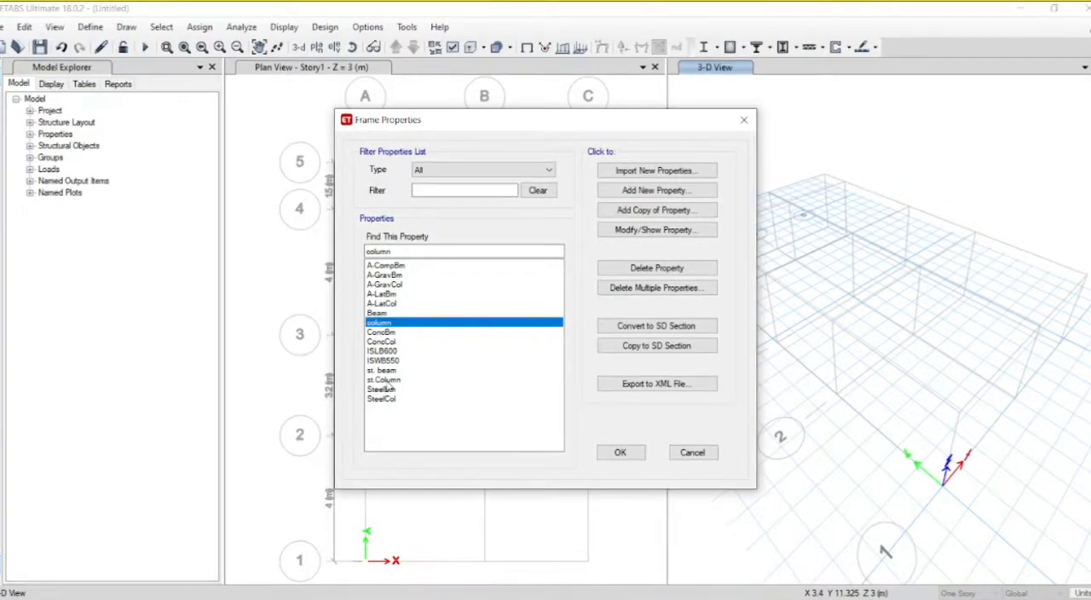
{"action": "left_click", "coordinate": [629, 453]}
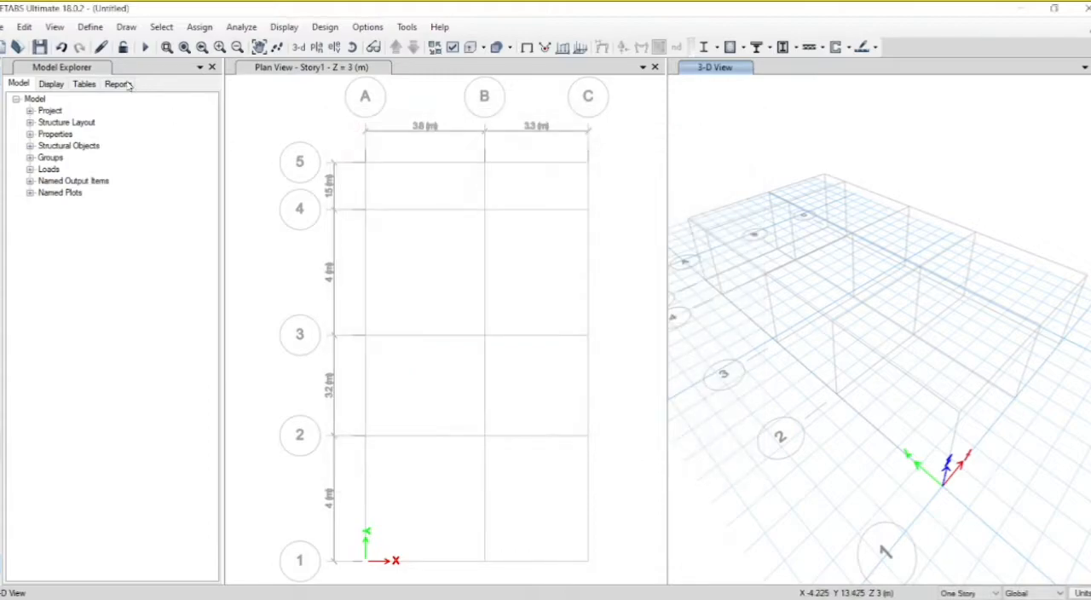
Step: Rename the slab property Slab1 as Slab125 and set its material to M25
{"action": "left_click", "coordinate": [90, 29]}
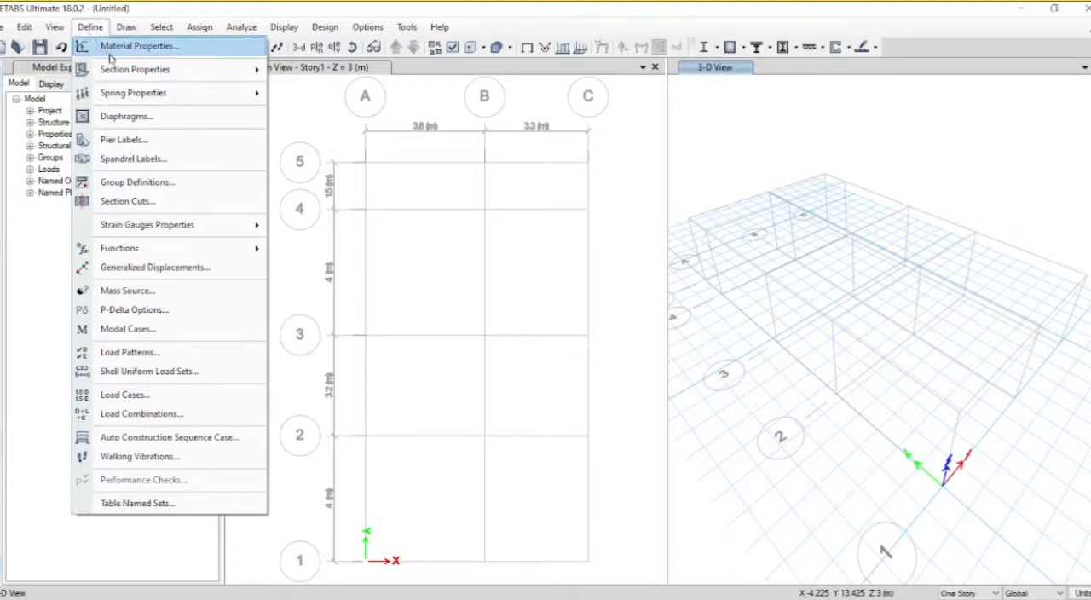
{"action": "mouse_move", "coordinate": [118, 70]}
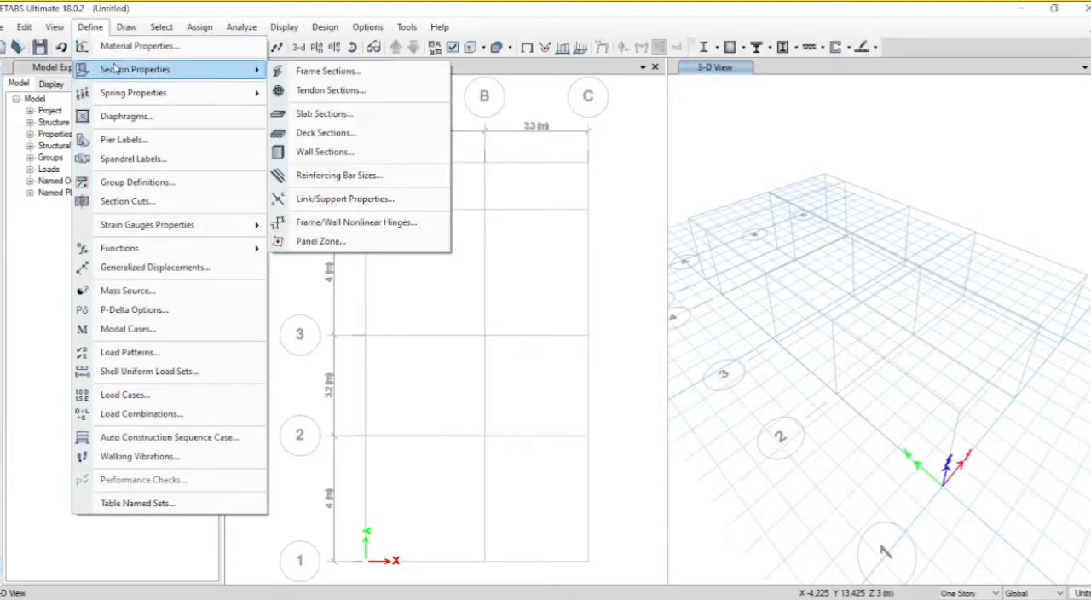
{"action": "left_click", "coordinate": [322, 114]}
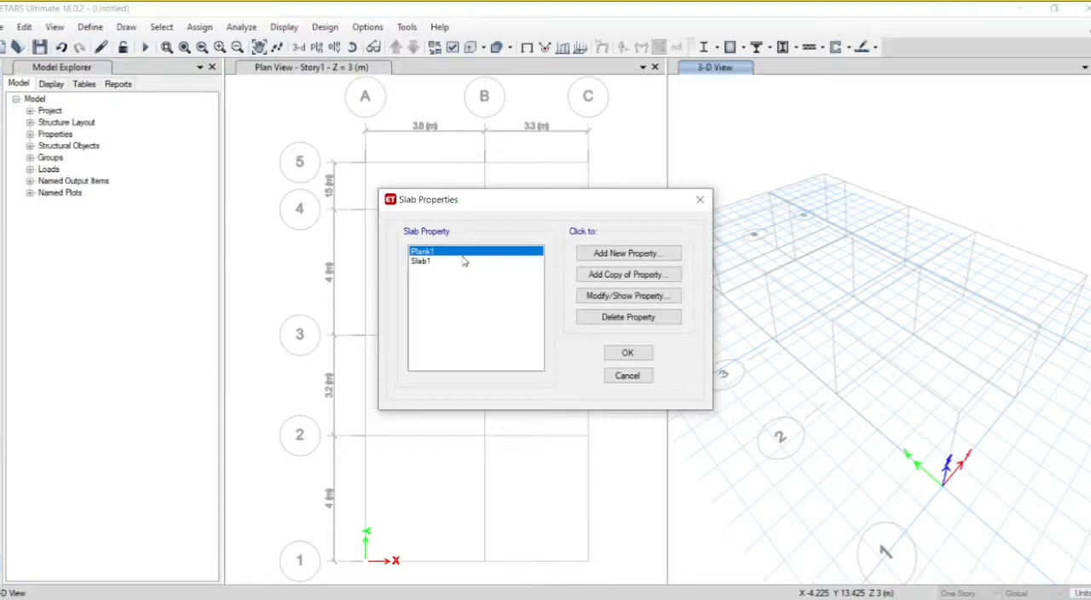
{"action": "left_click", "coordinate": [461, 261]}
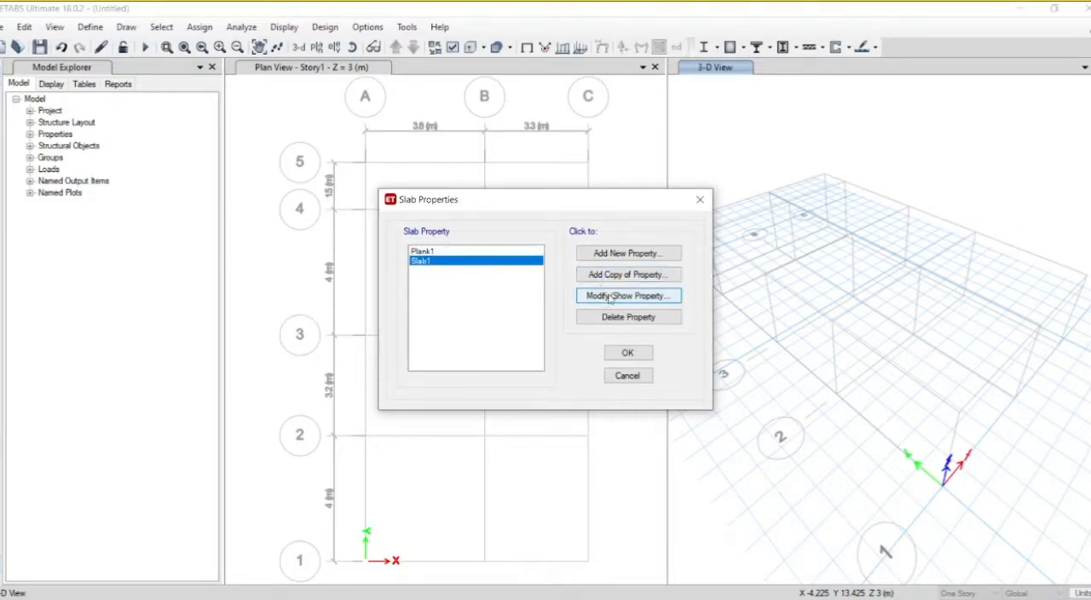
{"action": "left_click", "coordinate": [610, 296]}
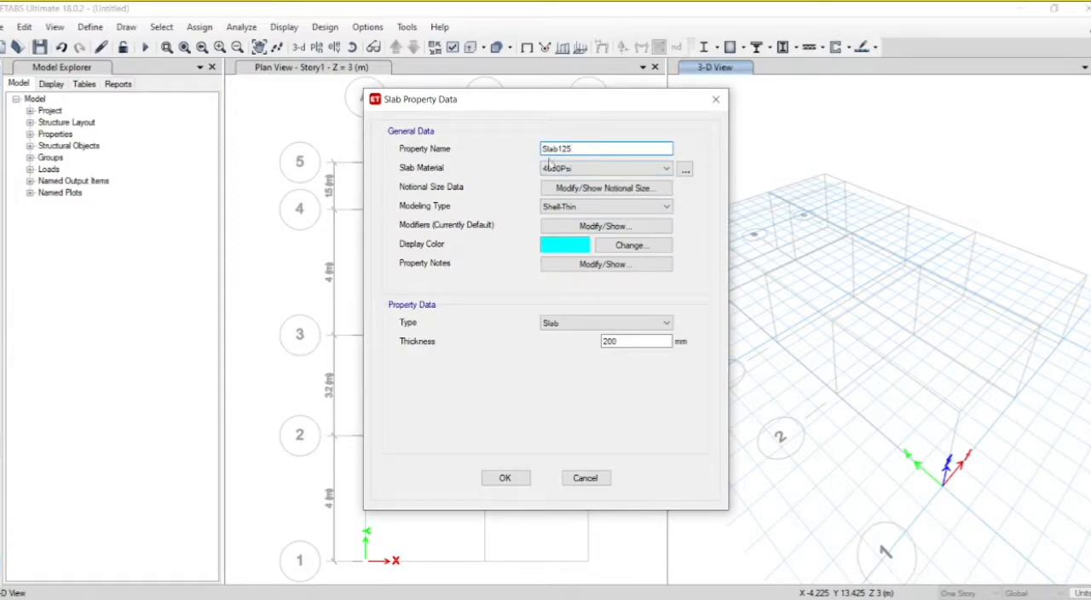
{"action": "left_click", "coordinate": [554, 168]}
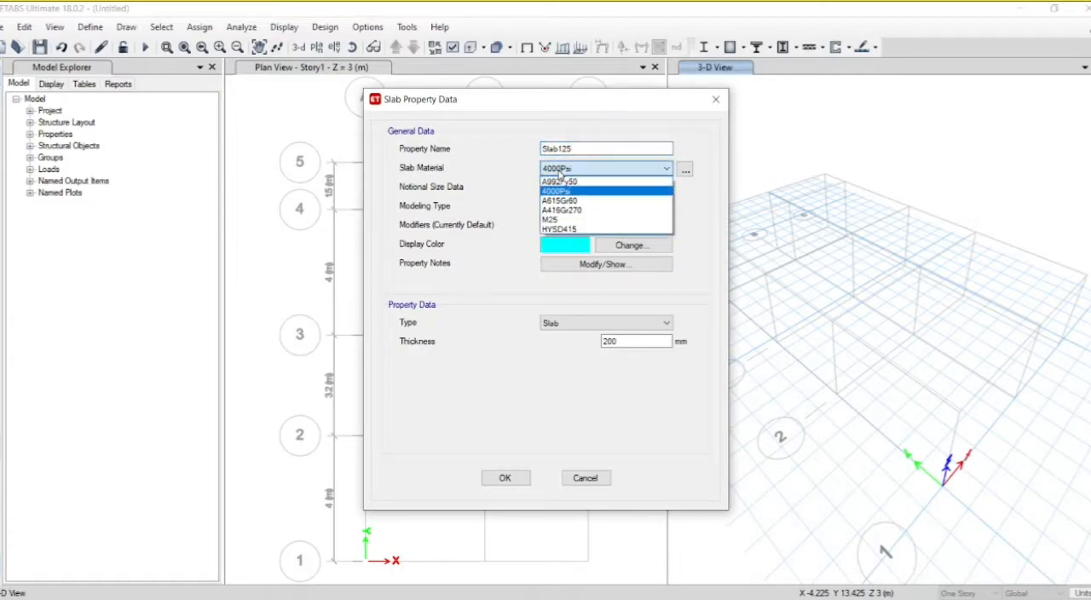
{"action": "left_click", "coordinate": [562, 220]}
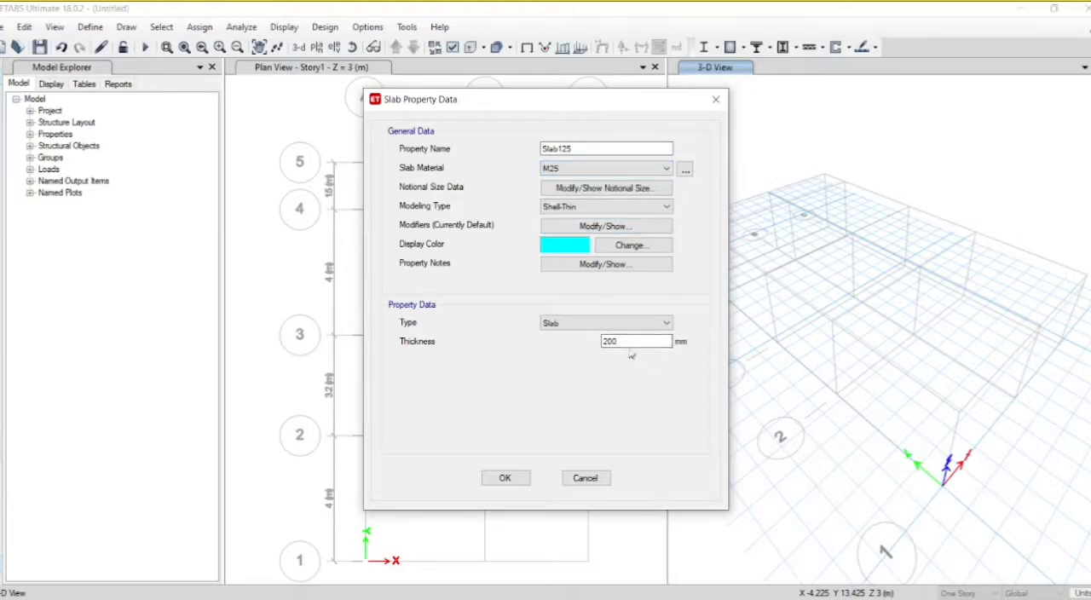
Step: Set the Slab125 thickness to 125 mm with Shell-Thin modeling type and accept the slab properties
{"action": "left_click_drag", "start_coordinate": [630, 340], "coordinate": [591, 341]}
{"action": "type", "text": "125"}
{"action": "left_click", "coordinate": [599, 208]}
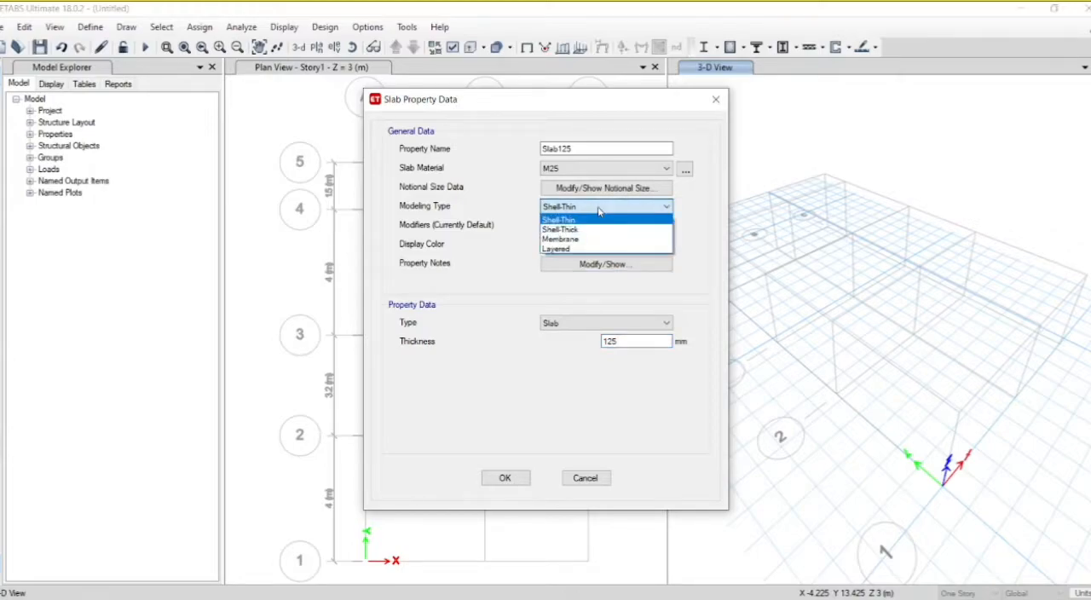
{"action": "left_click", "coordinate": [581, 224]}
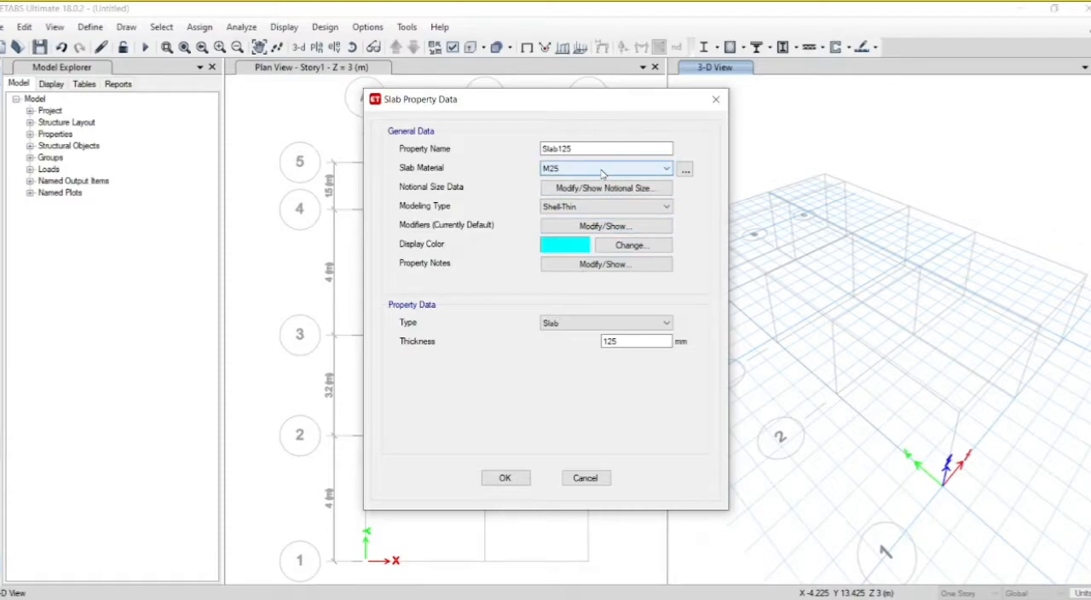
{"action": "left_click", "coordinate": [512, 478]}
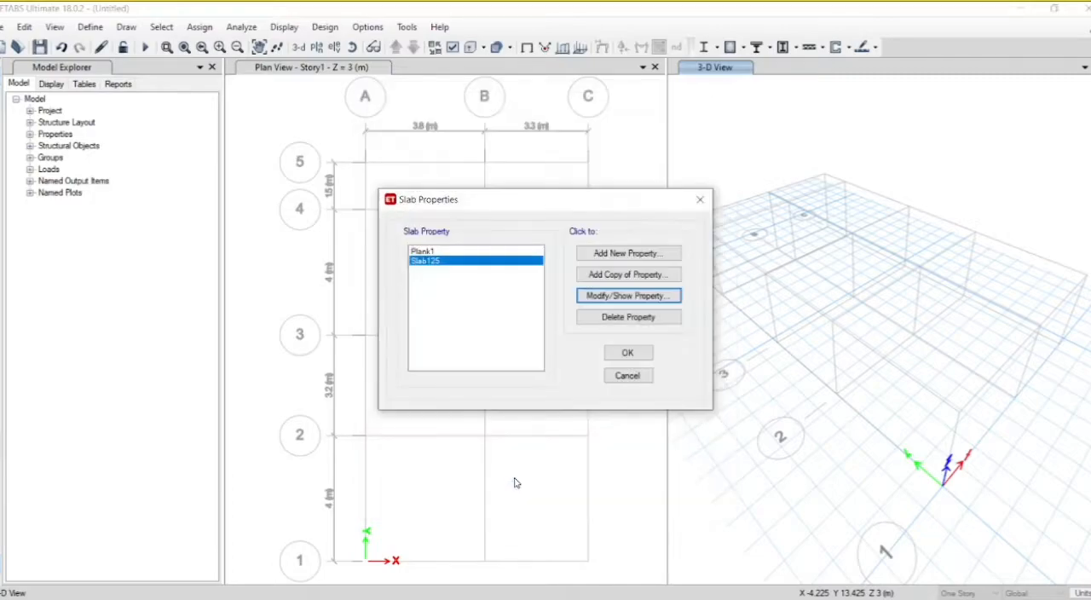
{"action": "left_click", "coordinate": [630, 354]}
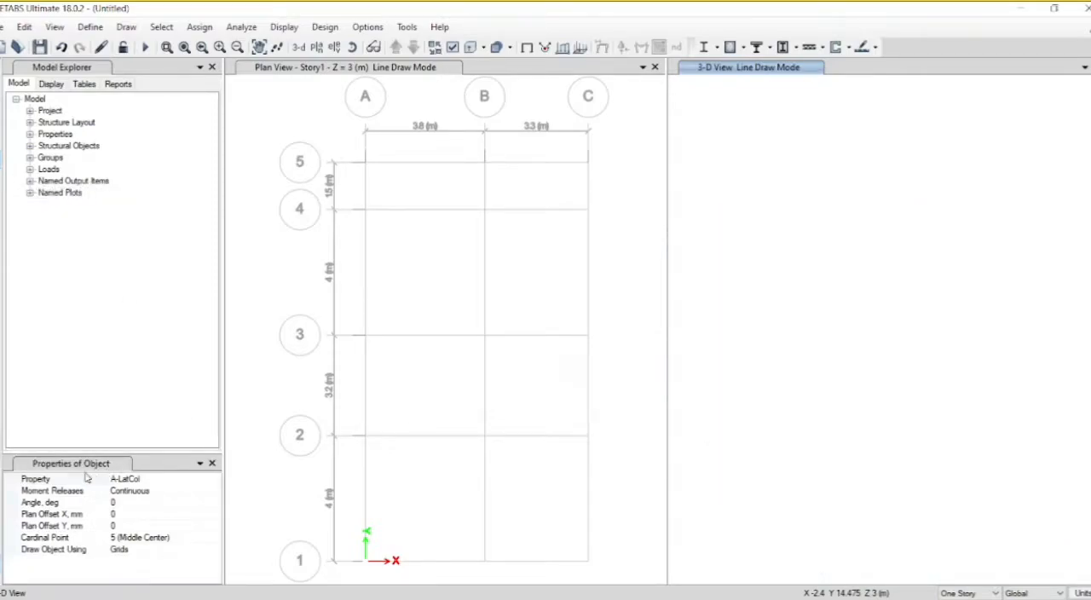
Step: Place columns with the "column" section at all intersections of grids A to C with grids 1 to 4 in plan view
{"action": "left_click", "coordinate": [215, 492]}
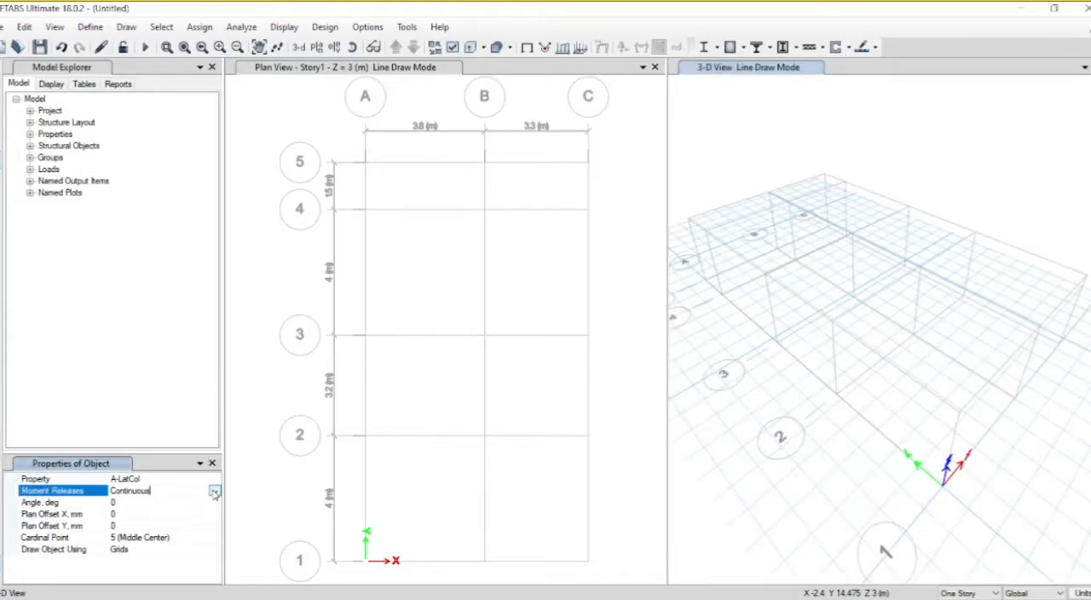
{"action": "left_click", "coordinate": [215, 492]}
{"action": "left_click", "coordinate": [215, 499]}
{"action": "left_click", "coordinate": [214, 483]}
{"action": "left_click", "coordinate": [215, 482]}
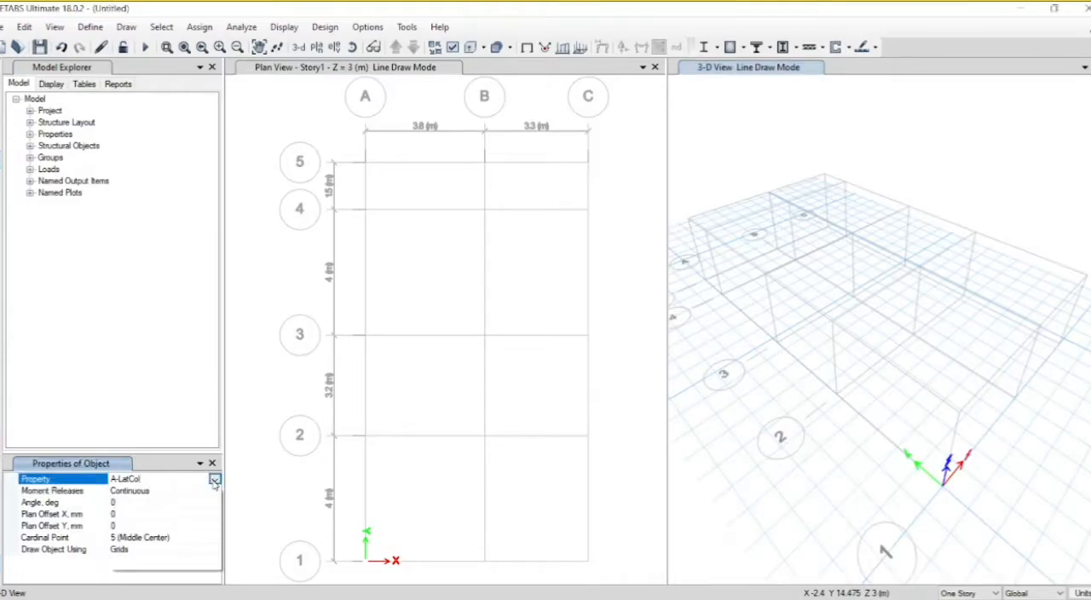
{"action": "left_click_drag", "start_coordinate": [217, 510], "coordinate": [216, 522]}
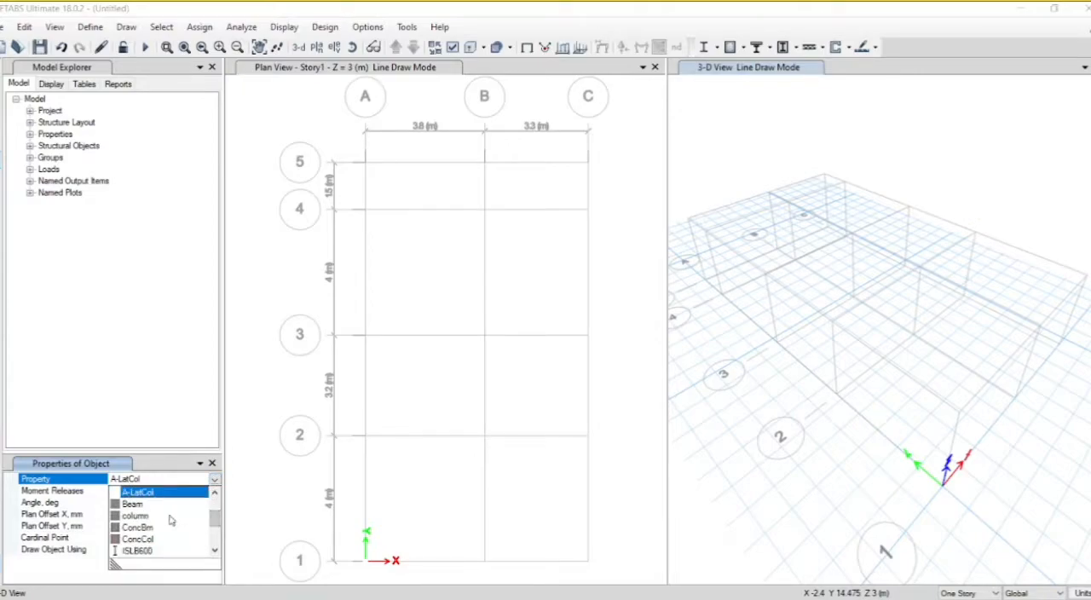
{"action": "left_click", "coordinate": [170, 516]}
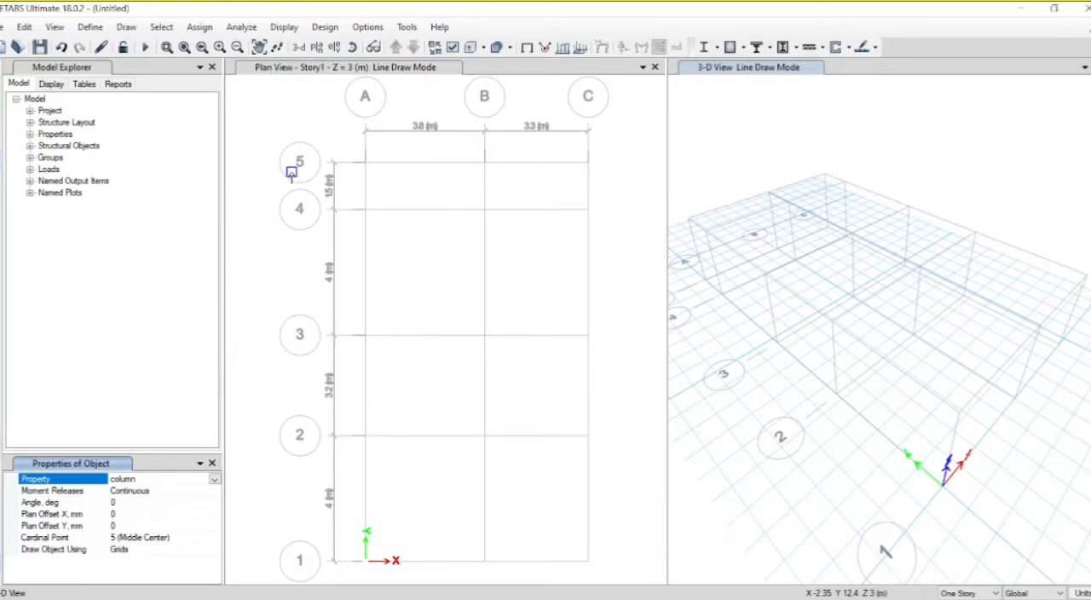
{"action": "left_click_drag", "start_coordinate": [291, 181], "coordinate": [611, 583]}
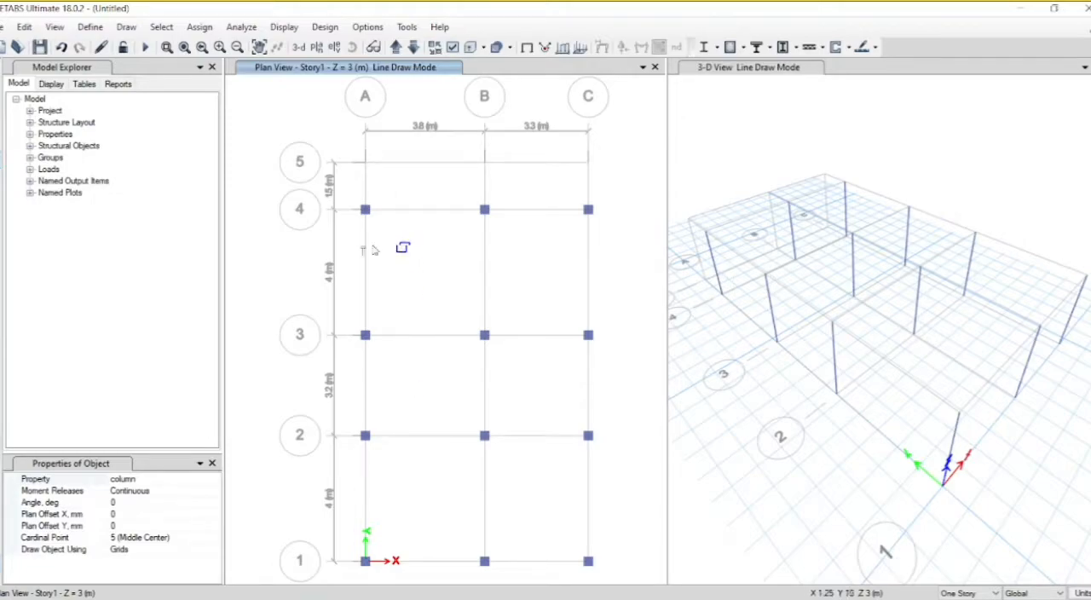
Step: Switch to the PowerPoint presentation to examine the ground floor plan
{"action": "key", "text": "alt+Tab"}
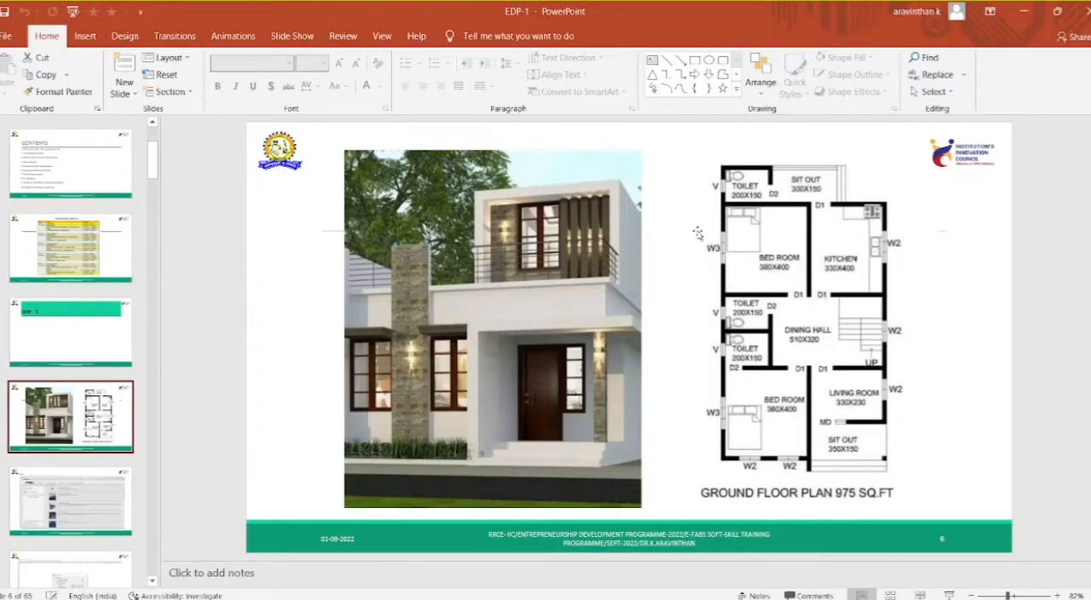
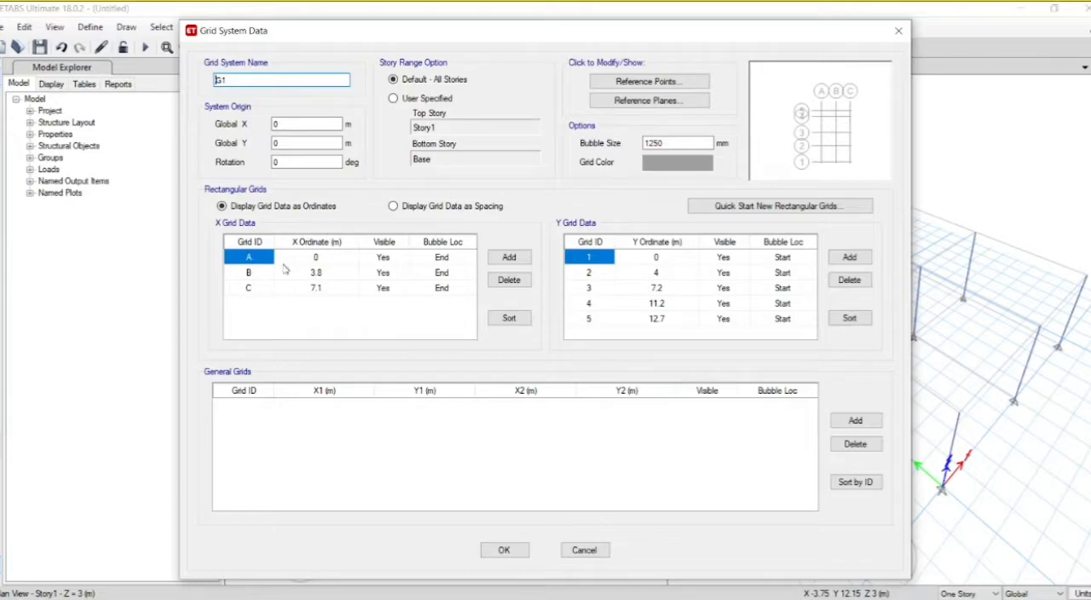
Step: Add X grid D at ordinate 5.27 m to grid system G1 and accept the grid data
{"action": "left_click", "coordinate": [333, 291]}
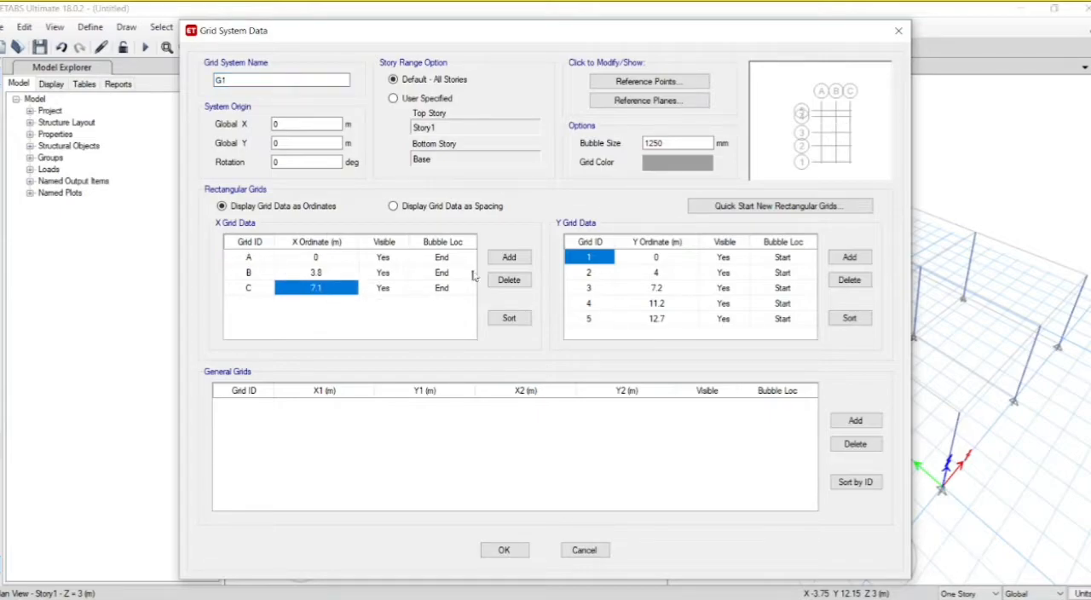
{"action": "left_click", "coordinate": [507, 264]}
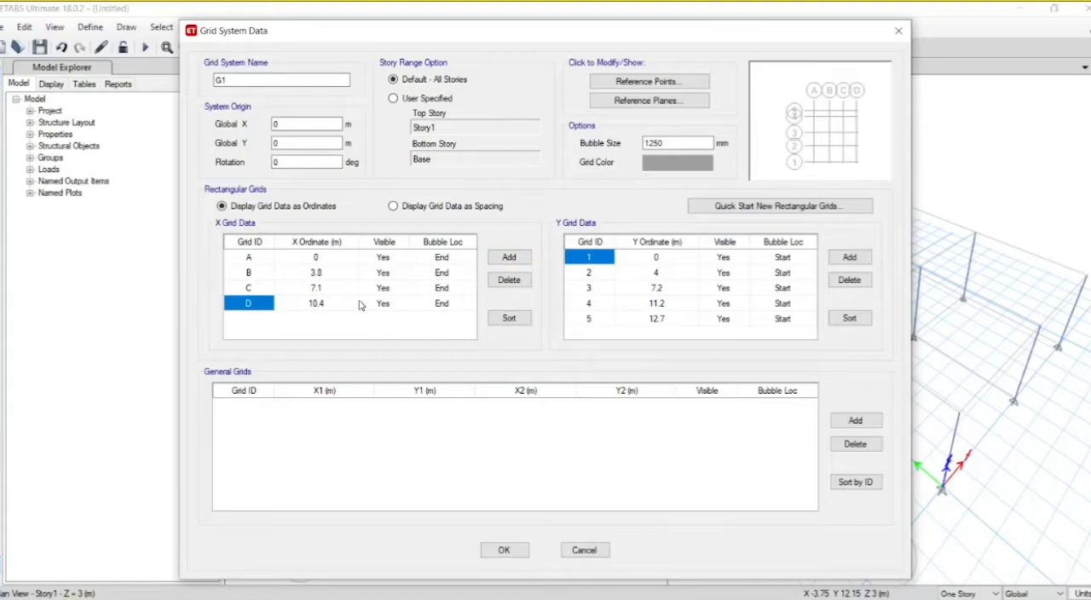
{"action": "left_click", "coordinate": [316, 305]}
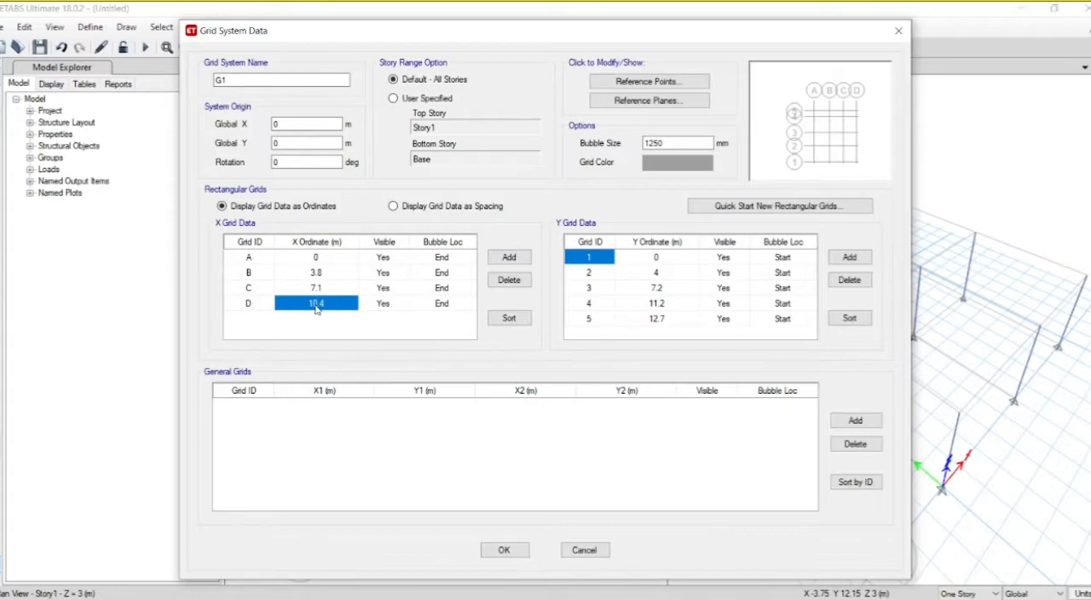
{"action": "type", "text": "5.27"}
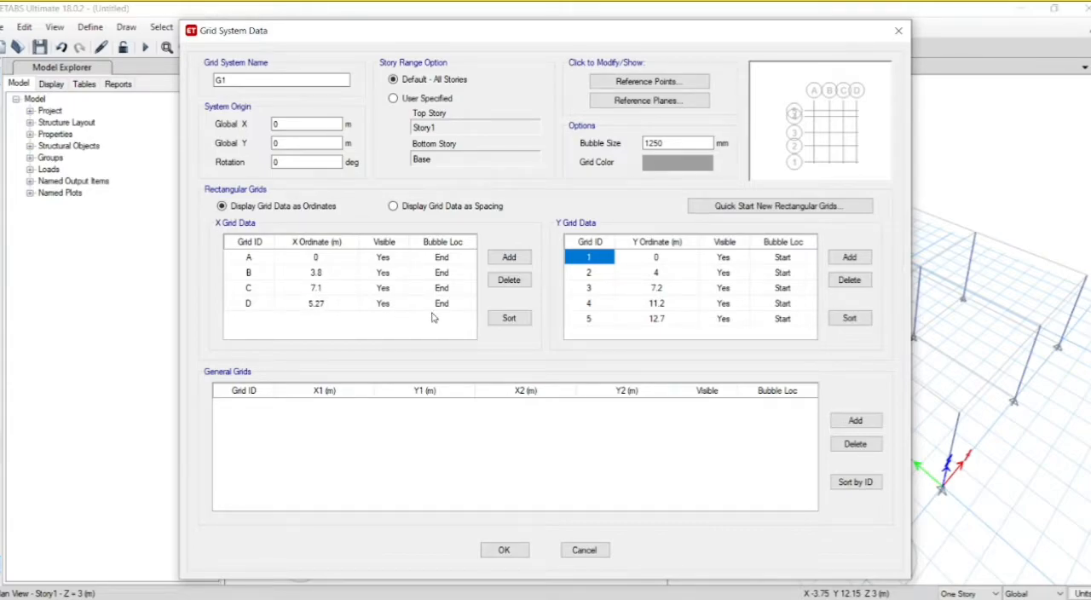
{"action": "left_click", "coordinate": [520, 259]}
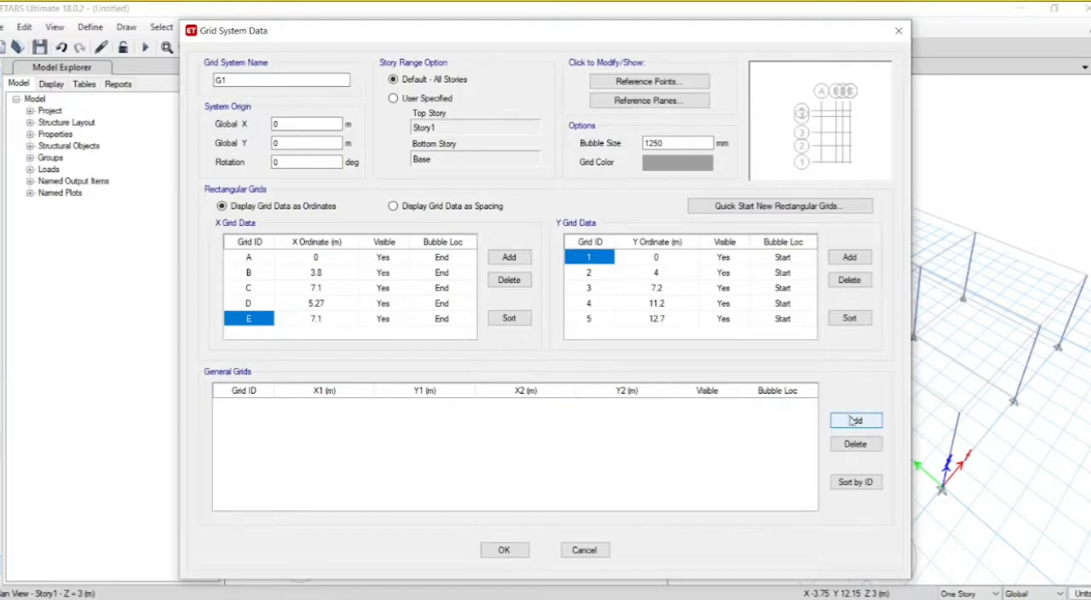
{"action": "left_click", "coordinate": [502, 550]}
{"action": "left_click", "coordinate": [516, 487]}
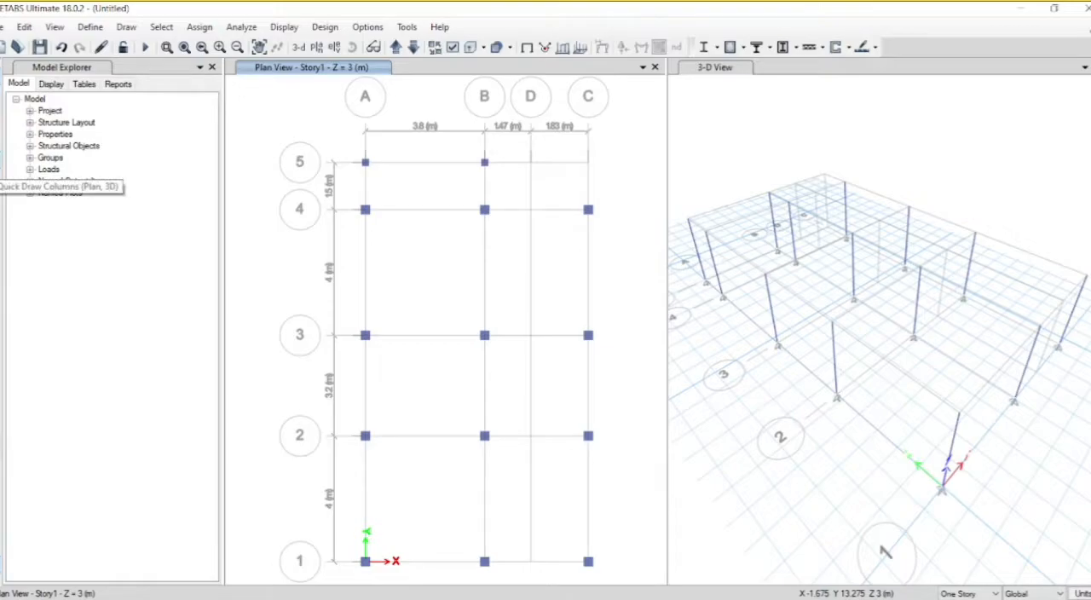
Step: Place a column with the "st.Column" section at the intersection of grids D and 3 in plan view
{"action": "left_click", "coordinate": [1, 163]}
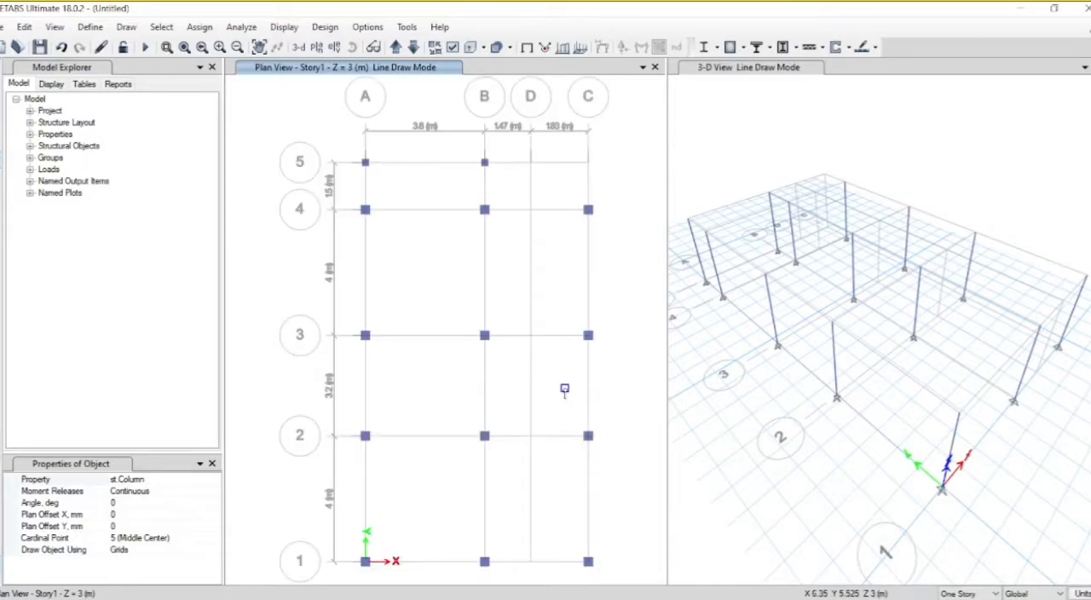
{"action": "left_click", "coordinate": [530, 336]}
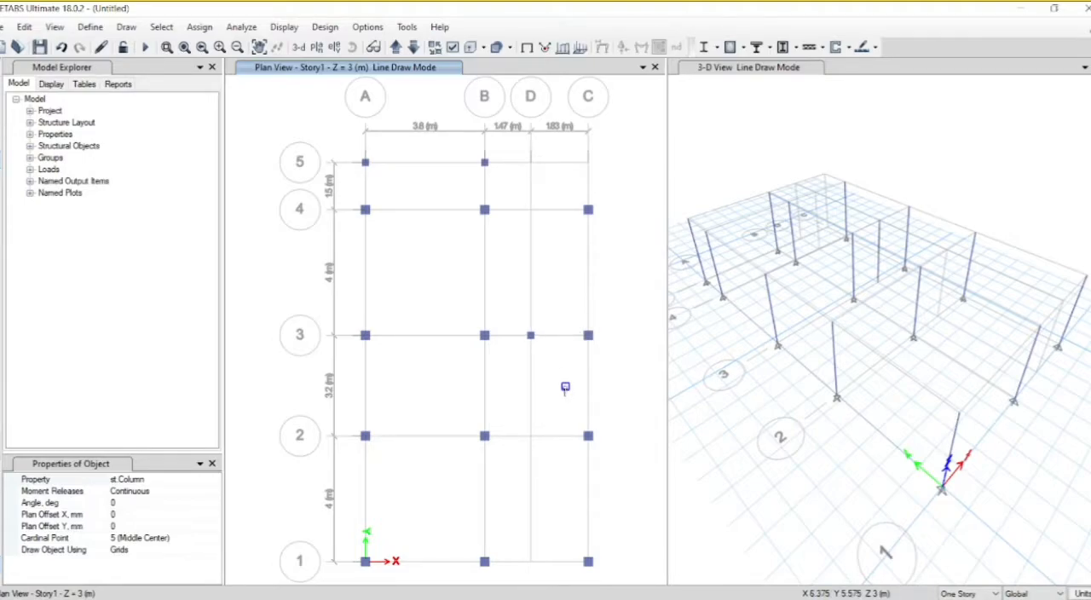
{"action": "key", "text": "Escape"}
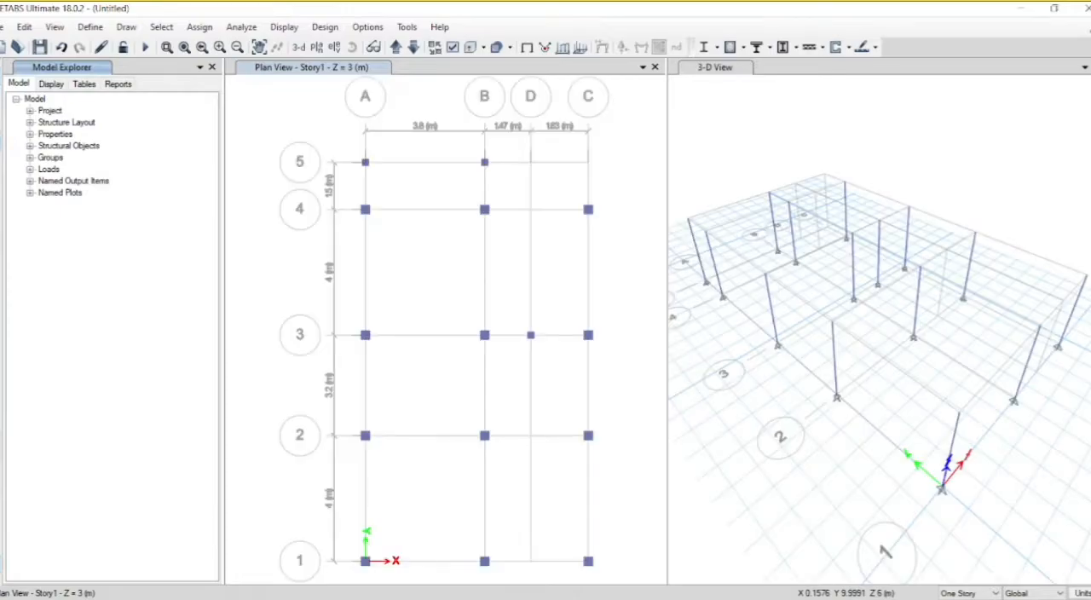
Step: Start the quick beam drawing command with the frame section property set to Beam
{"action": "left_click", "coordinate": [527, 47]}
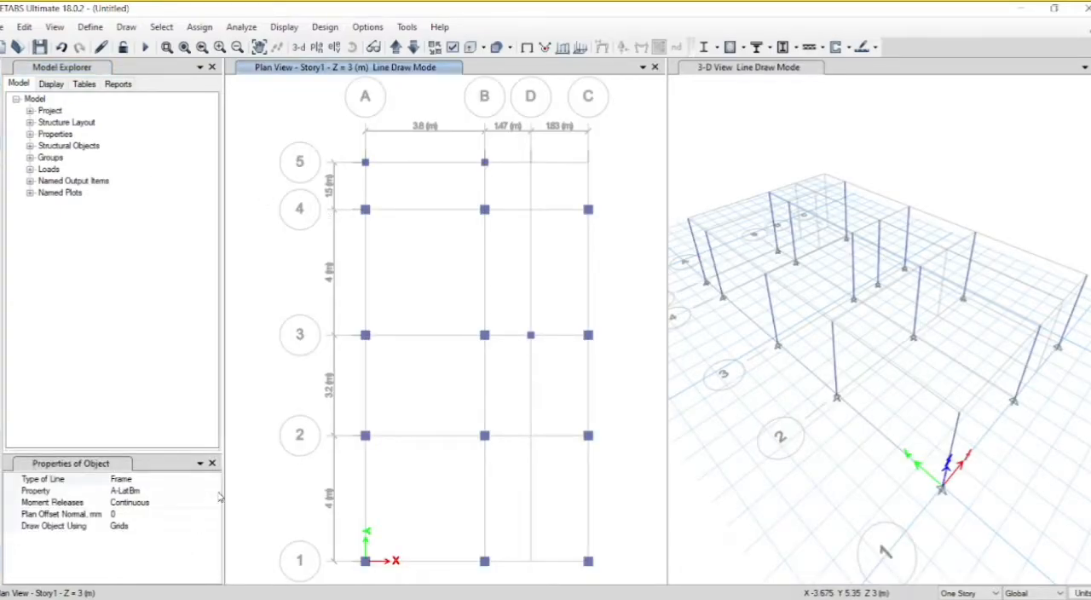
{"action": "left_click", "coordinate": [219, 498]}
{"action": "left_click", "coordinate": [209, 491]}
{"action": "left_click", "coordinate": [213, 492]}
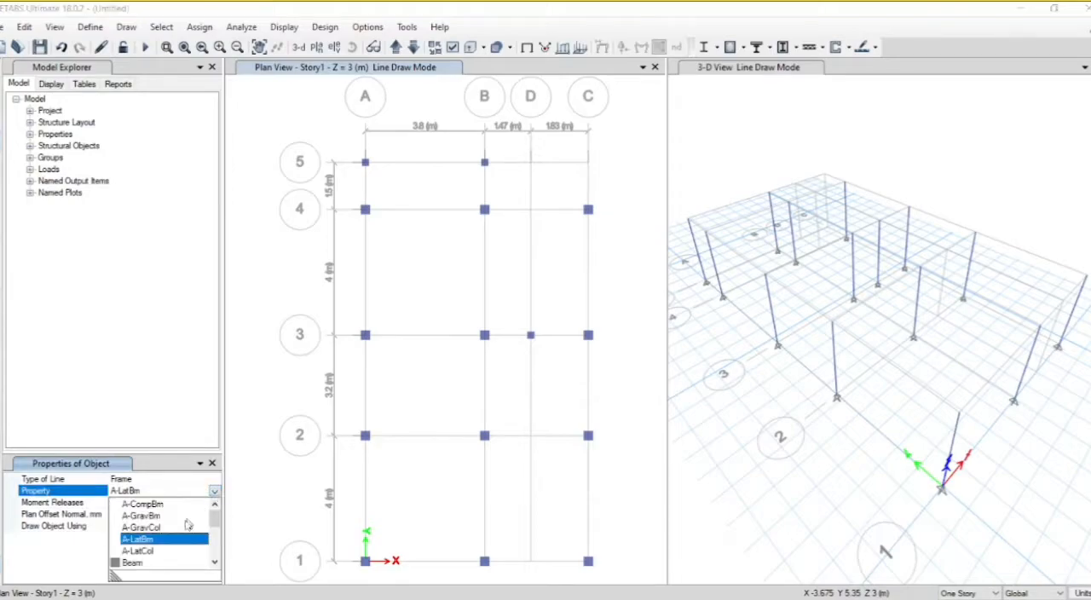
{"action": "left_click", "coordinate": [140, 564]}
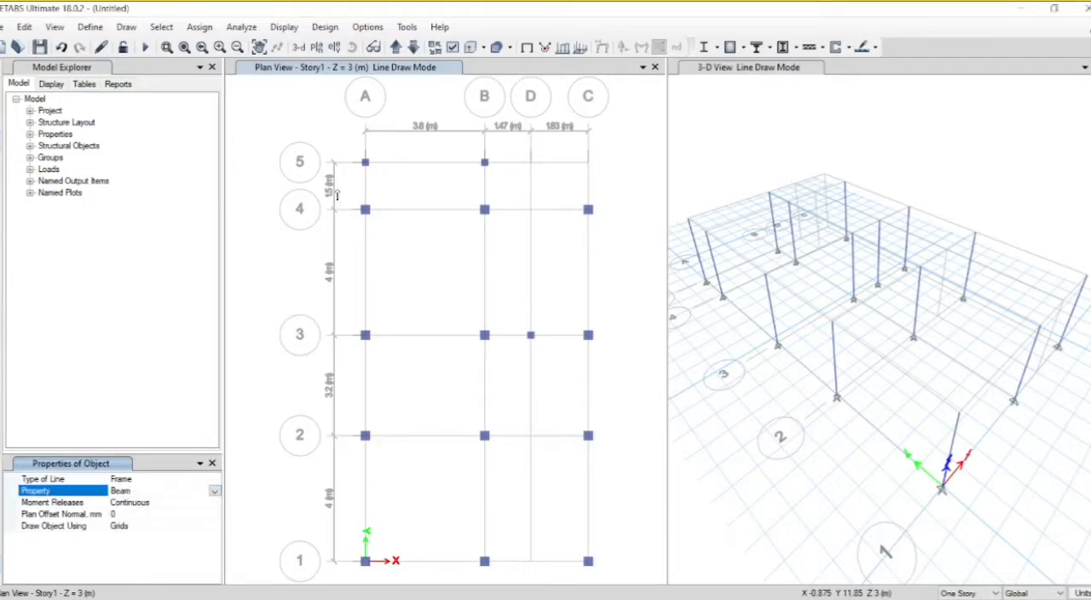
Step: Try to draw beams at once on all grid lines between grids A to C and 1 to 4, and undo them
{"action": "left_click_drag", "start_coordinate": [337, 189], "coordinate": [600, 562]}
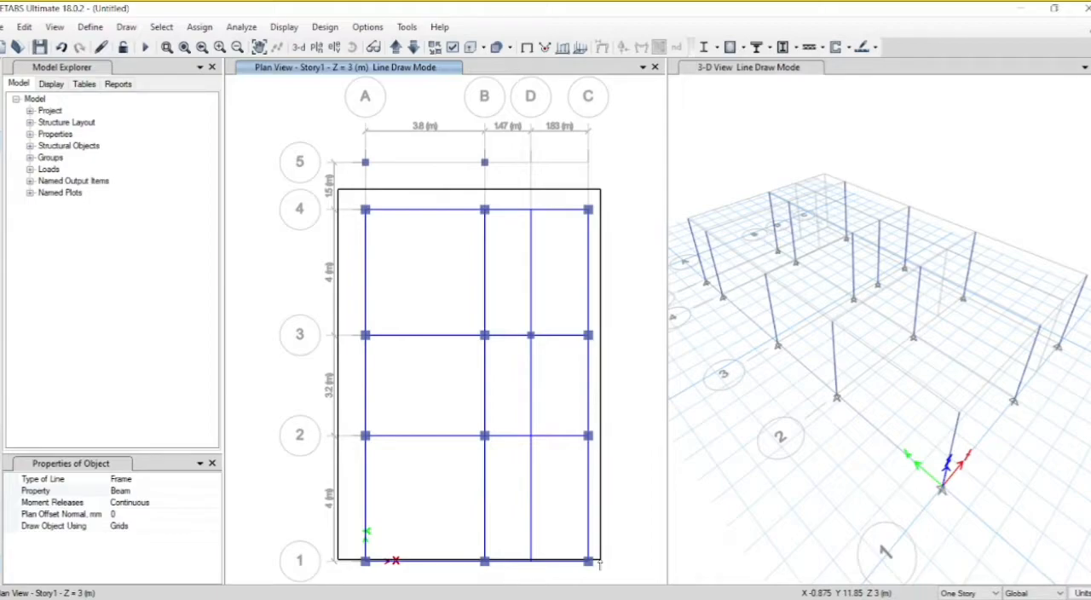
{"action": "mouse_move", "coordinate": [599, 563]}
{"action": "left_mouse_down"}
{"action": "mouse_move", "coordinate": [599, 552]}
{"action": "mouse_move", "coordinate": [612, 587]}
{"action": "left_mouse_up"}
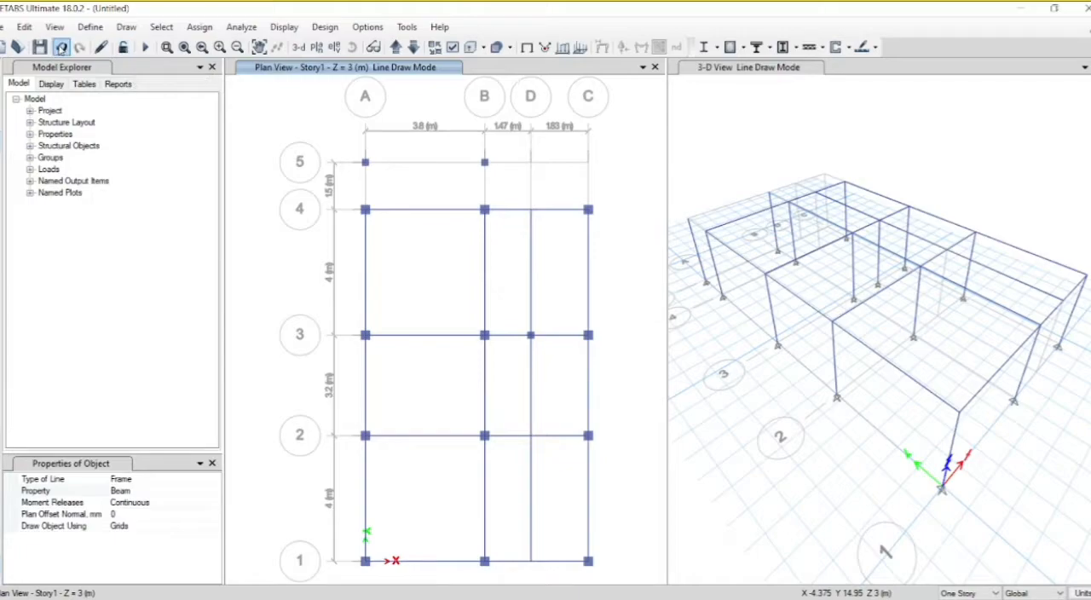
{"action": "left_click", "coordinate": [62, 49]}
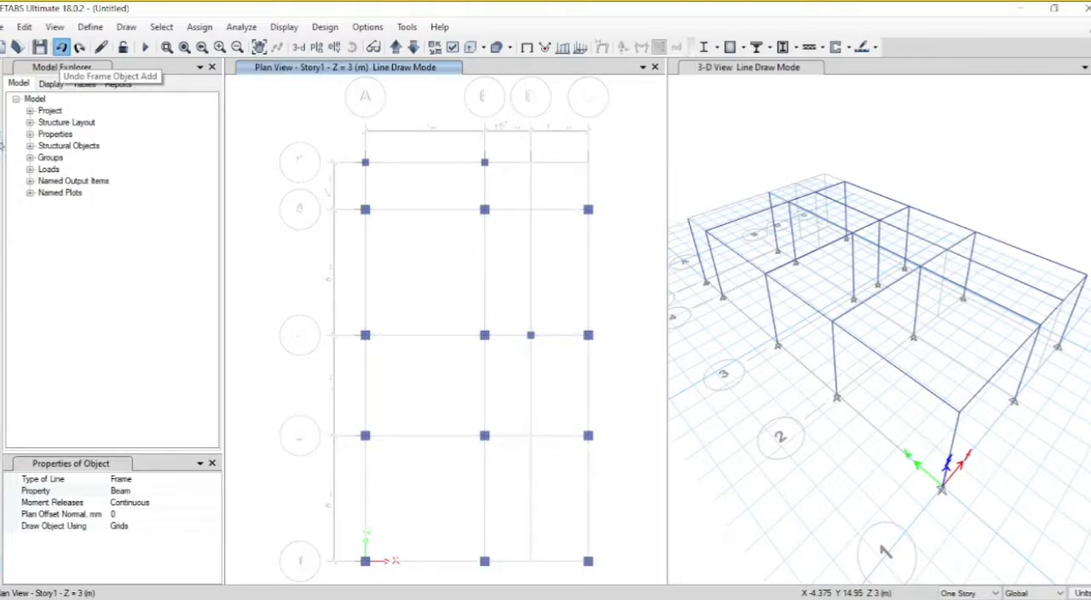
Step: Draw straight perimeter beams with the Beam section from A1 through A4, C4 and C1 back to A1
{"action": "left_click", "coordinate": [1, 123]}
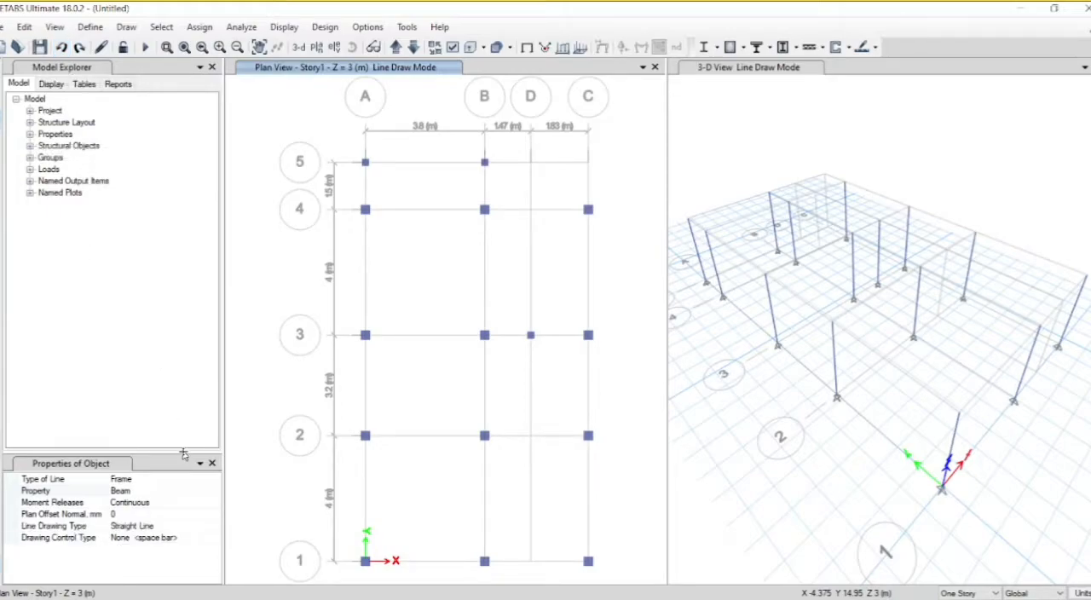
{"action": "left_click", "coordinate": [364, 561]}
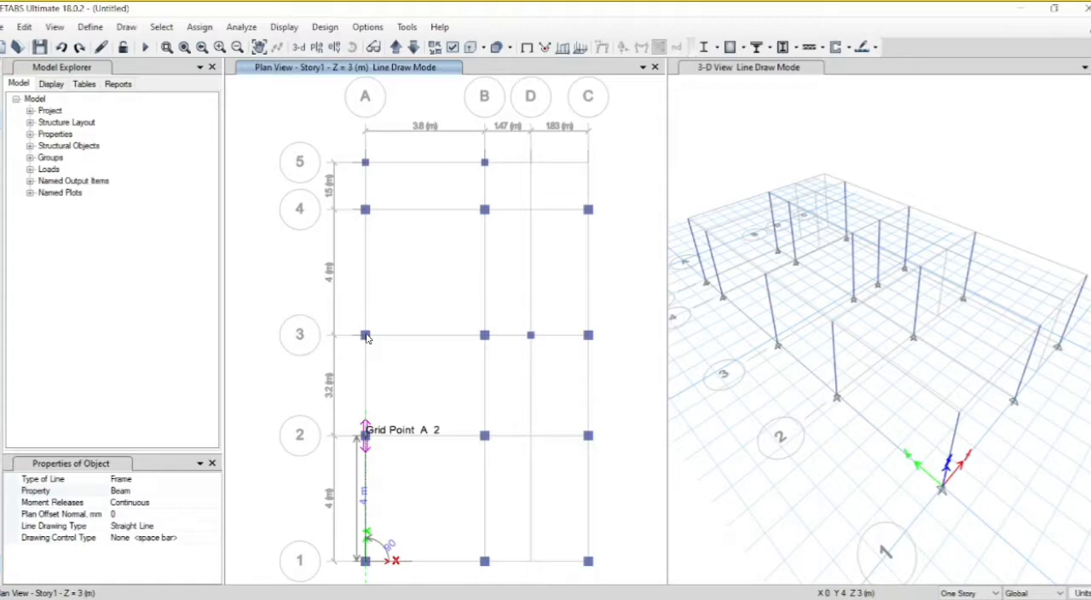
{"action": "left_click", "coordinate": [365, 434]}
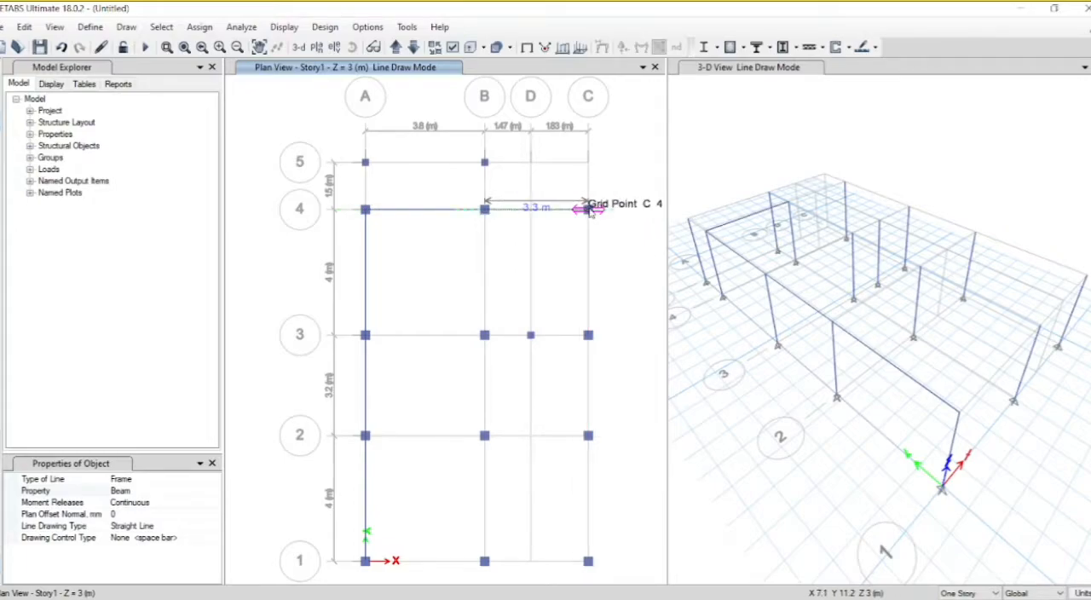
{"action": "left_click", "coordinate": [588, 209]}
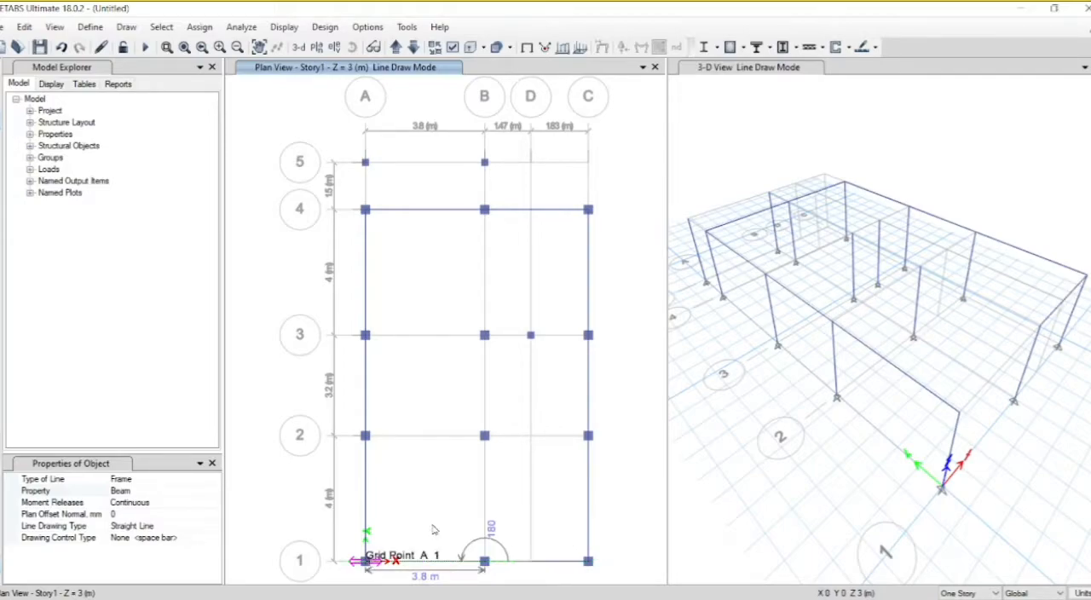
{"action": "key", "text": "Escape"}
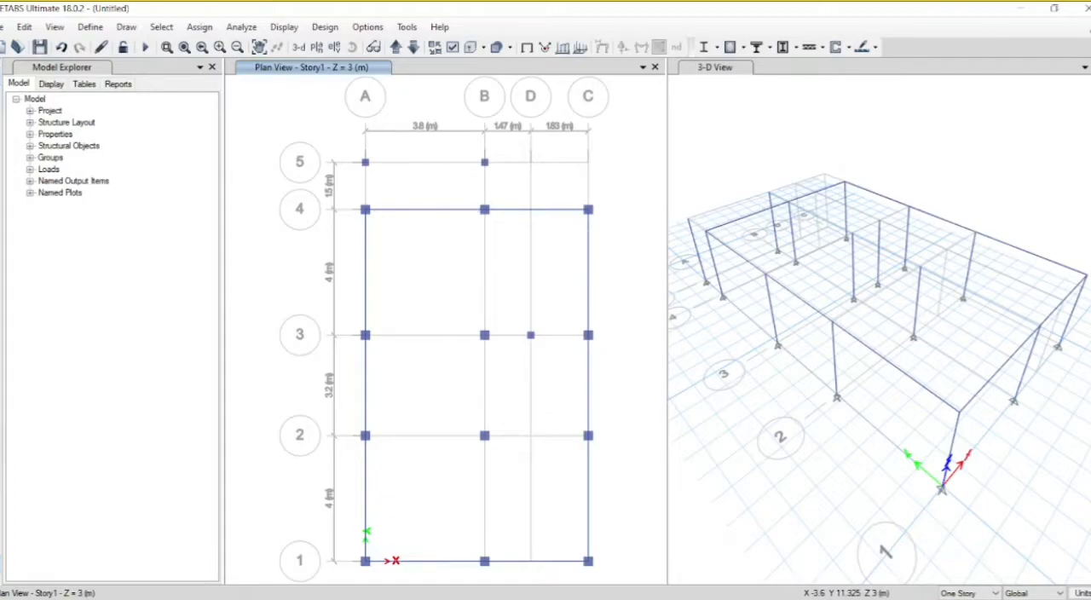
Step: Draw beams with the Beam section along grid B from grid 4 to grid 1
{"action": "left_click", "coordinate": [1, 131]}
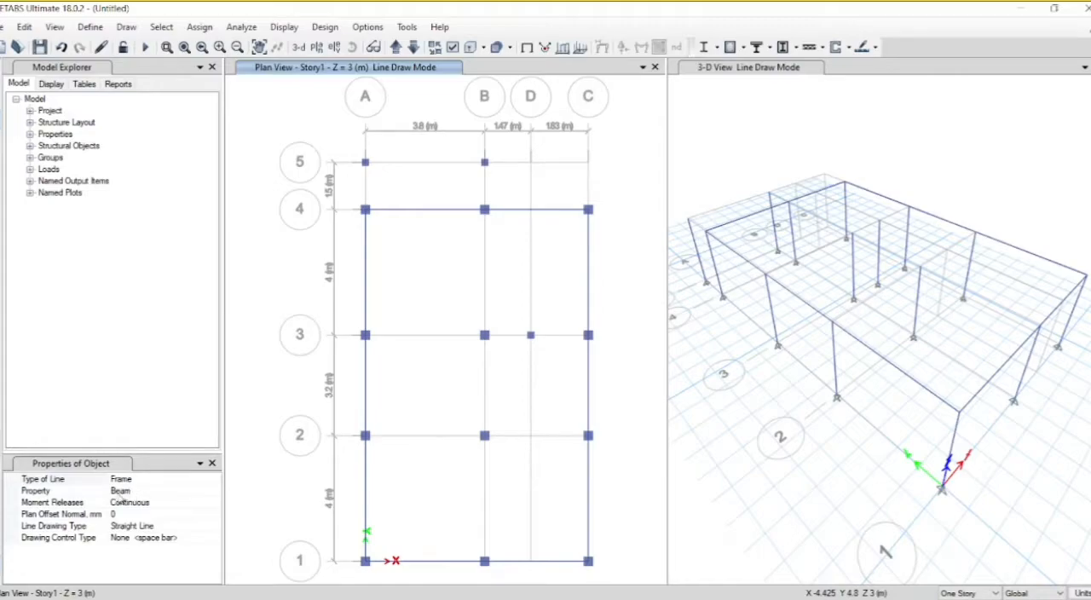
{"action": "left_click", "coordinate": [484, 209]}
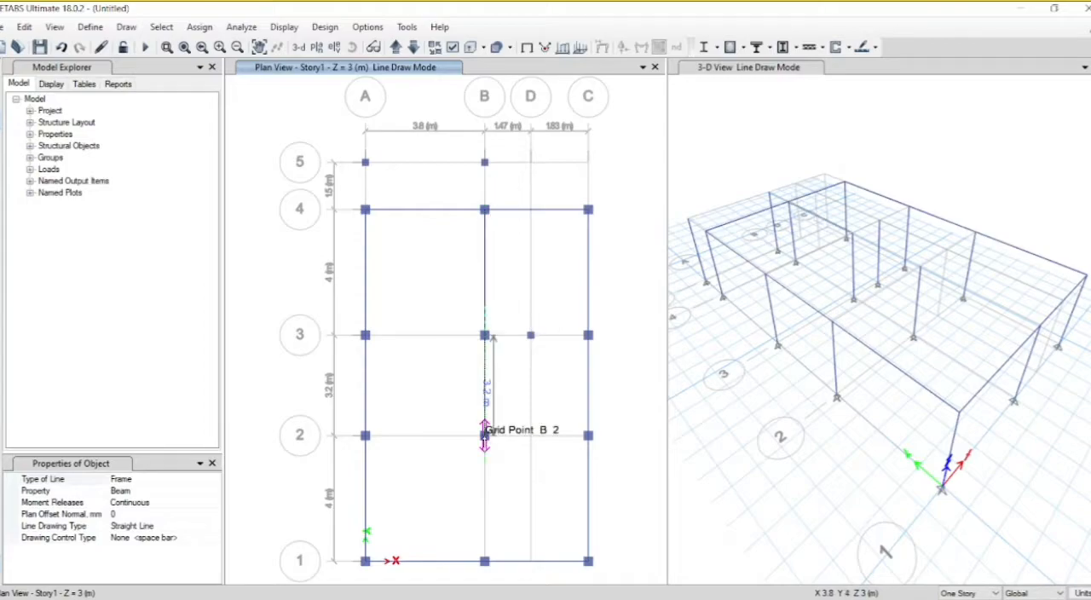
{"action": "left_click", "coordinate": [484, 561]}
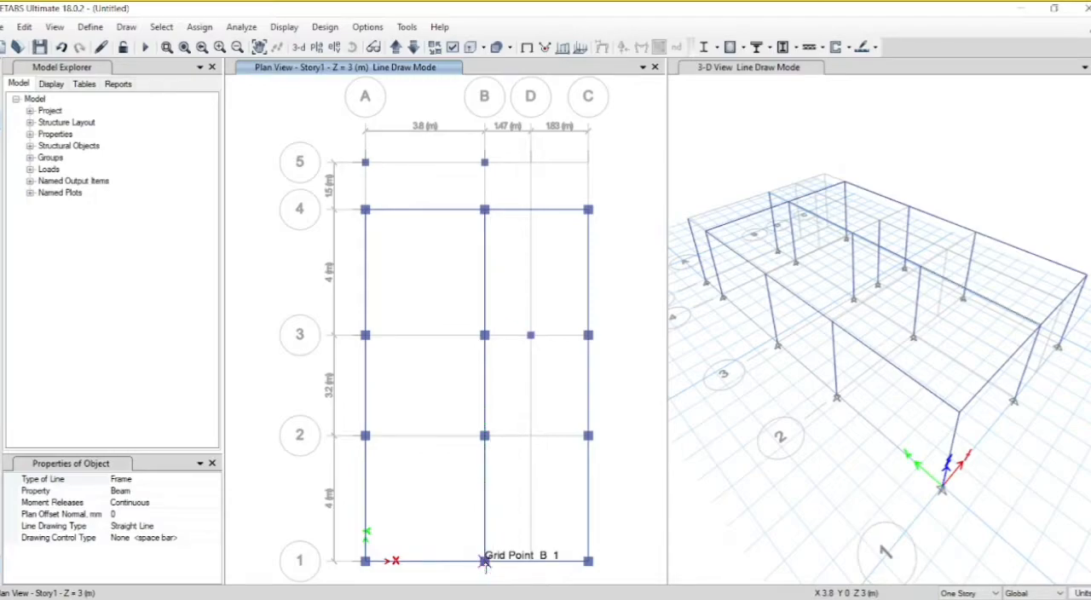
{"action": "key", "text": "Escape"}
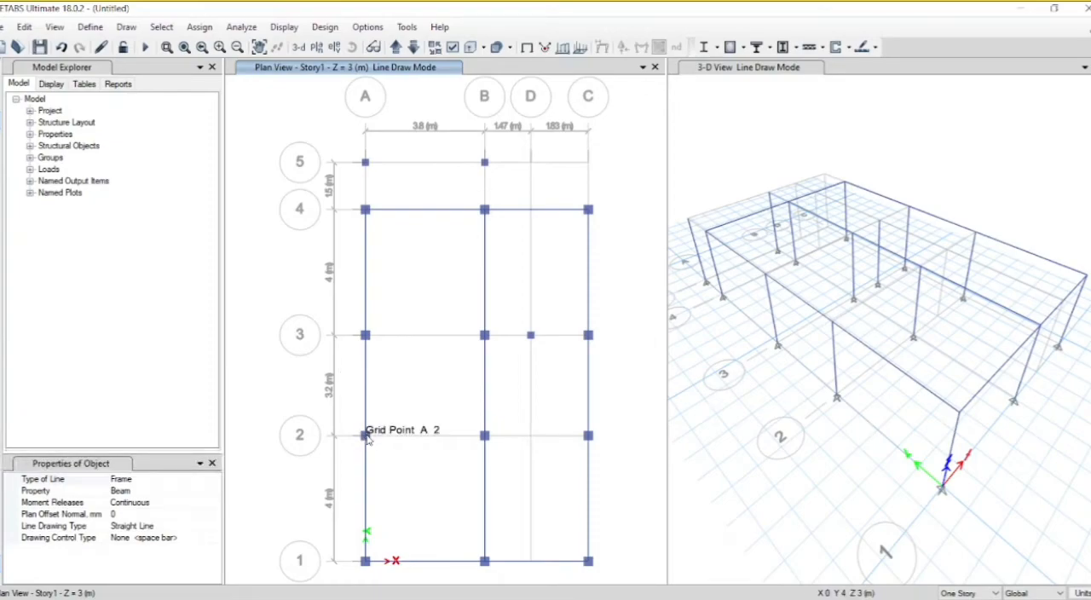
Step: Draw beams with the Beam section along grids 2 and 3, each from grid A through B to grid C
{"action": "left_click", "coordinate": [367, 437]}
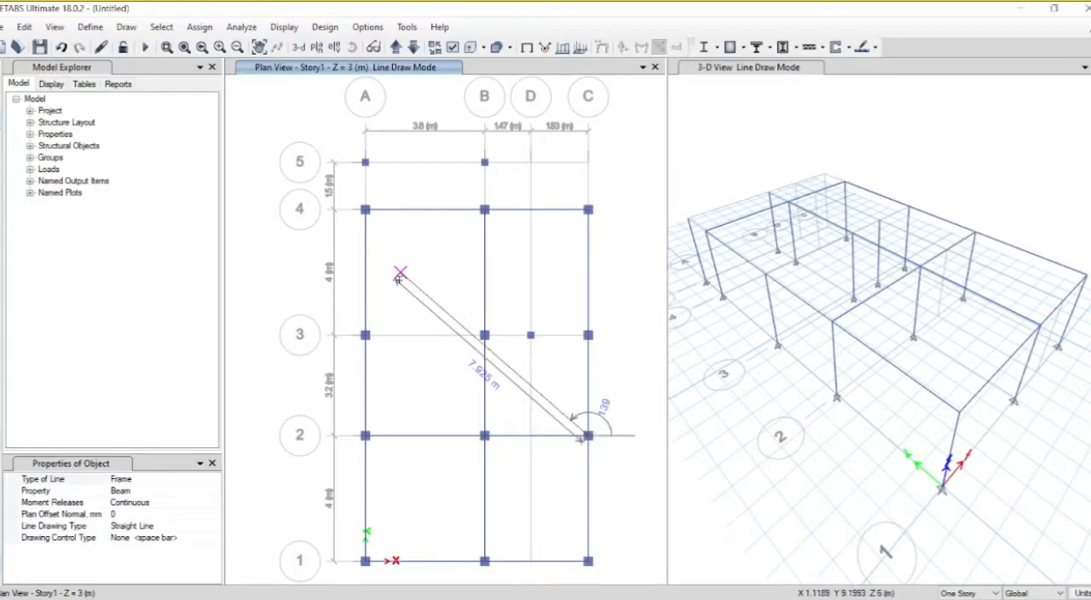
{"action": "key", "text": "Escape"}
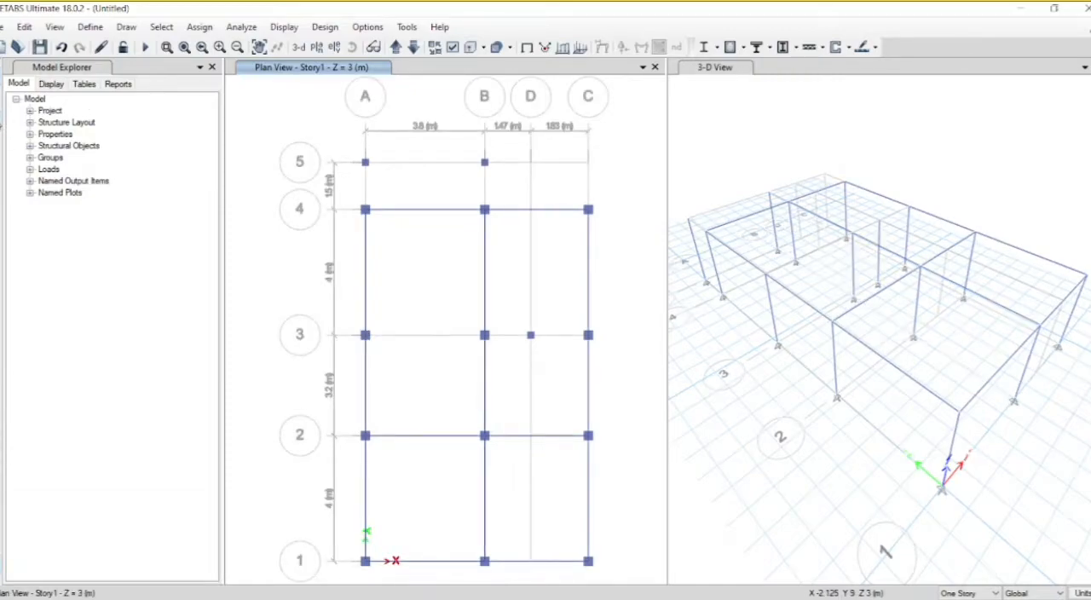
{"action": "left_click", "coordinate": [1, 127]}
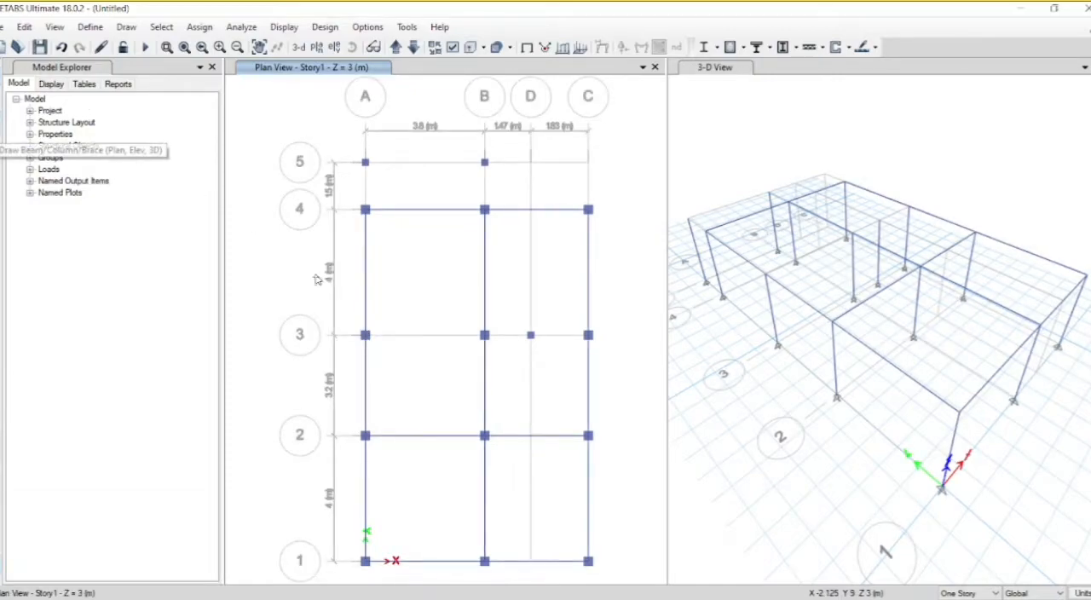
{"action": "left_click", "coordinate": [364, 335]}
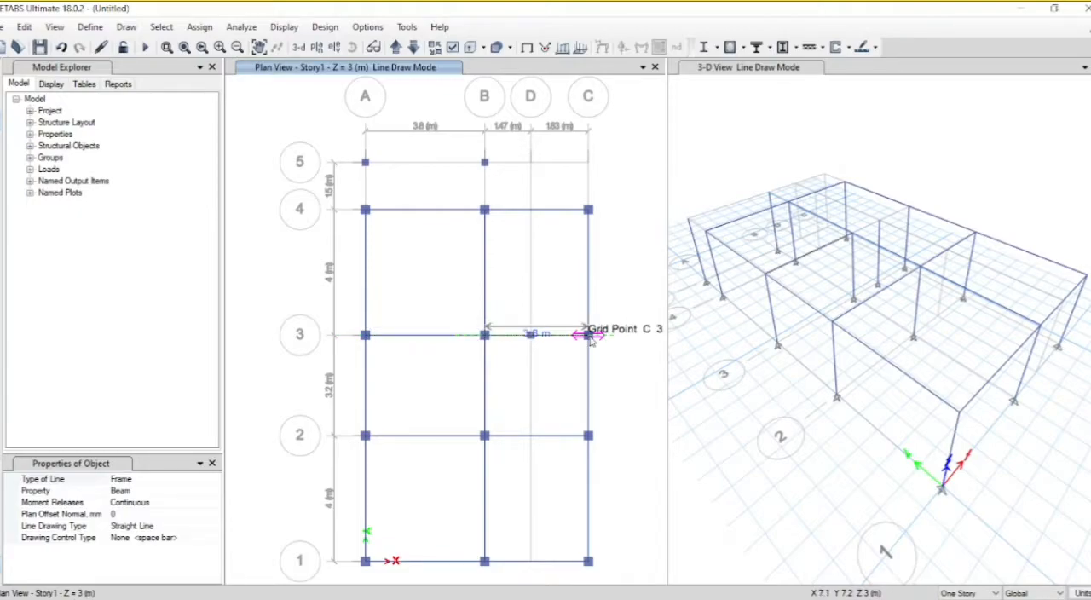
{"action": "left_click", "coordinate": [589, 336]}
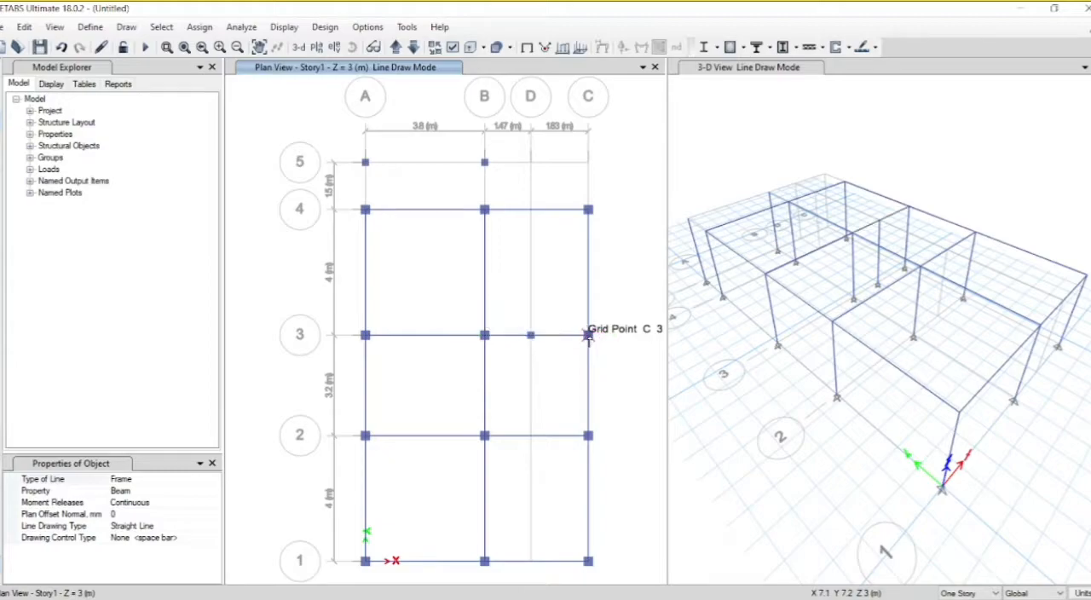
{"action": "key", "text": "Escape"}
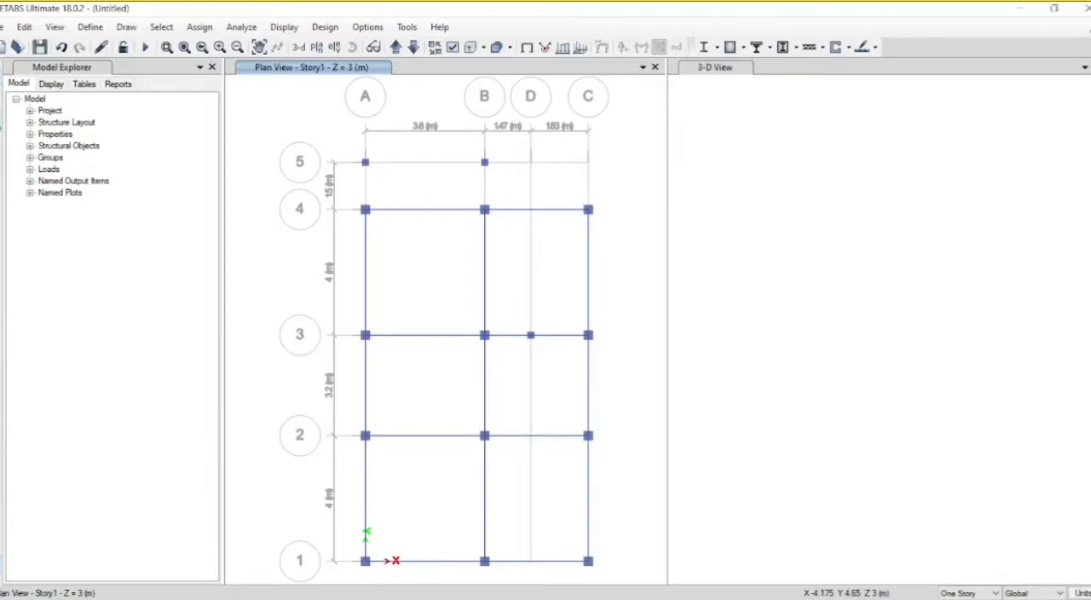
Step: Draw straight beams with the st. beam section from A4 through A5 and B5 to B4
{"action": "left_click", "coordinate": [3, 141]}
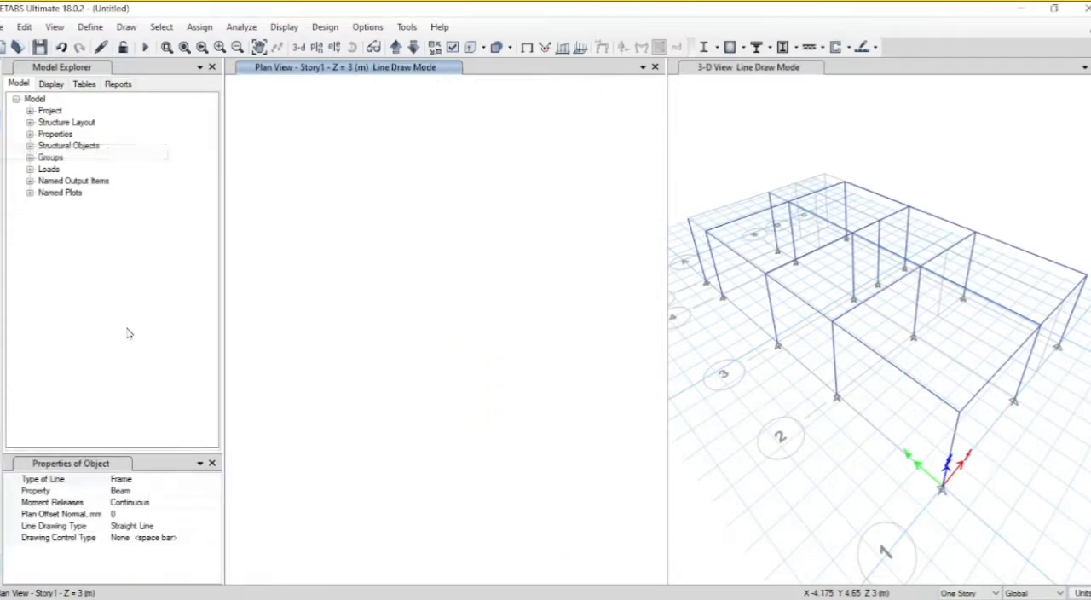
{"action": "left_click", "coordinate": [215, 491]}
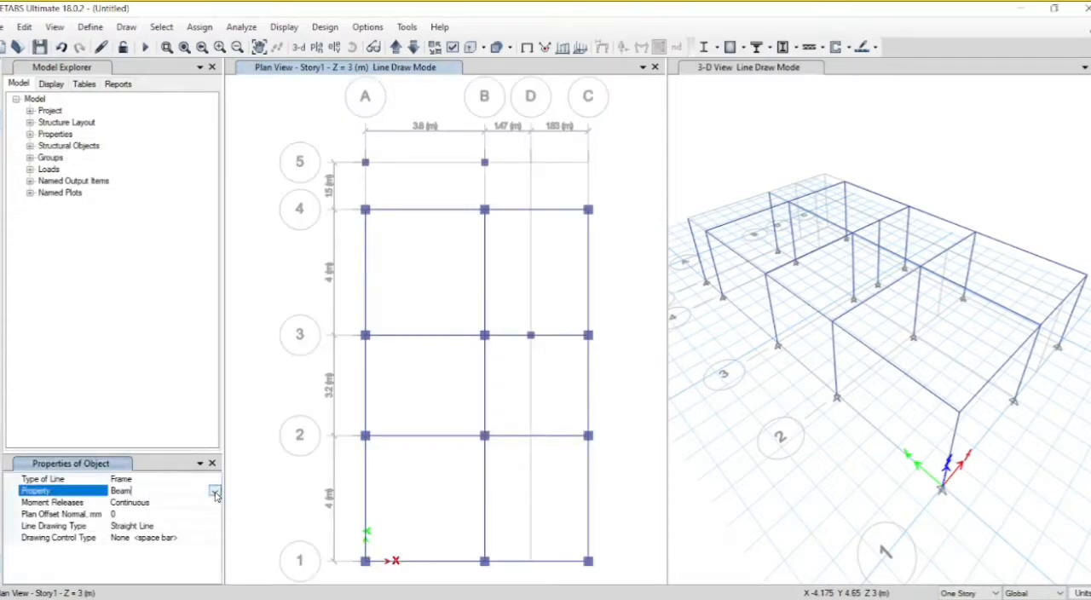
{"action": "left_click", "coordinate": [214, 492]}
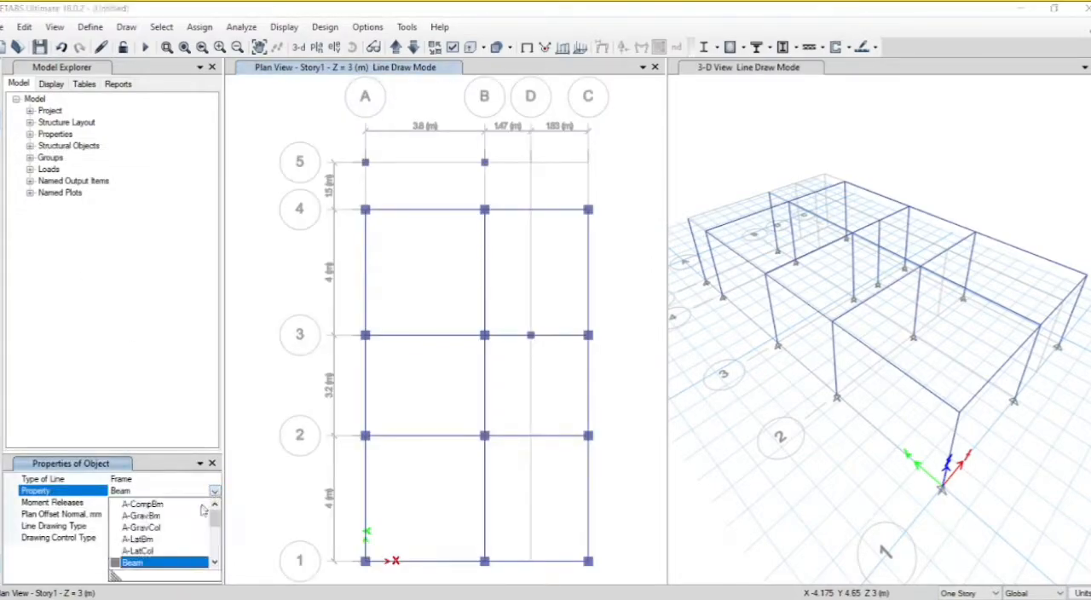
{"action": "left_click", "coordinate": [214, 563]}
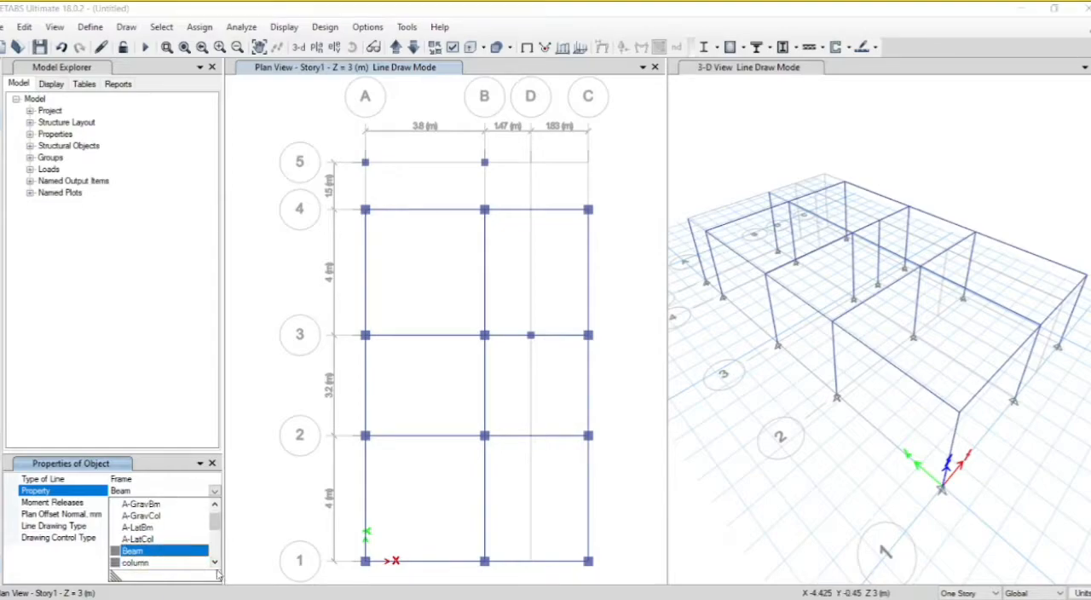
{"action": "left_click", "coordinate": [215, 563]}
{"action": "left_click", "coordinate": [215, 563]}
{"action": "left_click", "coordinate": [215, 563]}
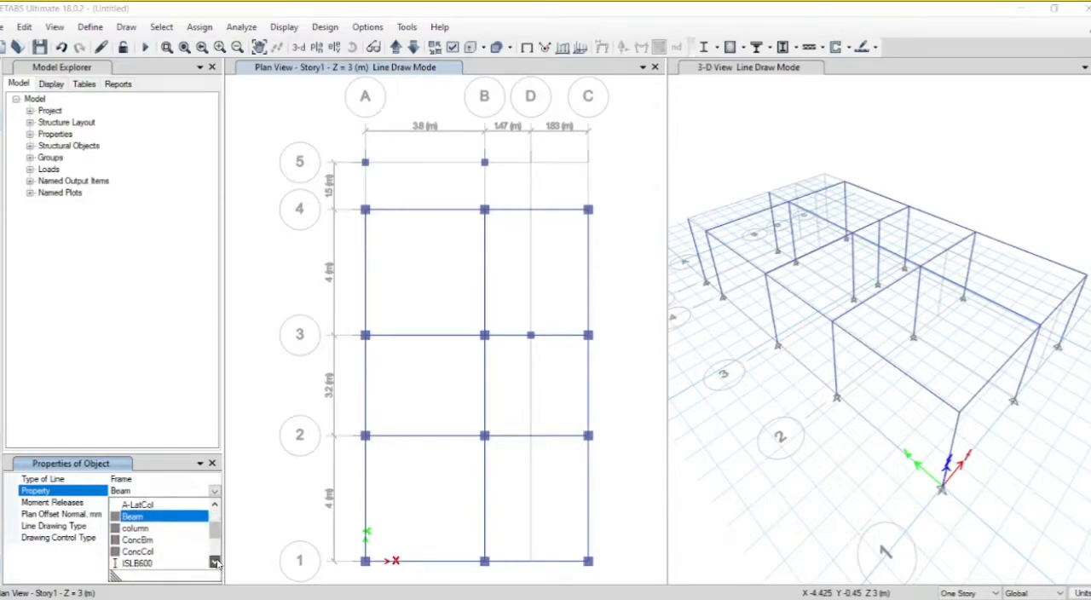
{"action": "left_click", "coordinate": [215, 563]}
{"action": "left_click", "coordinate": [214, 562]}
{"action": "left_click", "coordinate": [215, 562]}
{"action": "left_click", "coordinate": [215, 563]}
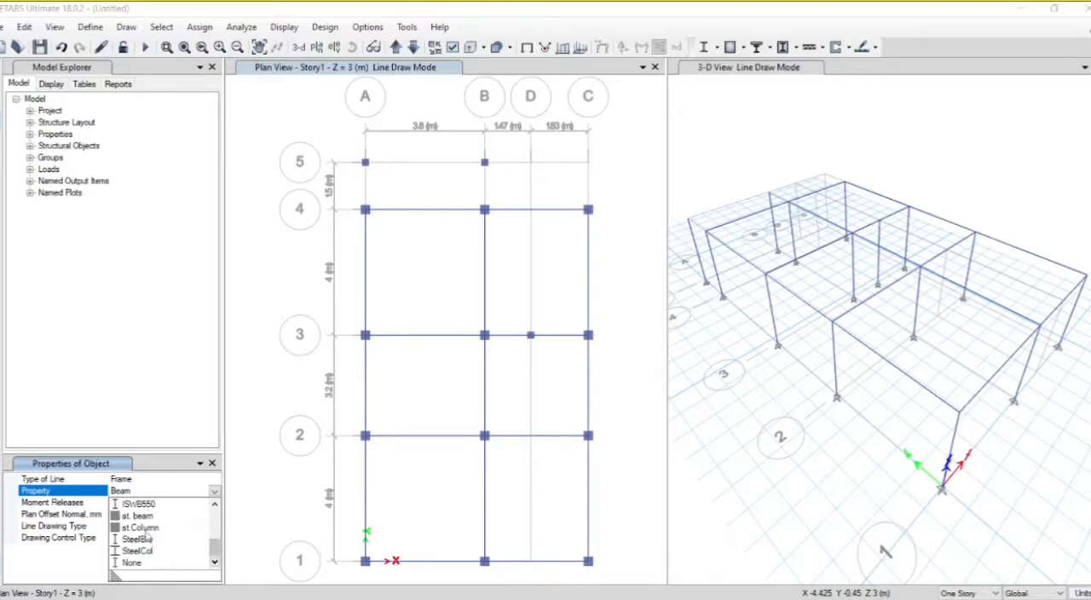
{"action": "left_click", "coordinate": [147, 514]}
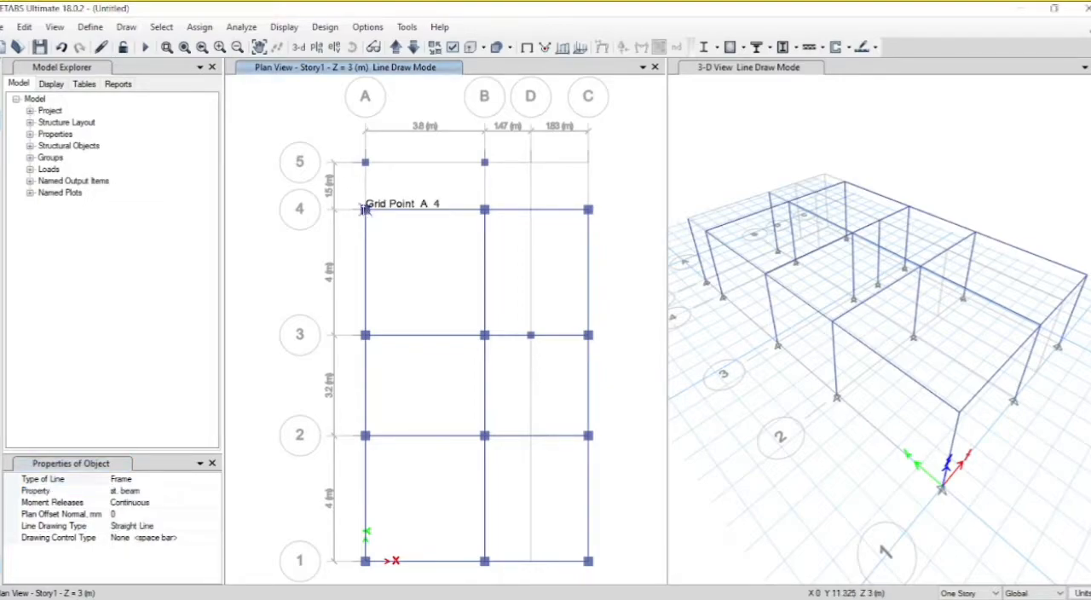
{"action": "left_click", "coordinate": [365, 211]}
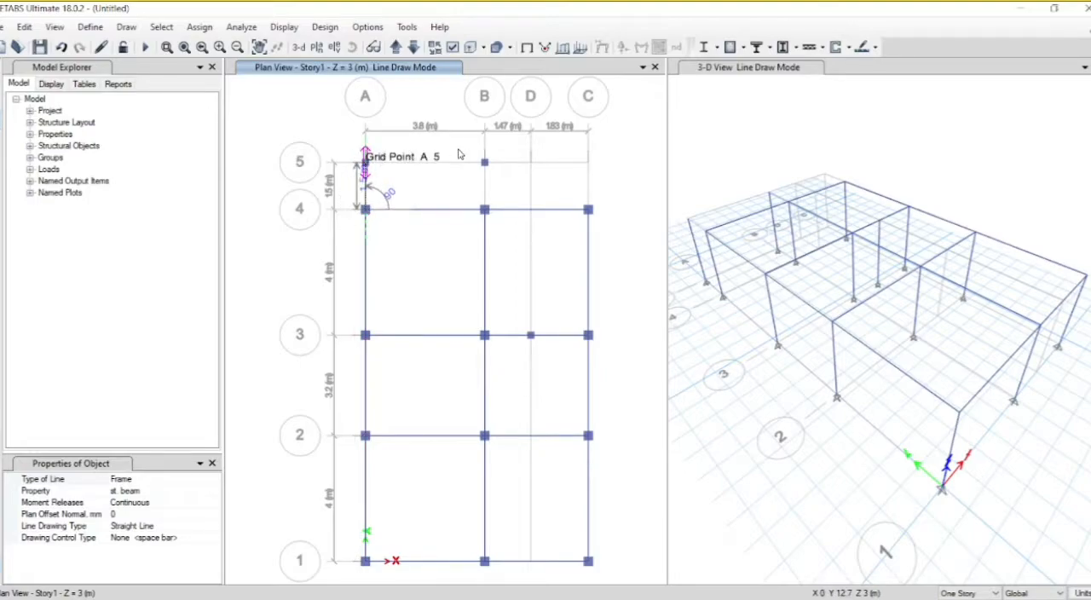
{"action": "left_click", "coordinate": [364, 162]}
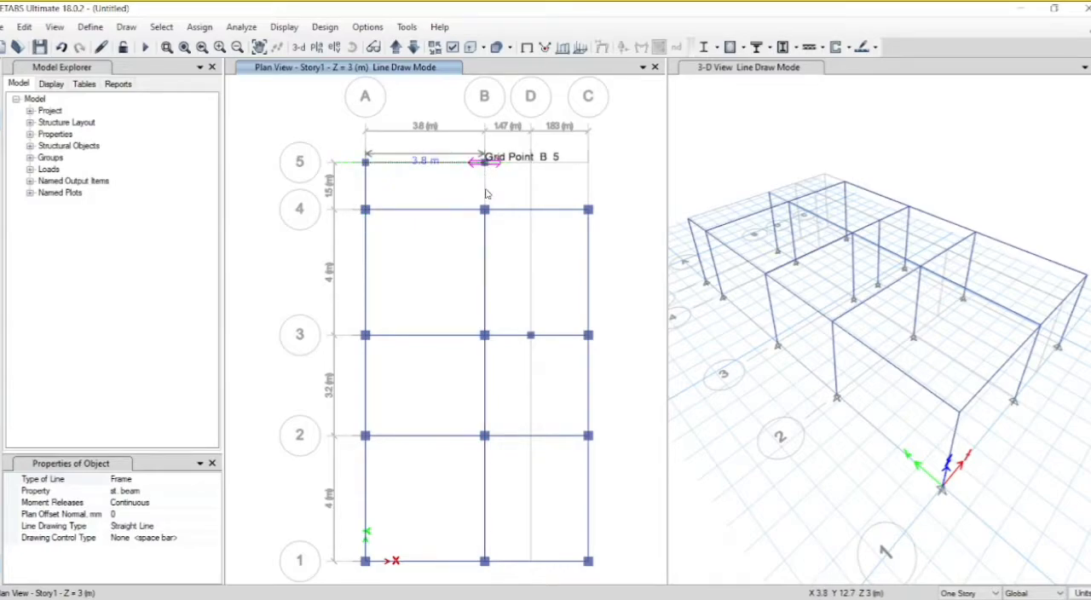
{"action": "left_click", "coordinate": [484, 161]}
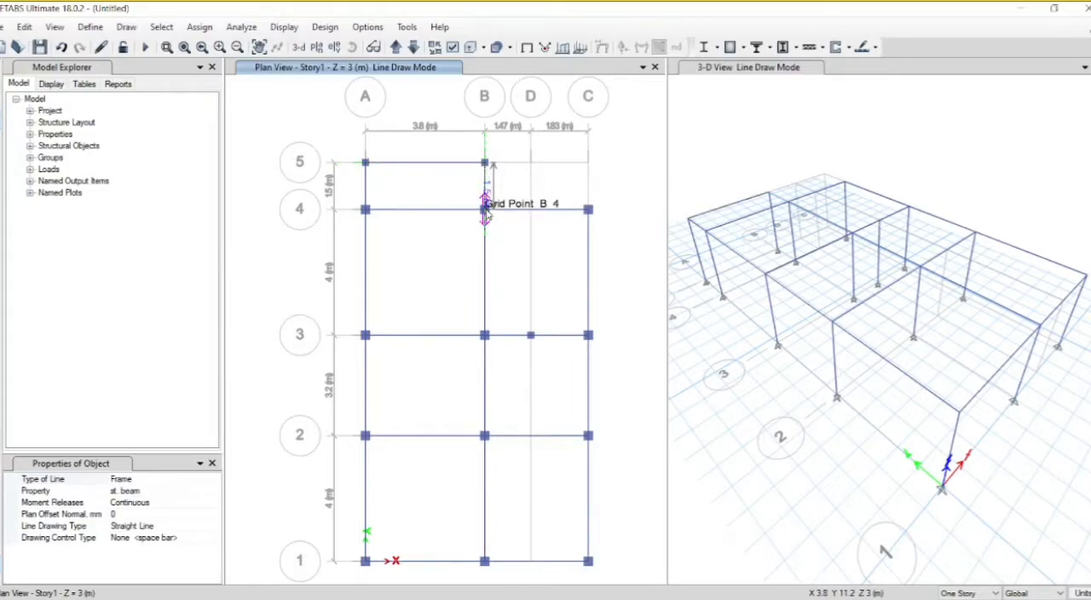
{"action": "left_click", "coordinate": [484, 208]}
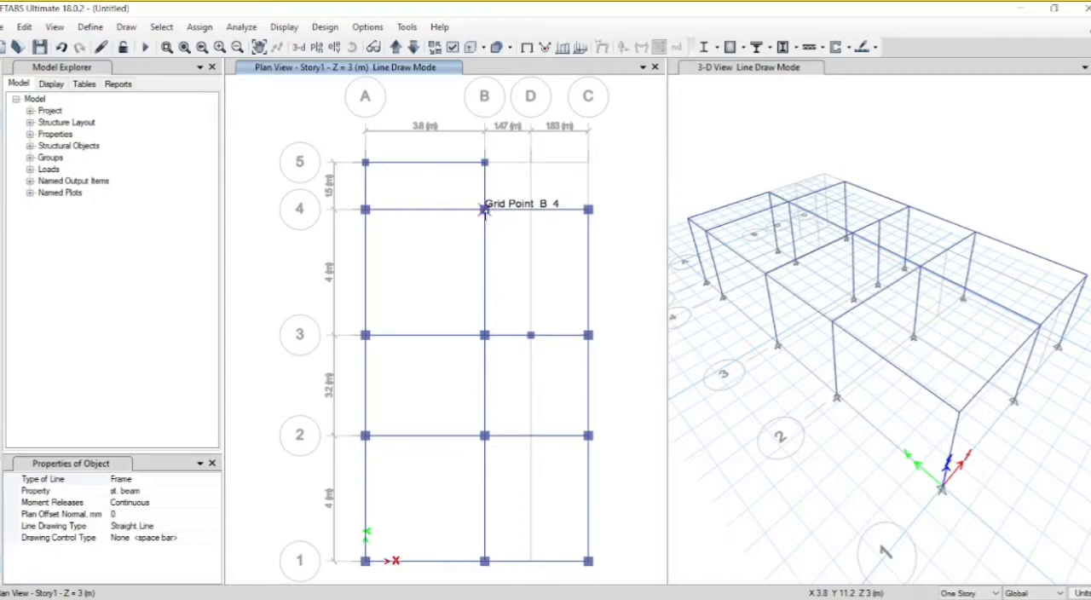
{"action": "key", "text": "Escape"}
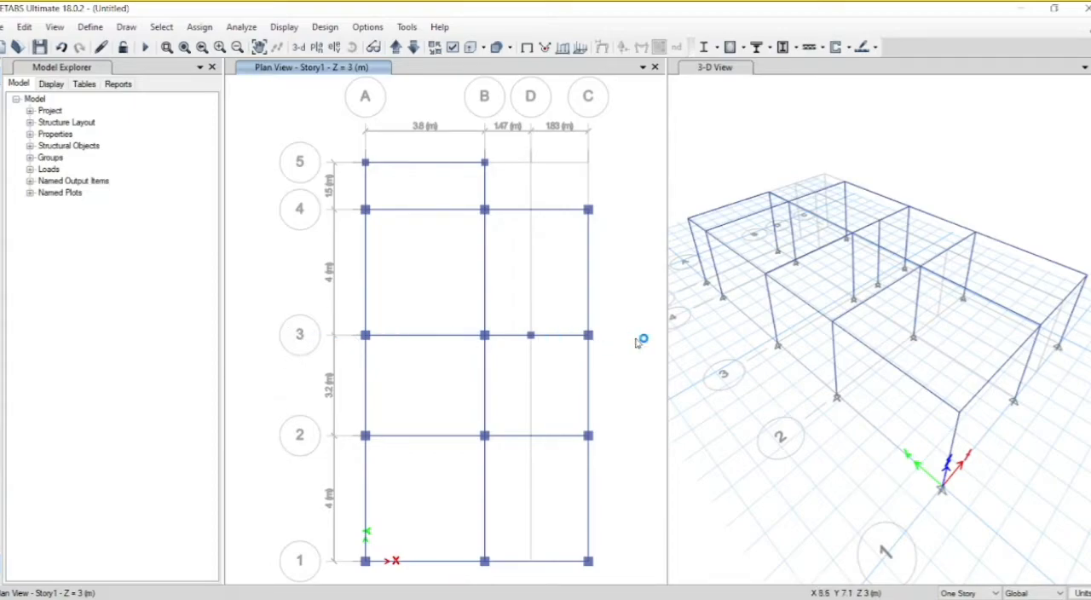
Step: Show the elevation view along grid 3, keeping the frame clear of the elevation settings dialog
{"action": "left_click", "coordinate": [334, 48]}
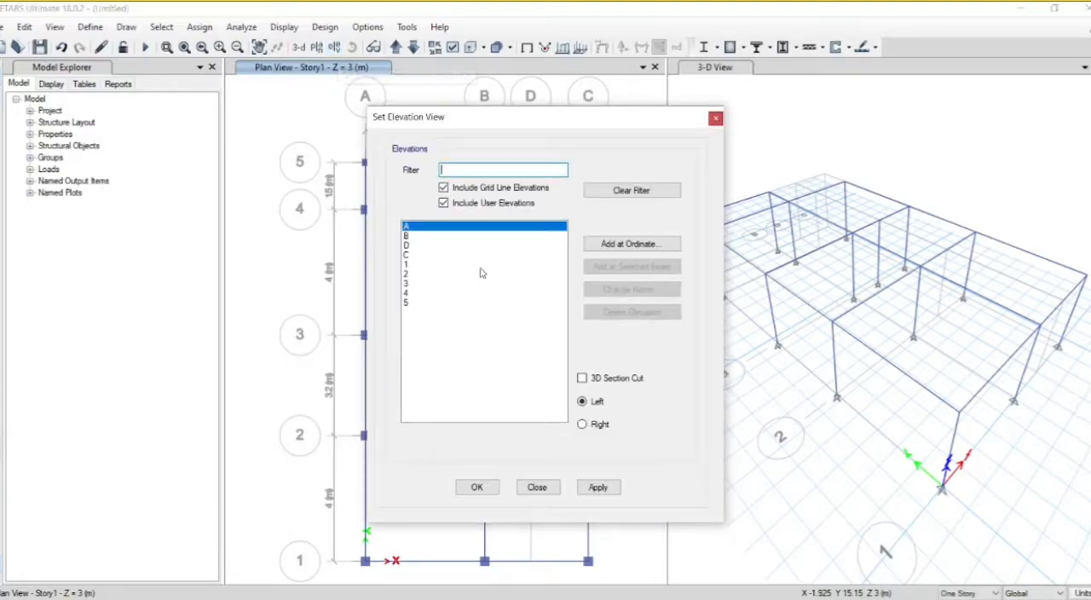
{"action": "left_click", "coordinate": [410, 283]}
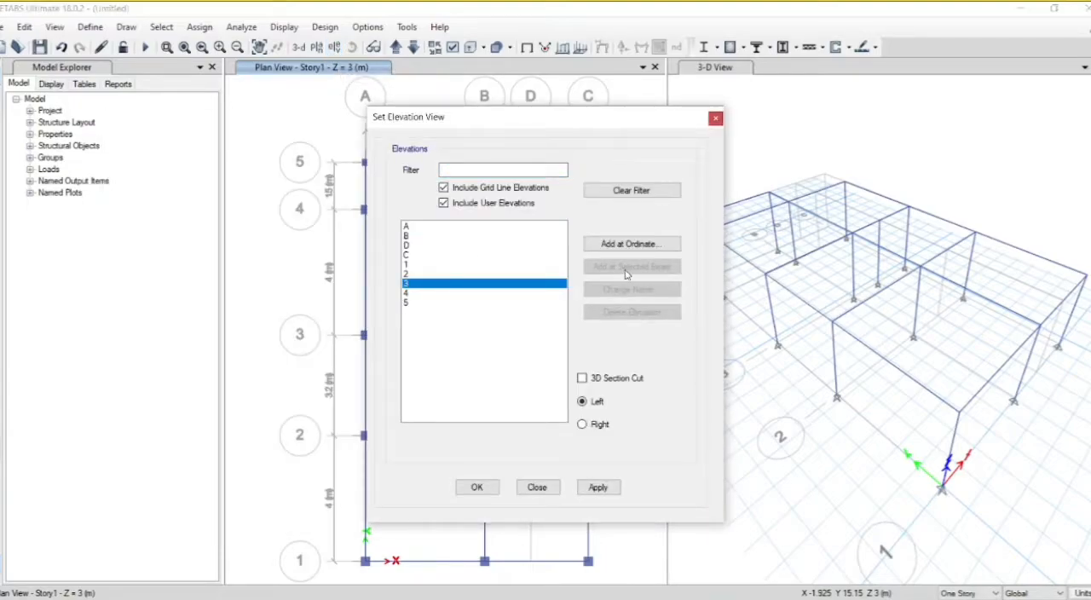
{"action": "left_click", "coordinate": [601, 487]}
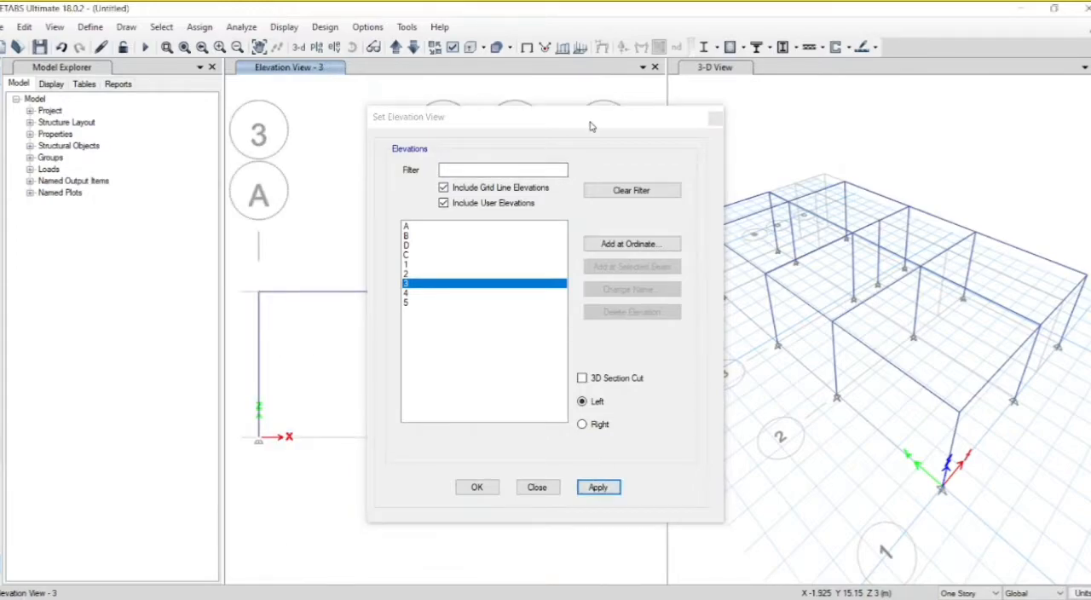
{"action": "left_click_drag", "start_coordinate": [591, 122], "coordinate": [75, 186]}
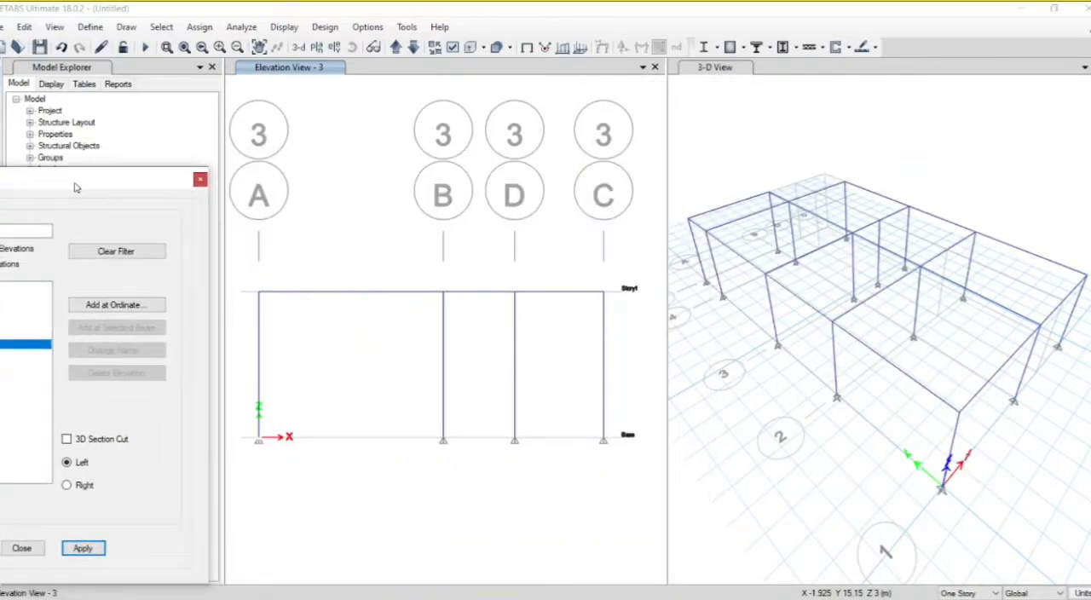
Step: Divide the column at grid D in the grid 3 elevation into 2 frame objects
{"action": "left_click", "coordinate": [514, 390]}
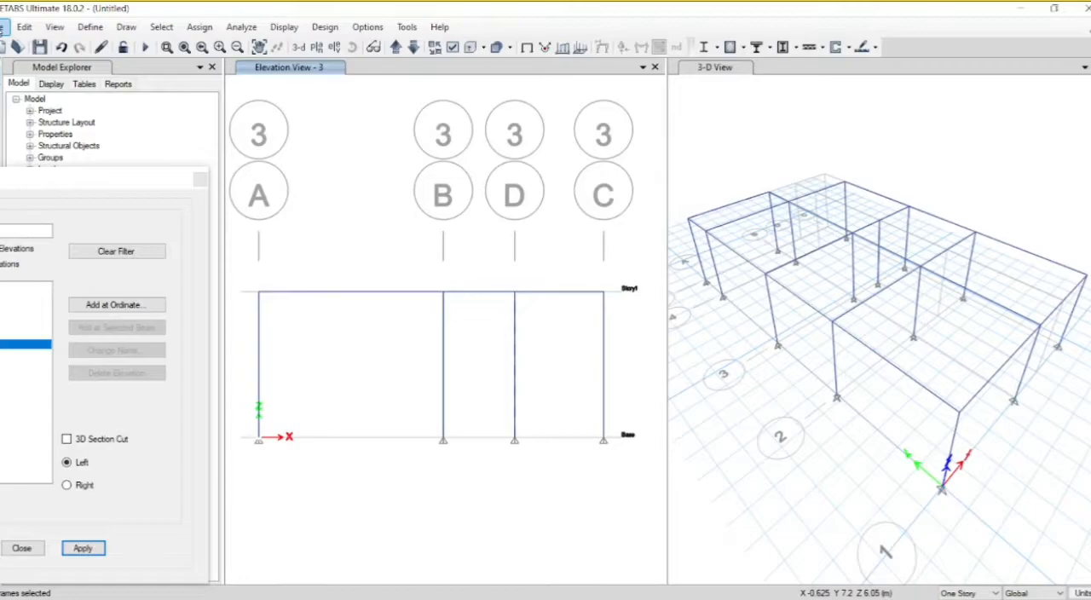
{"action": "left_click", "coordinate": [4, 28]}
{"action": "left_click", "coordinate": [4, 28]}
{"action": "left_click", "coordinate": [22, 27]}
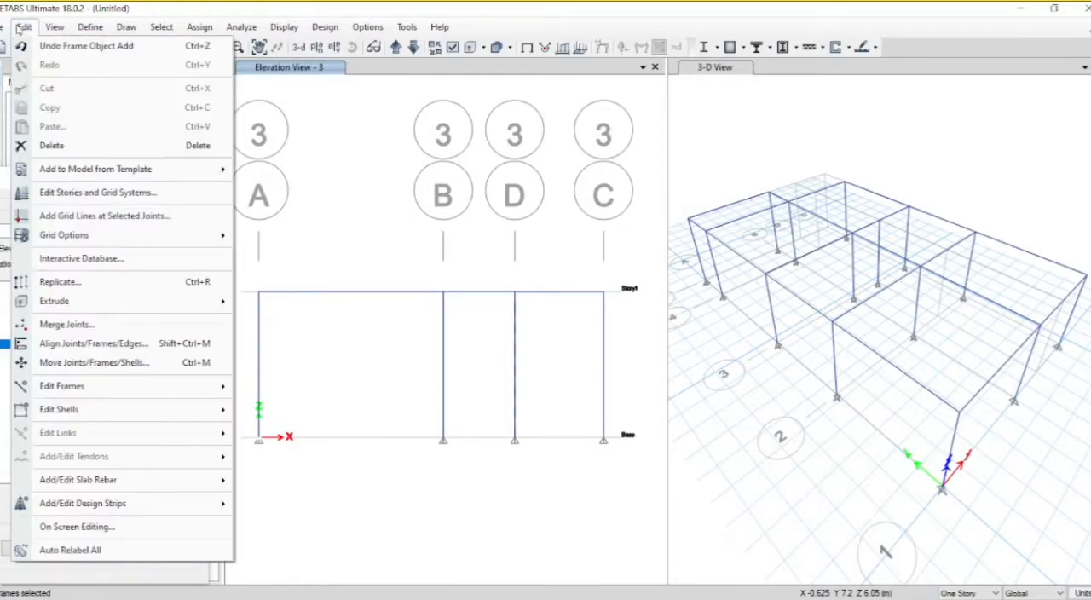
{"action": "left_click", "coordinate": [22, 27]}
{"action": "left_click", "coordinate": [20, 28]}
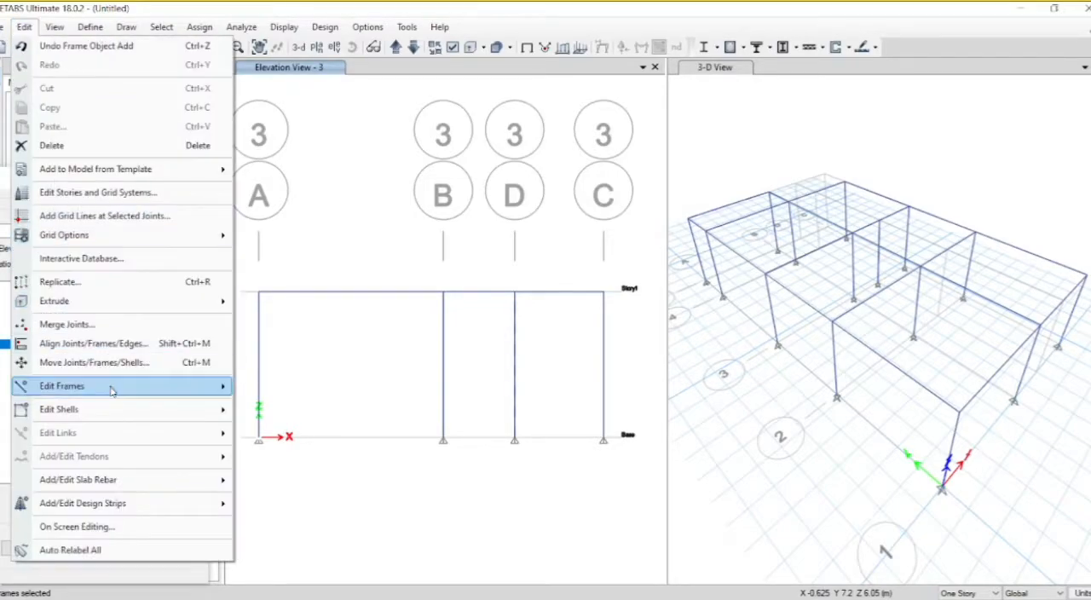
{"action": "mouse_move", "coordinate": [148, 392]}
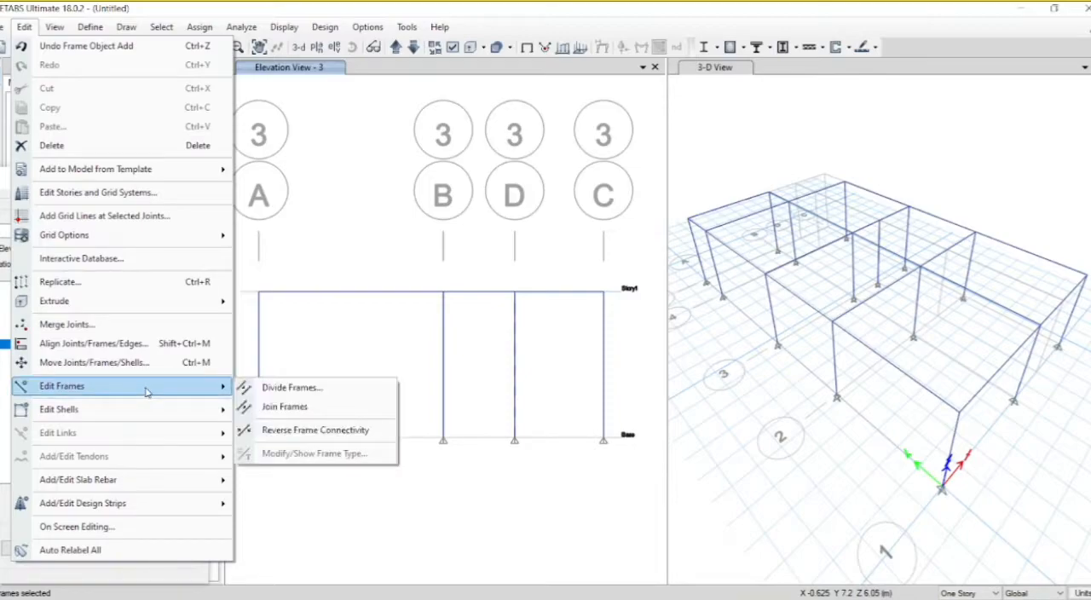
{"action": "left_click", "coordinate": [253, 392]}
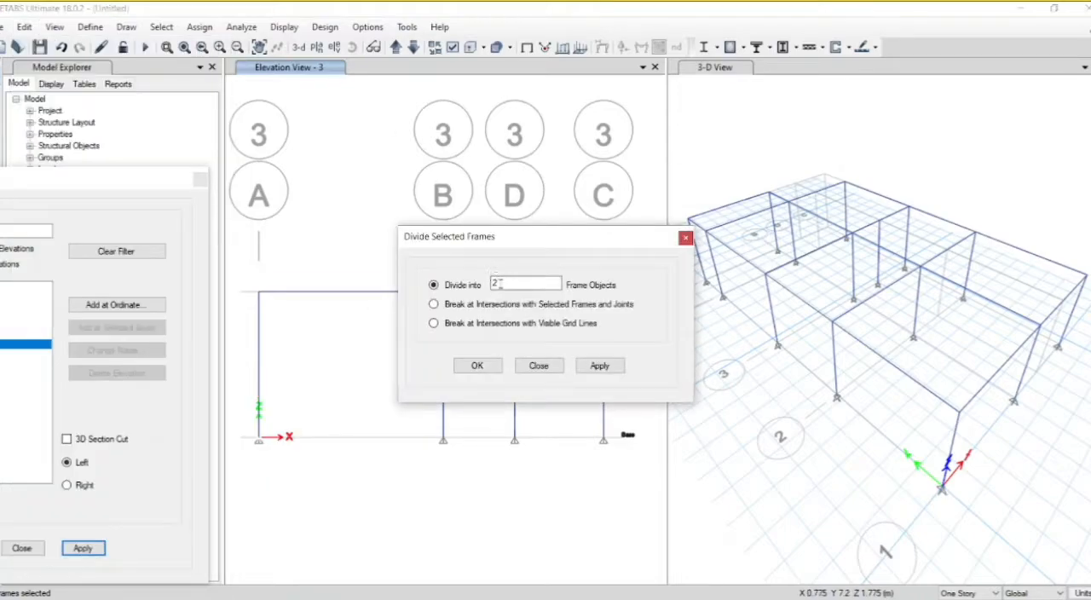
{"action": "left_click", "coordinate": [501, 285]}
{"action": "left_click", "coordinate": [599, 366]}
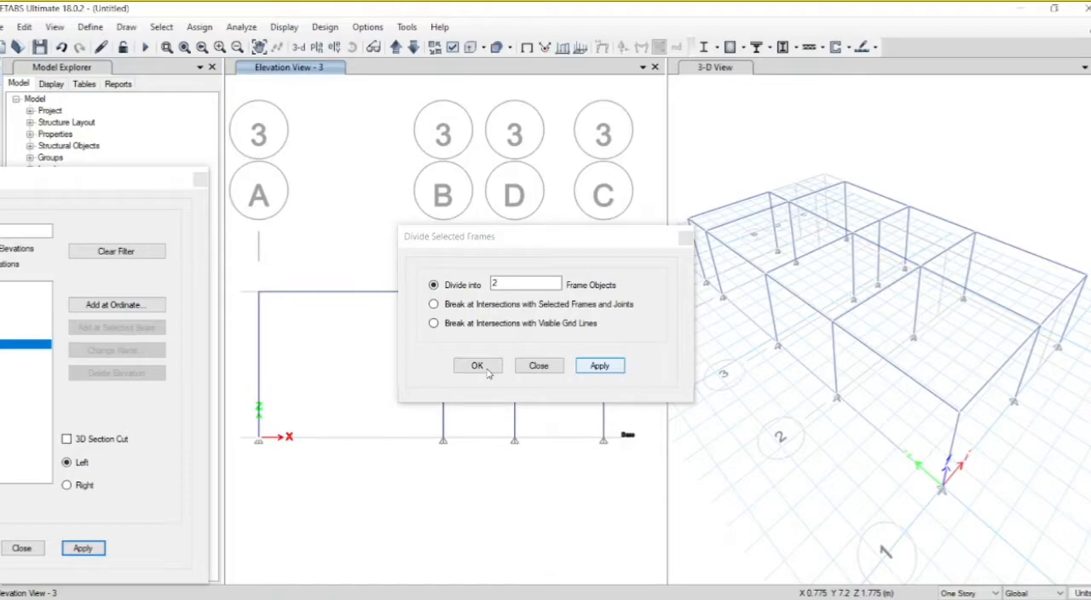
{"action": "left_click", "coordinate": [487, 369]}
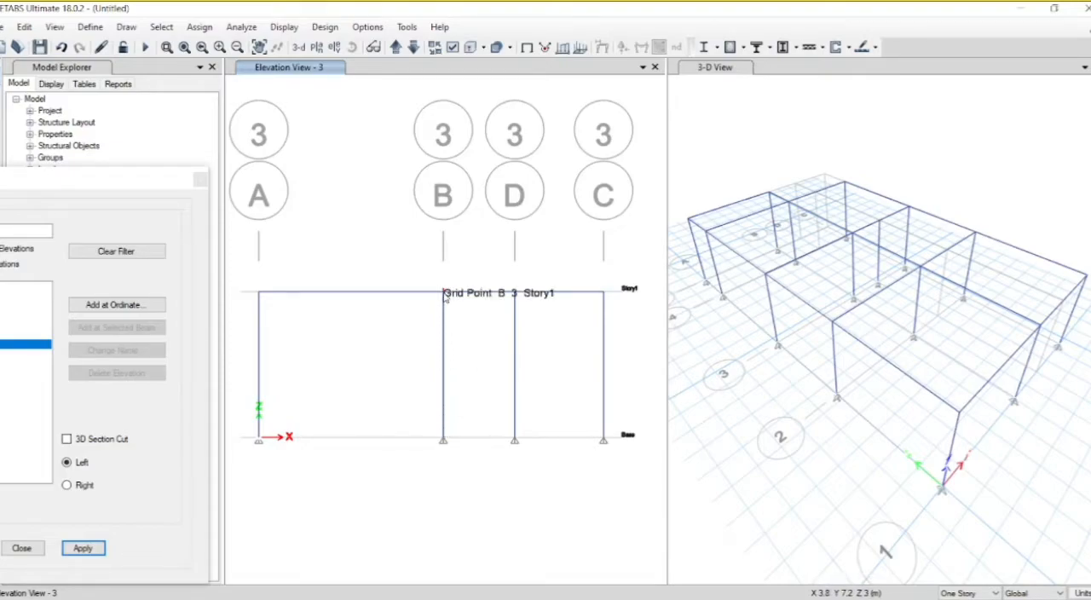
Step: Close the elevation settings and divide the columns at grids B and C in this elevation into 2 frame objects each
{"action": "left_click", "coordinate": [443, 337]}
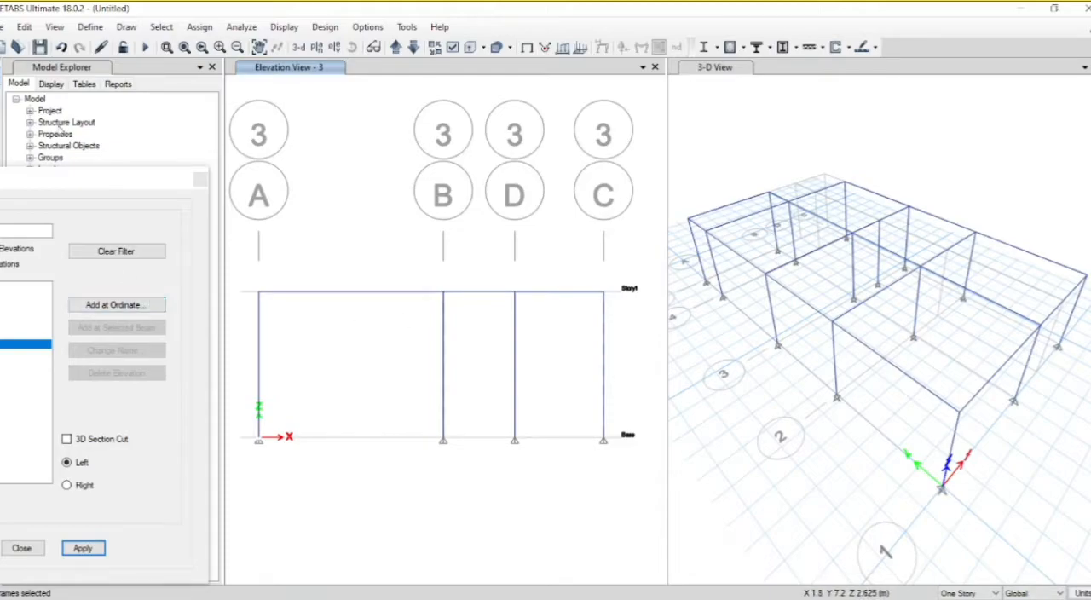
{"action": "left_click_drag", "start_coordinate": [40, 193], "coordinate": [242, 137]}
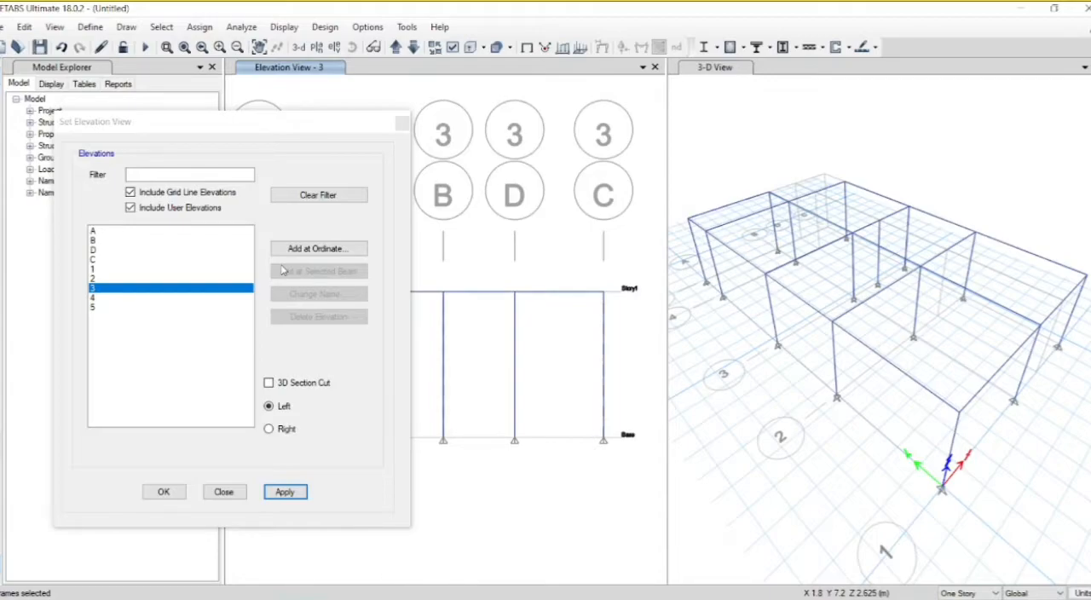
{"action": "left_click", "coordinate": [286, 492]}
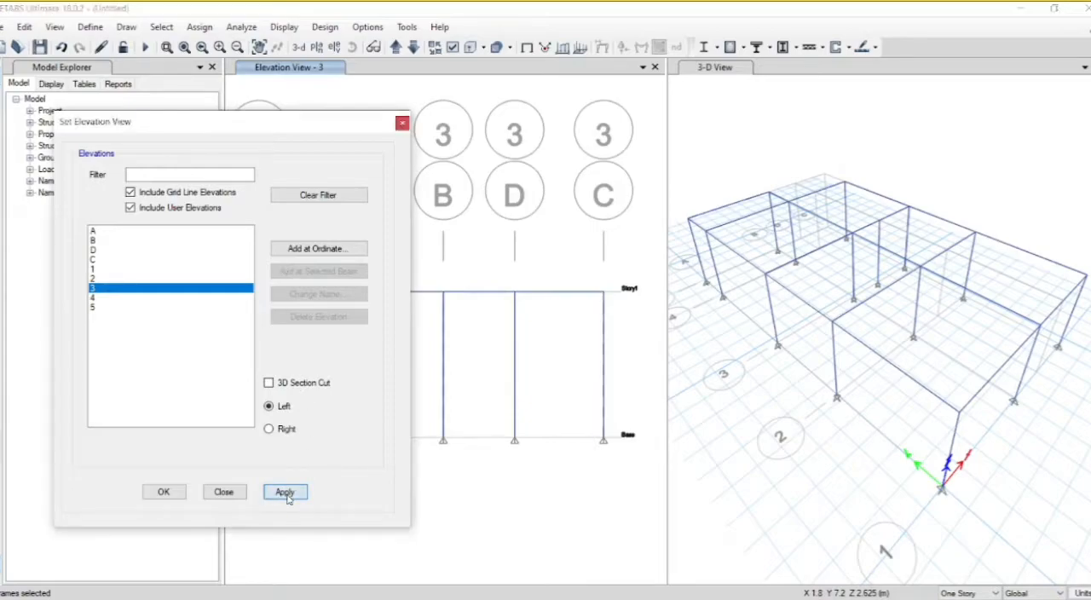
{"action": "left_click", "coordinate": [403, 124]}
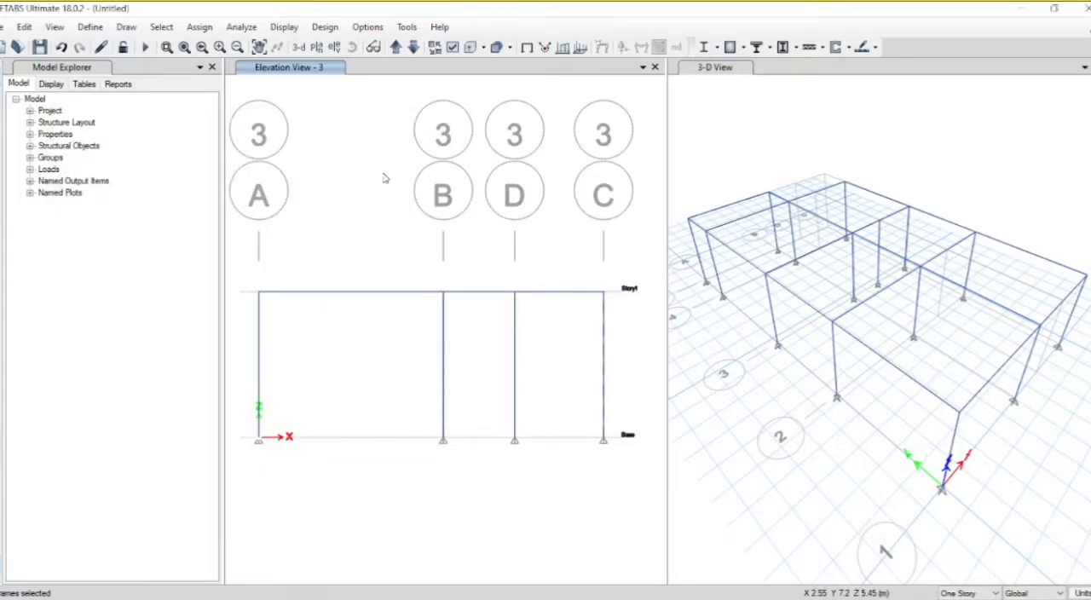
{"action": "left_click", "coordinate": [6, 27]}
{"action": "mouse_move", "coordinate": [24, 27]}
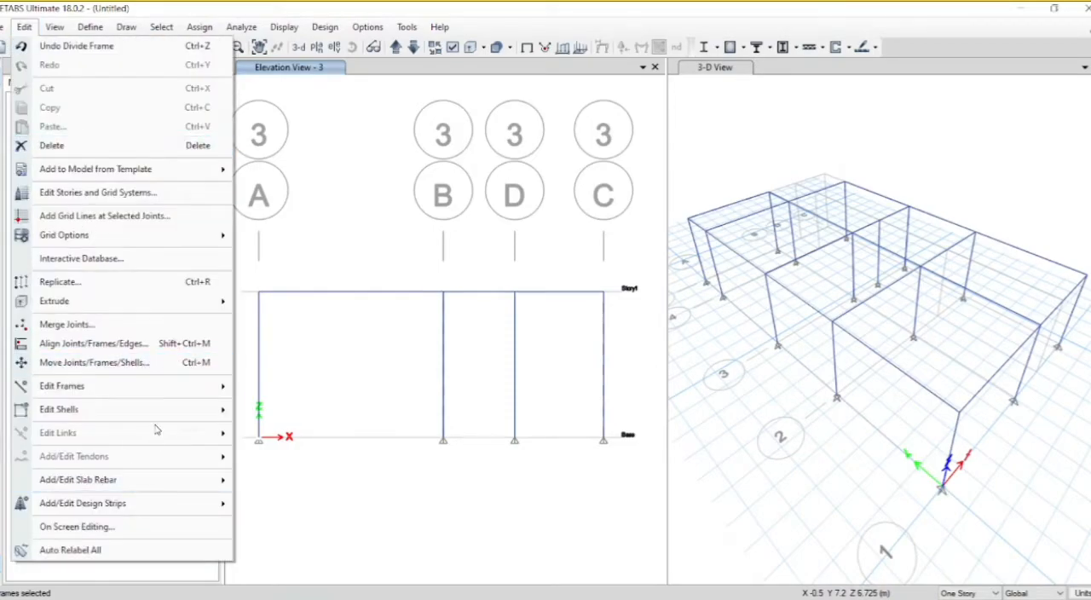
{"action": "mouse_move", "coordinate": [157, 479]}
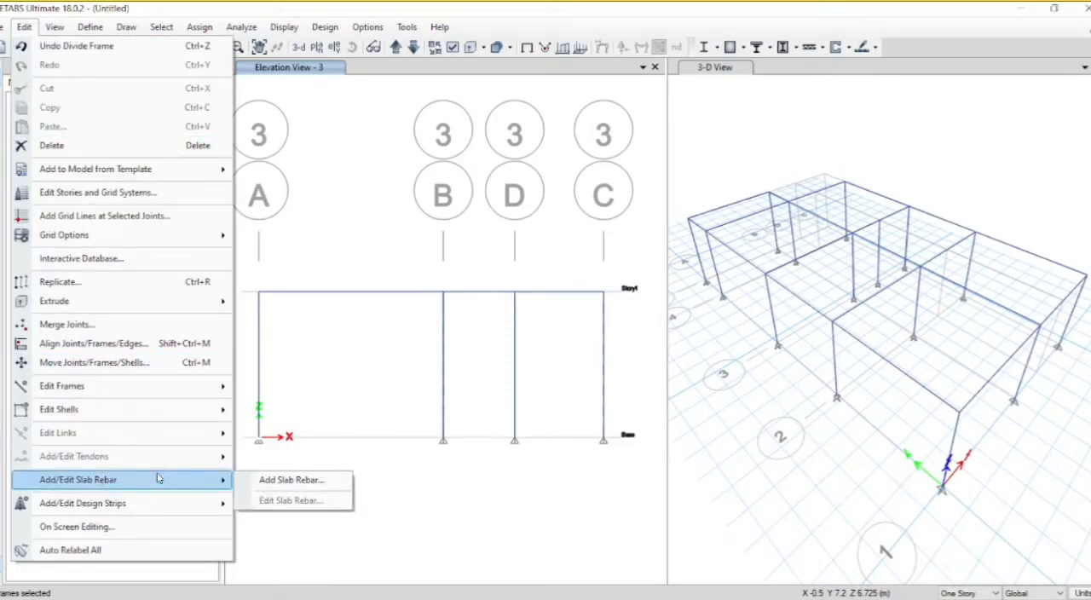
{"action": "mouse_move", "coordinate": [174, 388]}
{"action": "left_click", "coordinate": [264, 388]}
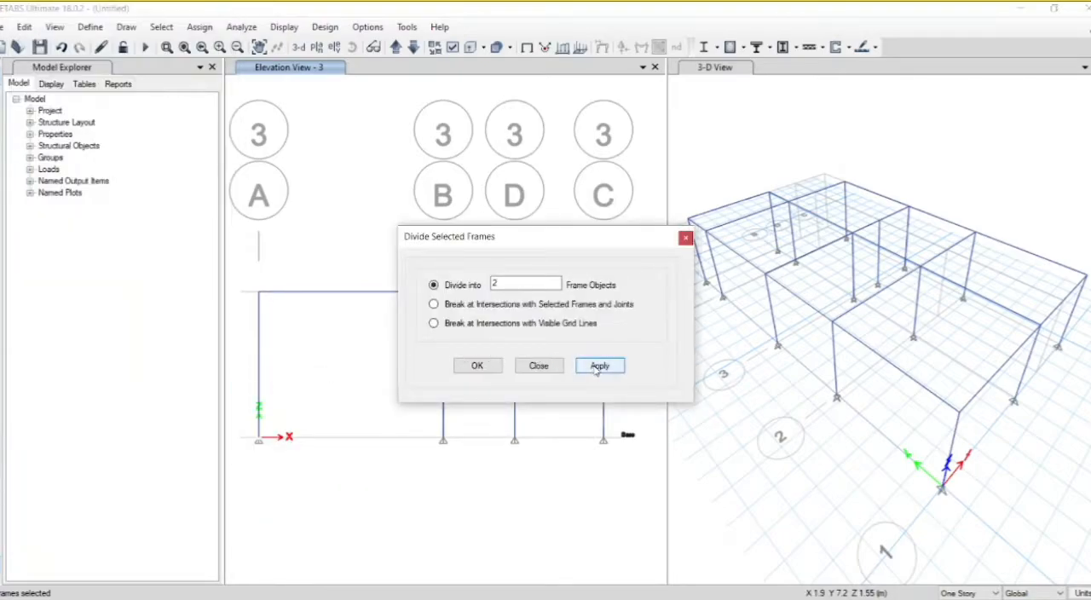
{"action": "left_click", "coordinate": [598, 365]}
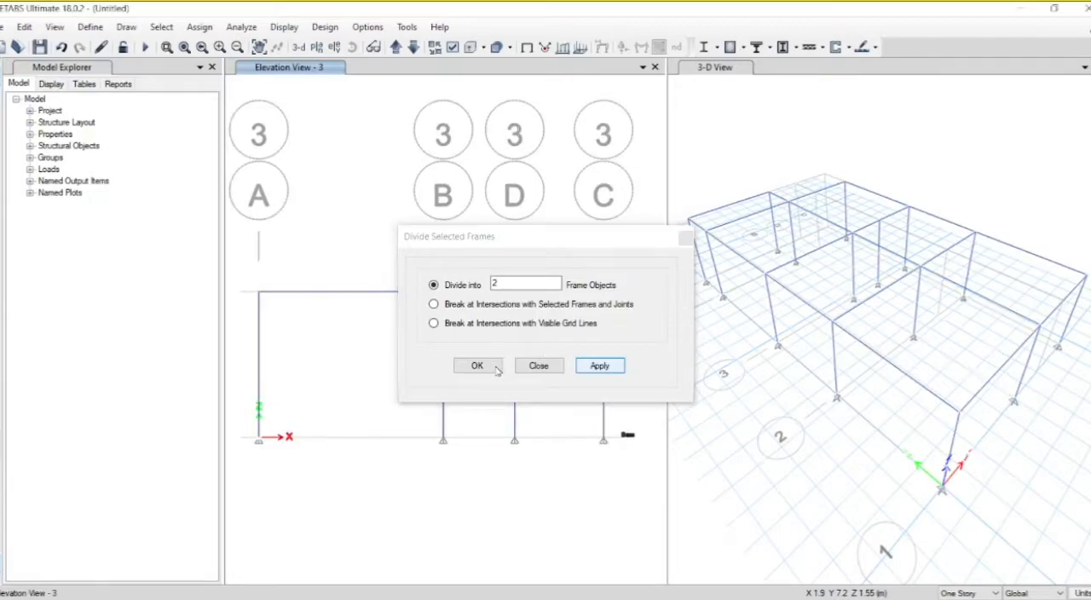
{"action": "left_click", "coordinate": [498, 367]}
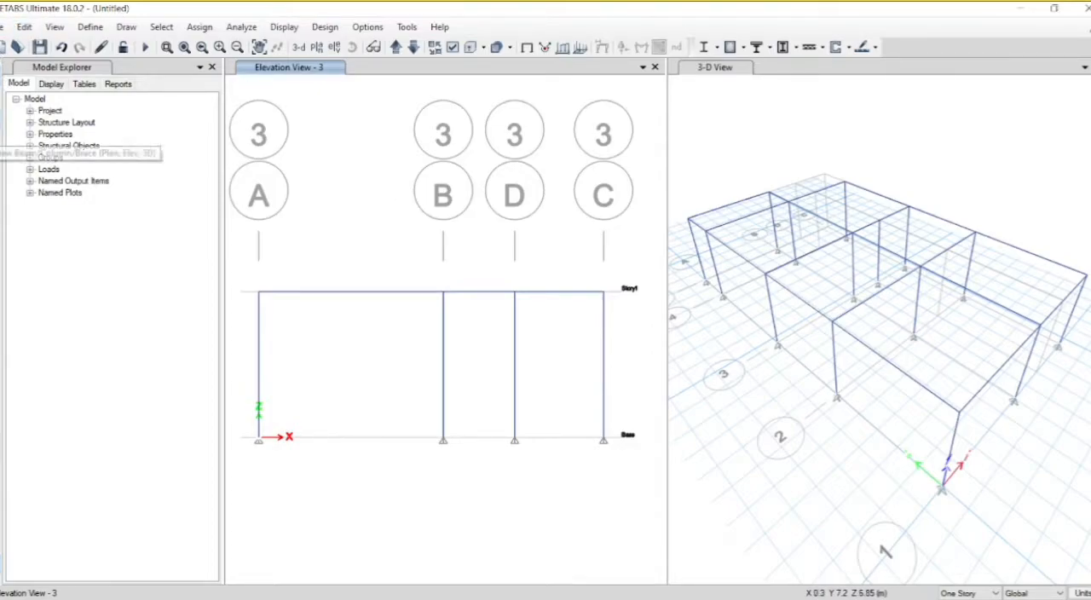
Step: Draw a horizontal beam with the st. beam section between the mid-height joints of the grid D and grid C columns, at Z 1.5 m
{"action": "left_click", "coordinate": [3, 143]}
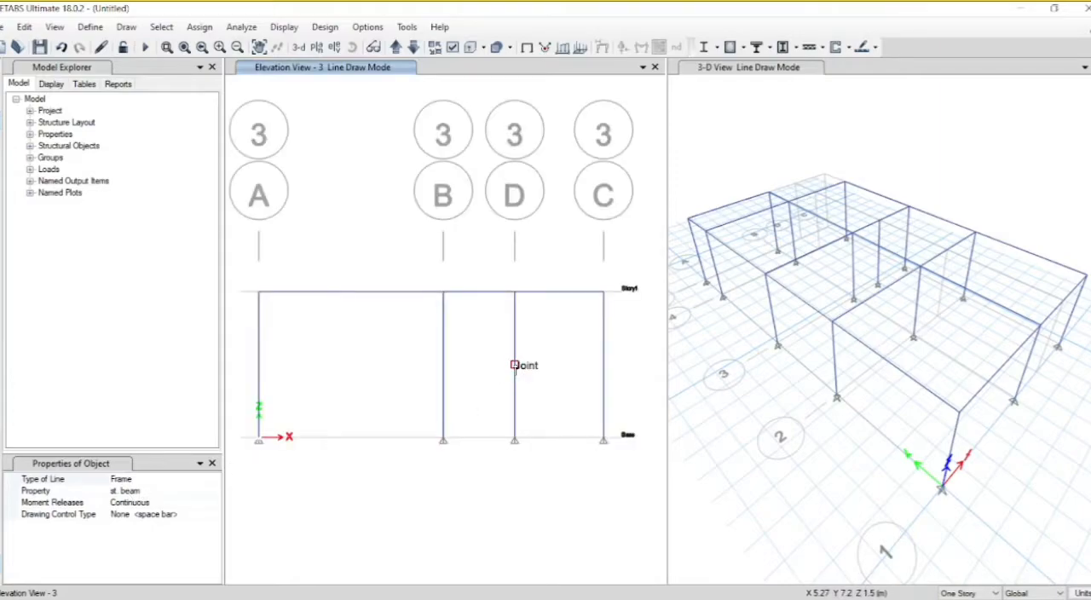
{"action": "left_click", "coordinate": [514, 367]}
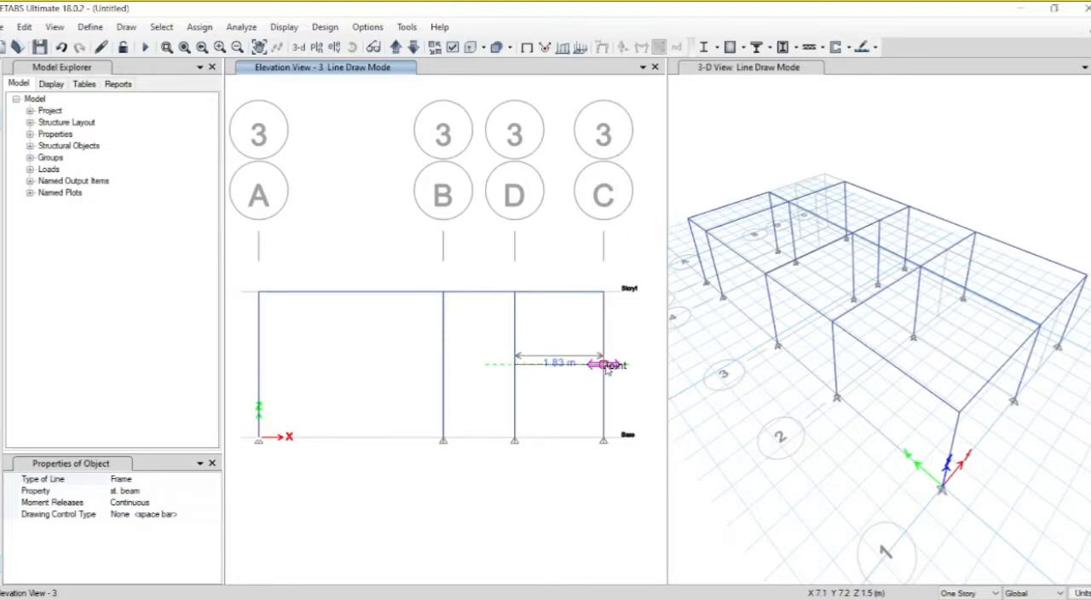
{"action": "left_click", "coordinate": [602, 364]}
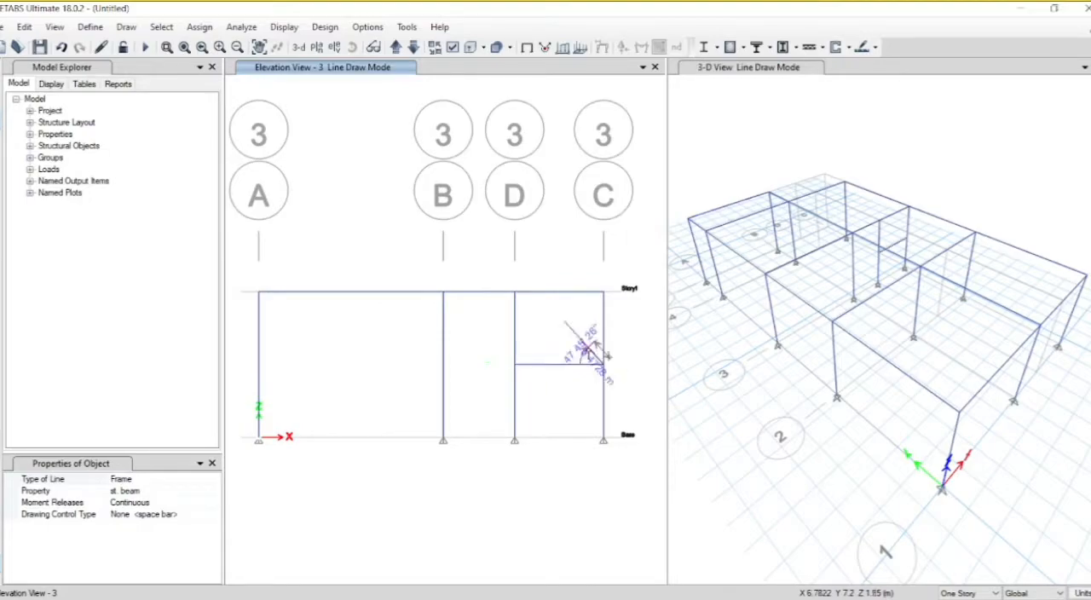
Step: Finish the beam drawing and show the elevation view along grid 2, closing the elevation settings
{"action": "key", "text": "Escape"}
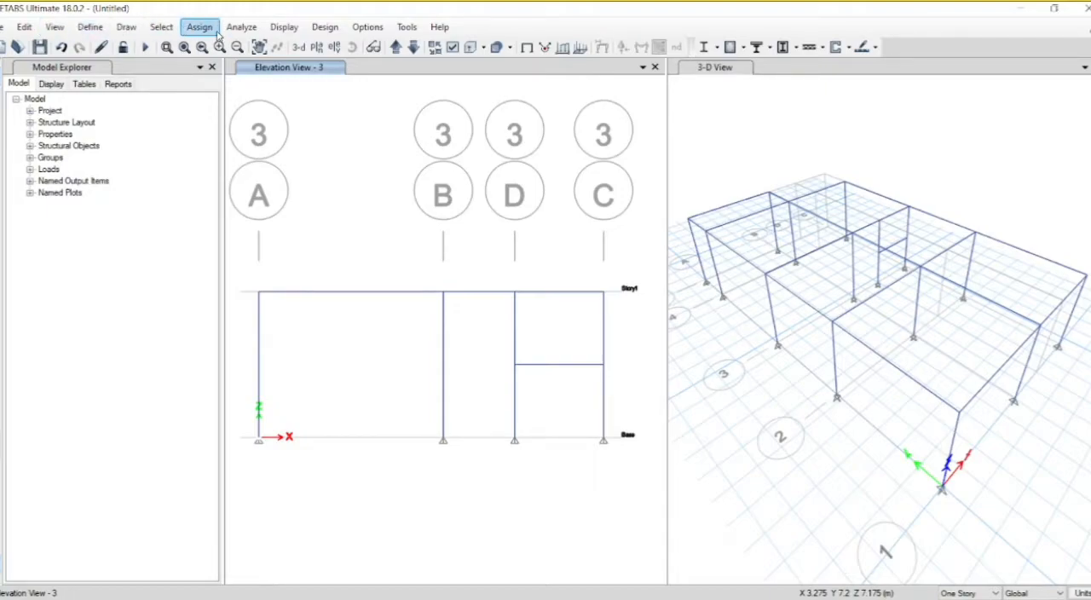
{"action": "left_click", "coordinate": [334, 49]}
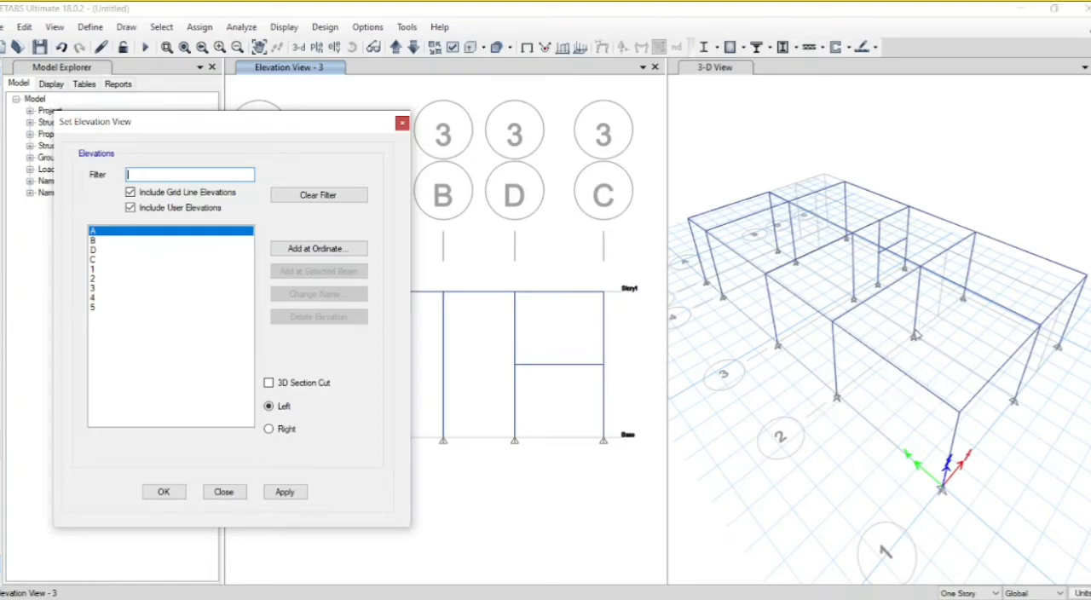
{"action": "left_click", "coordinate": [93, 278]}
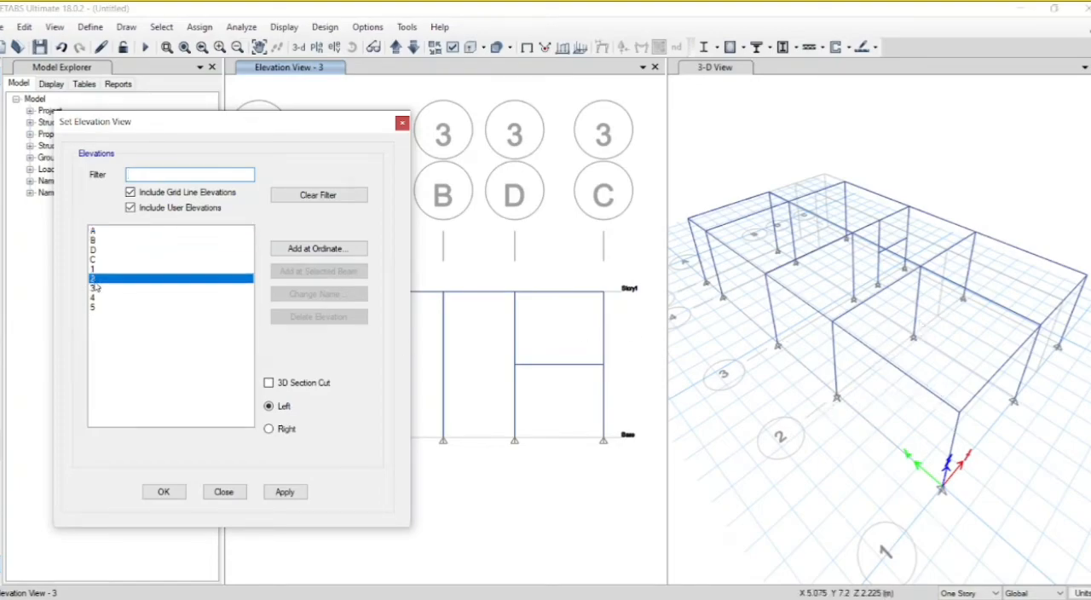
{"action": "left_click", "coordinate": [294, 493]}
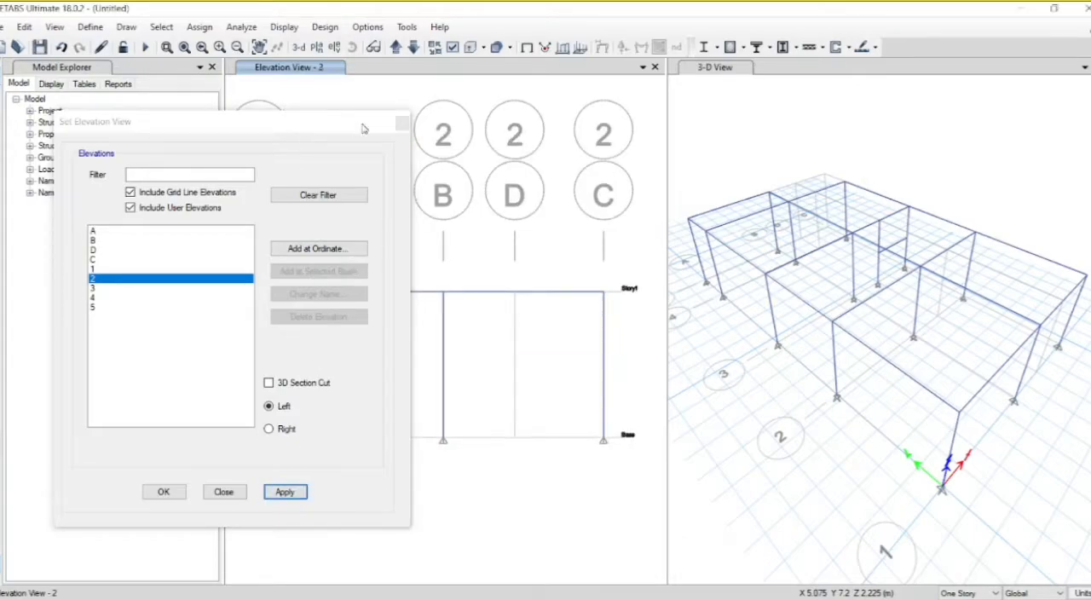
{"action": "left_click", "coordinate": [401, 124]}
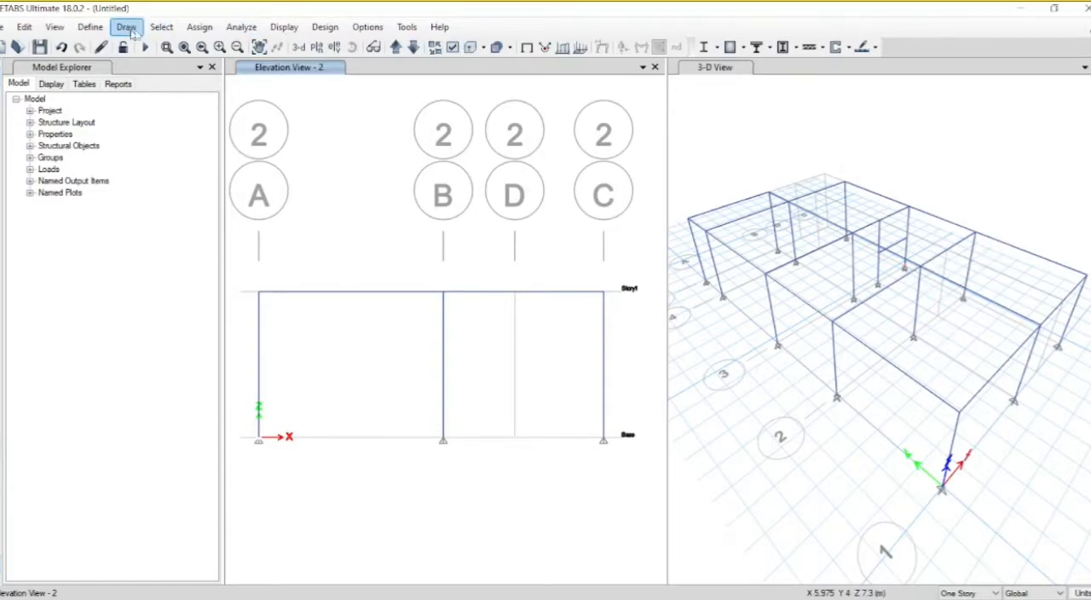
Step: Draw a column with the st.Column section at grid intersection D-2, from Base up to Story1
{"action": "left_click", "coordinate": [2, 136]}
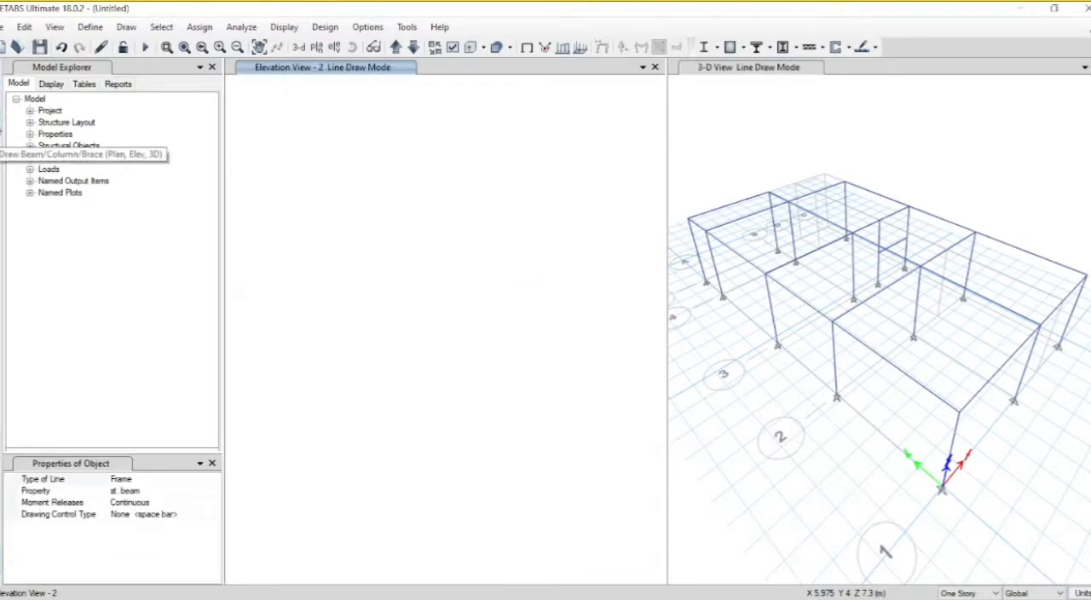
{"action": "left_click", "coordinate": [214, 490]}
{"action": "left_click", "coordinate": [215, 492]}
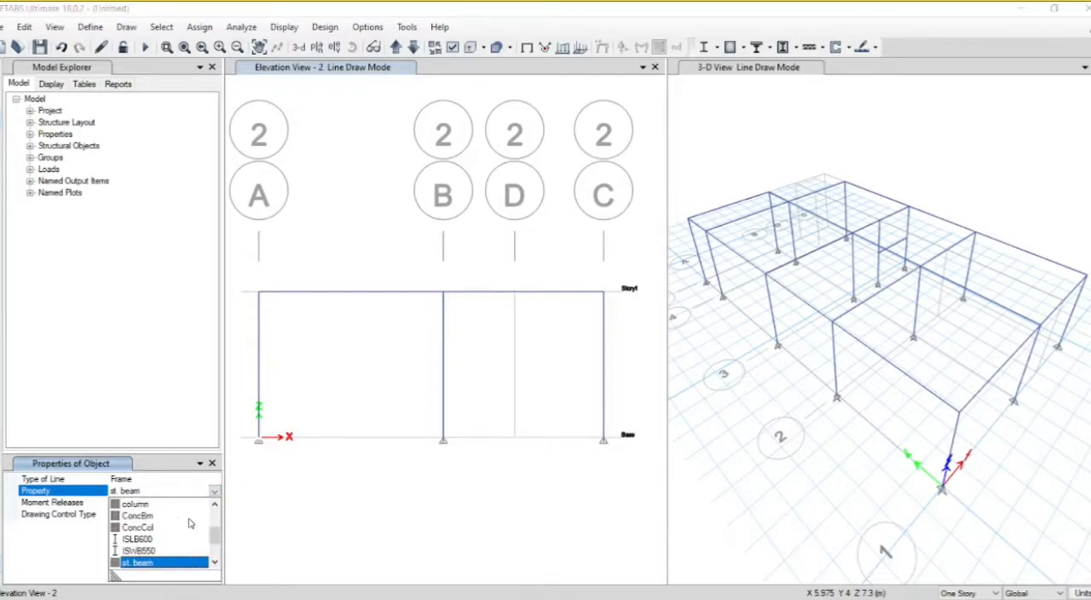
{"action": "left_click", "coordinate": [214, 563]}
{"action": "left_click", "coordinate": [214, 562]}
{"action": "scroll", "coordinate": [203, 564], "scroll_direction": "down", "scroll_amount": 1}
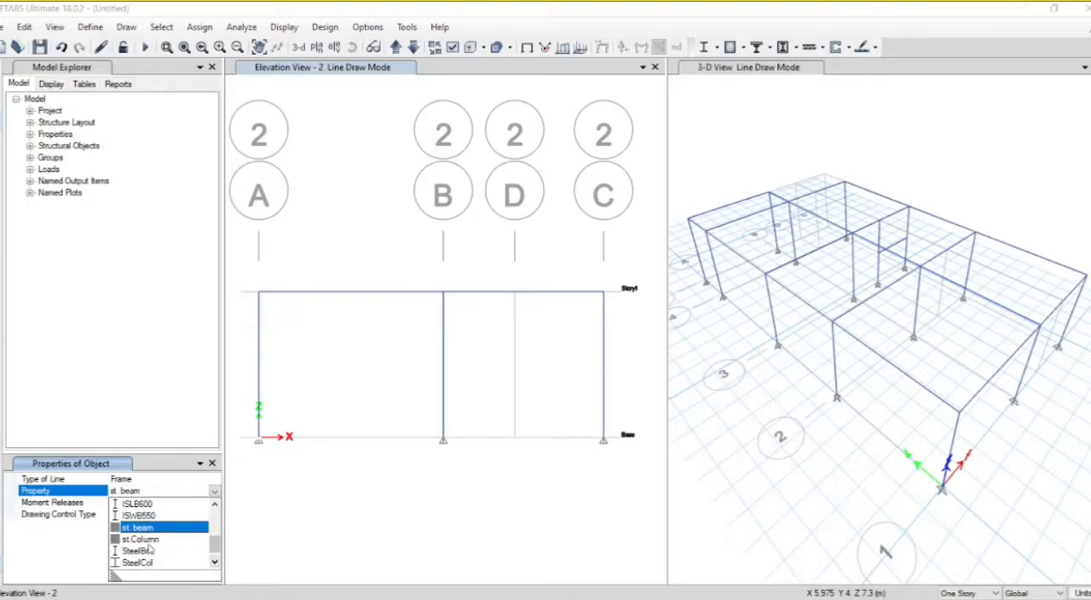
{"action": "left_click", "coordinate": [147, 540]}
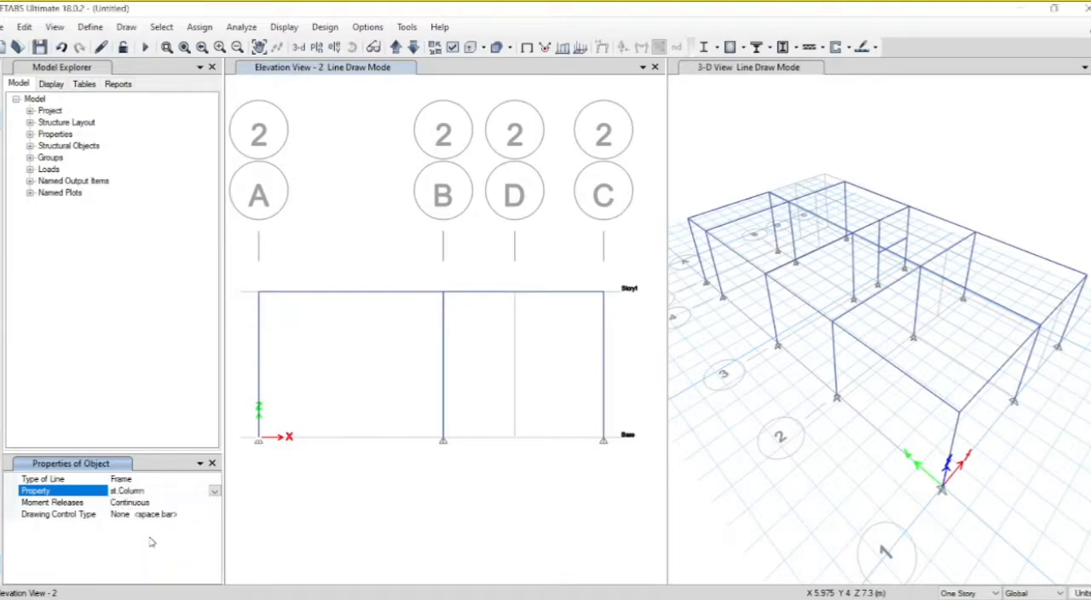
{"action": "left_click", "coordinate": [937, 317]}
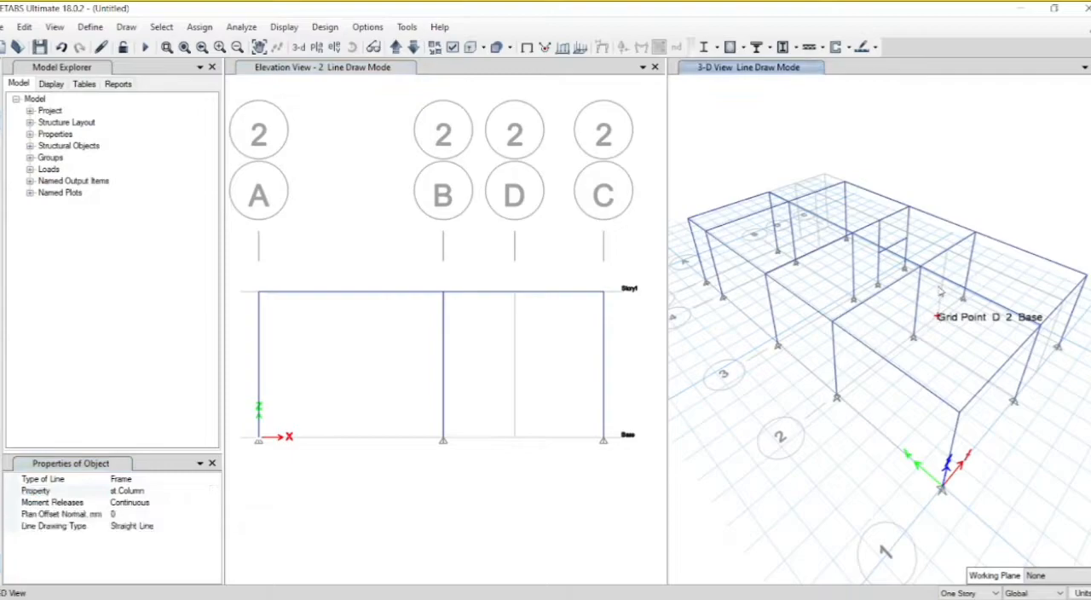
{"action": "left_click", "coordinate": [941, 224]}
{"action": "key", "text": "Escape"}
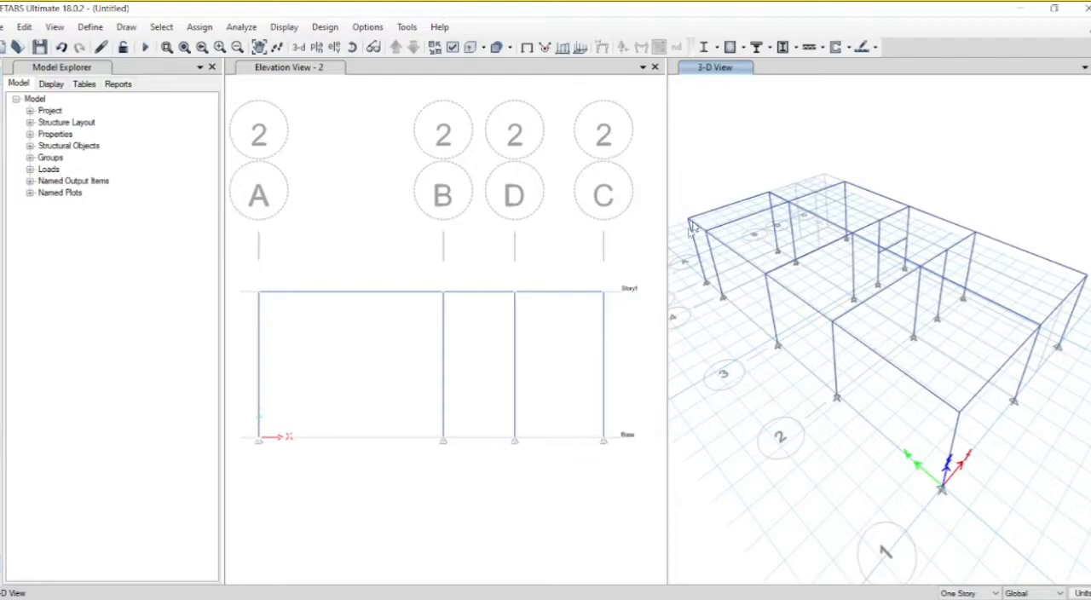
Step: Show the Base level plan view in place of the 3-D view
{"action": "left_click", "coordinate": [316, 48]}
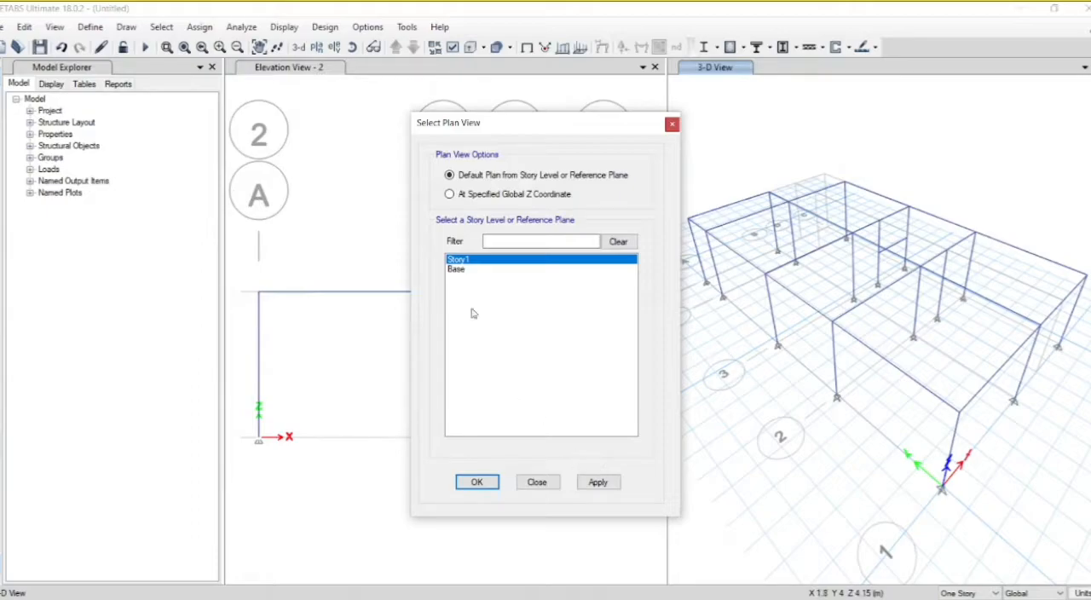
{"action": "left_click", "coordinate": [459, 270]}
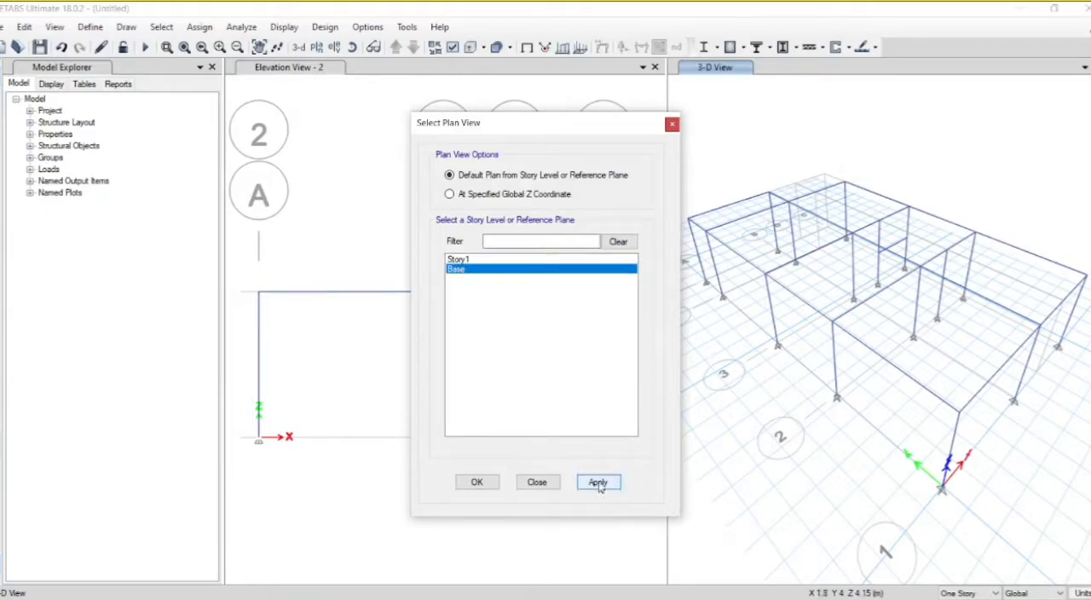
{"action": "left_click", "coordinate": [597, 482]}
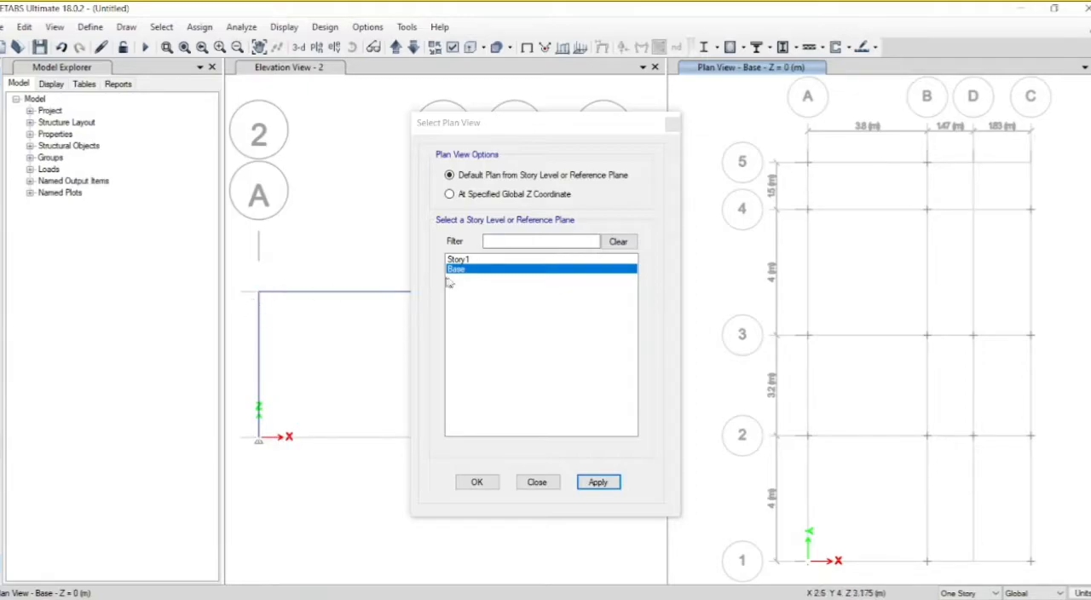
{"action": "left_click", "coordinate": [592, 485]}
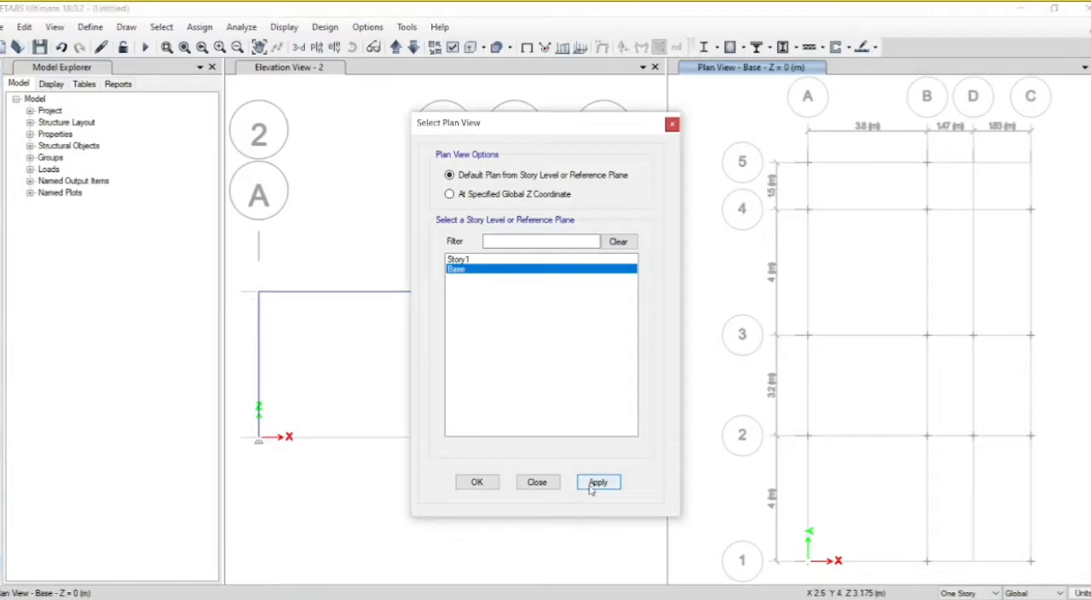
{"action": "left_click", "coordinate": [484, 486]}
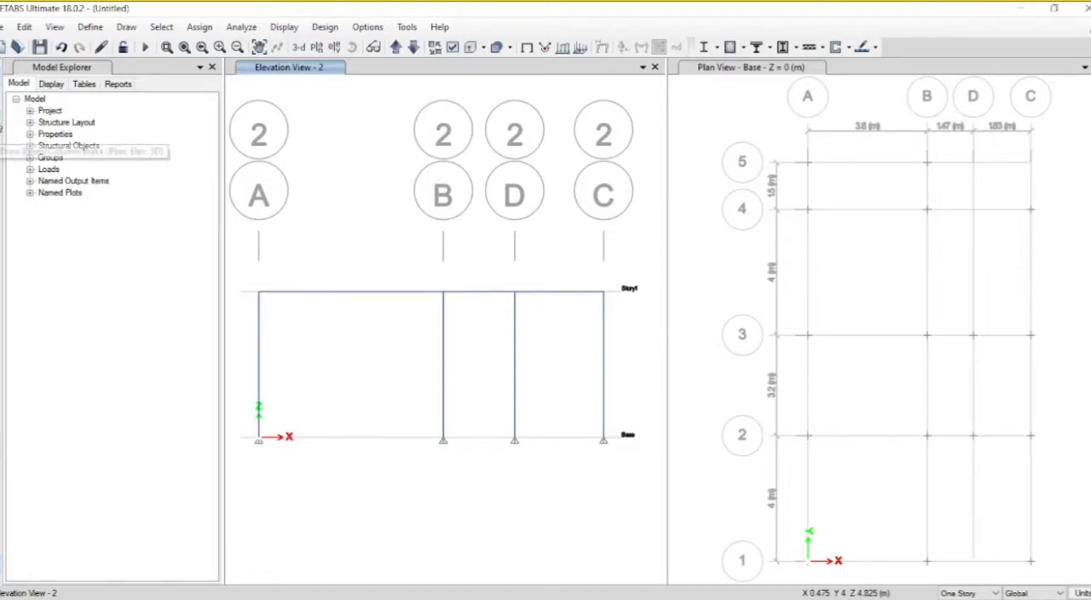
Step: Set up line drawing of frames with the st. beam section and a plan offset normal of 750 mm
{"action": "left_click", "coordinate": [3, 129]}
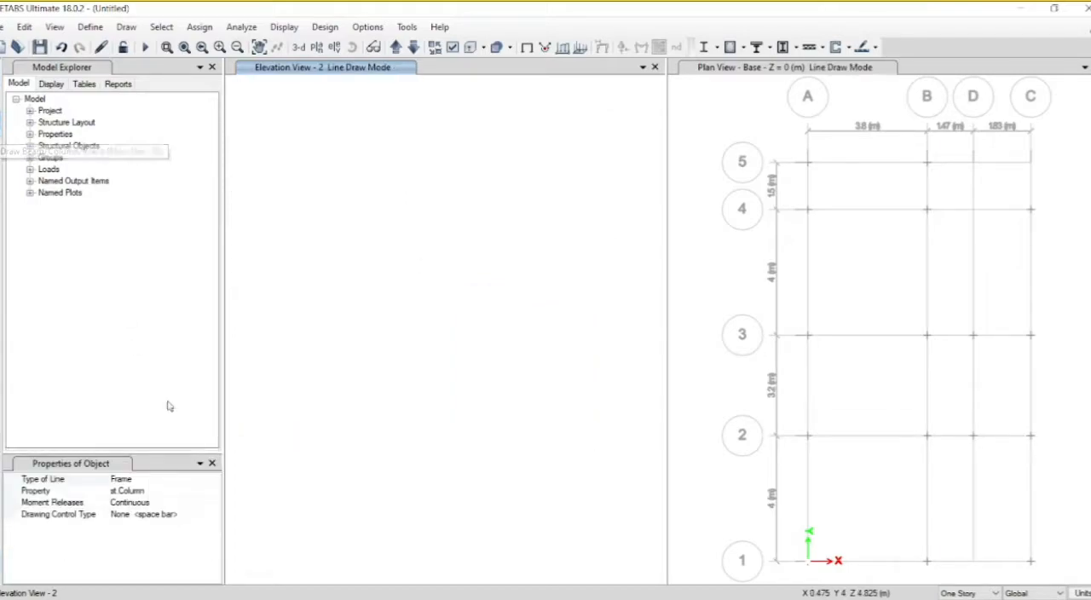
{"action": "left_click", "coordinate": [207, 496]}
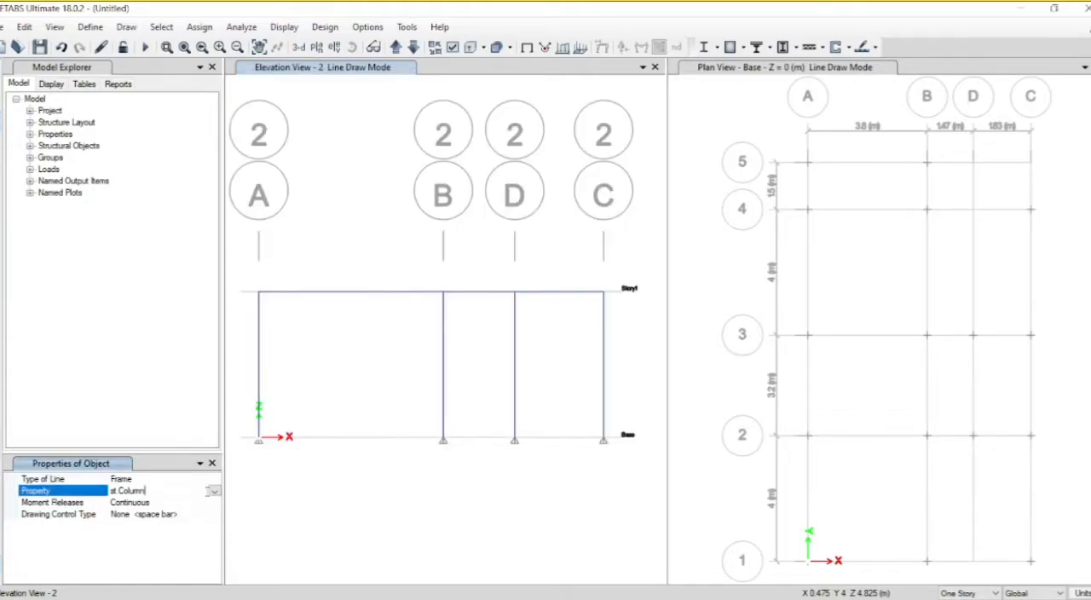
{"action": "left_click", "coordinate": [214, 492]}
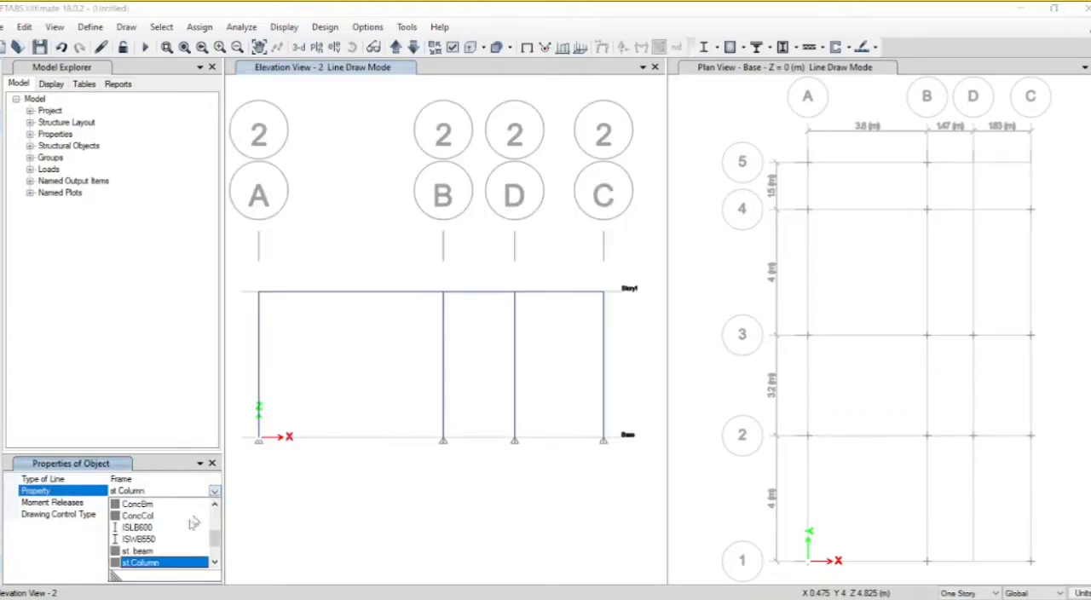
{"action": "left_click", "coordinate": [156, 551]}
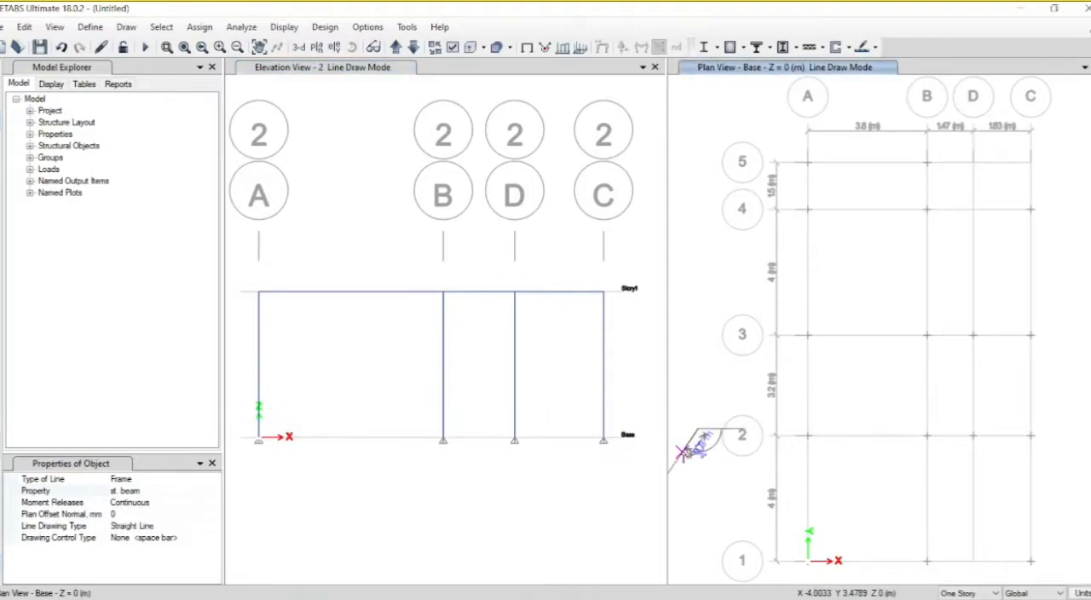
{"action": "left_click", "coordinate": [128, 513]}
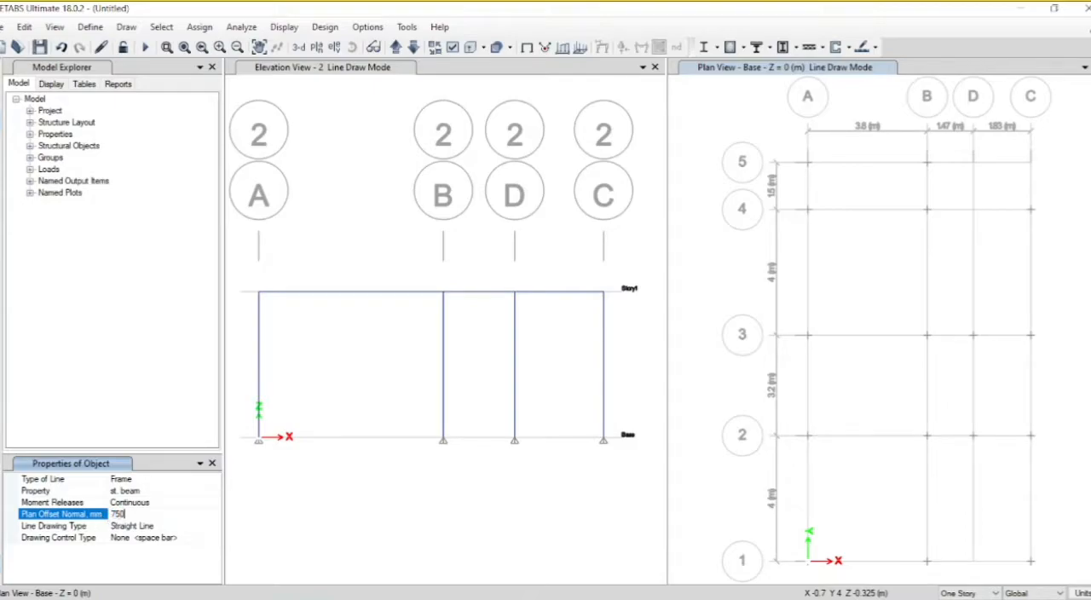
{"action": "key", "text": "Return"}
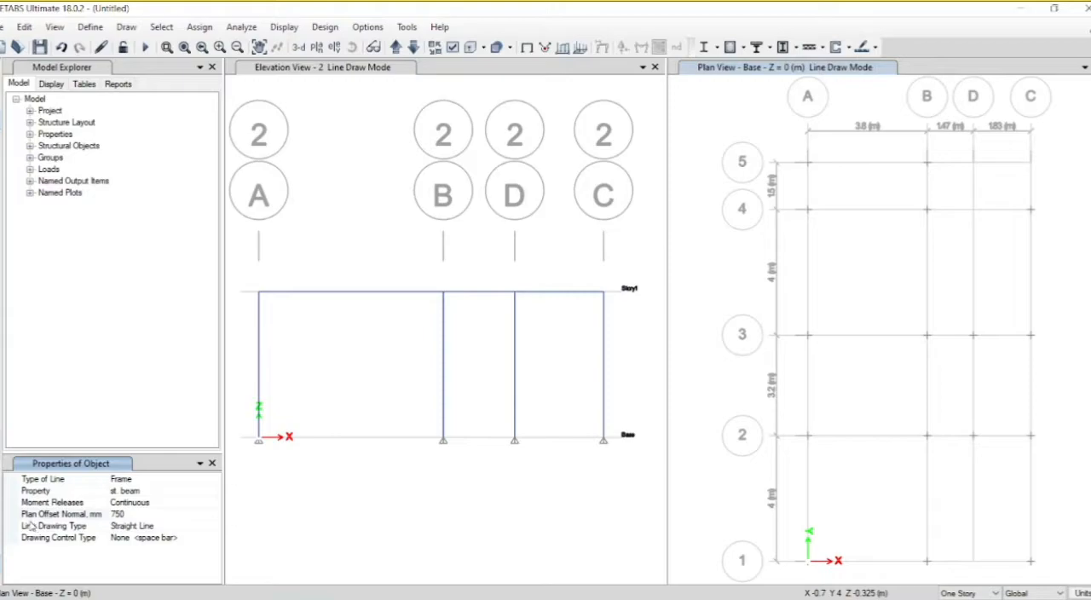
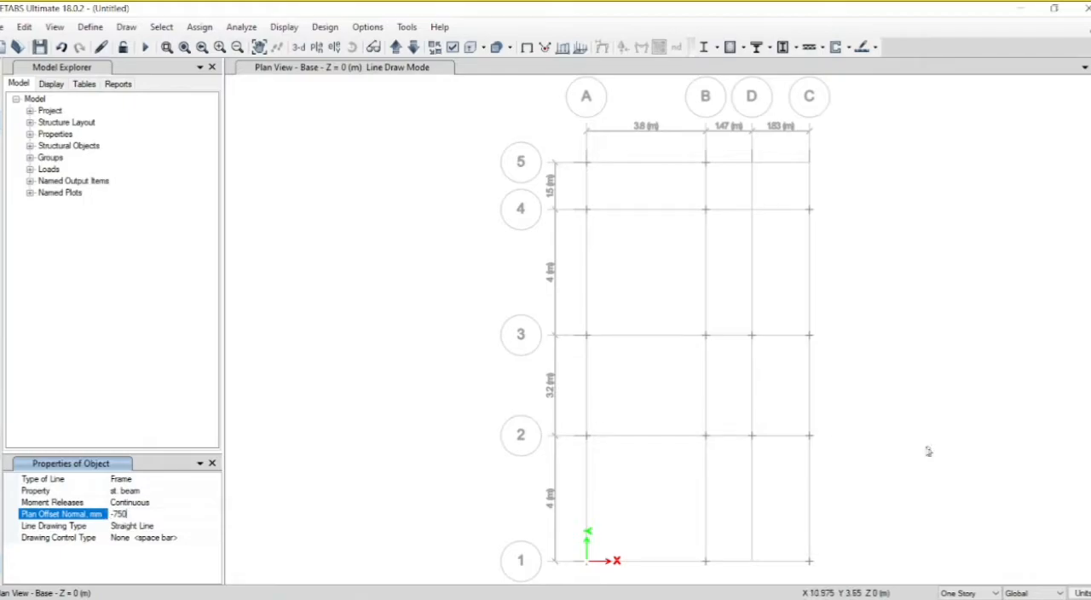
Step: Draw an st. beam on the Base level from C-2 to D-2 with a plan offset normal of -750 mm, and show the 3-D view
{"action": "left_click", "coordinate": [809, 436]}
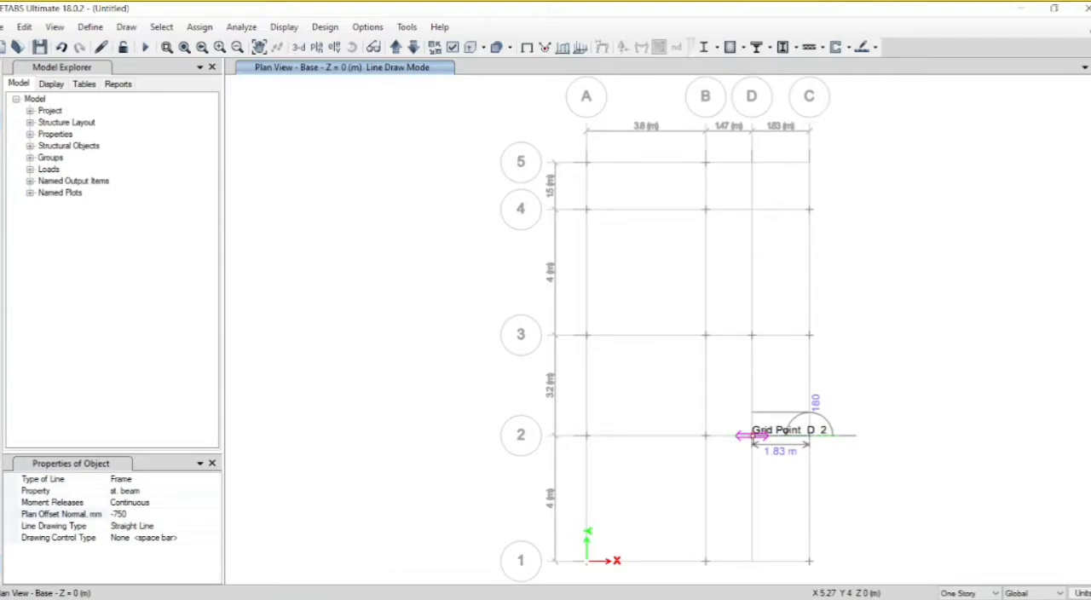
{"action": "left_click", "coordinate": [730, 416]}
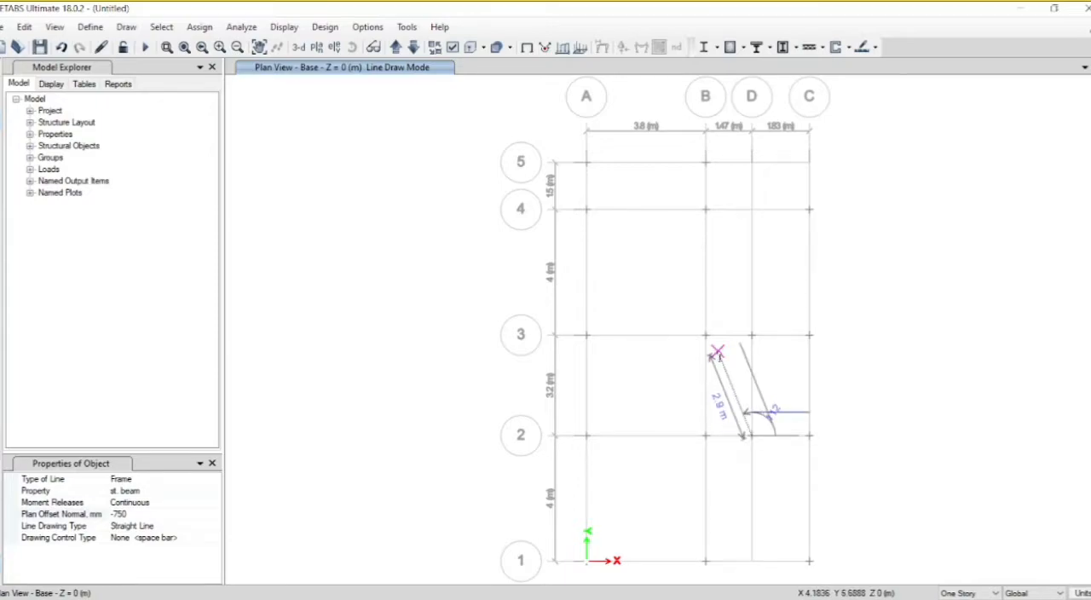
{"action": "key", "text": "Escape"}
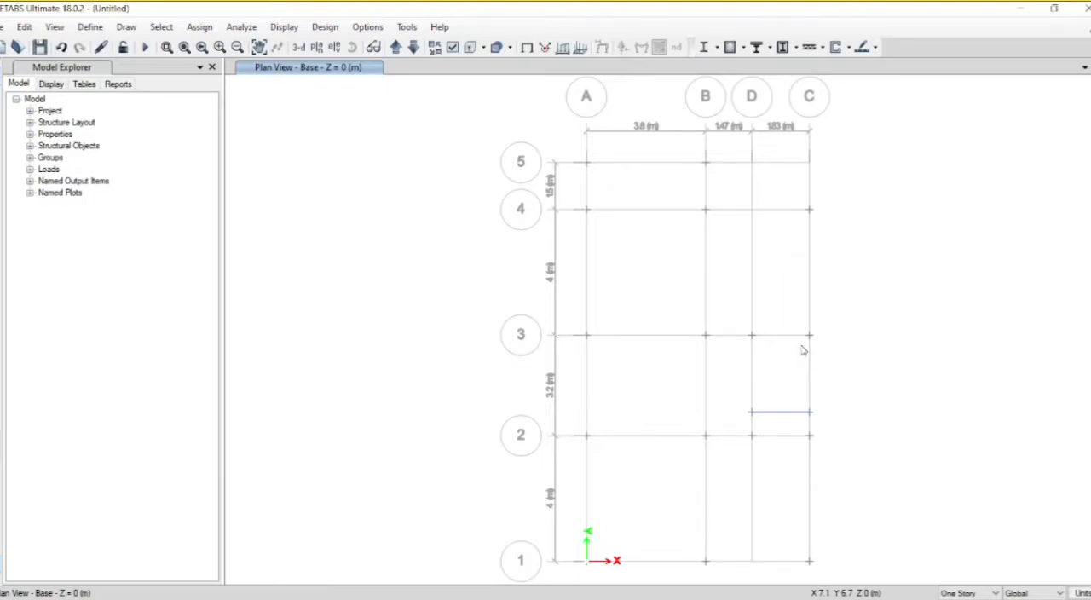
{"action": "left_click", "coordinate": [299, 48]}
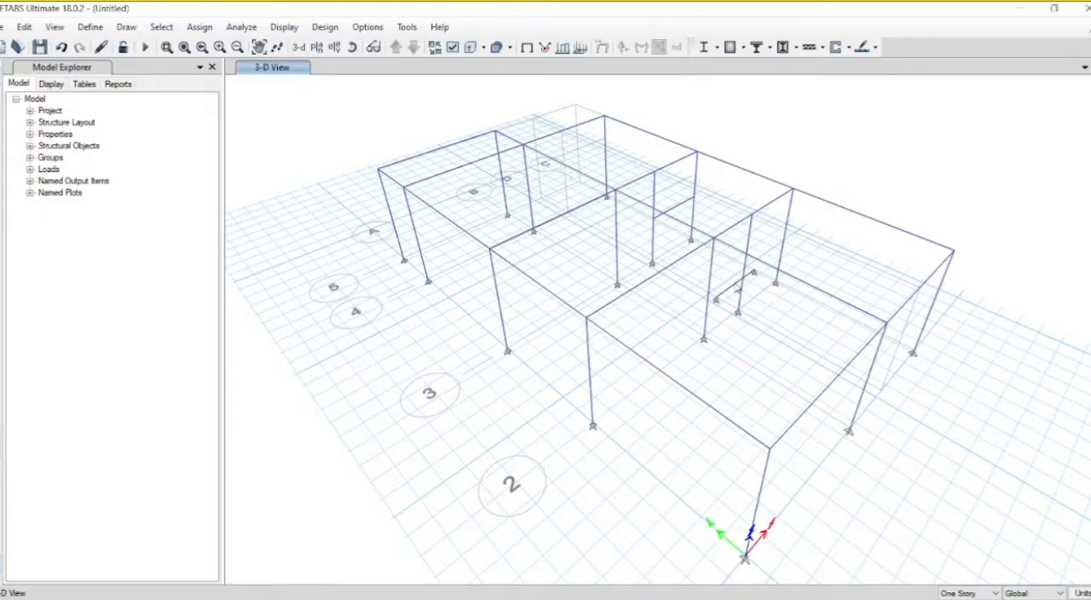
Step: Divide the new Base-level stair beam near grid 2 into 2 frame objects
{"action": "left_click", "coordinate": [737, 289]}
{"action": "left_click", "coordinate": [31, 29]}
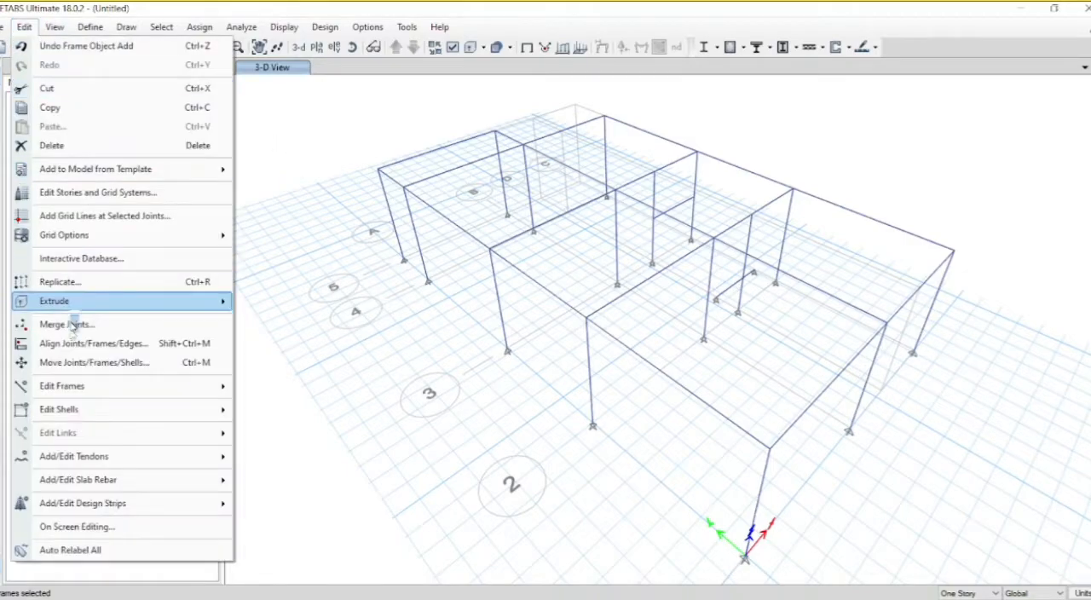
{"action": "mouse_move", "coordinate": [183, 388]}
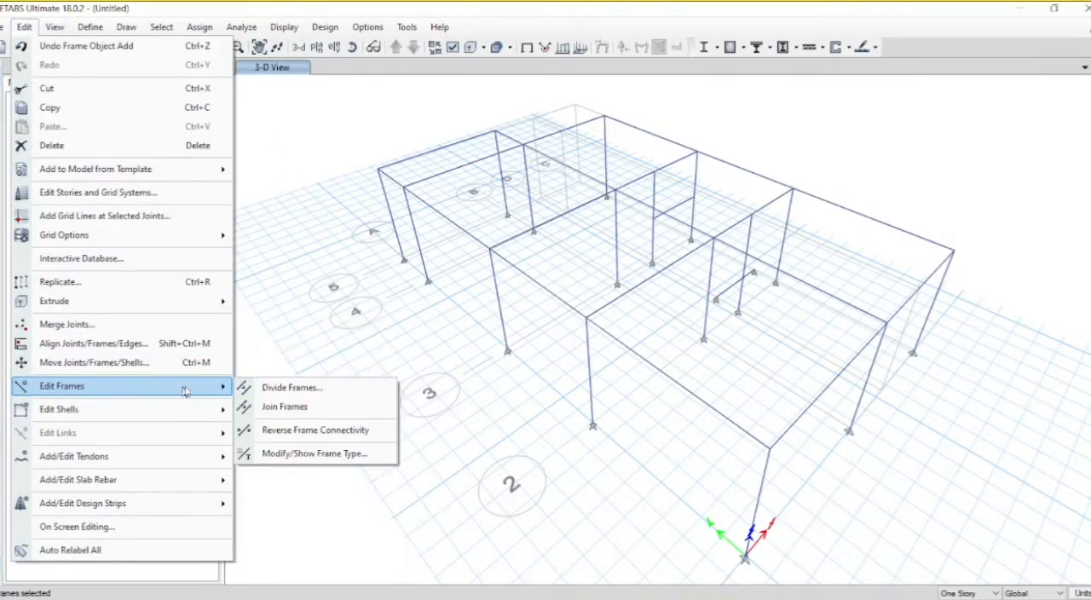
{"action": "left_click", "coordinate": [257, 389]}
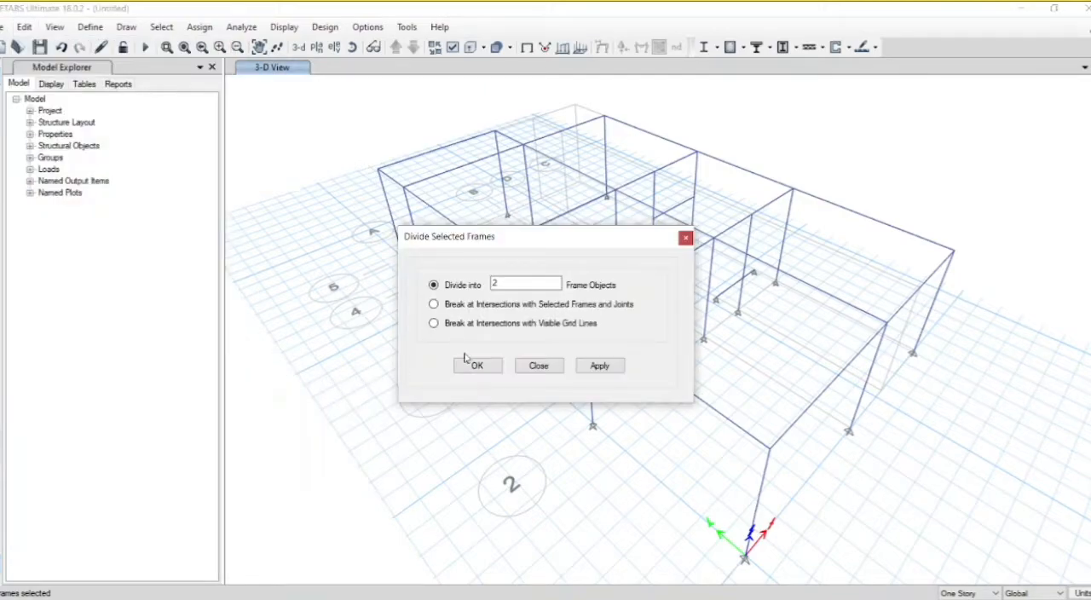
{"action": "left_click", "coordinate": [600, 364]}
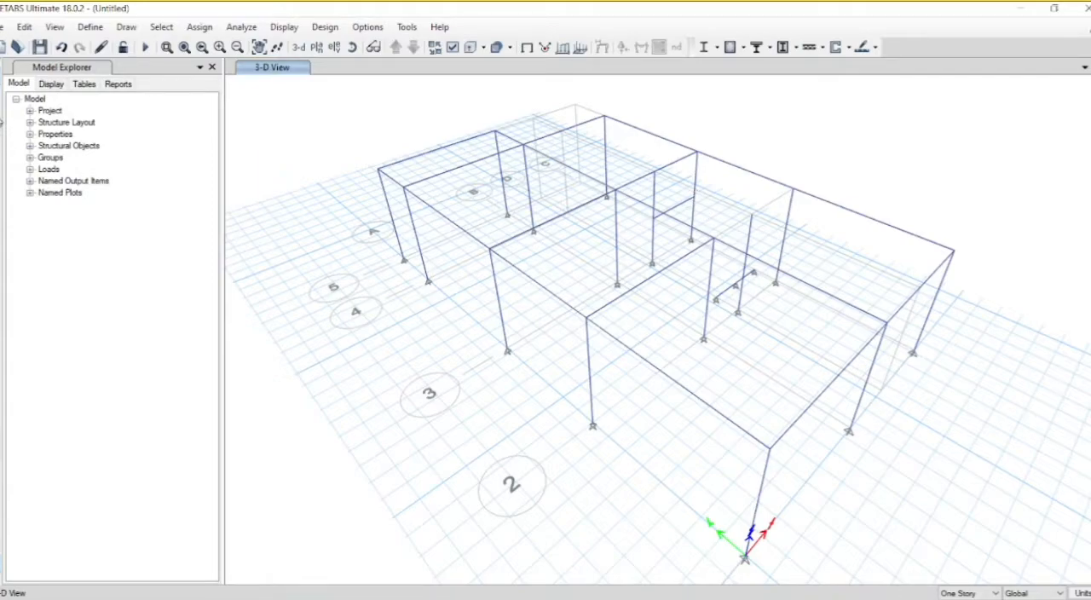
Step: Try to draw an st. beam between the ends of the mid-height beam on grid 3 with a plan offset normal of -750 mm
{"action": "left_click", "coordinate": [2, 124]}
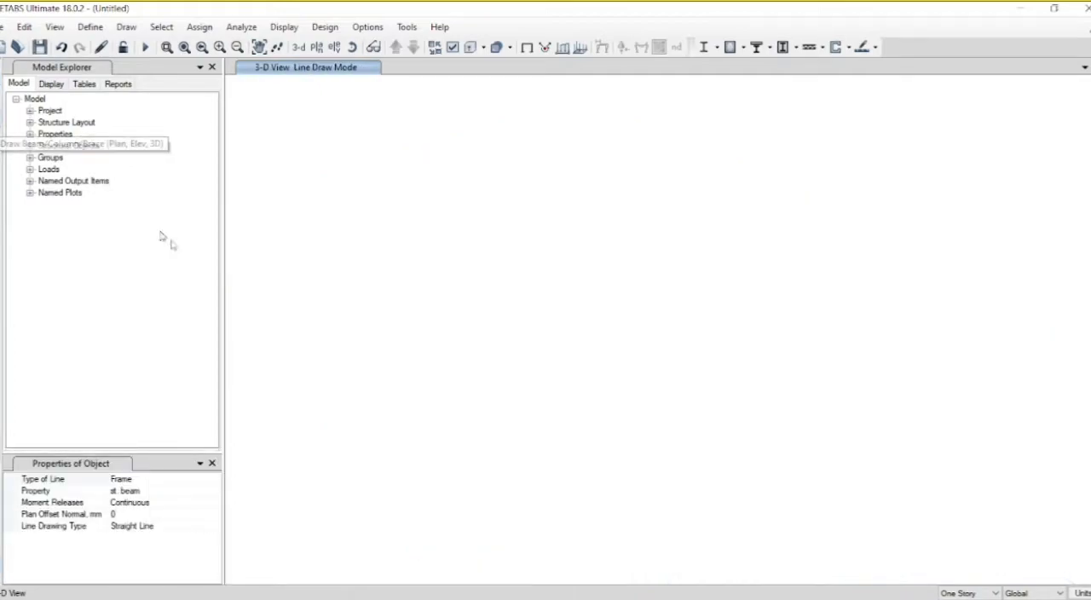
{"action": "left_click", "coordinate": [117, 513]}
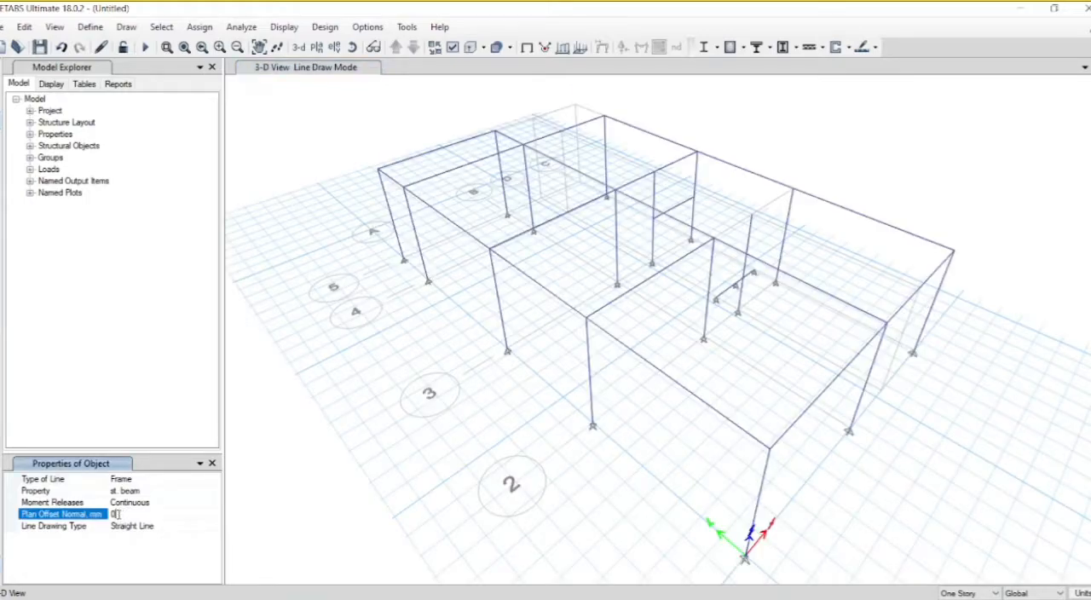
{"action": "double_click", "coordinate": [116, 514]}
{"action": "type", "text": "-750"}
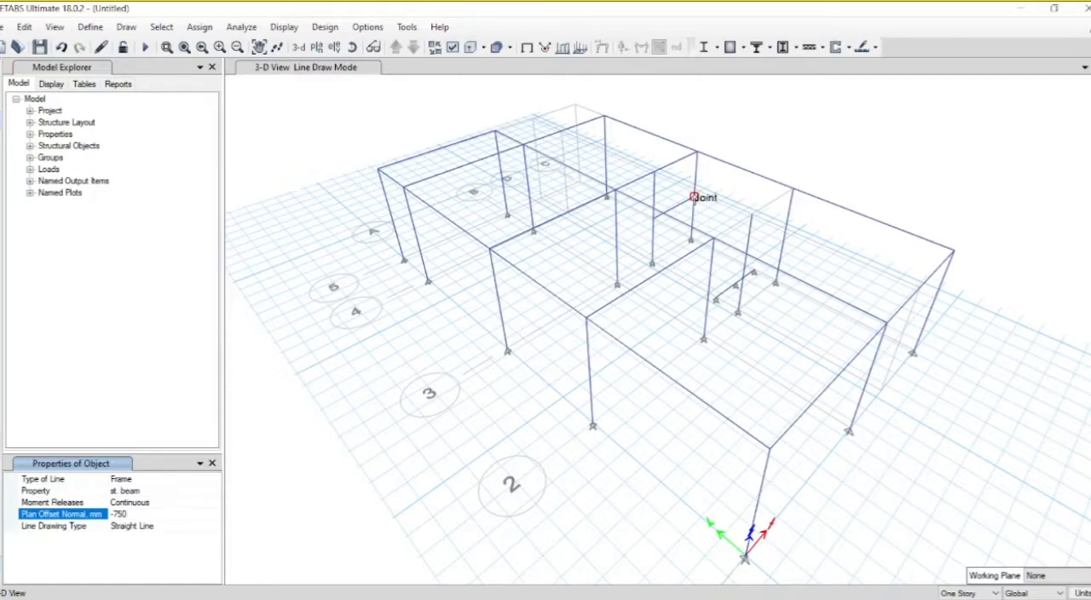
{"action": "left_click", "coordinate": [692, 196]}
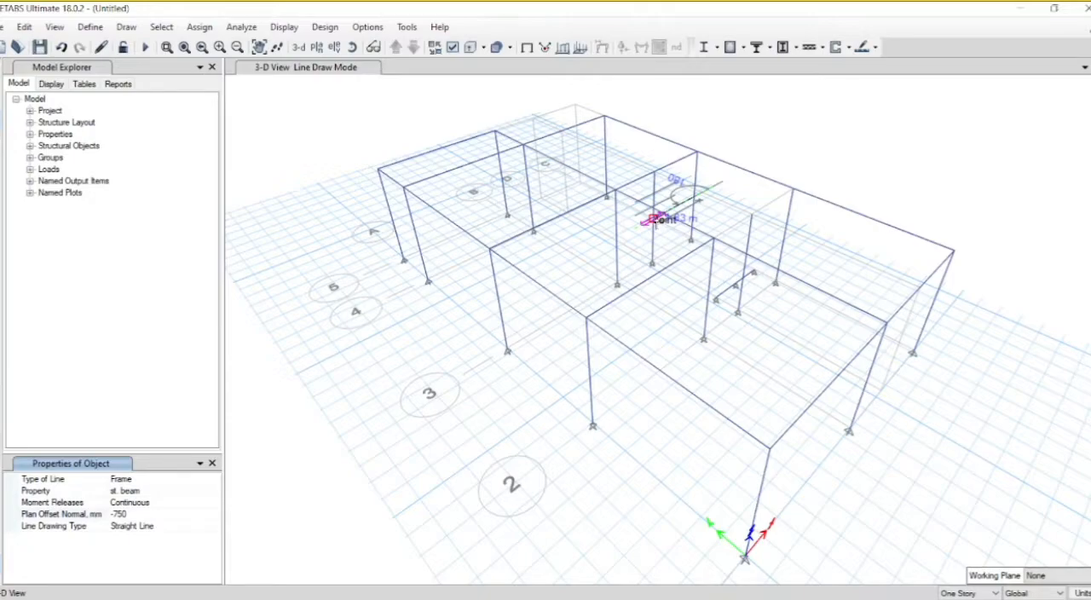
{"action": "left_click", "coordinate": [655, 220]}
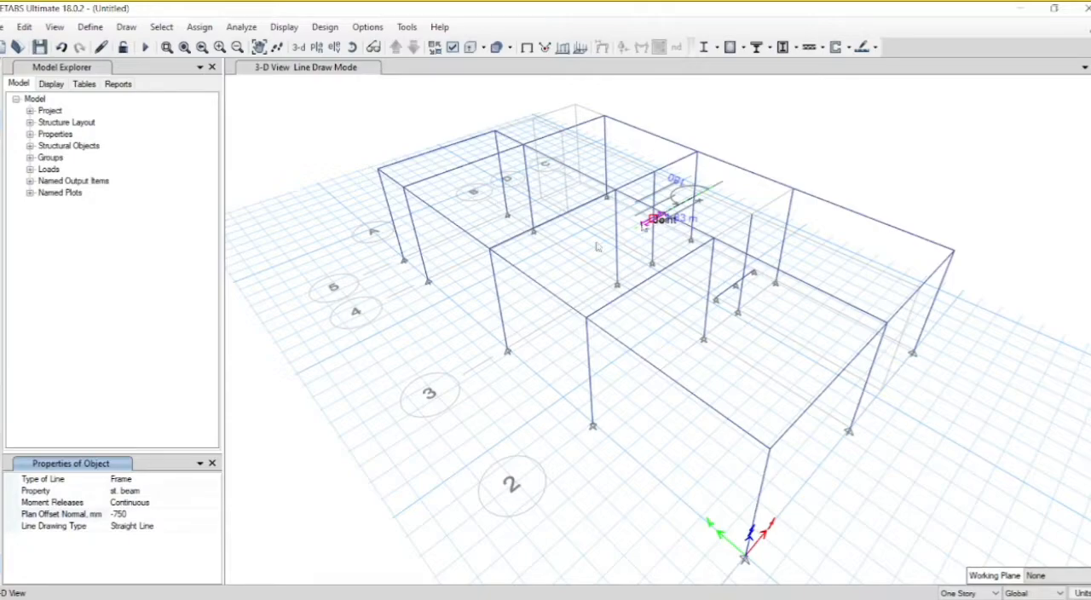
Step: Draw an st. beam parallel to the mid-height beam on grid 3 with a plan offset normal of 750 mm, and finish drawing
{"action": "left_click", "coordinate": [120, 515]}
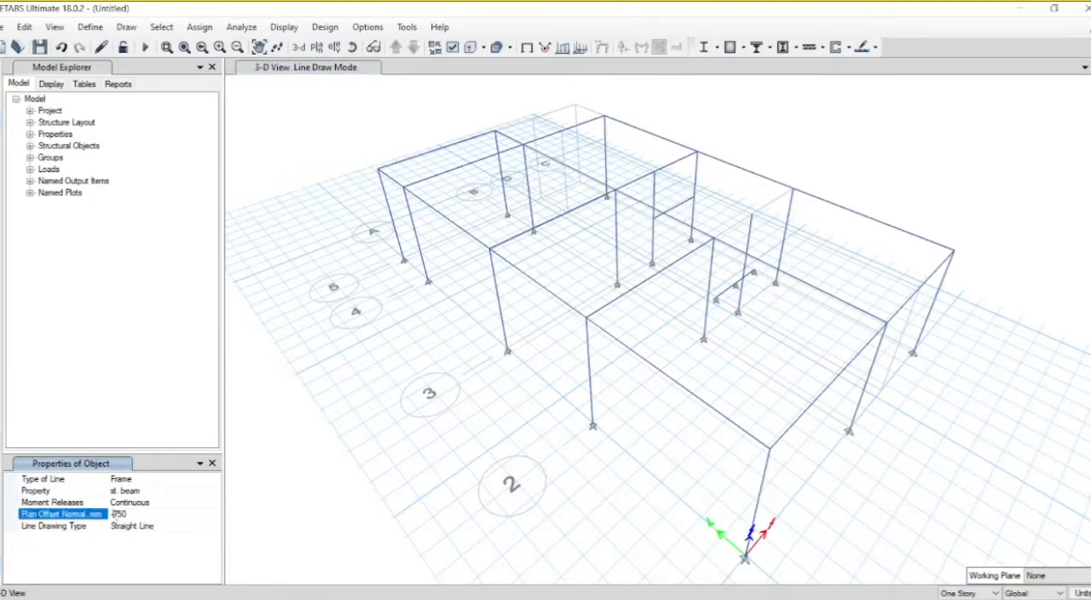
{"action": "key", "text": "BackSpace"}
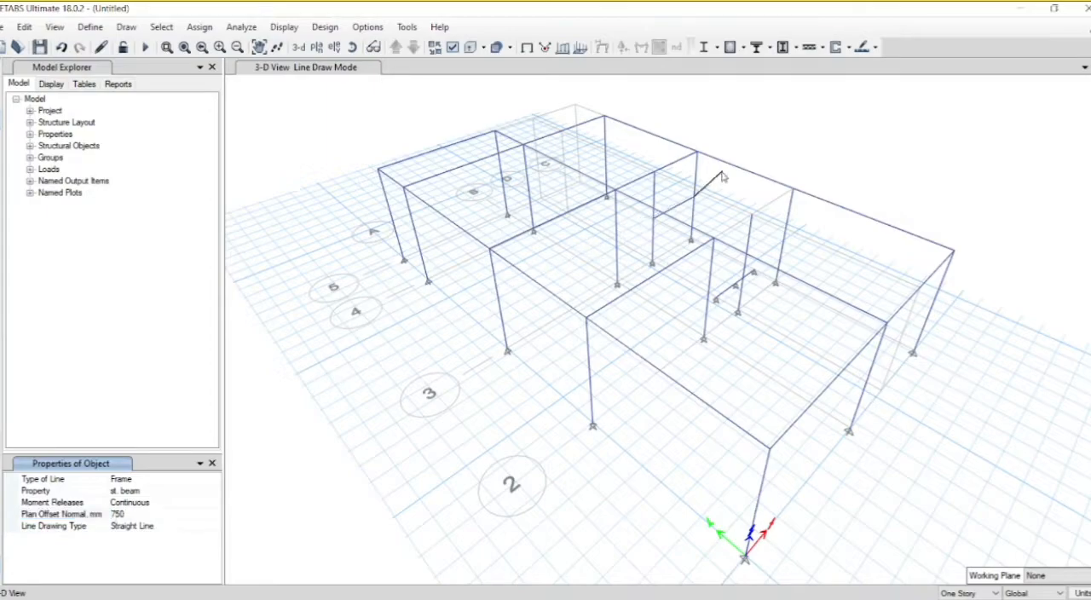
{"action": "left_click", "coordinate": [655, 219]}
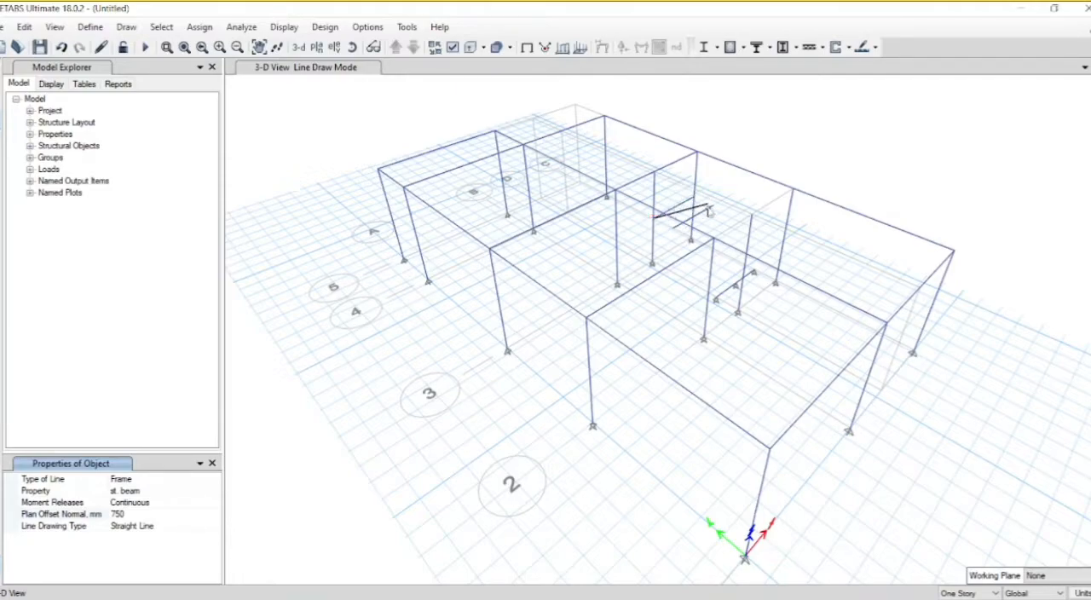
{"action": "key", "text": "Escape"}
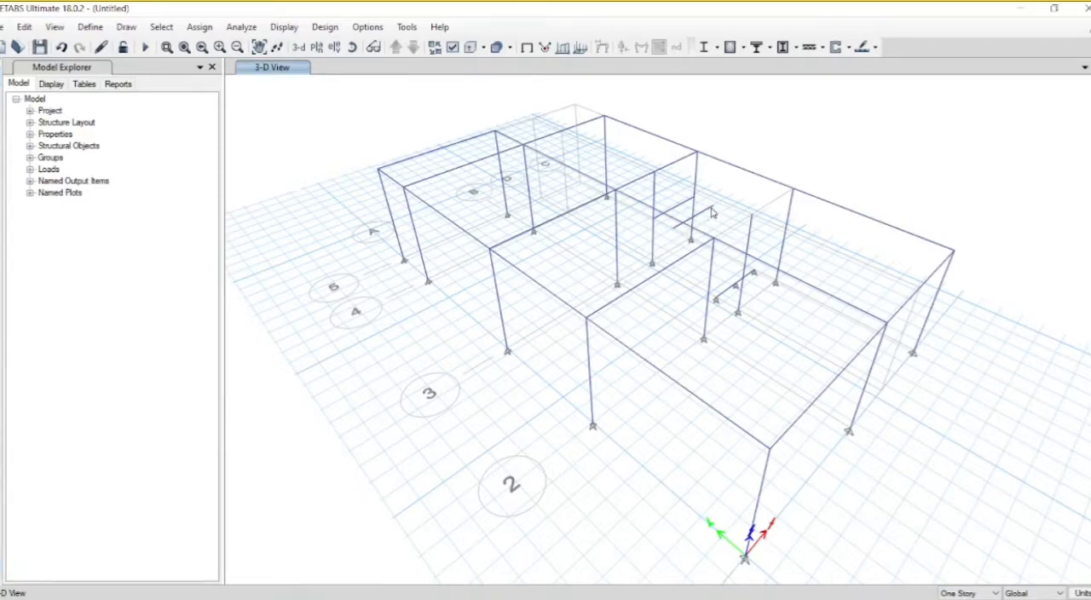
Step: Divide the offset mid-height landing beam into 2 frame objects
{"action": "left_click", "coordinate": [713, 212]}
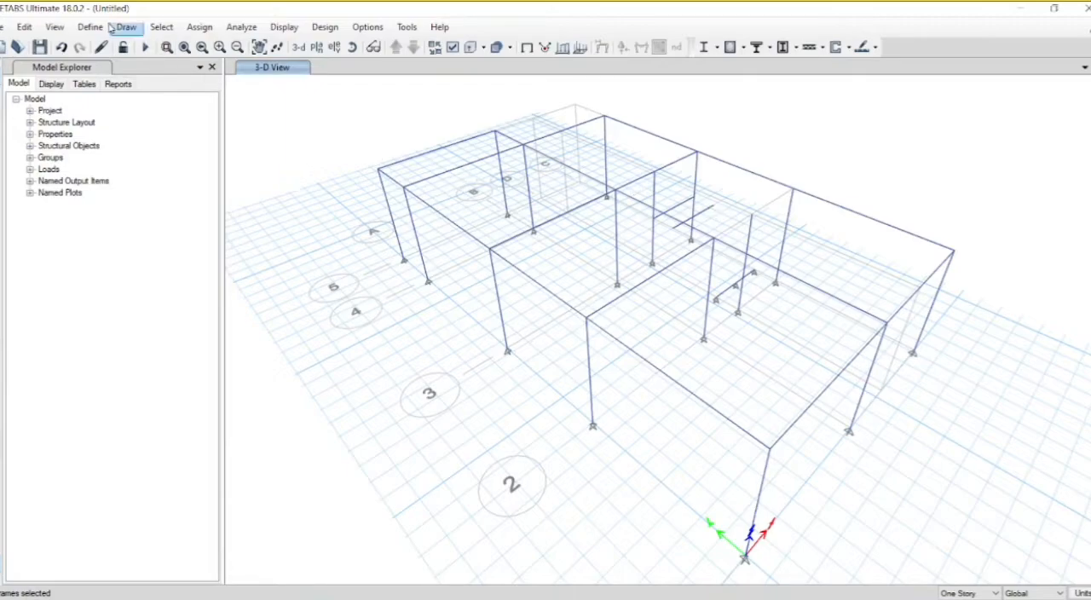
{"action": "left_click", "coordinate": [26, 28]}
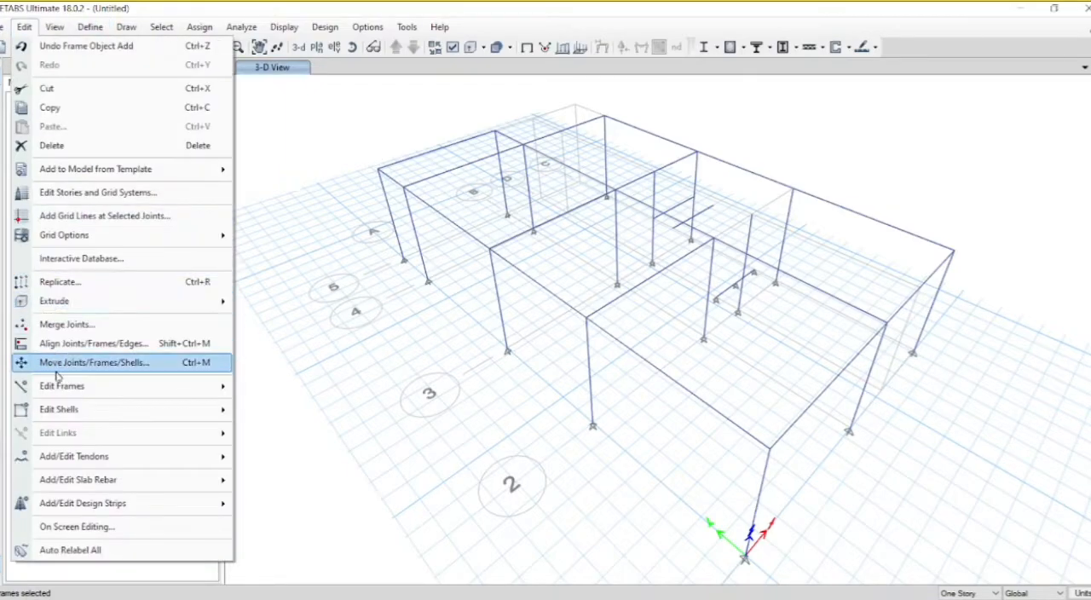
{"action": "mouse_move", "coordinate": [85, 388]}
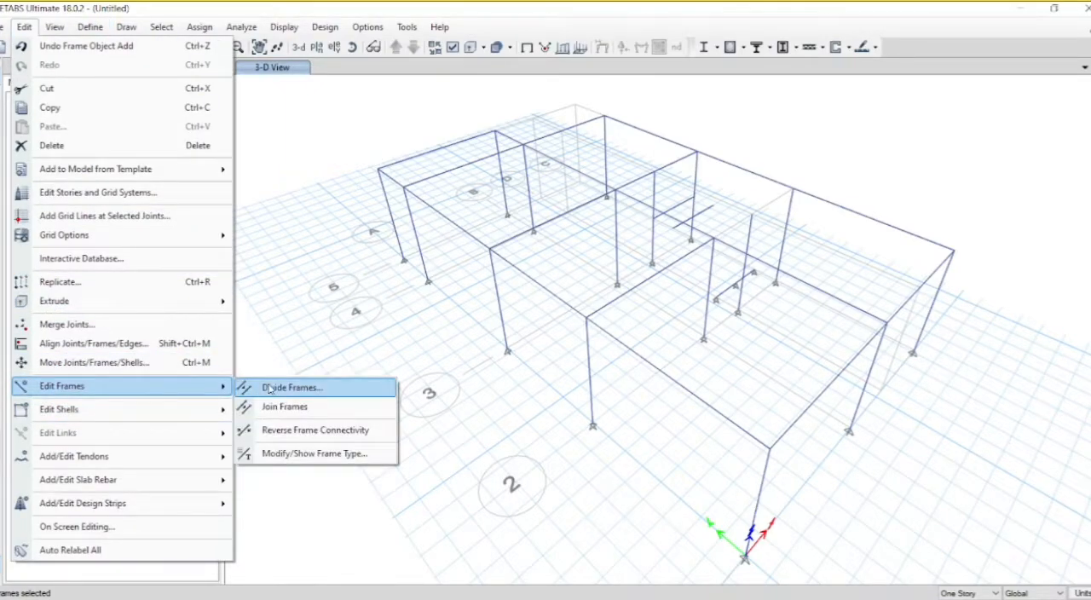
{"action": "left_click", "coordinate": [268, 387]}
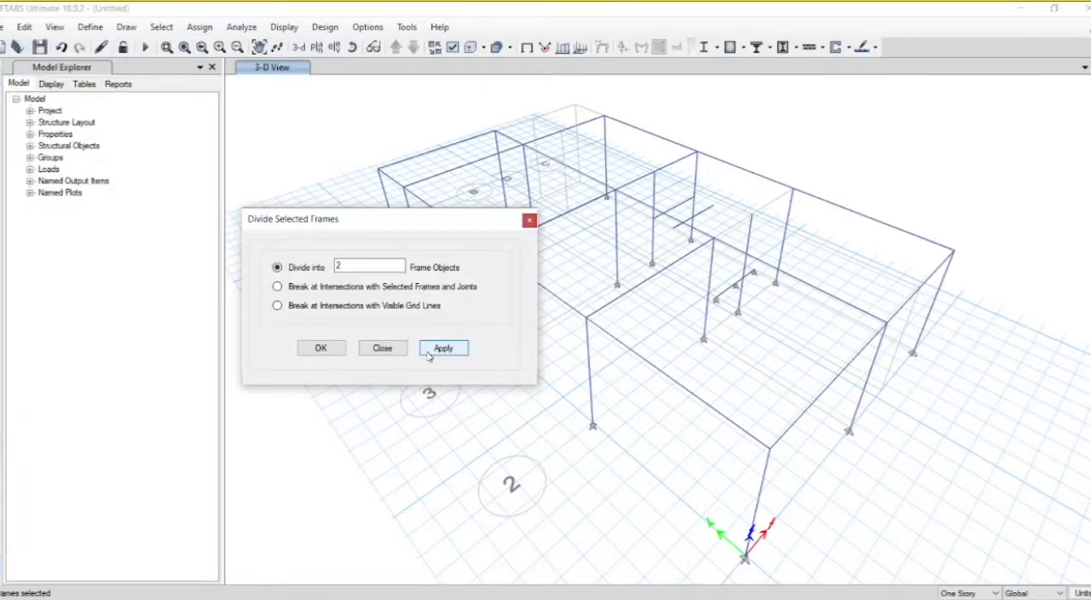
{"action": "left_click", "coordinate": [429, 353]}
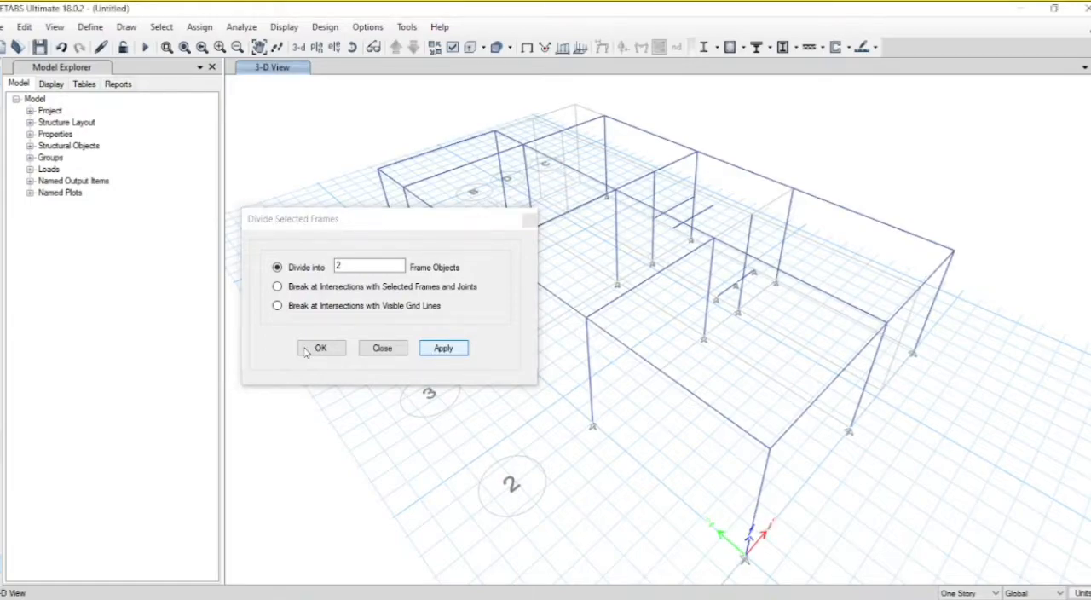
{"action": "left_click", "coordinate": [315, 348]}
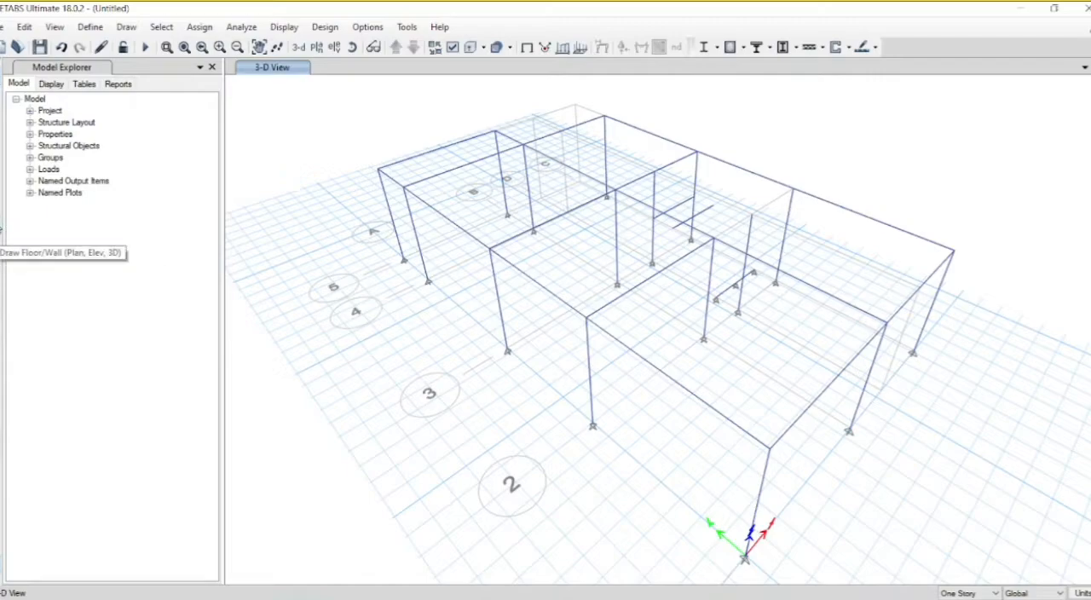
Step: Draw a sloped Slab125 stair flight joining the grid C halves of the Base-level stair beam and the offset landing beam
{"action": "left_click", "coordinate": [3, 230]}
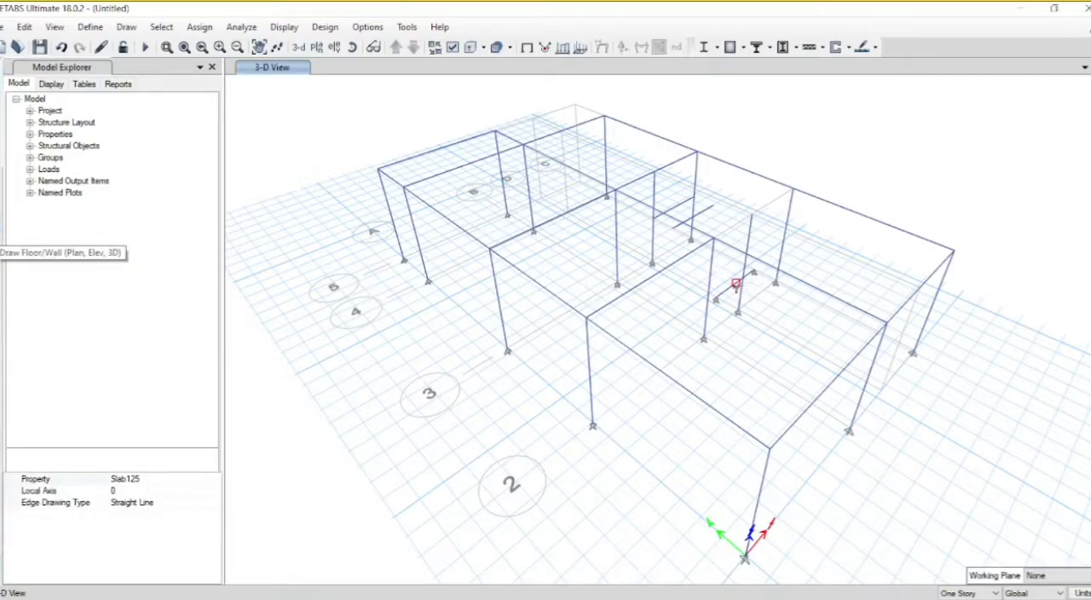
{"action": "left_click", "coordinate": [736, 283]}
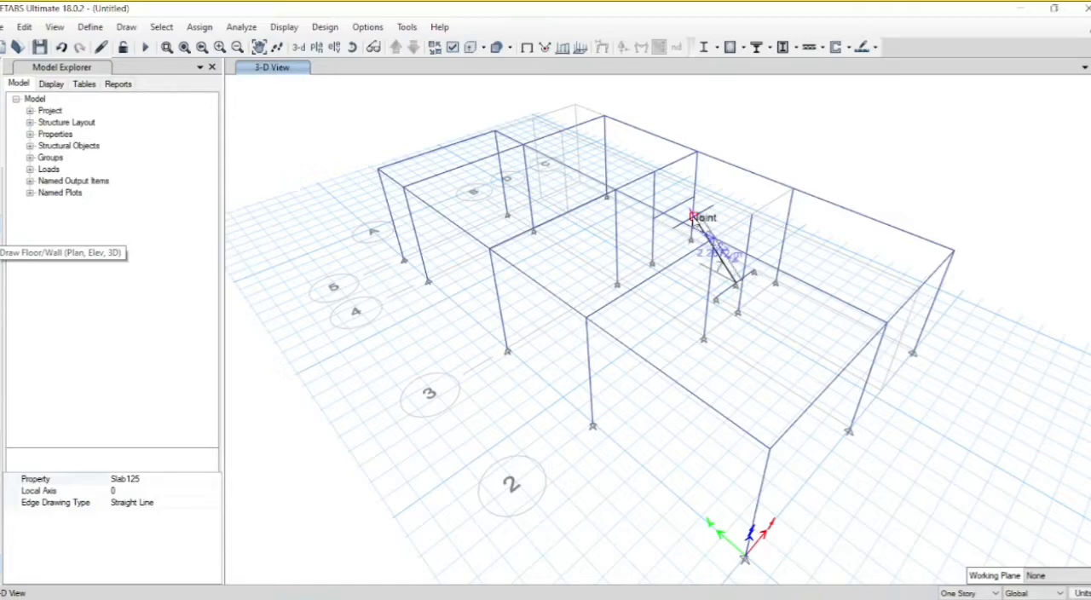
{"action": "left_click", "coordinate": [692, 216]}
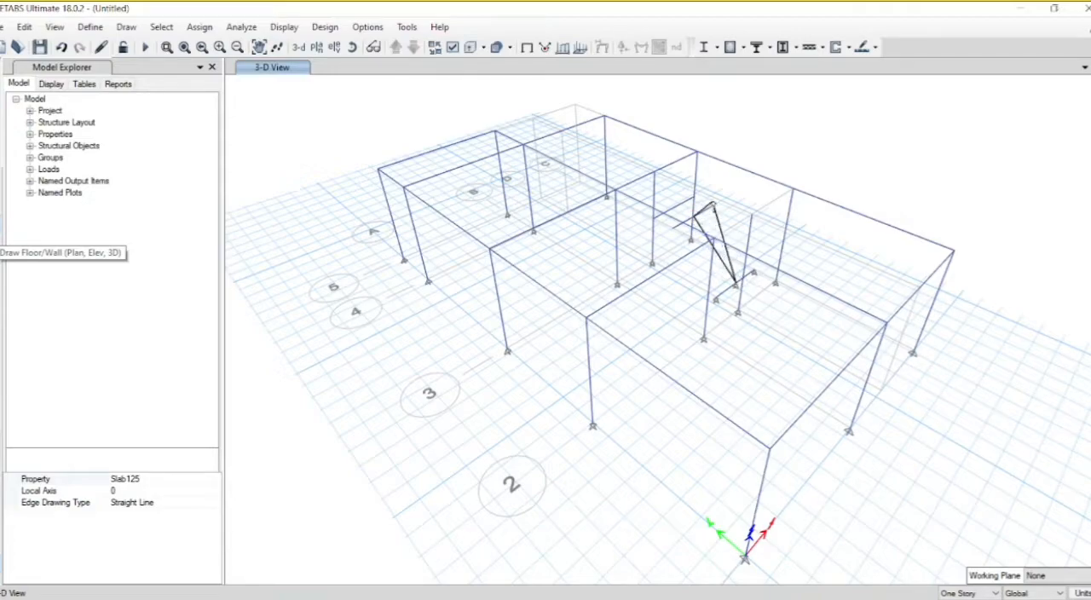
{"action": "left_click", "coordinate": [713, 207]}
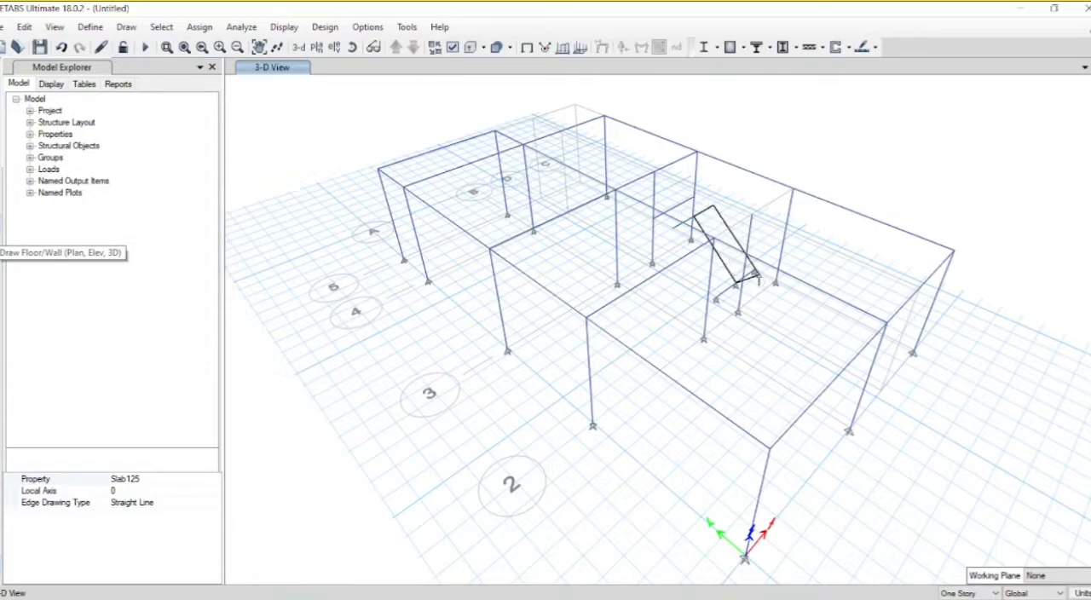
{"action": "left_click", "coordinate": [756, 273]}
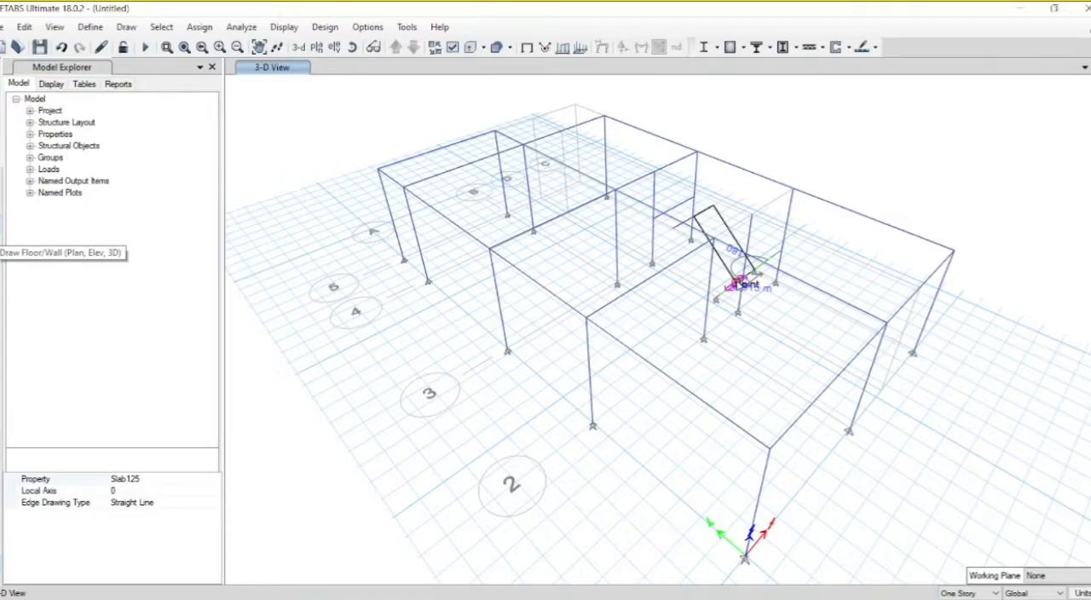
{"action": "left_click", "coordinate": [738, 284]}
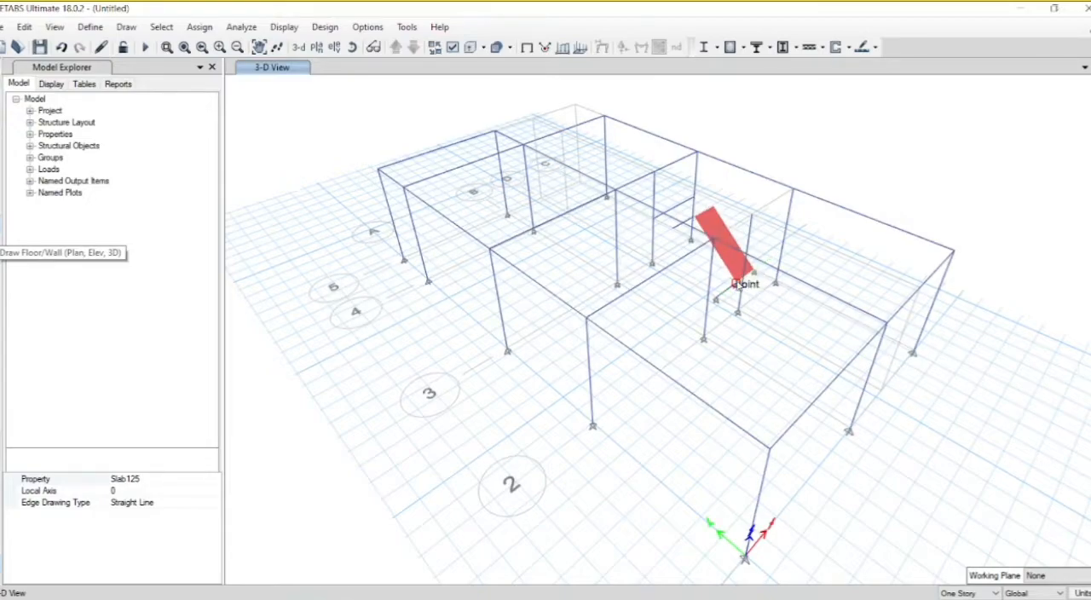
Step: Draw the mid-height stair landing with Slab125 between the grid 3 beam and the parallel offset landing beam
{"action": "left_click", "coordinate": [654, 221]}
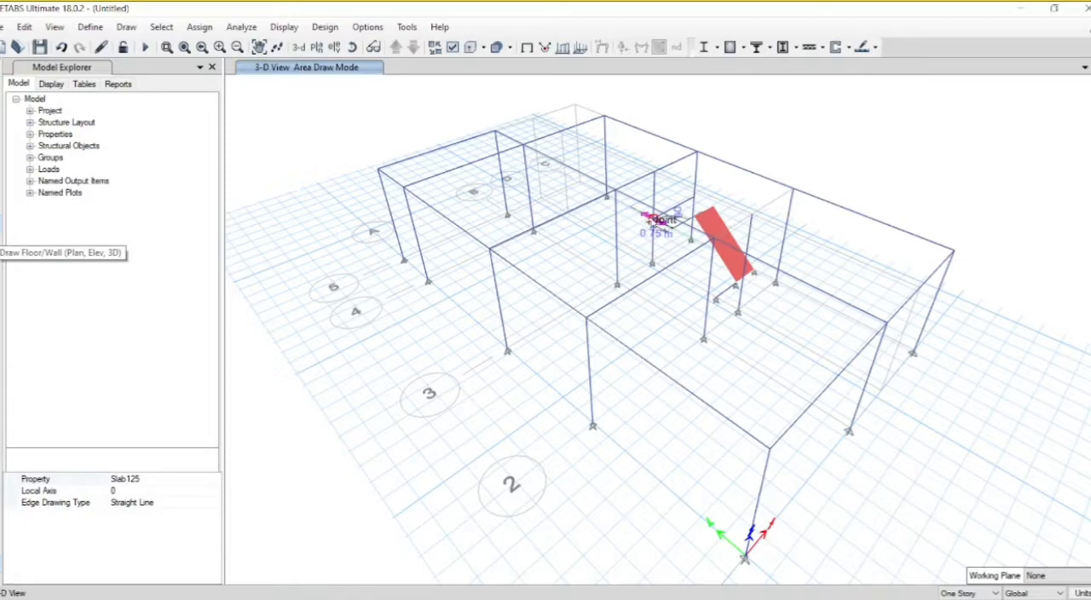
{"action": "left_click", "coordinate": [652, 223]}
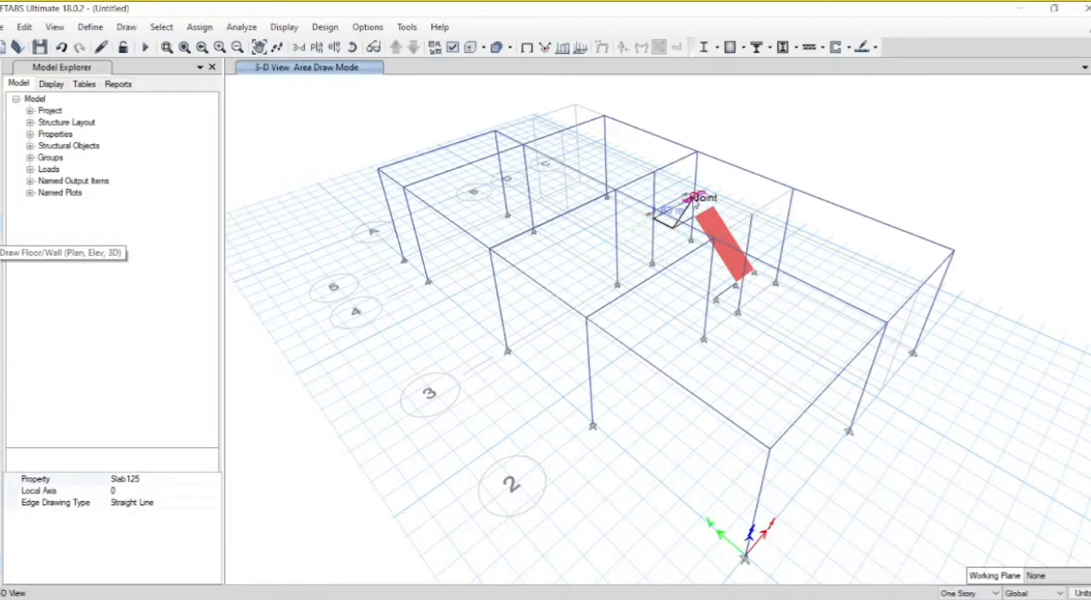
{"action": "left_click", "coordinate": [694, 197]}
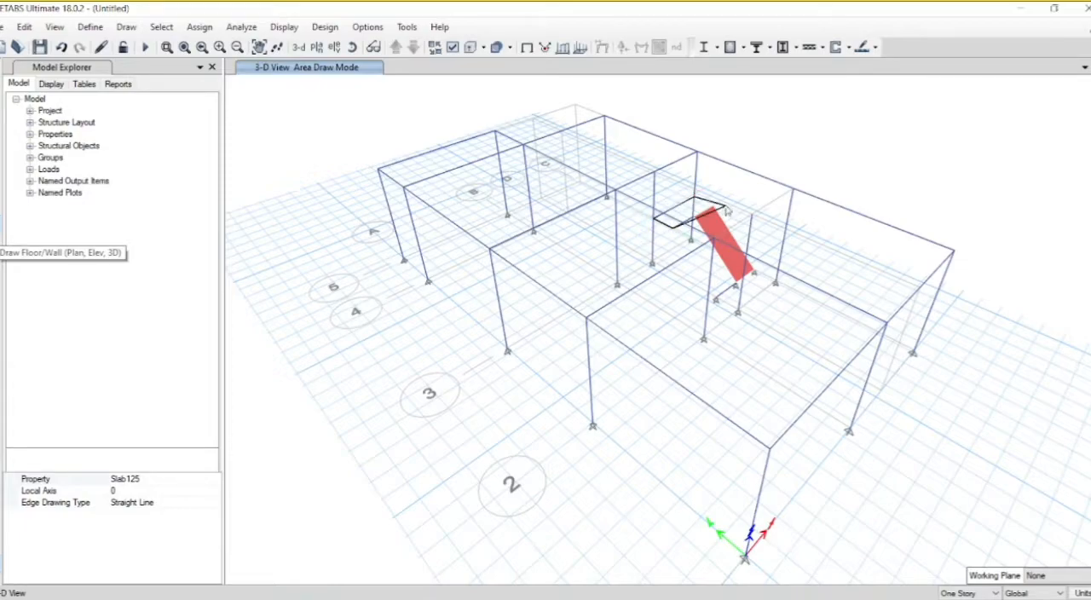
{"action": "left_click", "coordinate": [672, 230]}
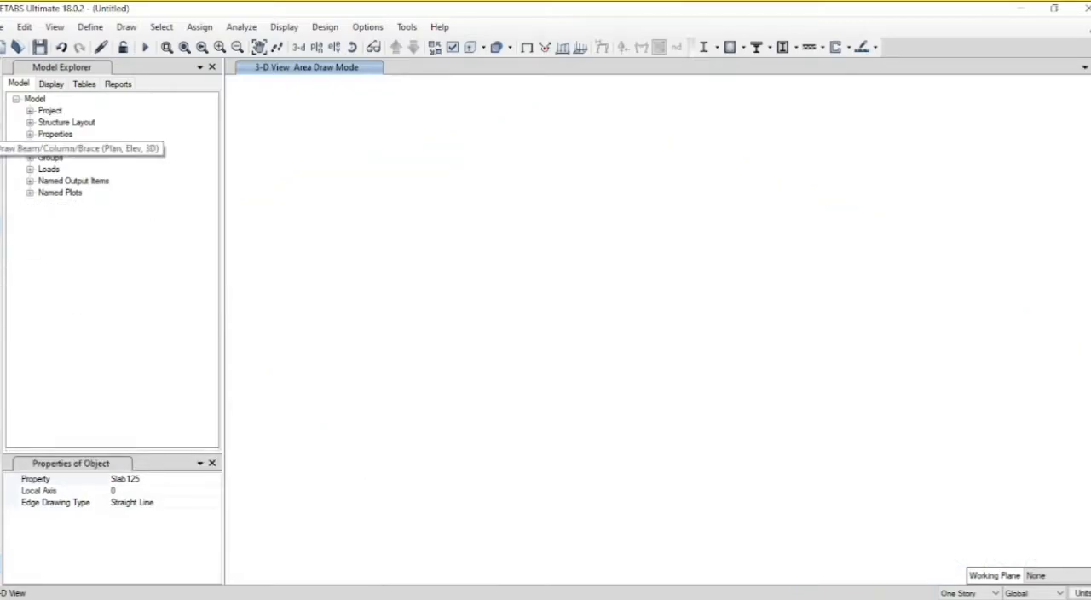
Step: Draw a Story1 st. beam between grids C and D along grid 2 with a plan offset normal of -750 mm, and finish drawing
{"action": "left_click", "coordinate": [1, 126]}
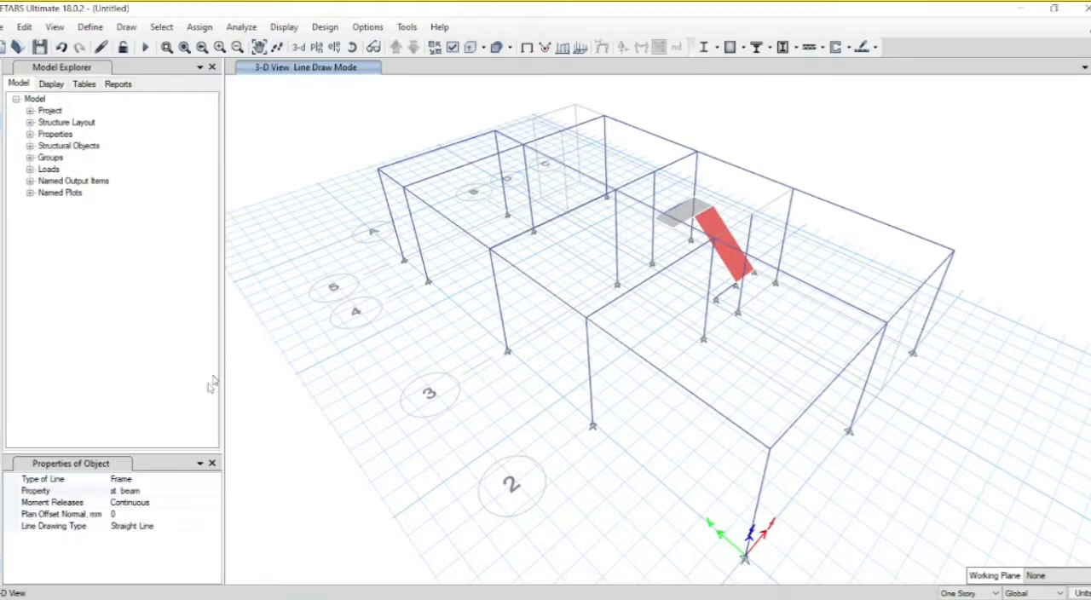
{"action": "left_click", "coordinate": [127, 513]}
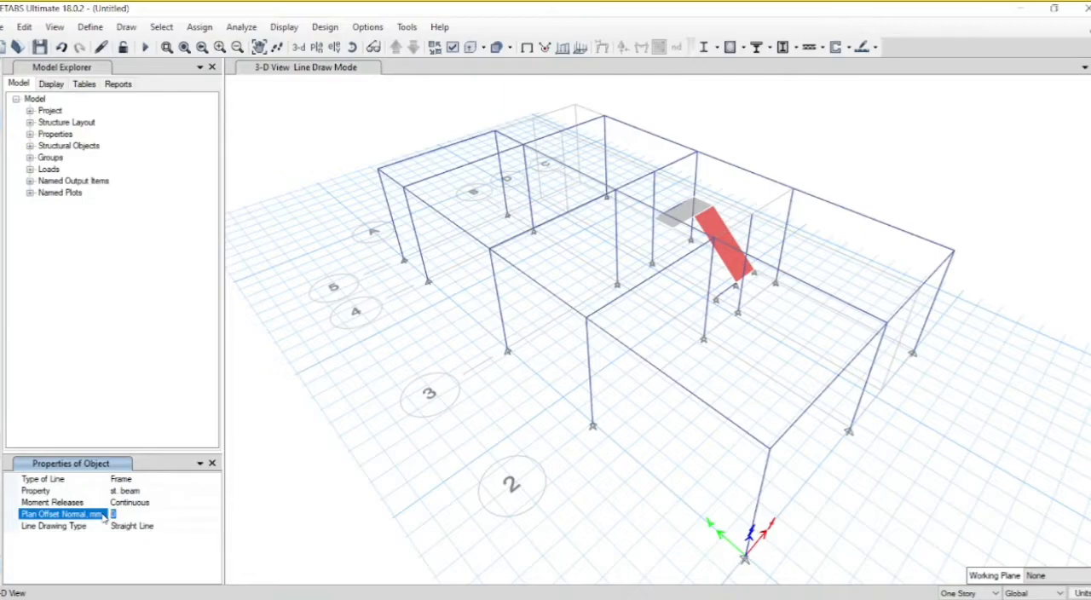
{"action": "type", "text": "-75"}
{"action": "left_click", "coordinate": [792, 189]}
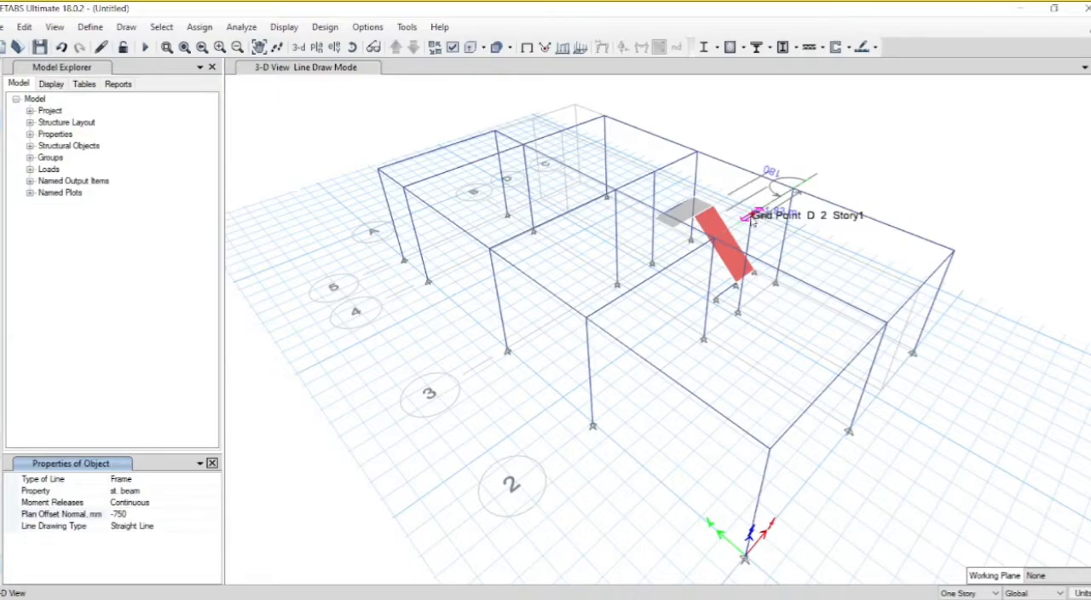
{"action": "left_click", "coordinate": [750, 218]}
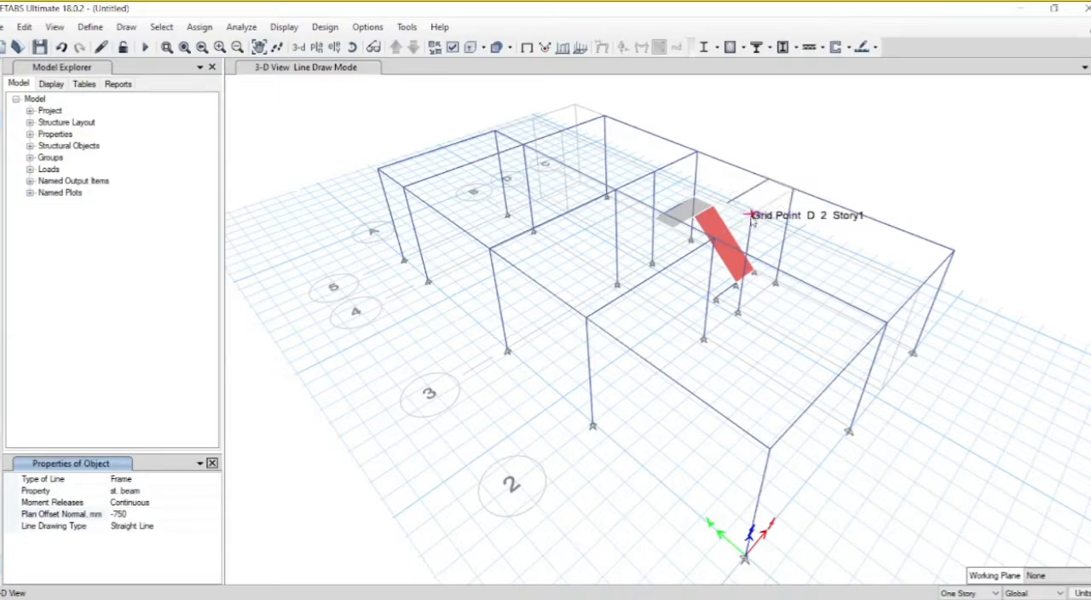
{"action": "key", "text": "Escape"}
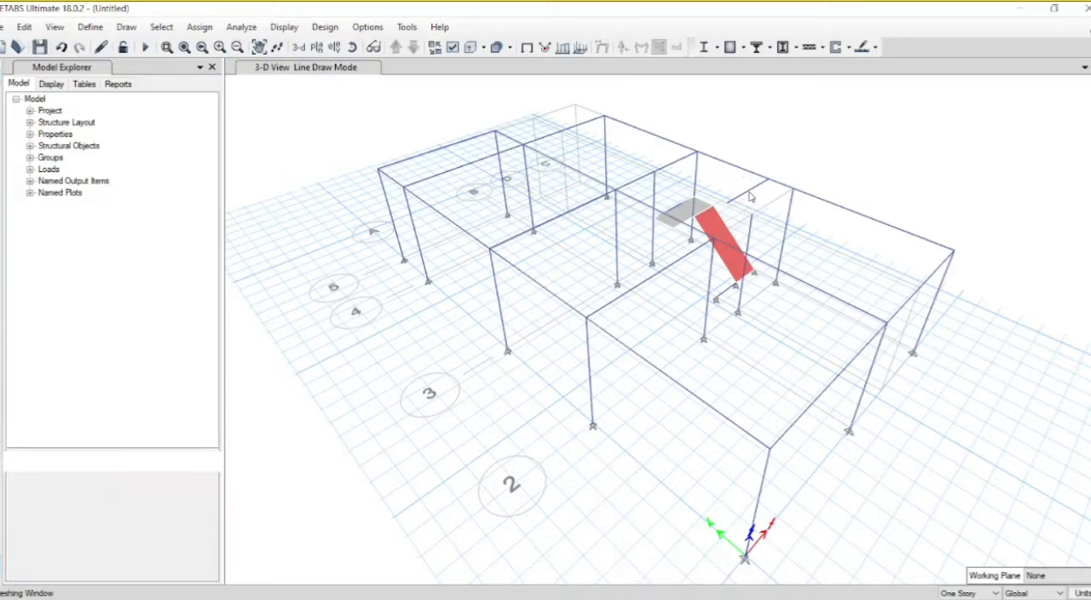
Step: Divide the offset Story1 stair beam into 2 frame objects and draw the upper sloped stair flight from it to the mid-height landing
{"action": "left_click", "coordinate": [688, 227]}
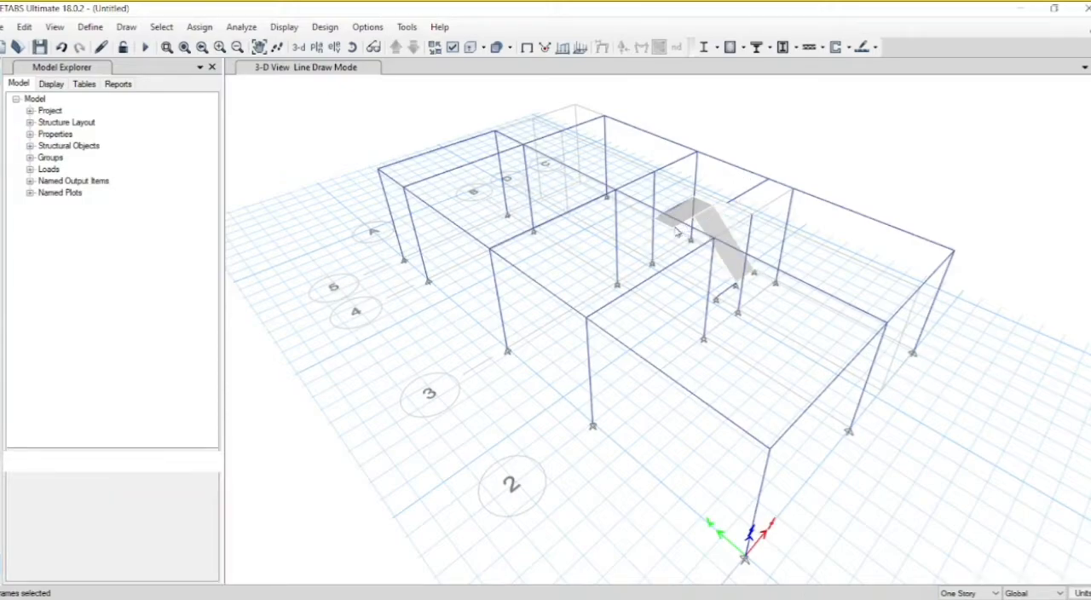
{"action": "left_click", "coordinate": [352, 47]}
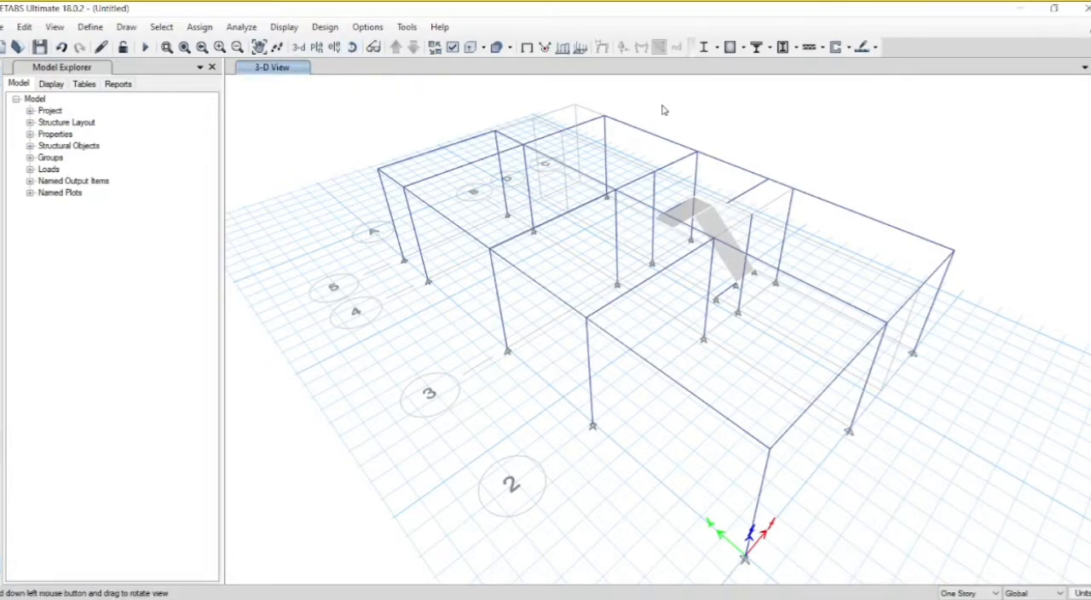
{"action": "left_click_drag", "start_coordinate": [670, 114], "coordinate": [407, 68]}
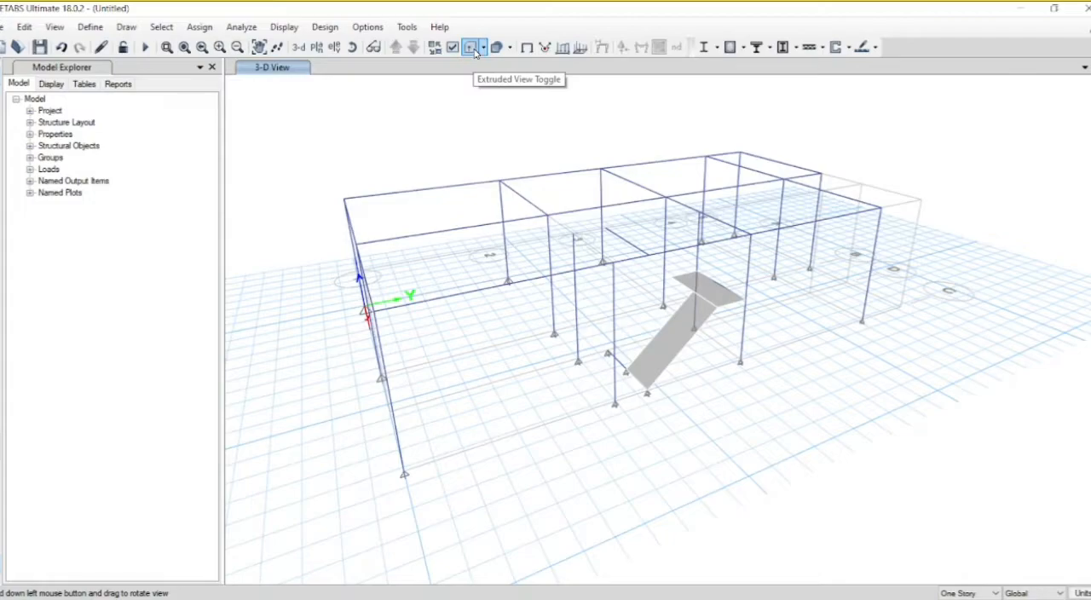
{"action": "left_click", "coordinate": [474, 48]}
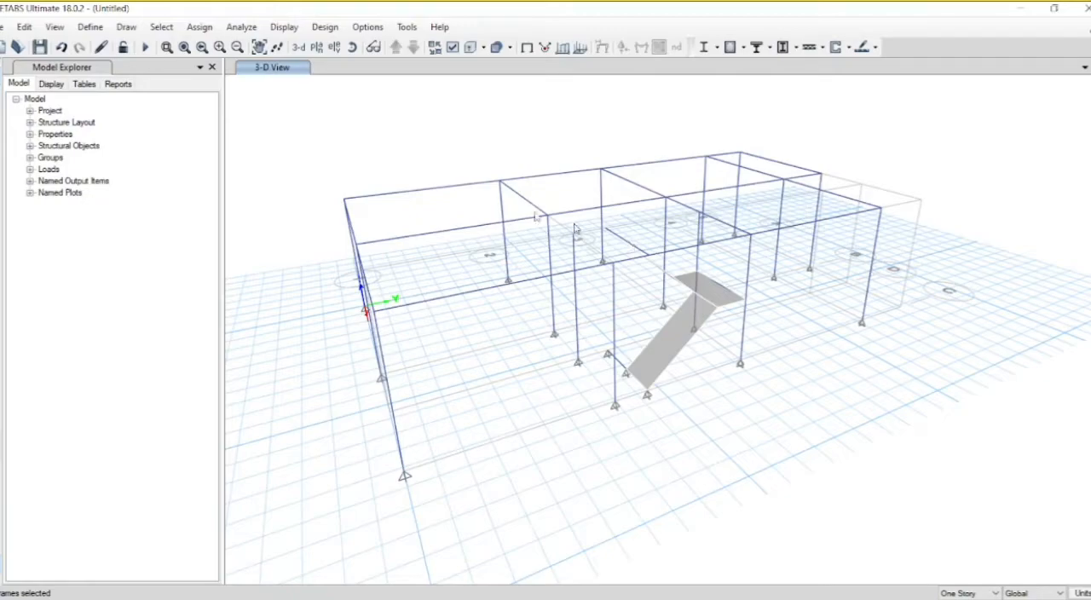
{"action": "left_click", "coordinate": [24, 27]}
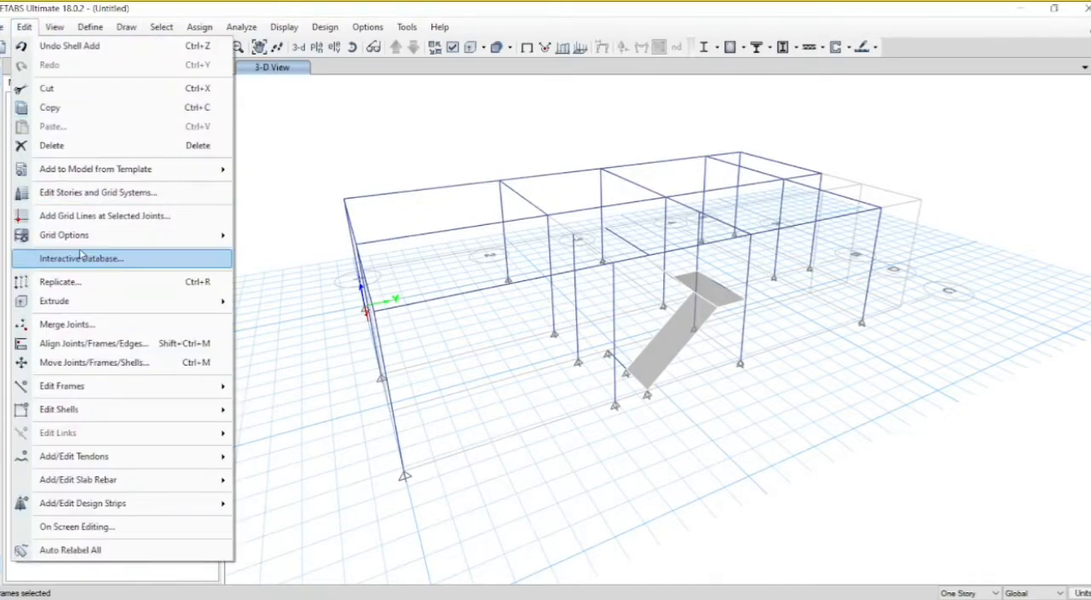
{"action": "mouse_move", "coordinate": [133, 397]}
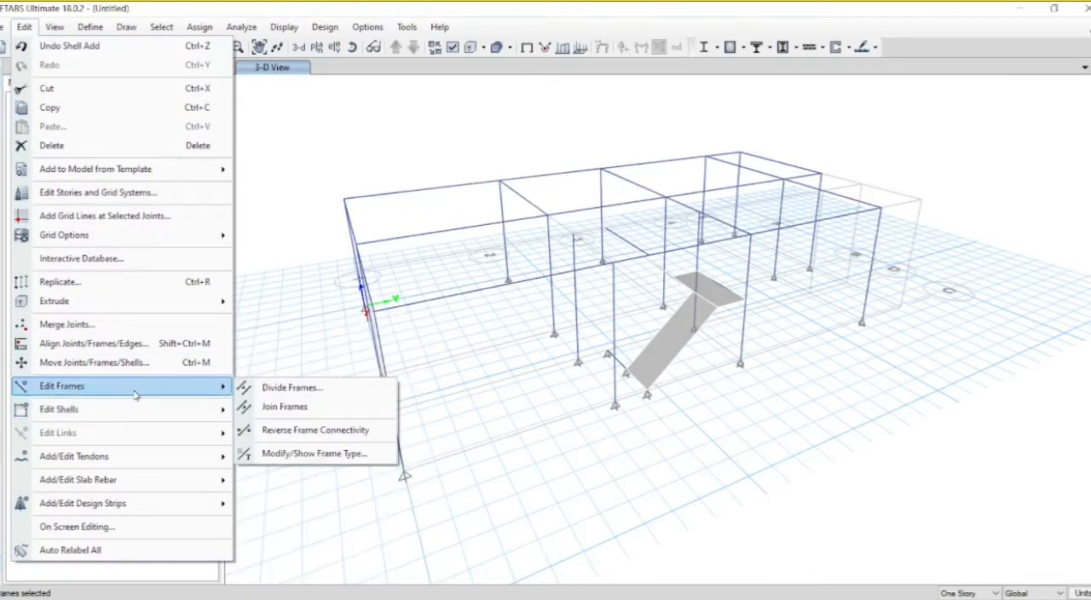
{"action": "left_click", "coordinate": [270, 396]}
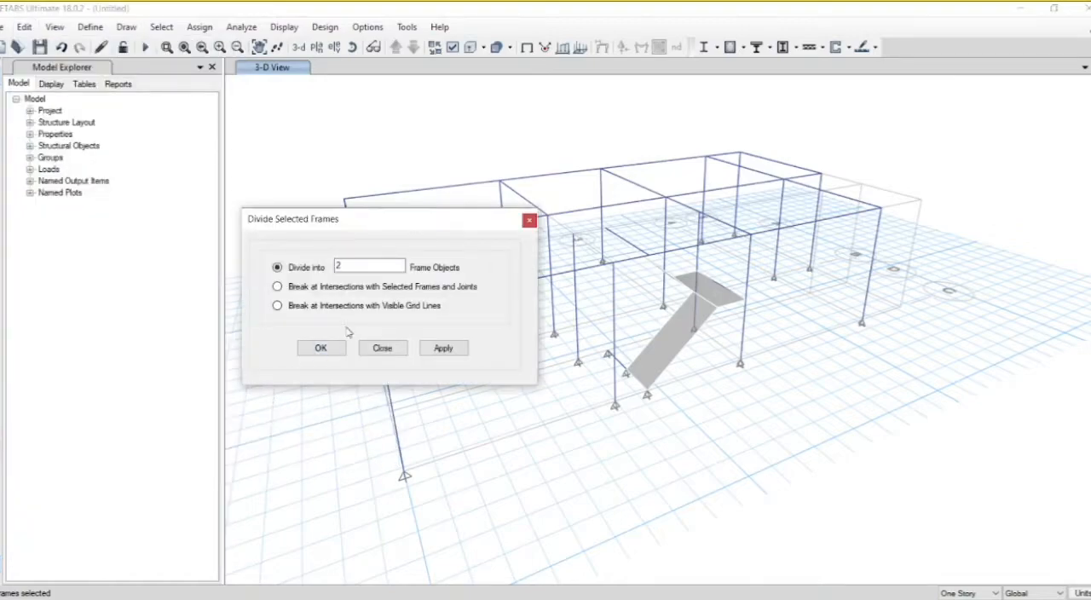
{"action": "left_click", "coordinate": [436, 356]}
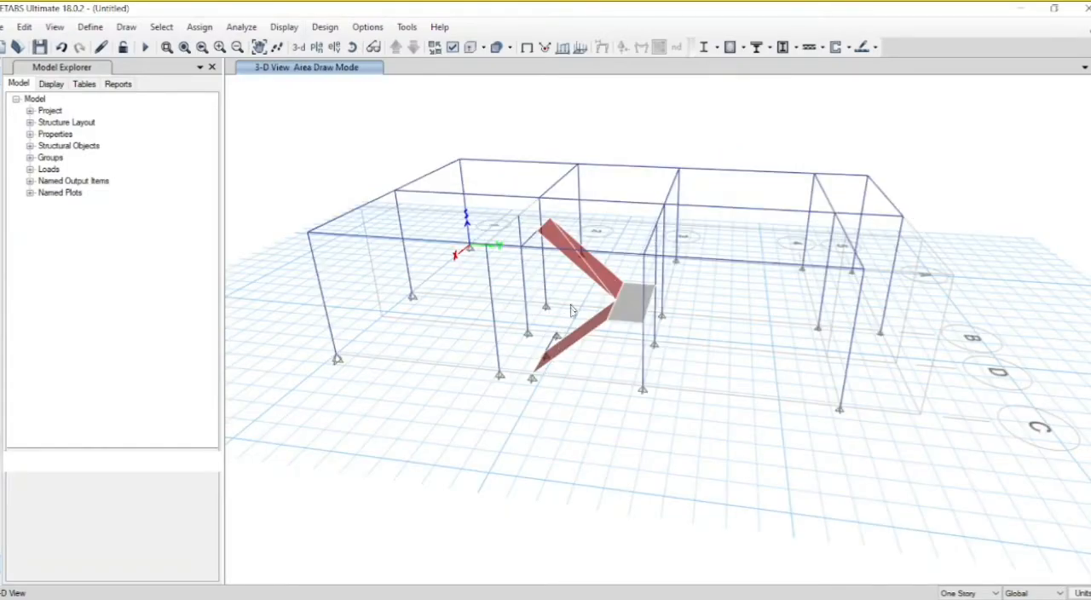
{"action": "key", "text": "Escape"}
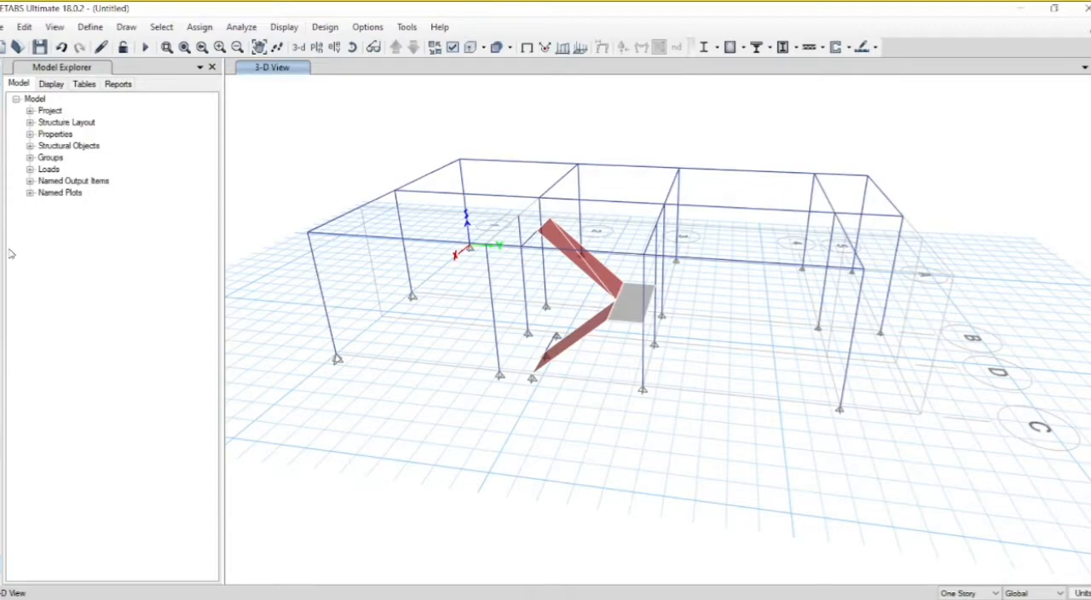
Step: In the Story1 plan view, fill the four bays between grids A and B from grid 1 to grid 5 with Slab125
{"action": "left_click", "coordinate": [315, 48]}
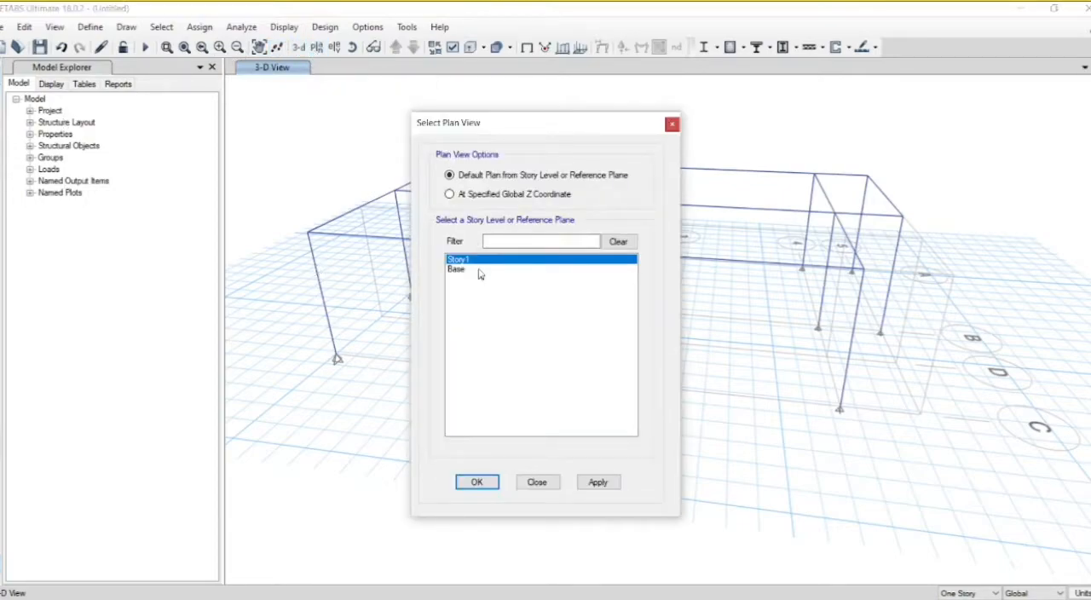
{"action": "left_click", "coordinate": [601, 483]}
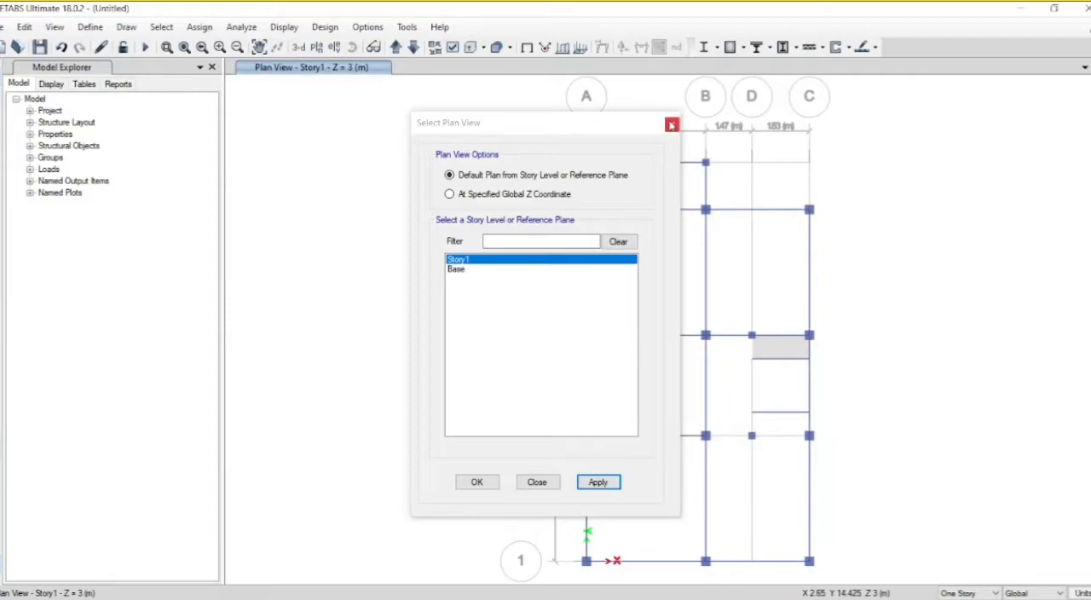
{"action": "left_click", "coordinate": [671, 125]}
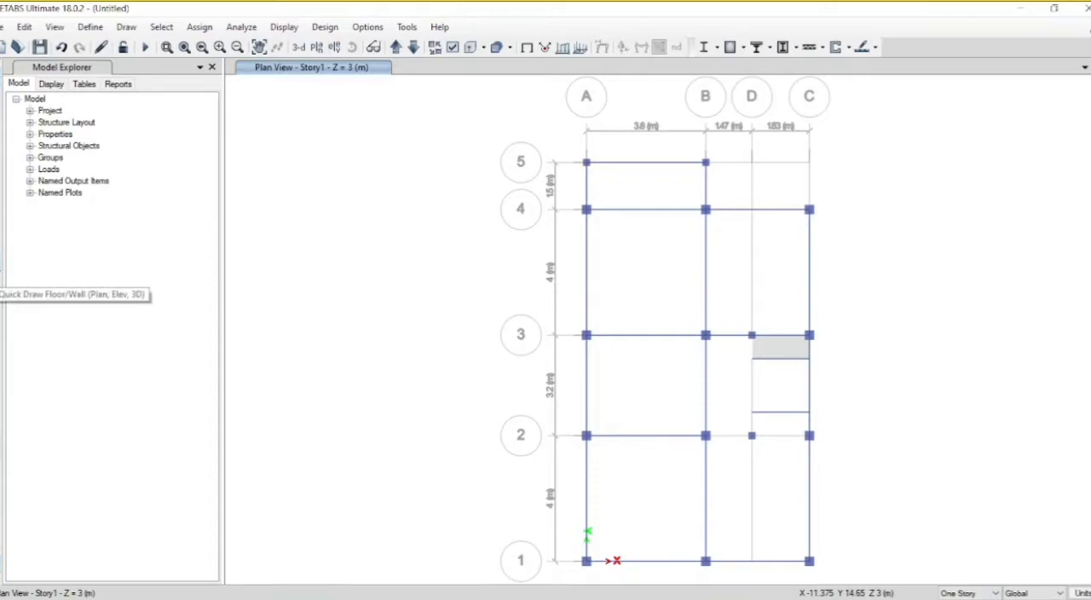
{"action": "left_click", "coordinate": [2, 277]}
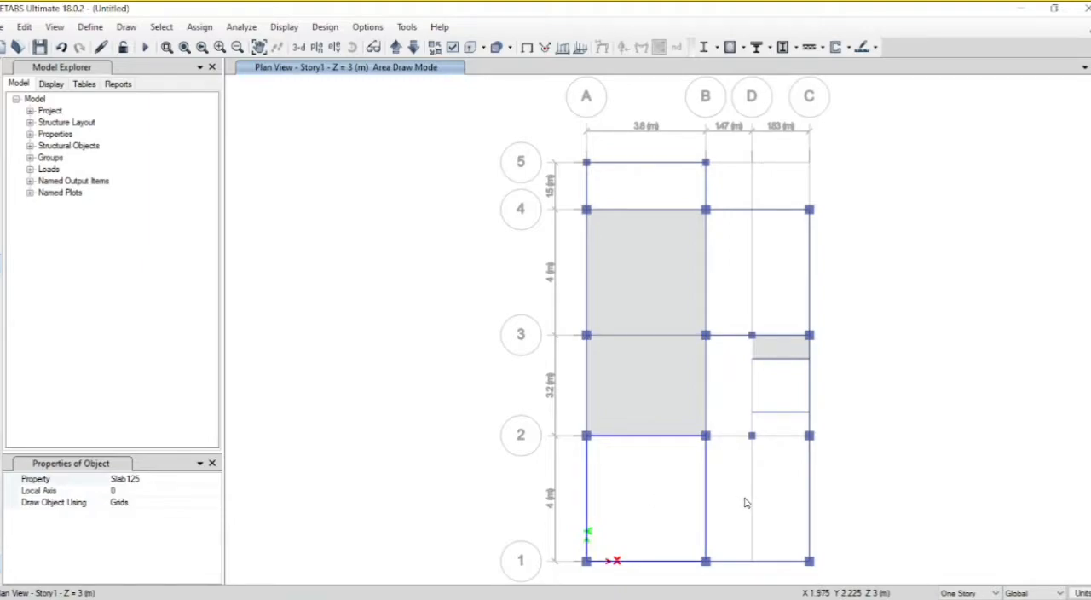
{"action": "left_click", "coordinate": [623, 198]}
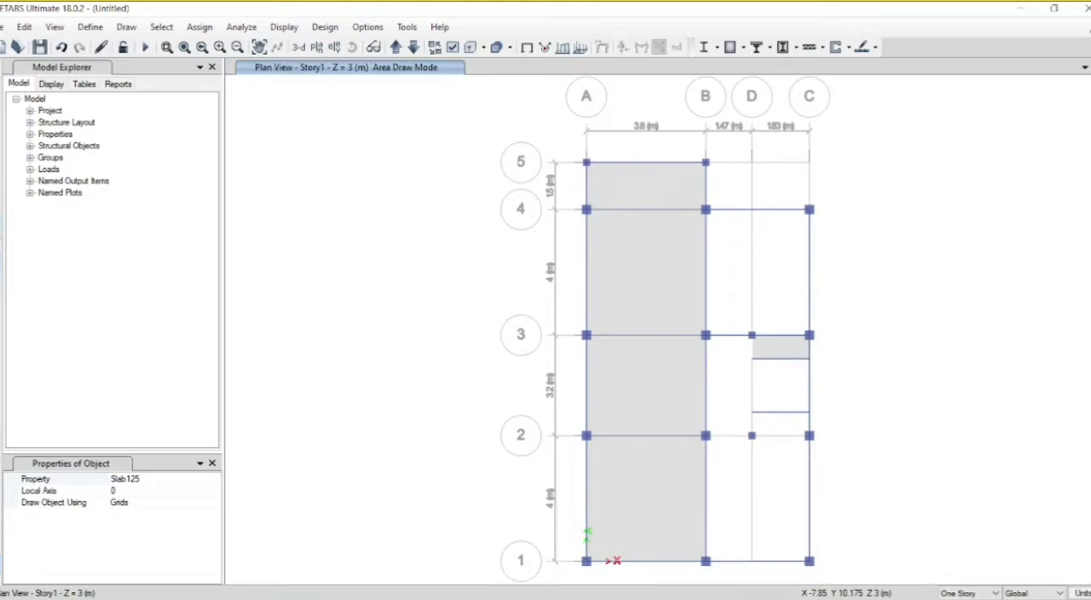
Step: Draw a Slab125 floor in the Story1 bay bounded by grids B, C, 3 and 4
{"action": "left_click", "coordinate": [1, 234]}
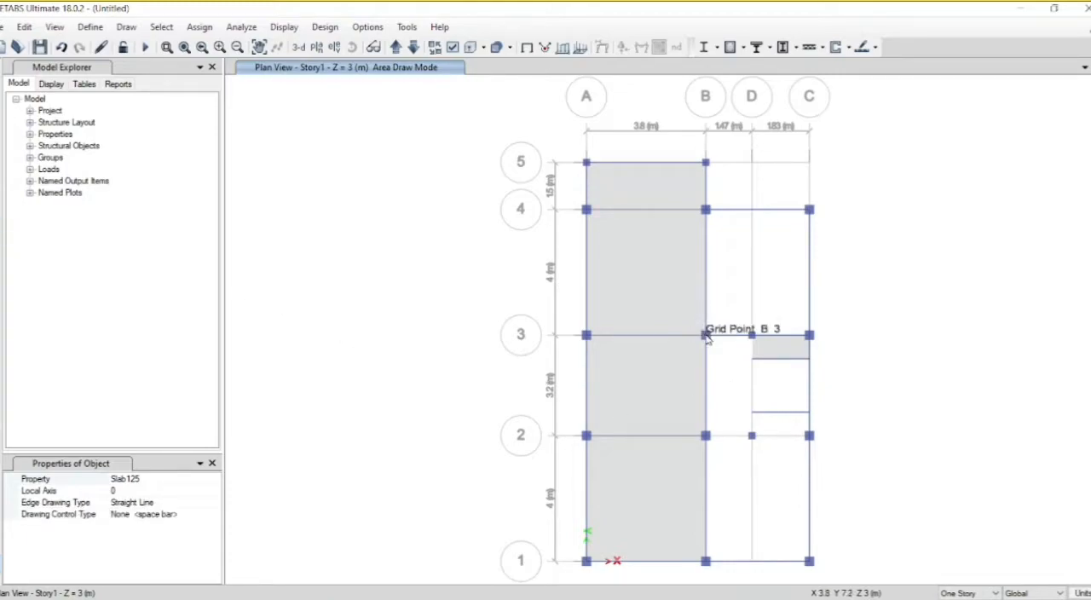
{"action": "left_click", "coordinate": [705, 335]}
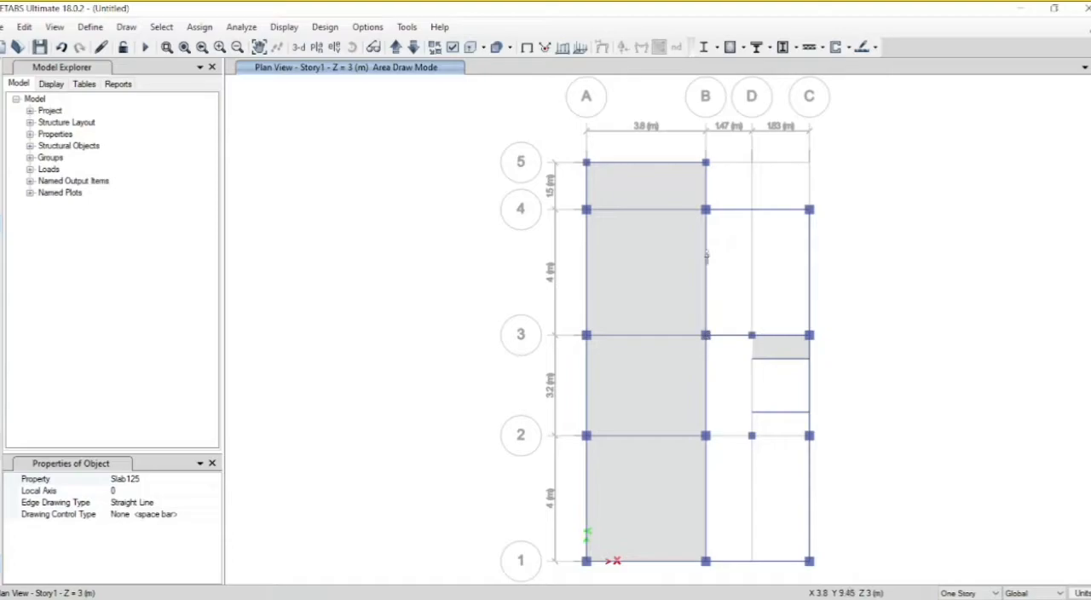
{"action": "left_click", "coordinate": [705, 208]}
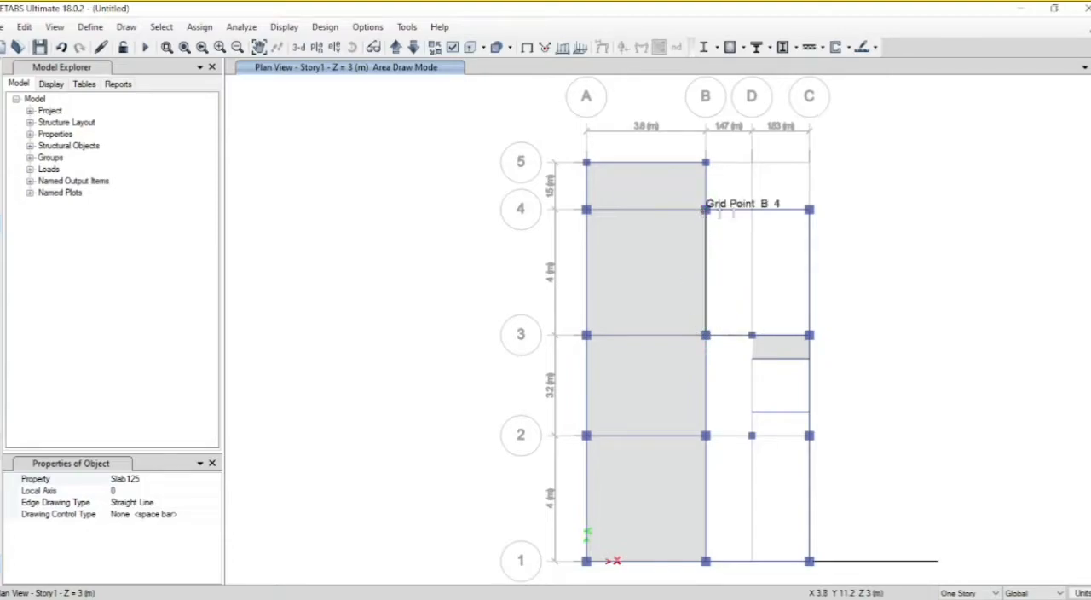
{"action": "left_click", "coordinate": [808, 208]}
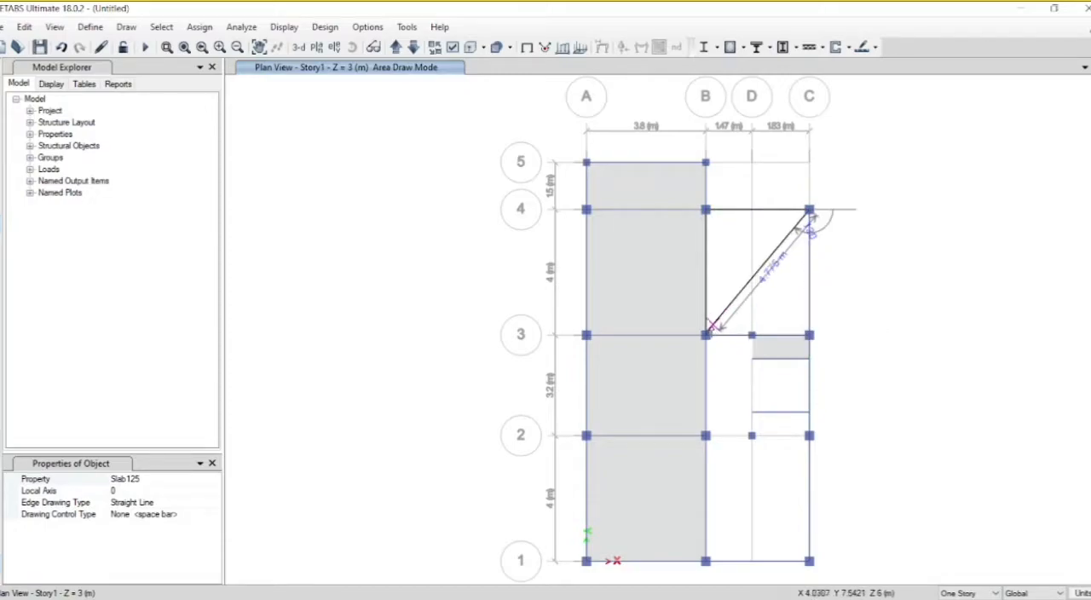
{"action": "left_click", "coordinate": [809, 334]}
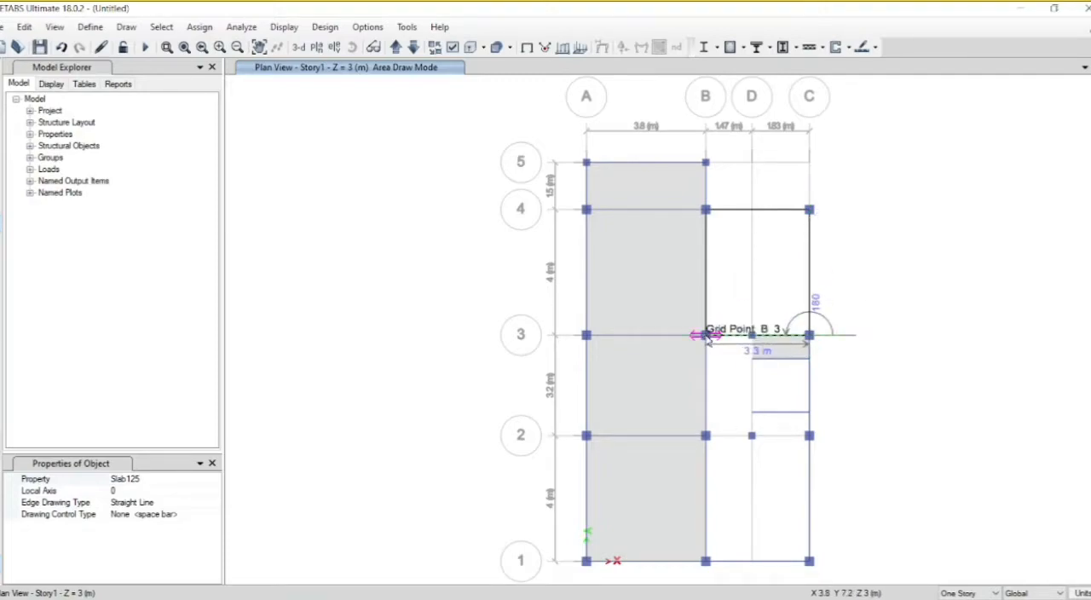
{"action": "double_click", "coordinate": [705, 335]}
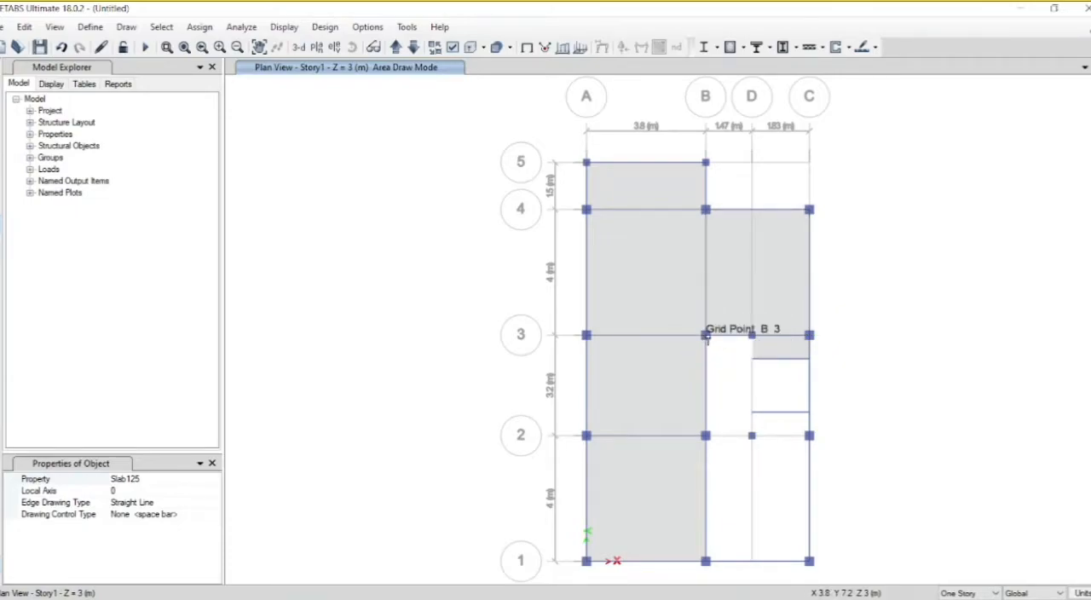
Step: Draw an L-shaped Slab125 floor around the stair opening through B3, B2, C2, both ends of the offset Story1 stair beam, and D3
{"action": "left_click", "coordinate": [705, 335]}
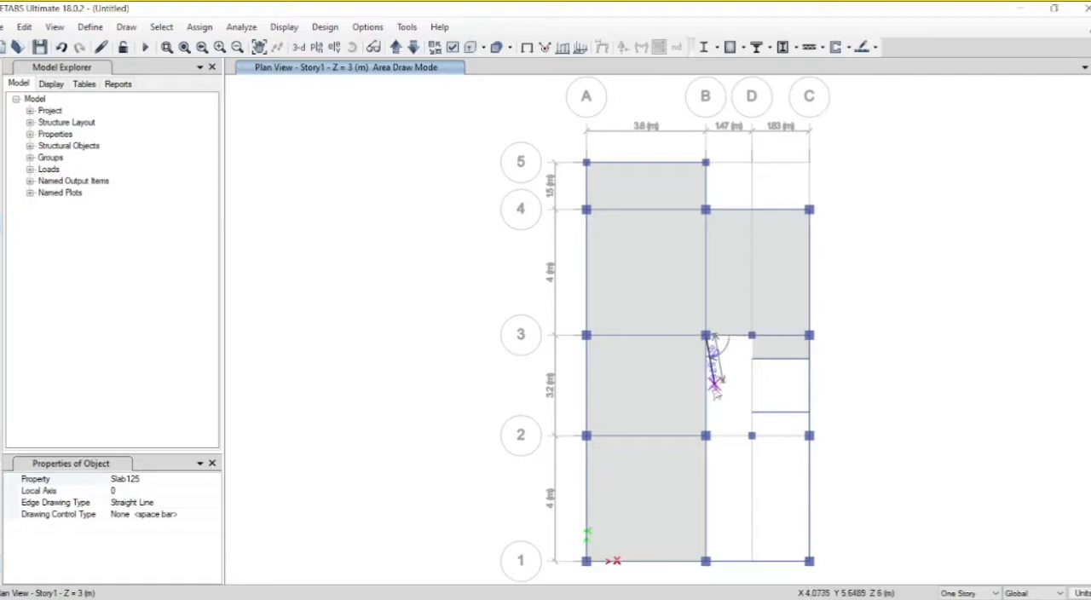
{"action": "left_click", "coordinate": [705, 435]}
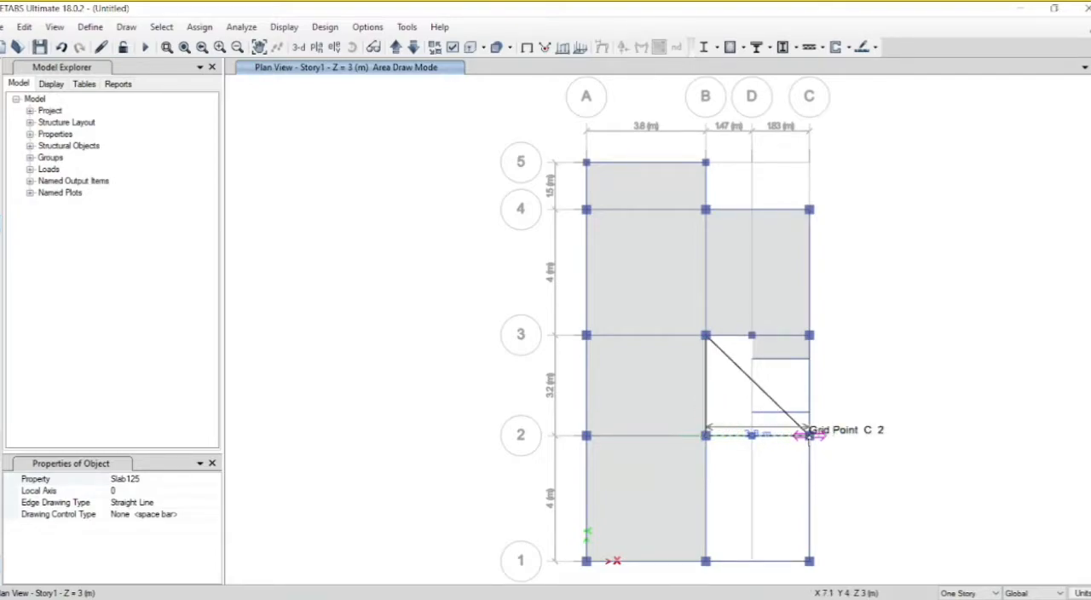
{"action": "left_click", "coordinate": [809, 436]}
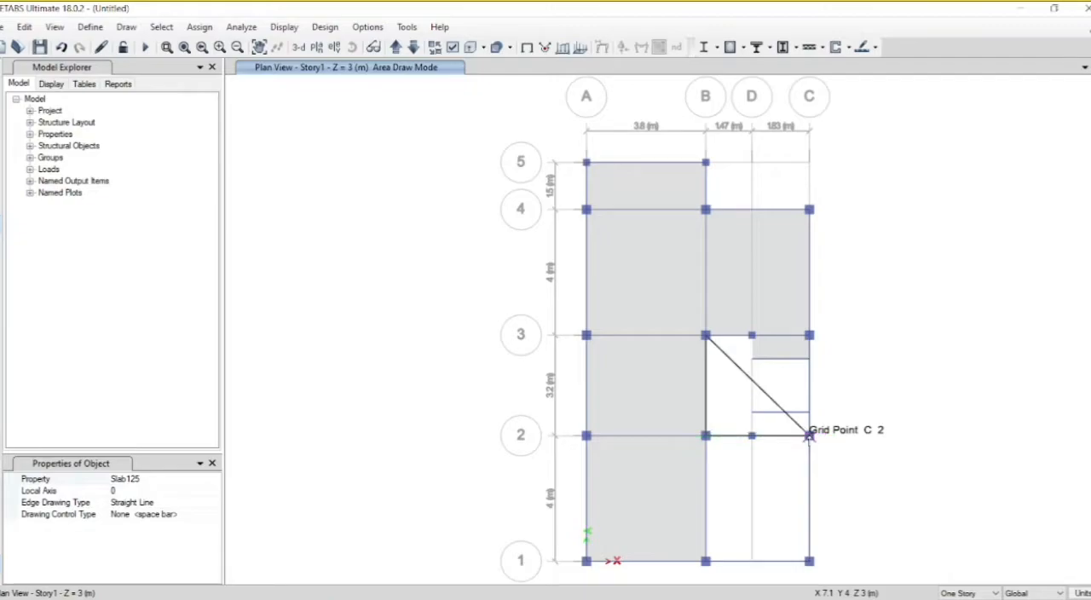
{"action": "left_click", "coordinate": [300, 48]}
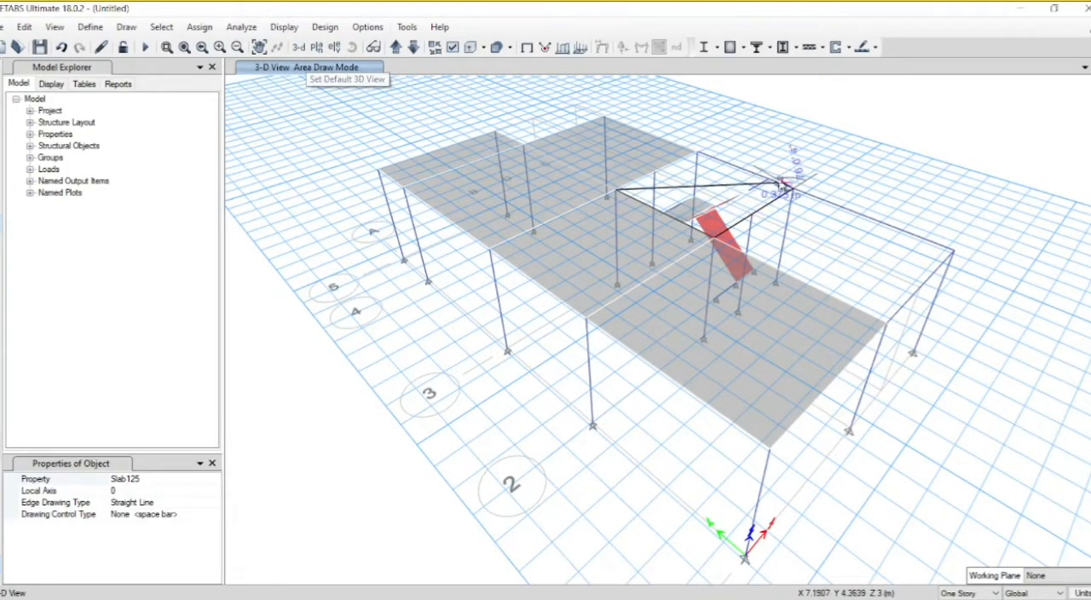
{"action": "left_click", "coordinate": [770, 181]}
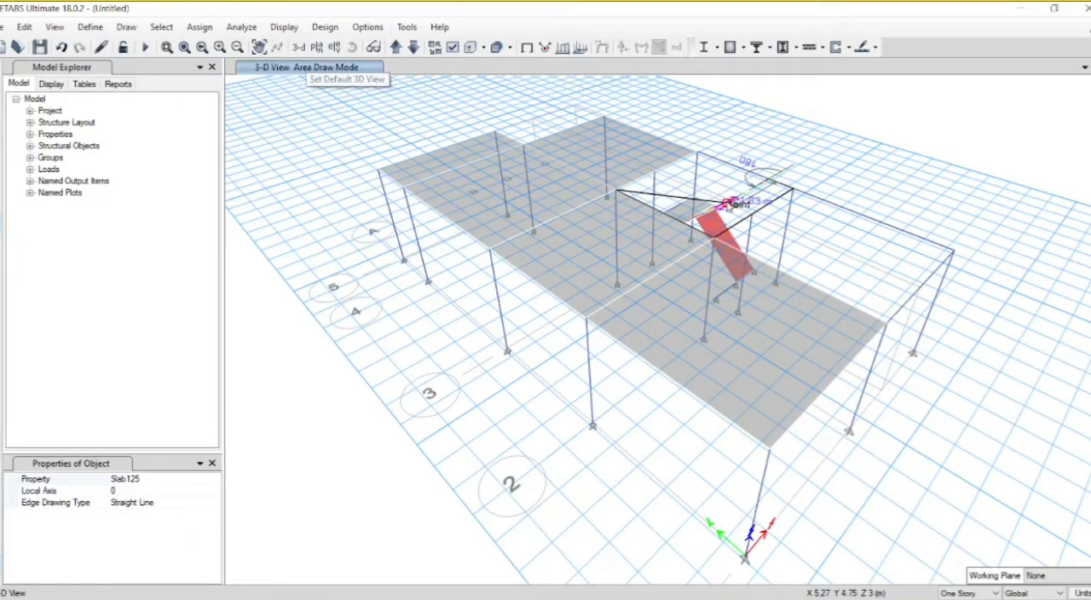
{"action": "left_click", "coordinate": [656, 174]}
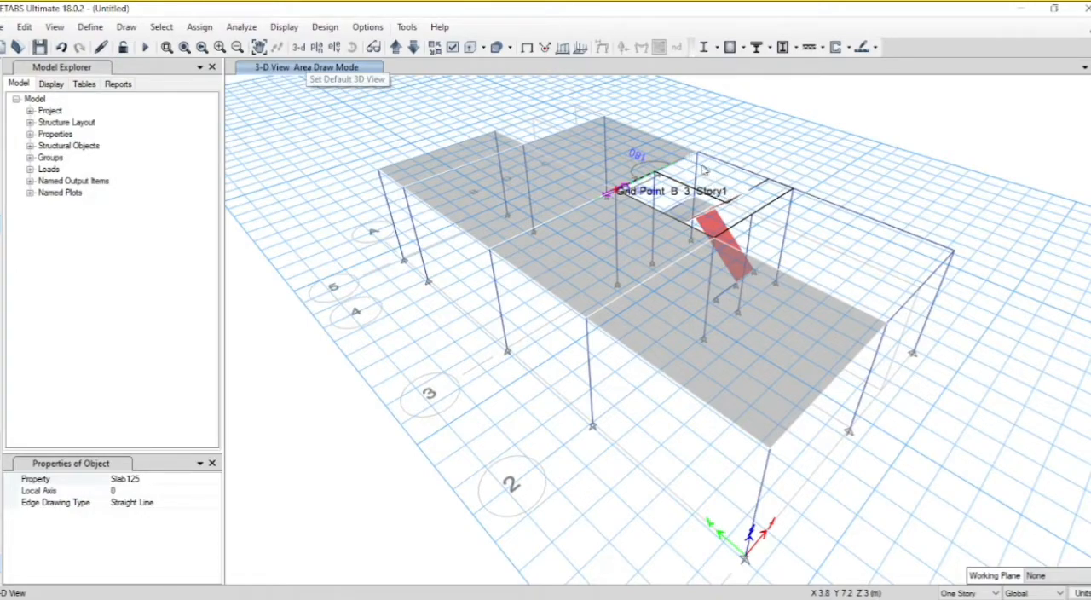
{"action": "key", "text": "Return"}
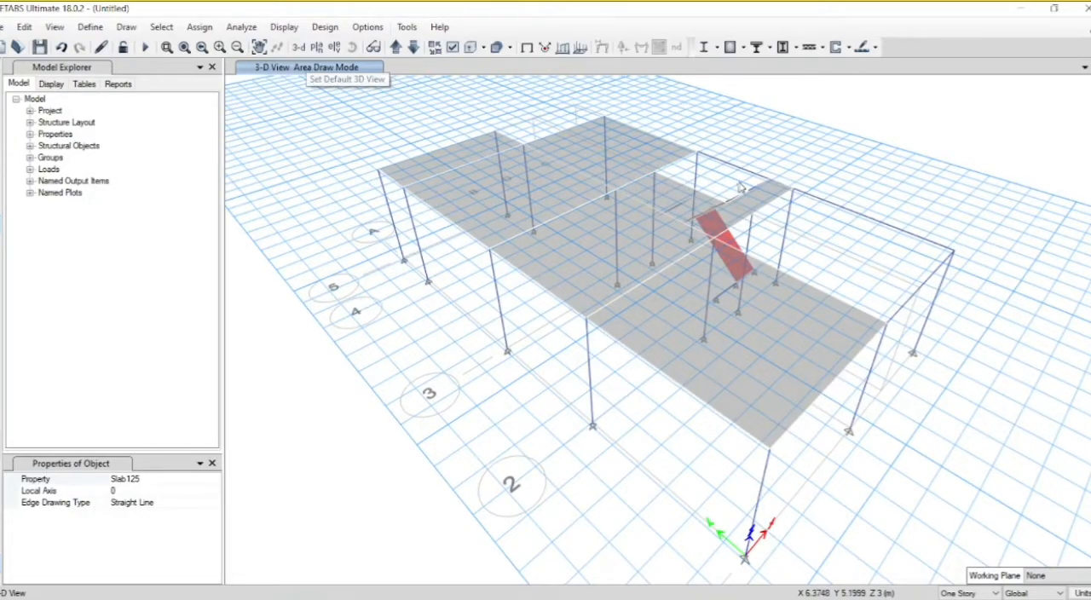
Step: Show the model in extruded view and examine the staircase, slabs and frame from several angles
{"action": "left_click", "coordinate": [474, 47]}
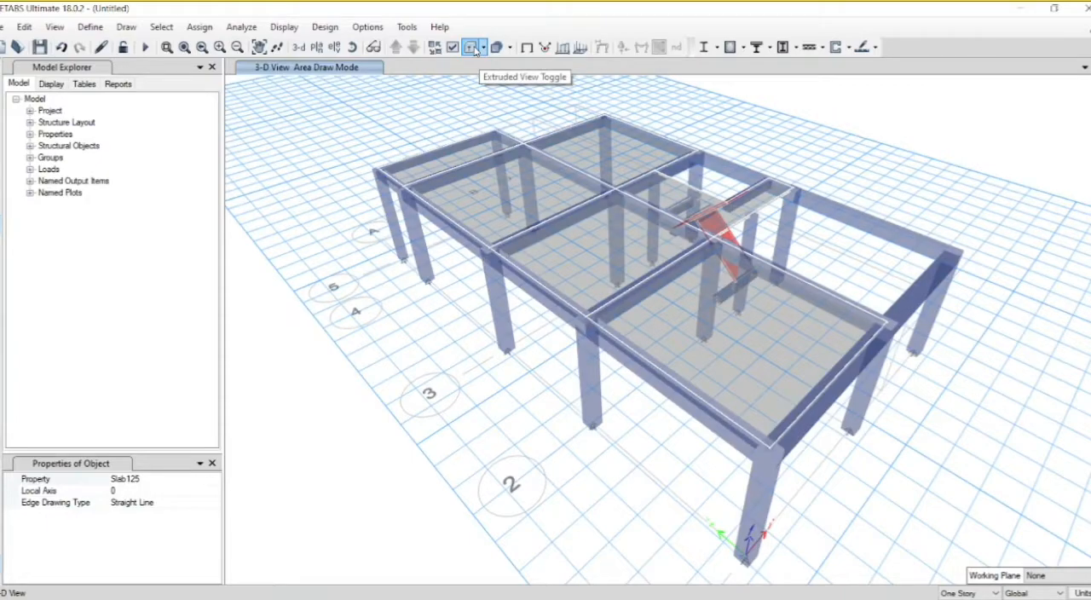
{"action": "left_click", "coordinate": [352, 47]}
{"action": "left_click_drag", "start_coordinate": [852, 310], "coordinate": [578, 345]}
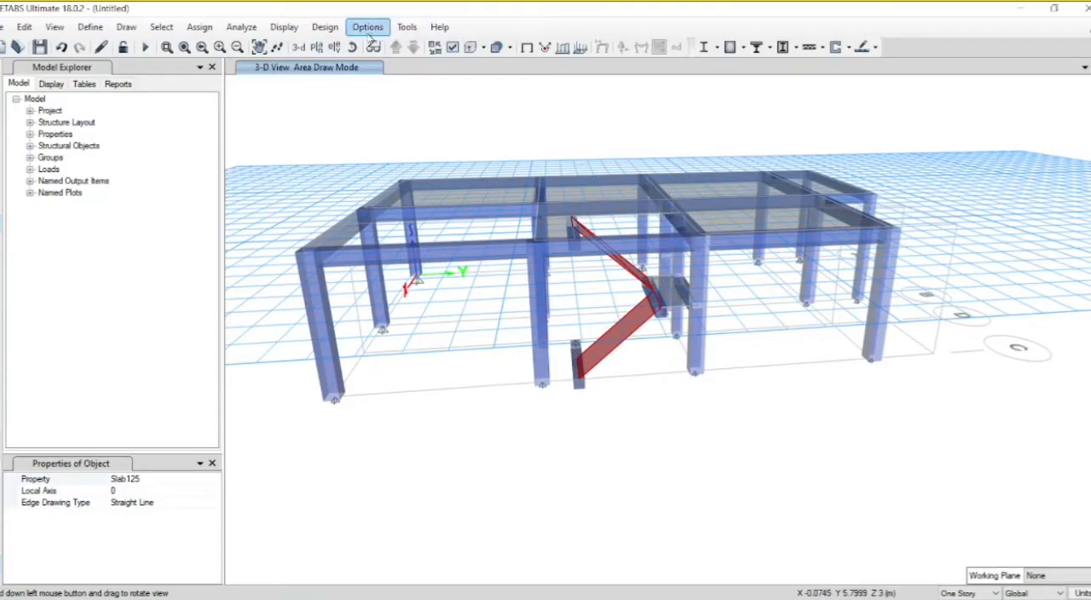
{"action": "left_click_drag", "start_coordinate": [503, 234], "coordinate": [488, 293]}
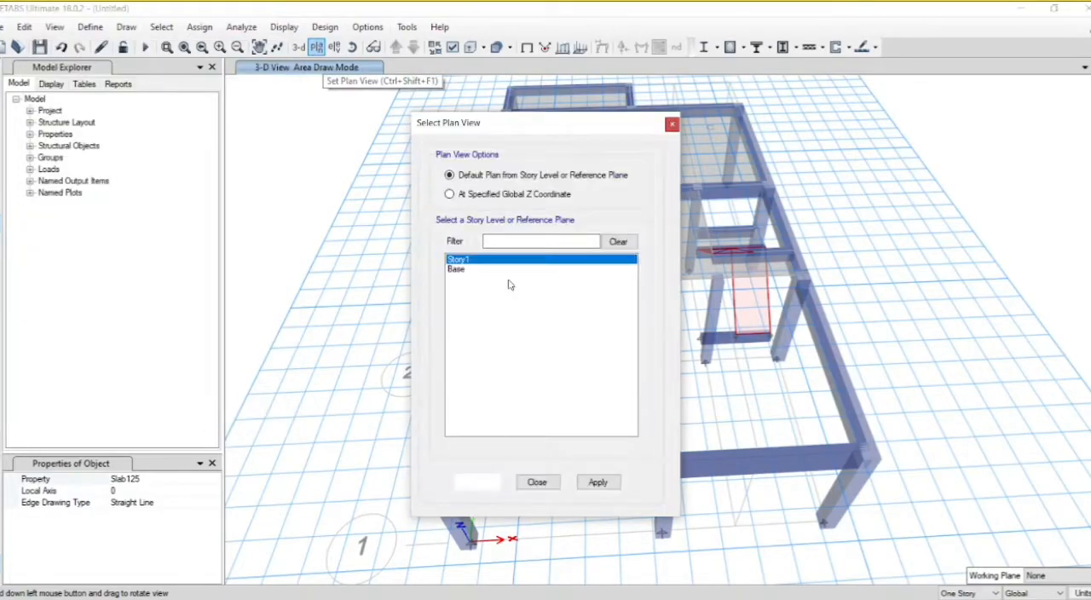
Step: Show the Base plan view and leave area drawing
{"action": "left_click", "coordinate": [474, 271]}
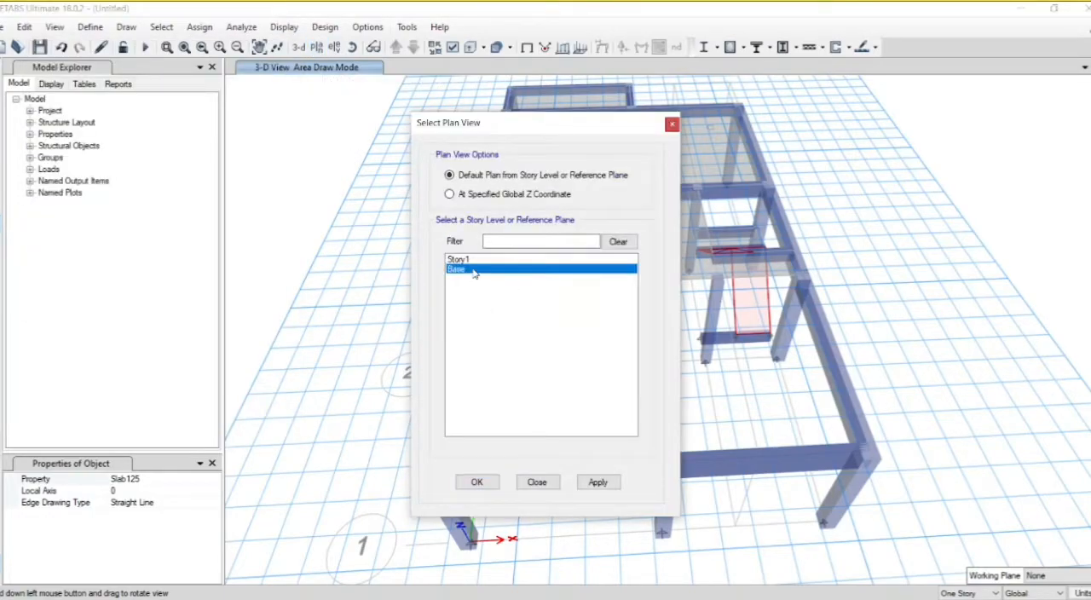
{"action": "left_click", "coordinate": [588, 485]}
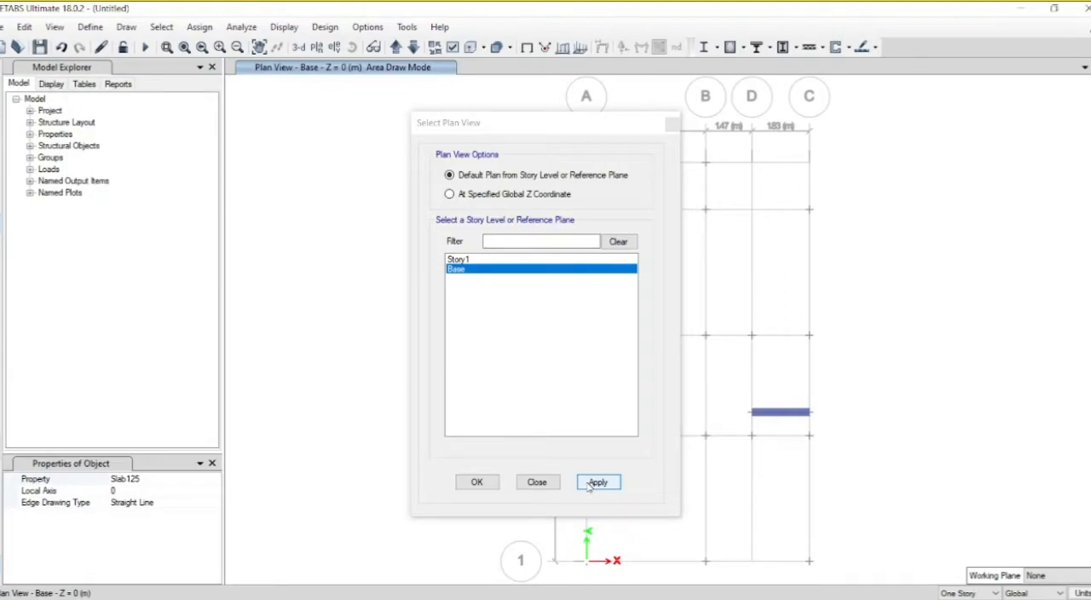
{"action": "left_click", "coordinate": [479, 483]}
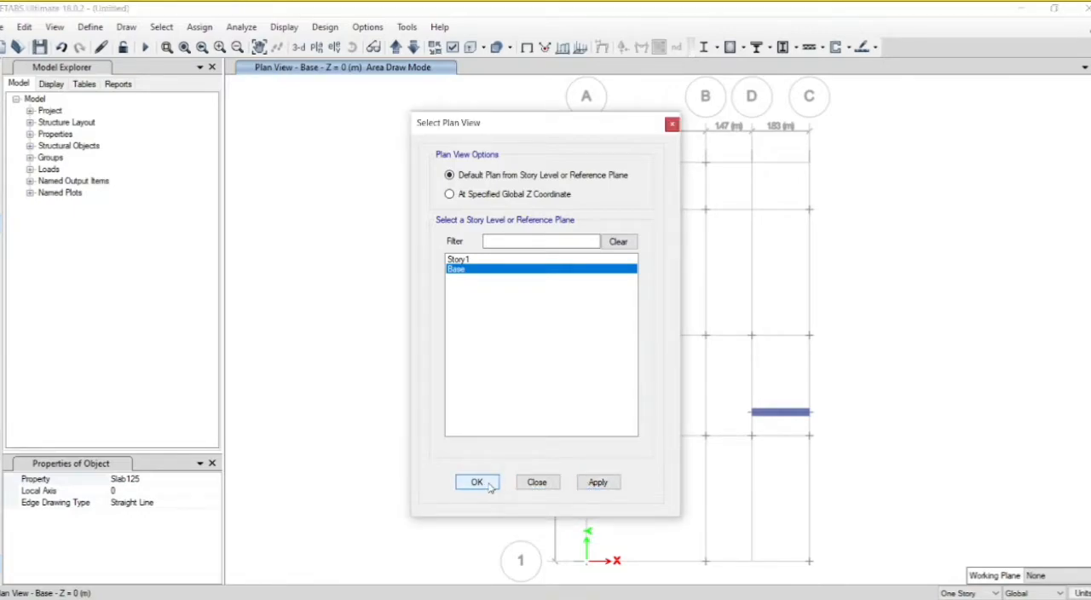
{"action": "left_click", "coordinate": [479, 482]}
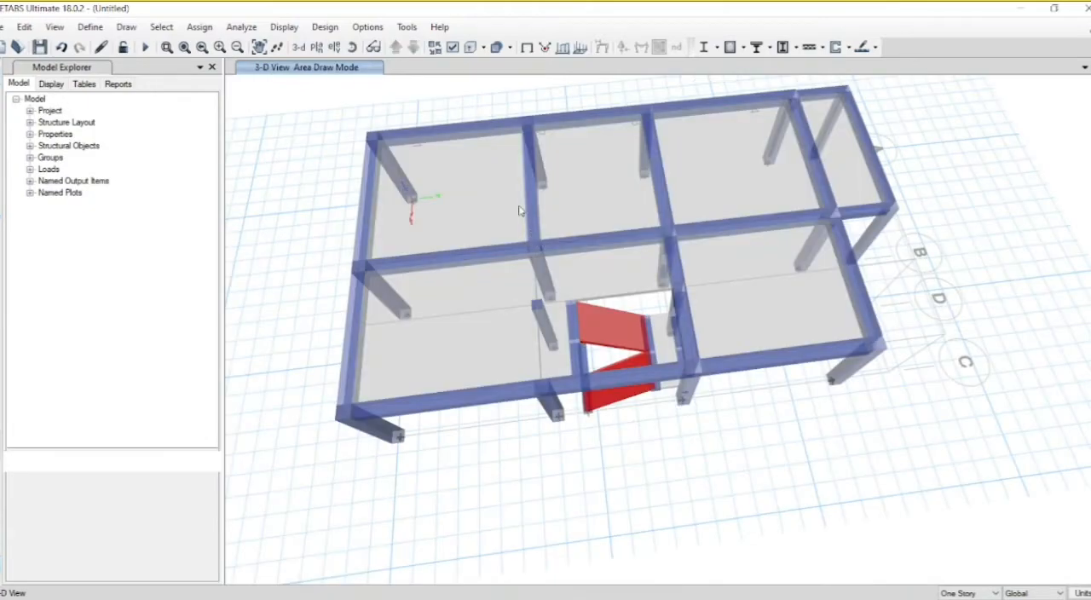
{"action": "key", "text": "Escape"}
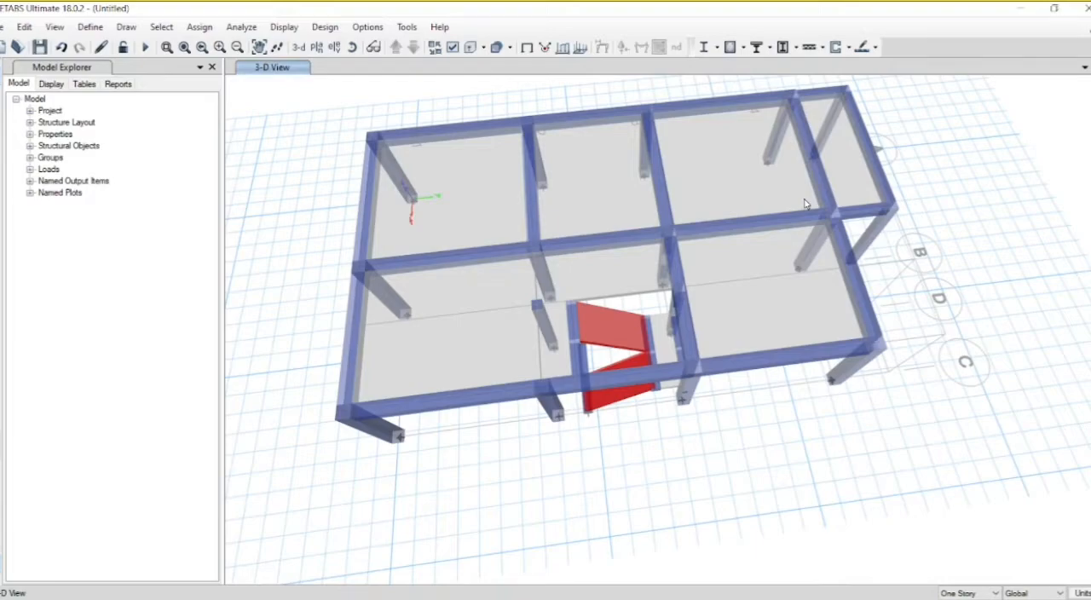
Step: In the Base plan view, draw Beam frames on all grid lines from A to C and from 1 to 5
{"action": "left_click", "coordinate": [618, 328]}
{"action": "left_click", "coordinate": [316, 47]}
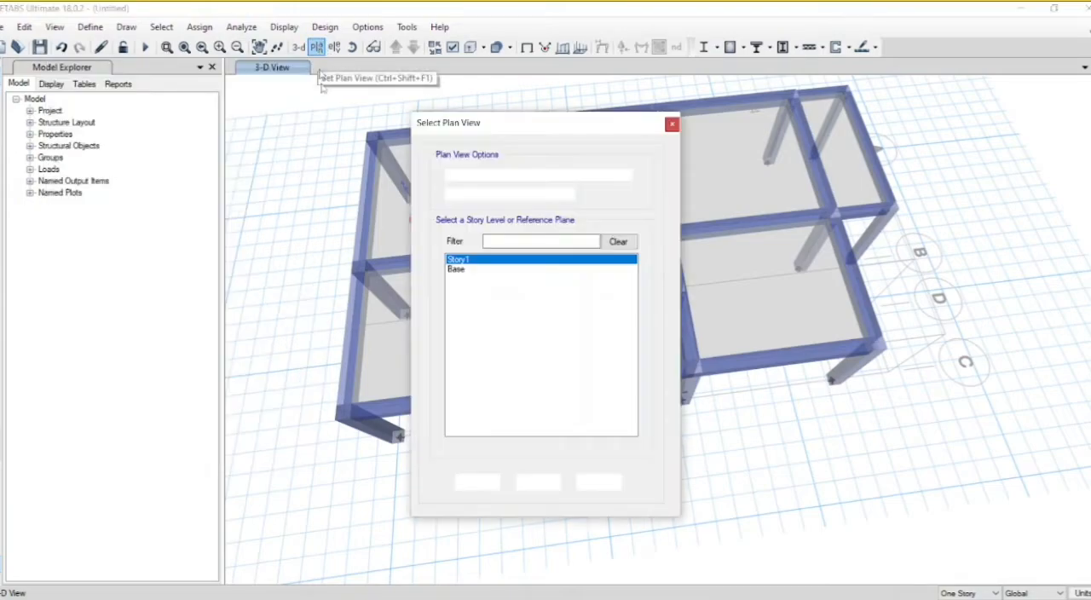
{"action": "left_click", "coordinate": [458, 271]}
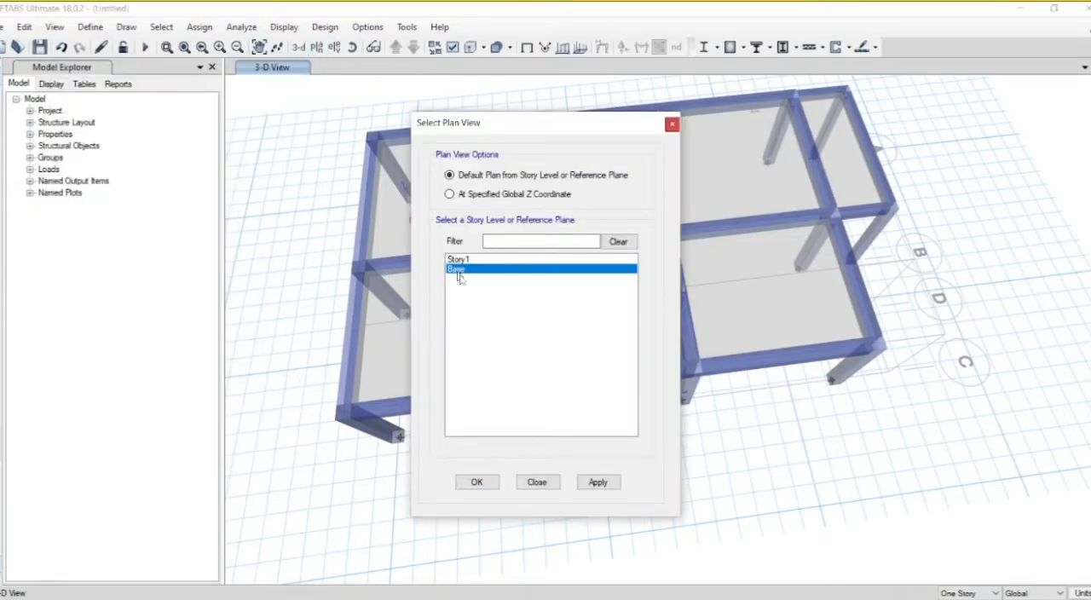
{"action": "left_click", "coordinate": [598, 482]}
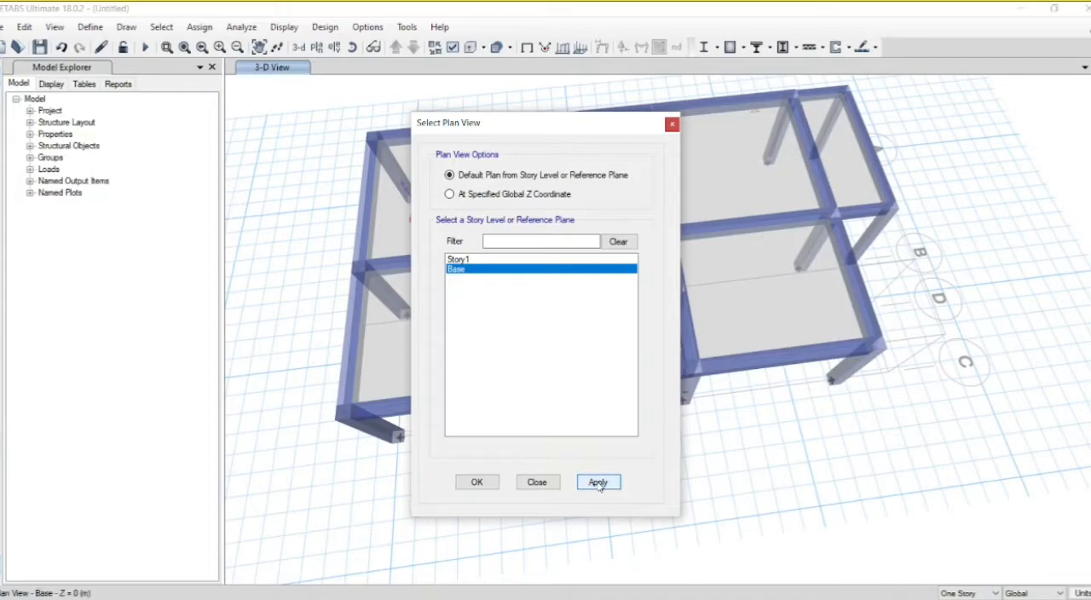
{"action": "left_click", "coordinate": [477, 483]}
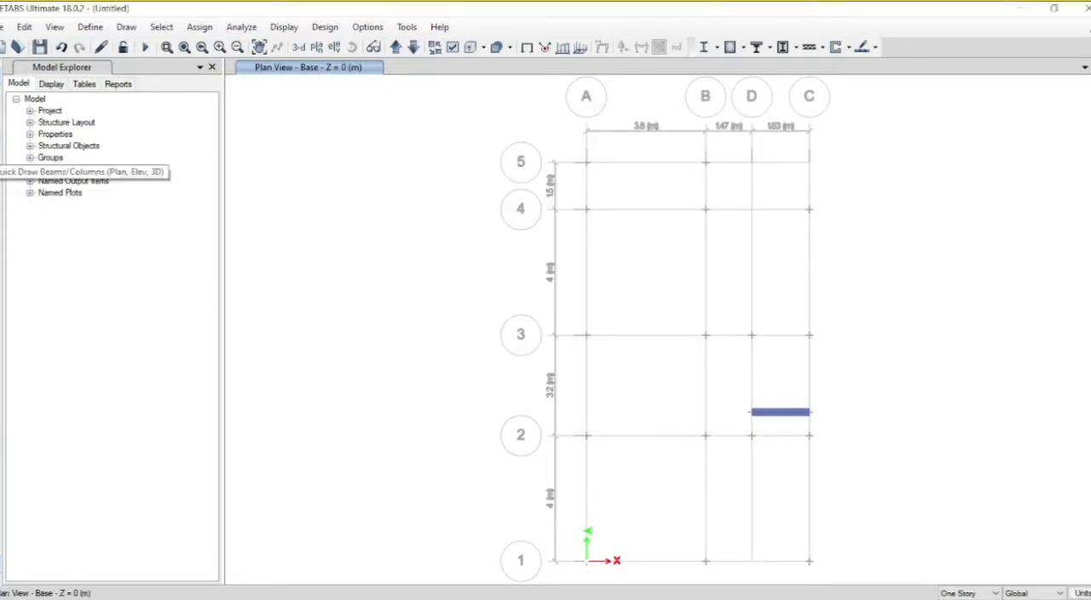
{"action": "left_click", "coordinate": [1, 145]}
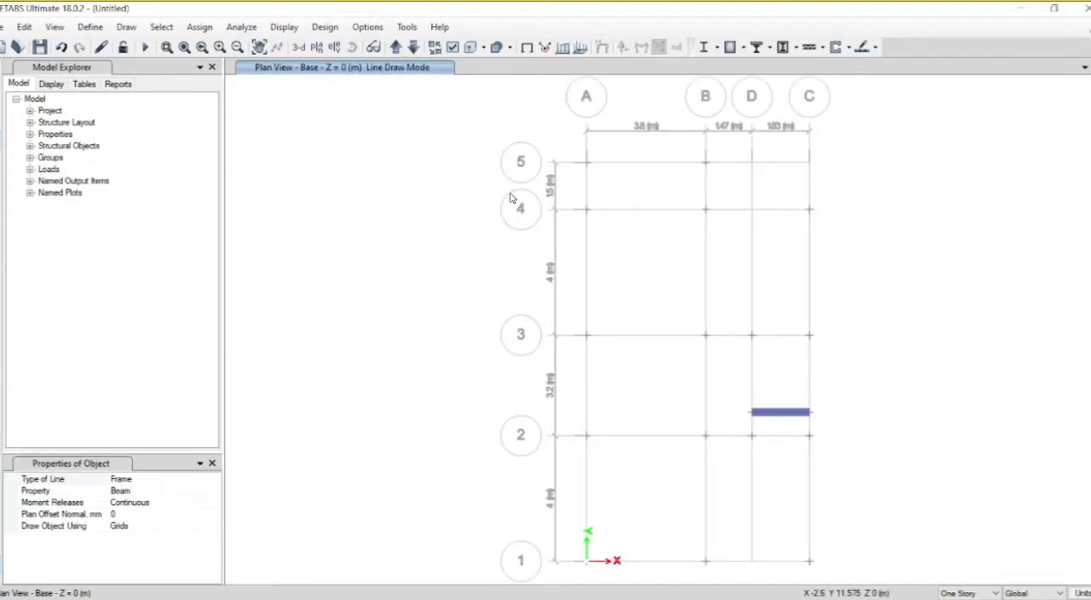
{"action": "mouse_move", "coordinate": [546, 130]}
{"action": "left_mouse_down"}
{"action": "mouse_move", "coordinate": [726, 256]}
{"action": "mouse_move", "coordinate": [862, 479]}
{"action": "mouse_move", "coordinate": [847, 564]}
{"action": "mouse_move", "coordinate": [835, 573]}
{"action": "left_mouse_up"}
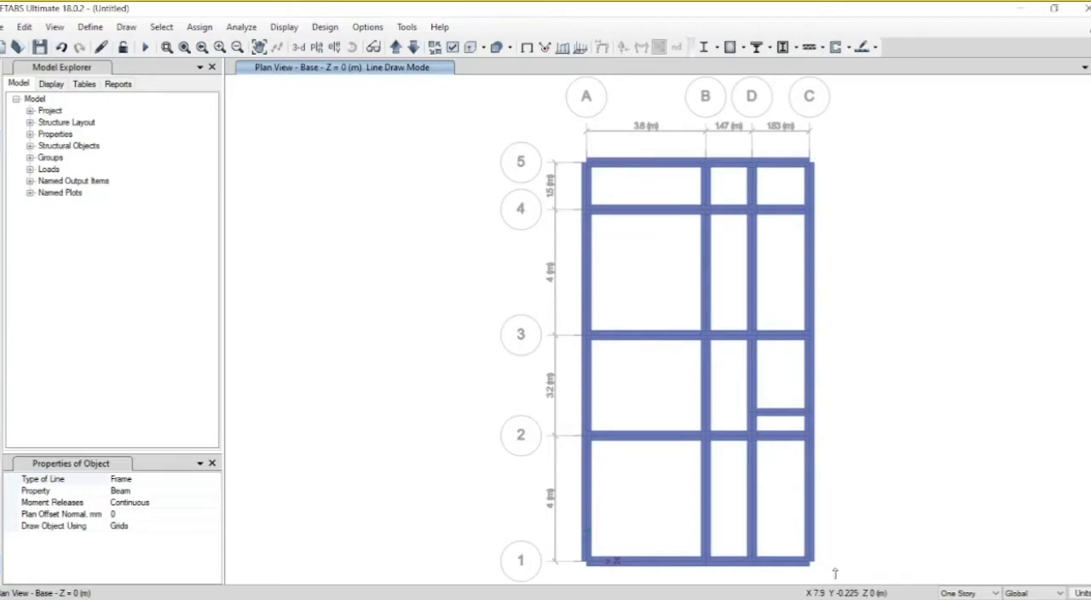
Step: Examine the new base beams in a rotated 3D view and return to the Base plan view
{"action": "left_click", "coordinate": [298, 47]}
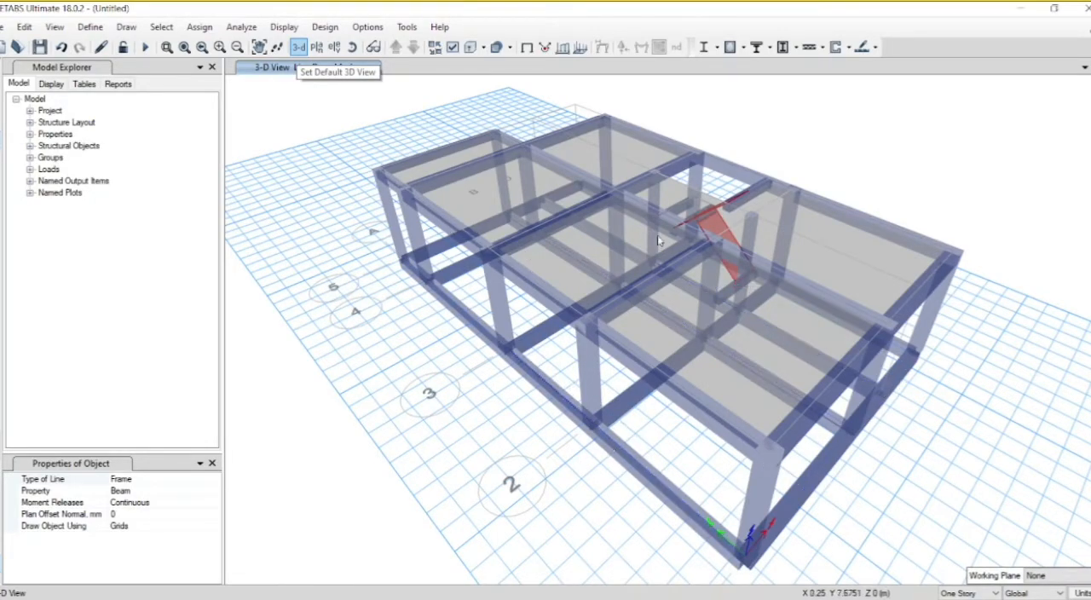
{"action": "left_click", "coordinate": [351, 46]}
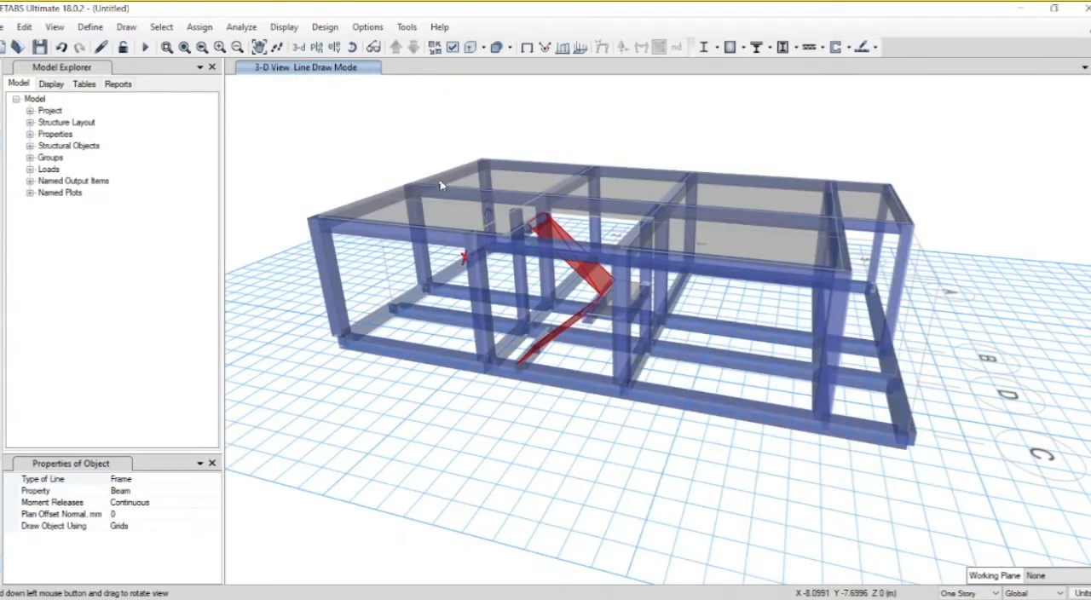
{"action": "left_click", "coordinate": [317, 48]}
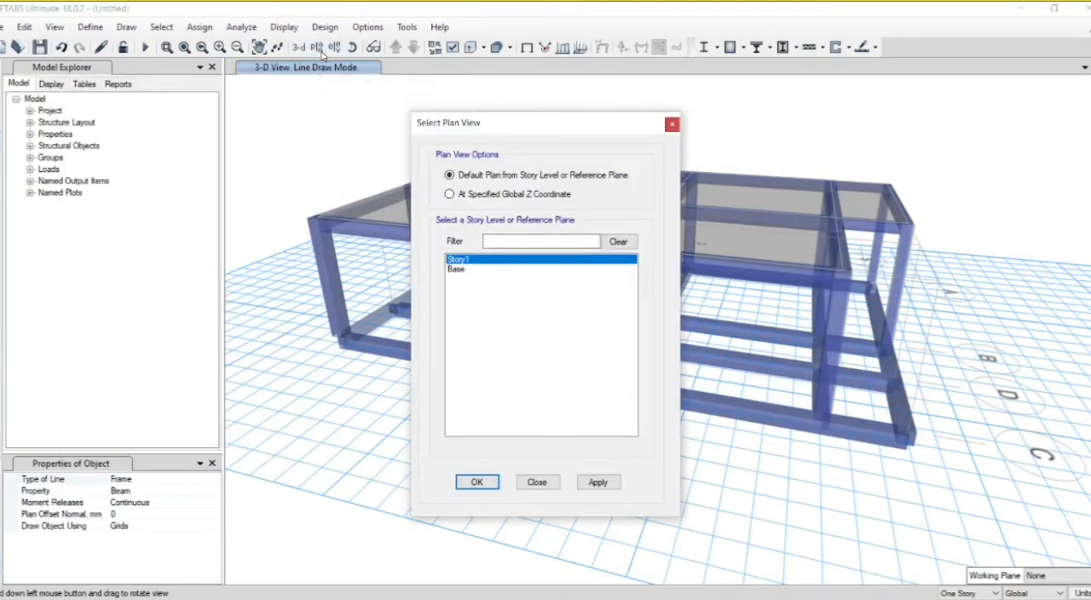
{"action": "left_click", "coordinate": [466, 271]}
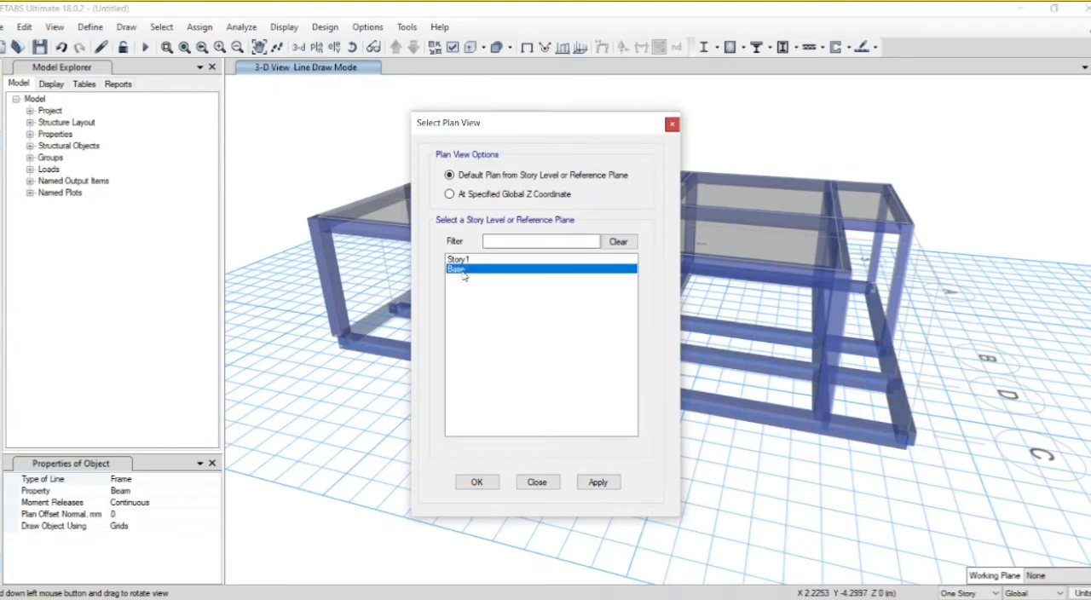
{"action": "left_click", "coordinate": [596, 482]}
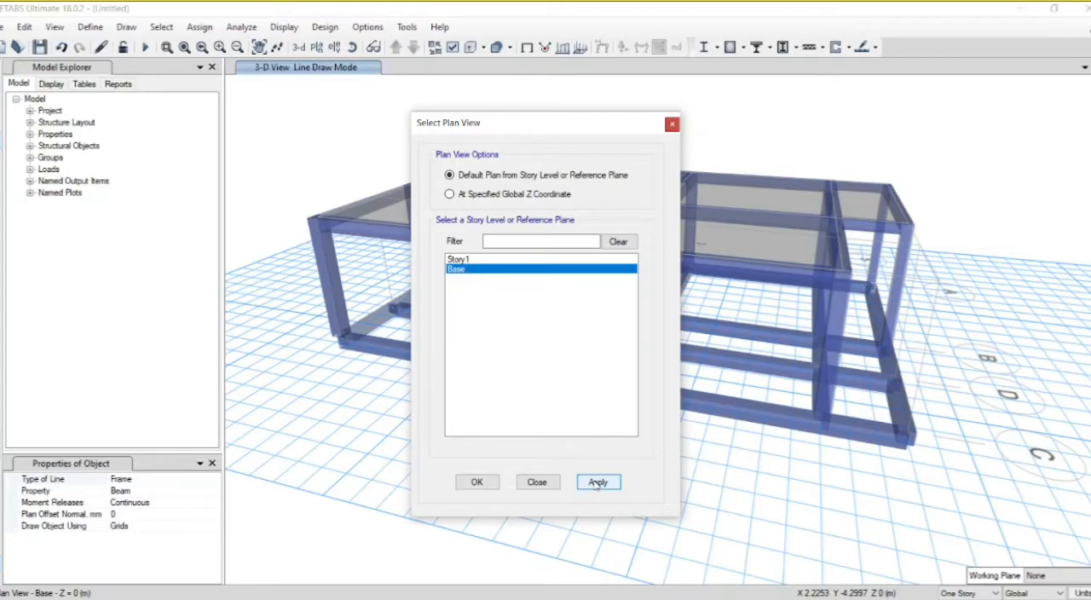
{"action": "left_click_drag", "start_coordinate": [539, 132], "coordinate": [299, 122]}
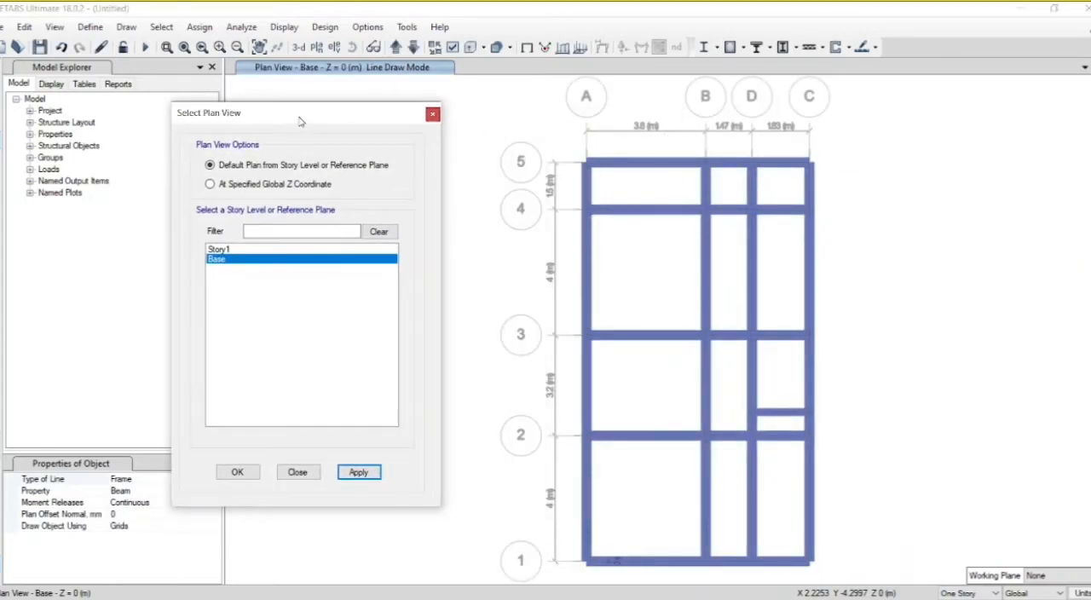
Step: Check the ground floor plan slide in PowerPoint, return to ETABS and end the beam drawing
{"action": "left_click", "coordinate": [590, 599]}
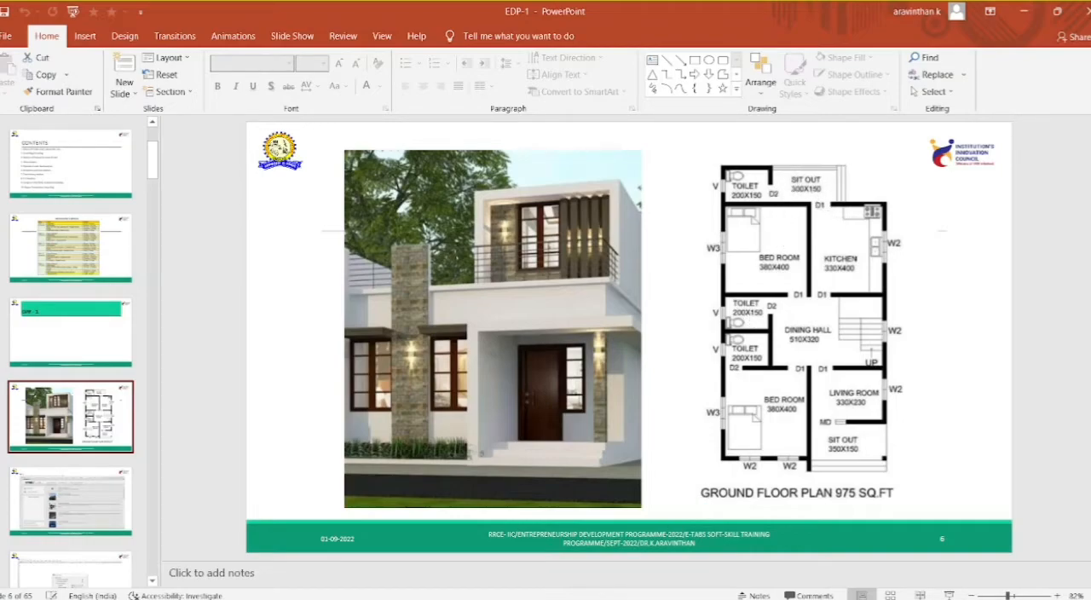
{"action": "mouse_move", "coordinate": [555, 599]}
{"action": "left_click", "coordinate": [556, 580]}
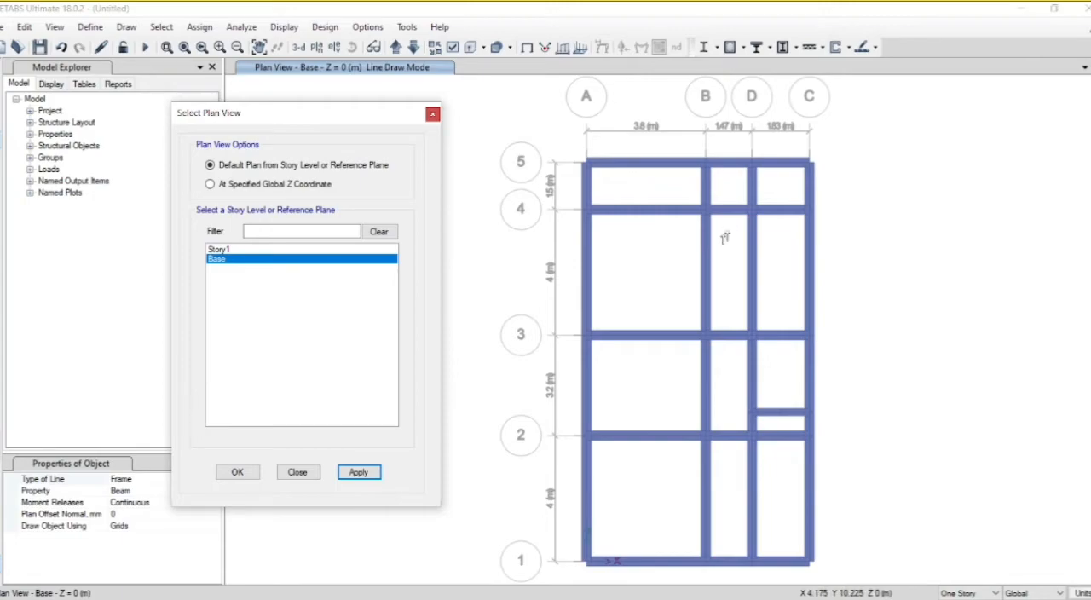
{"action": "left_click", "coordinate": [786, 152]}
{"action": "key", "text": "Escape"}
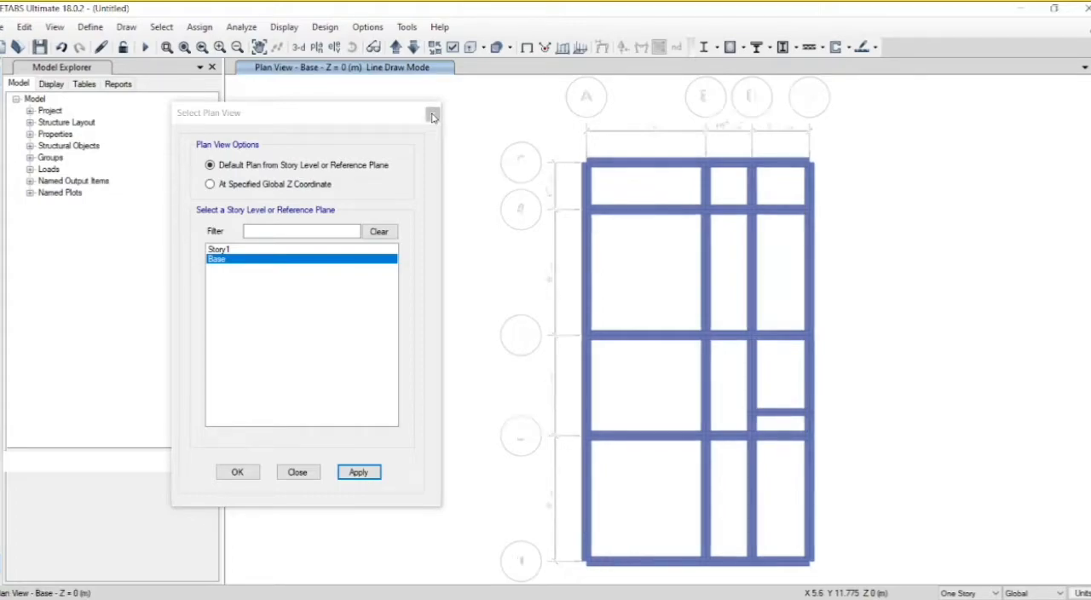
{"action": "left_click", "coordinate": [431, 115]}
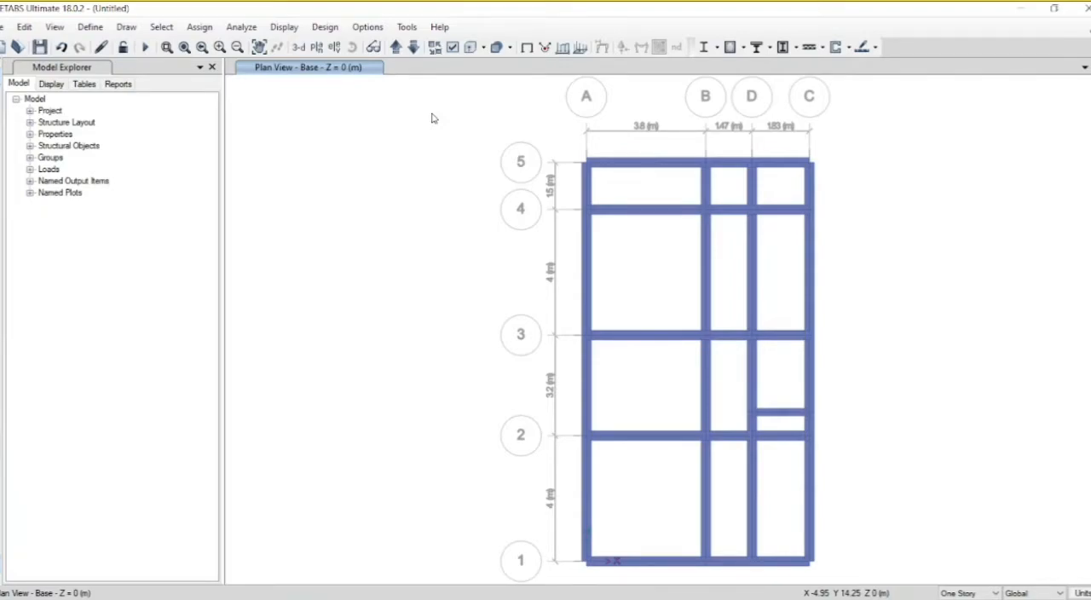
Step: Turn off the extruded display and delete the Base beams along grid D, on grid 5 from B to C and on grid C from 4 to 5
{"action": "left_click", "coordinate": [471, 48]}
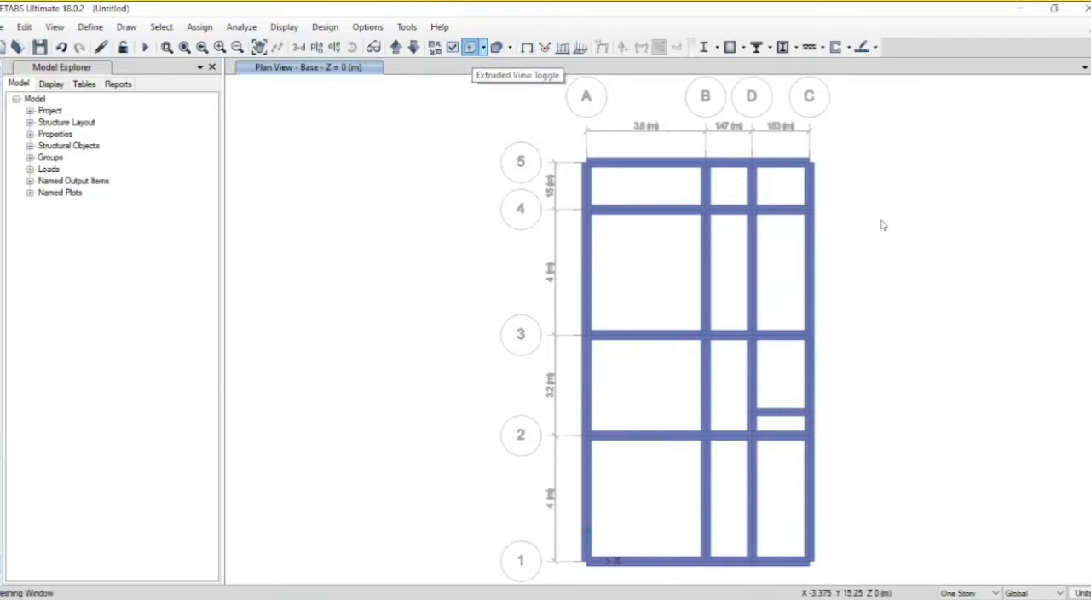
{"action": "left_click", "coordinate": [810, 184]}
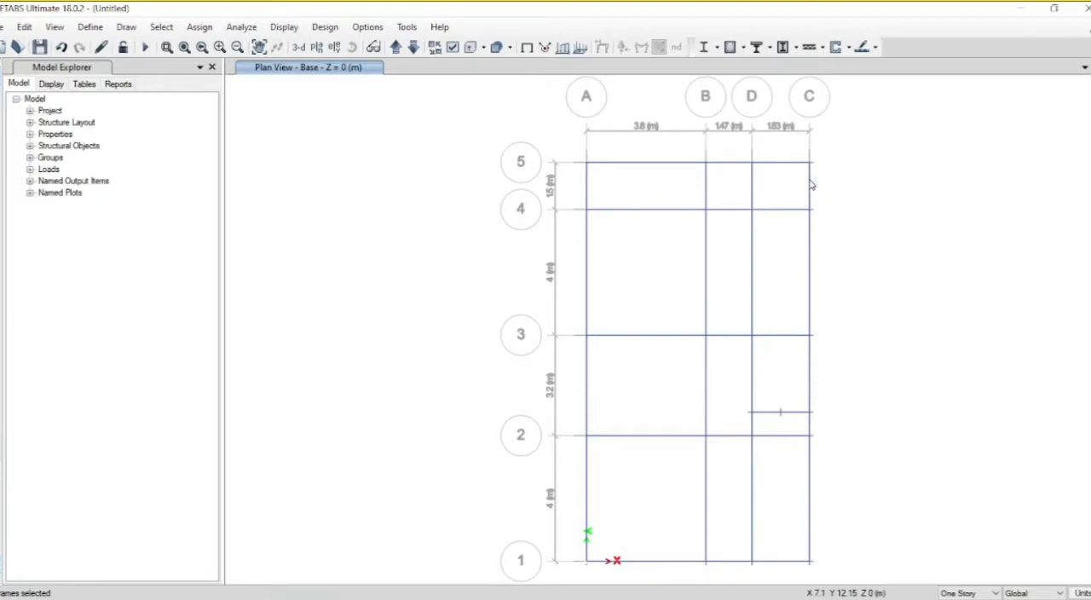
{"action": "key", "text": "Delete"}
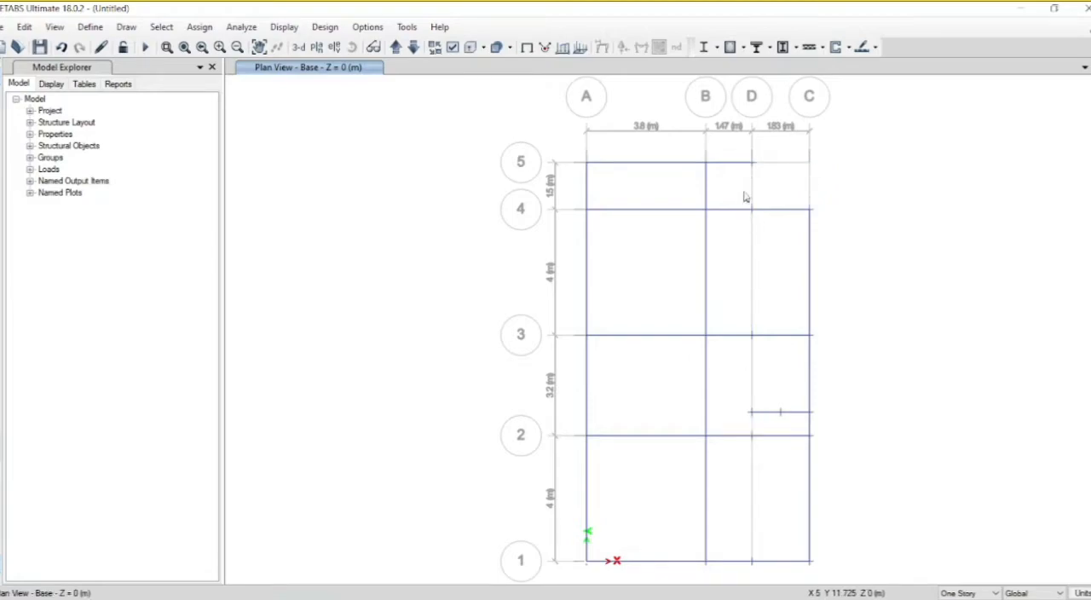
{"action": "left_click", "coordinate": [723, 164]}
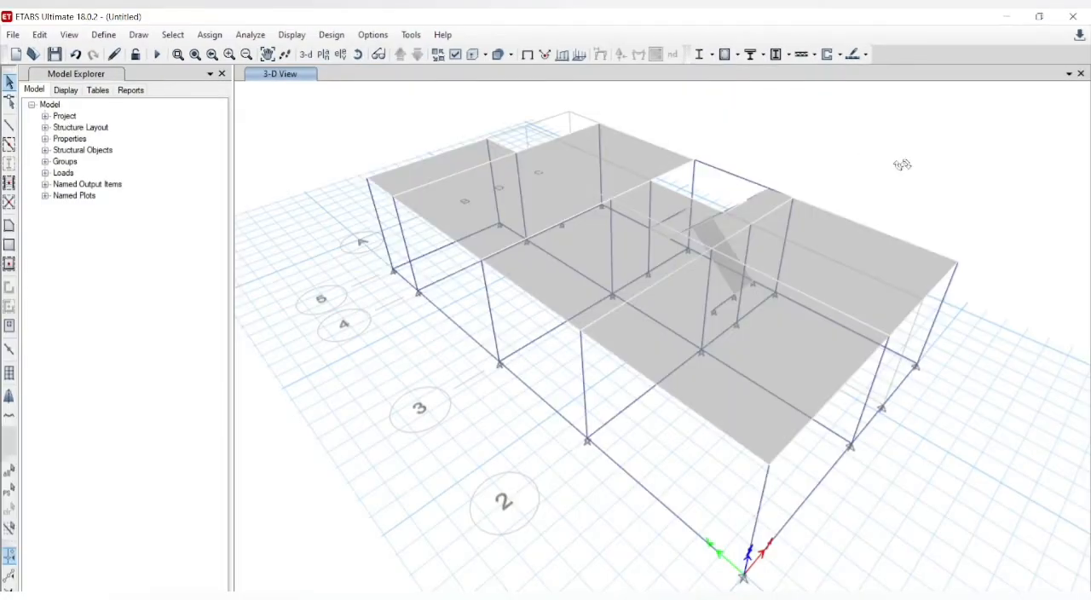
{"action": "left_click_drag", "start_coordinate": [902, 165], "coordinate": [634, 150]}
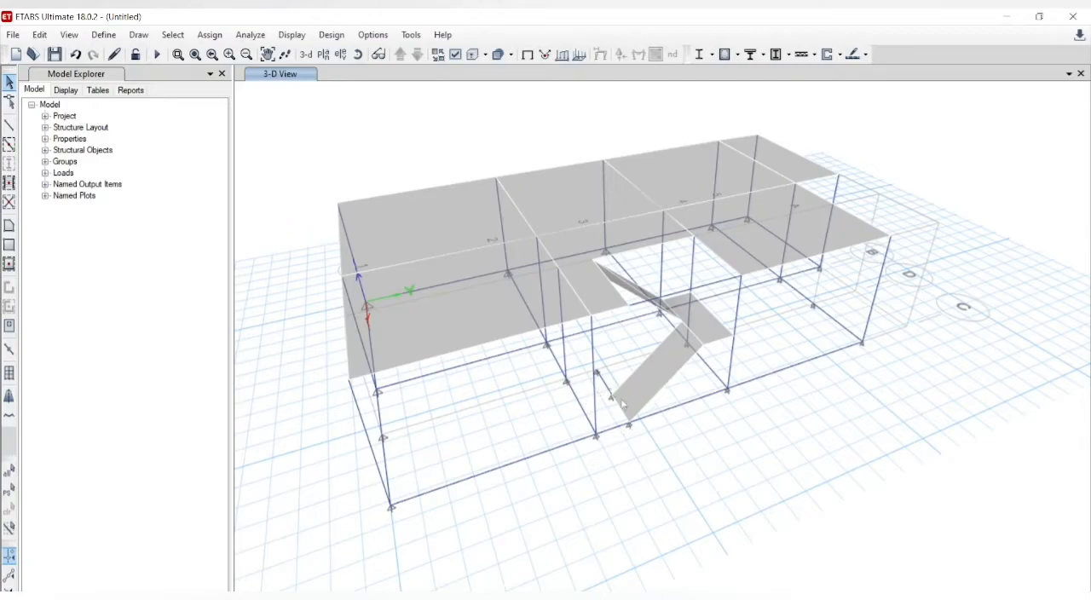
Step: Divide the base beam on grid 2 between grids D and C into 2 frame objects
{"action": "left_click", "coordinate": [9, 225]}
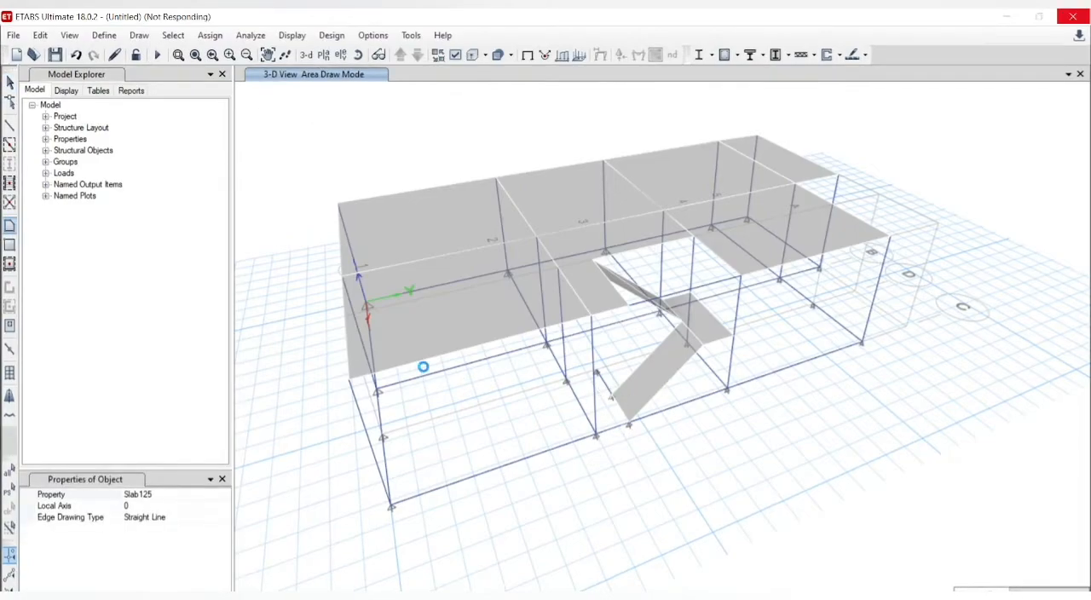
{"action": "key", "text": "Escape"}
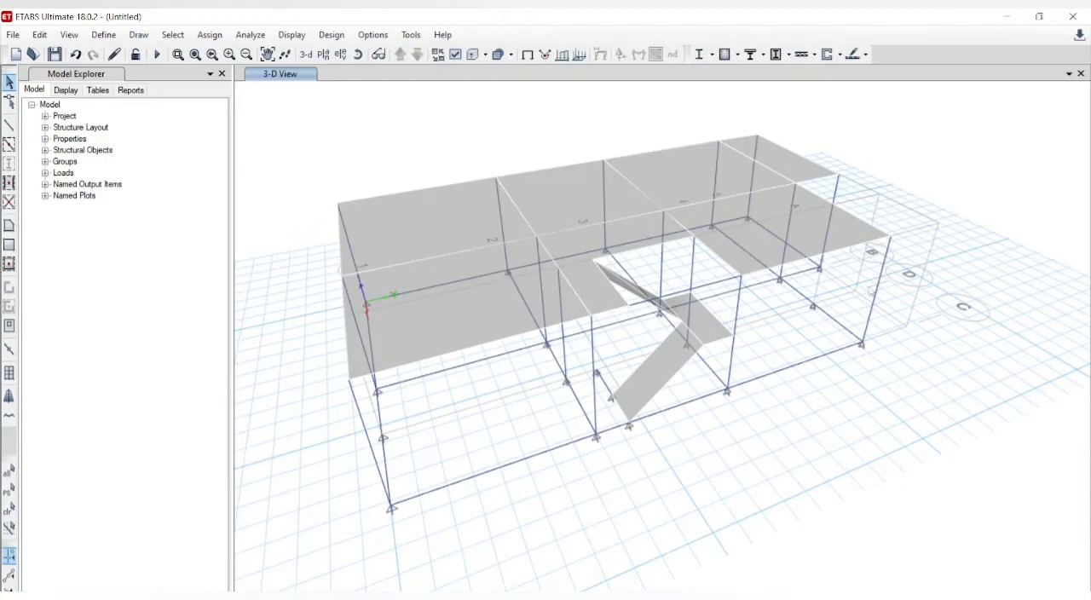
{"action": "left_click", "coordinate": [39, 35]}
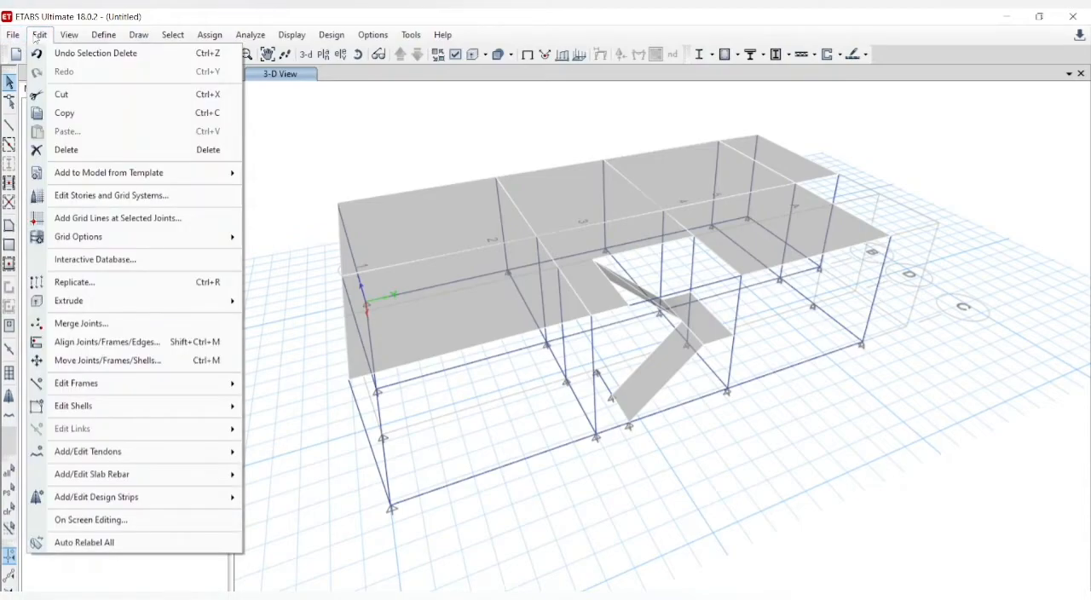
{"action": "mouse_move", "coordinate": [154, 409]}
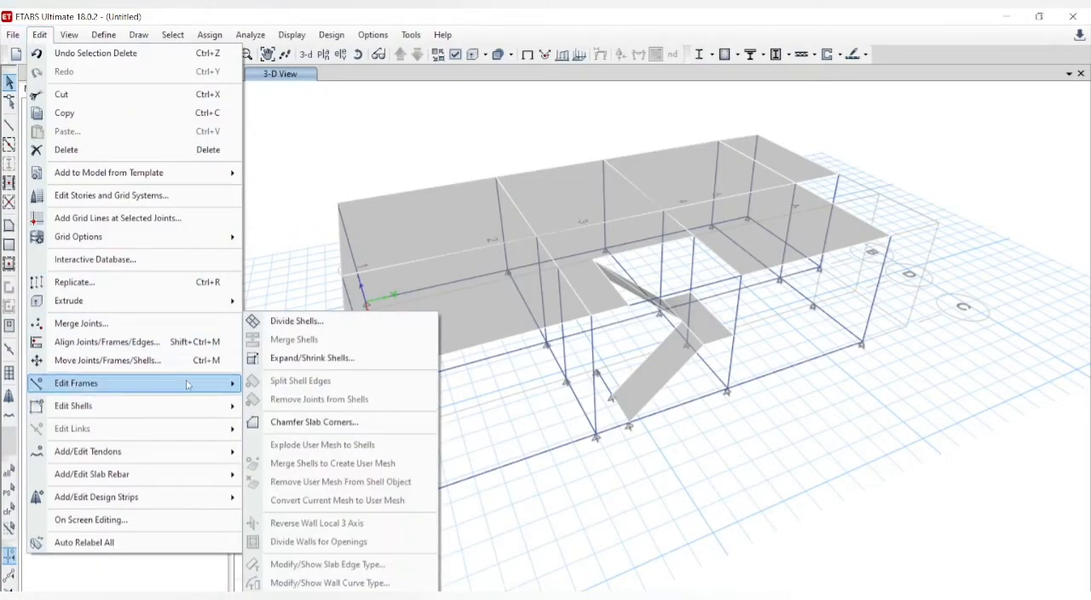
{"action": "mouse_move", "coordinate": [187, 383]}
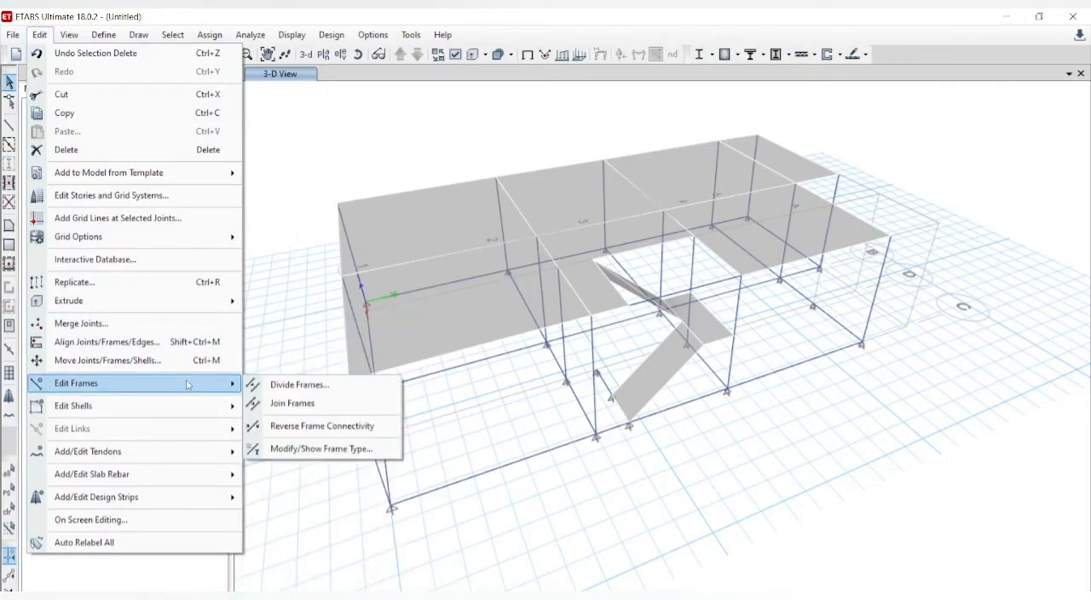
{"action": "left_click", "coordinate": [295, 385]}
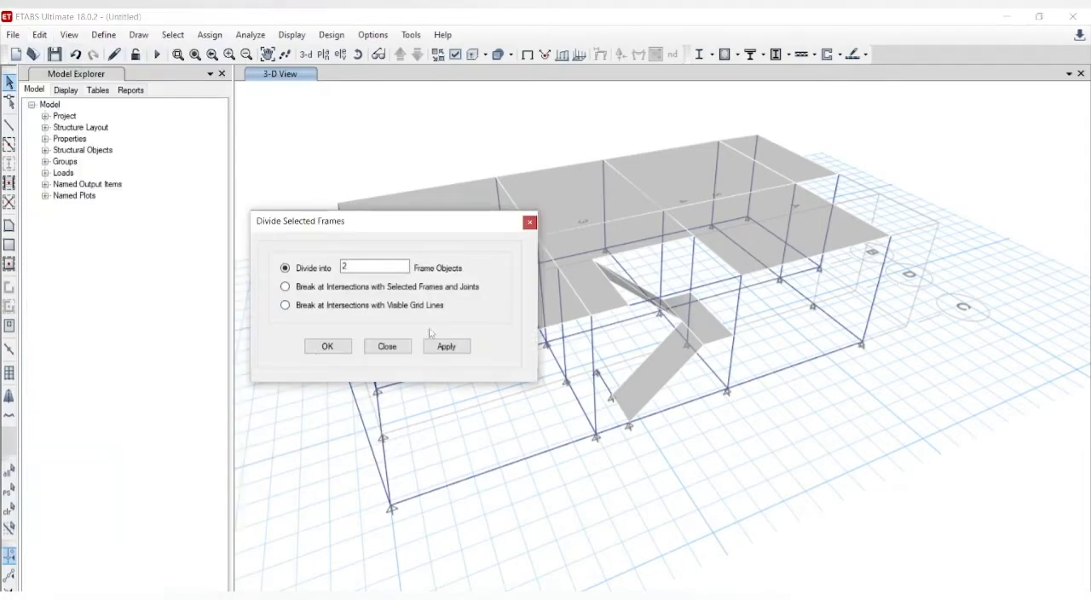
{"action": "left_click", "coordinate": [437, 345]}
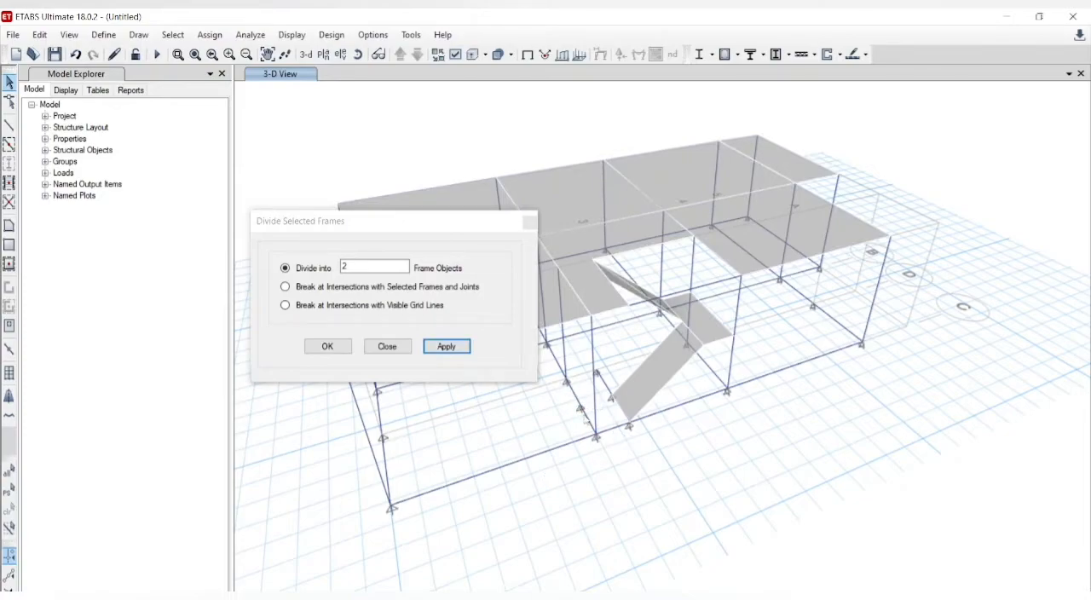
{"action": "left_click", "coordinate": [327, 347]}
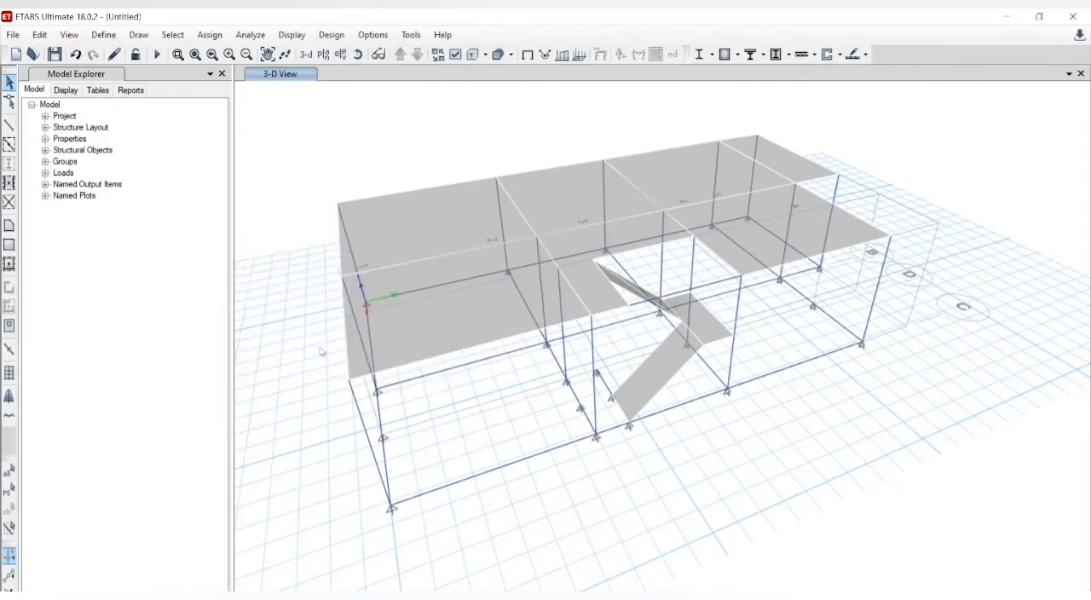
Step: Draw a four-cornered Slab125 floor at Base level from grid point C-2 to the foot of the lower stair flight
{"action": "left_click", "coordinate": [11, 227]}
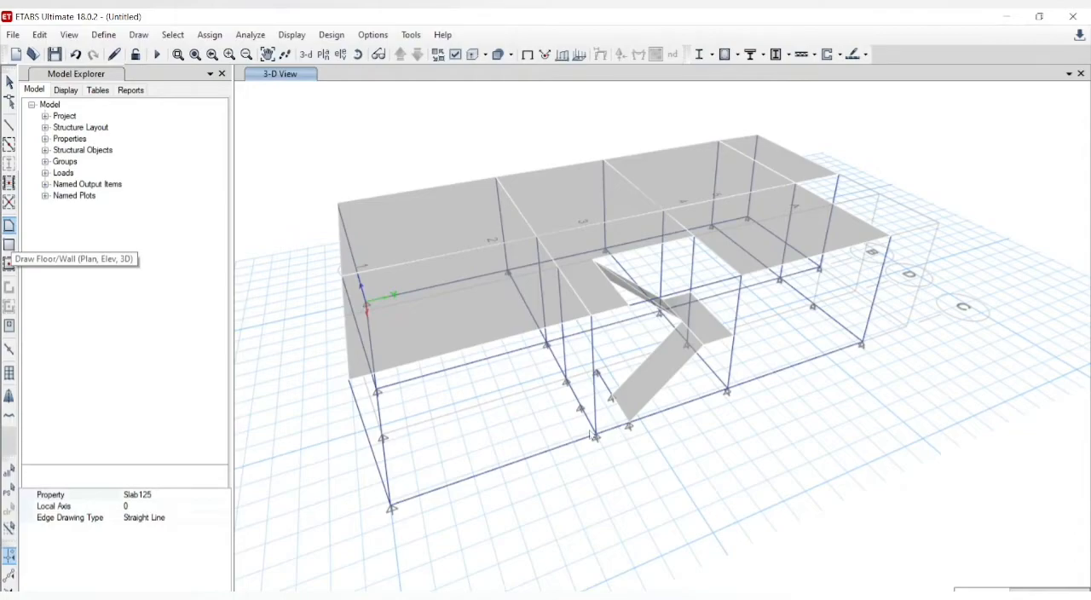
{"action": "left_click", "coordinate": [597, 436]}
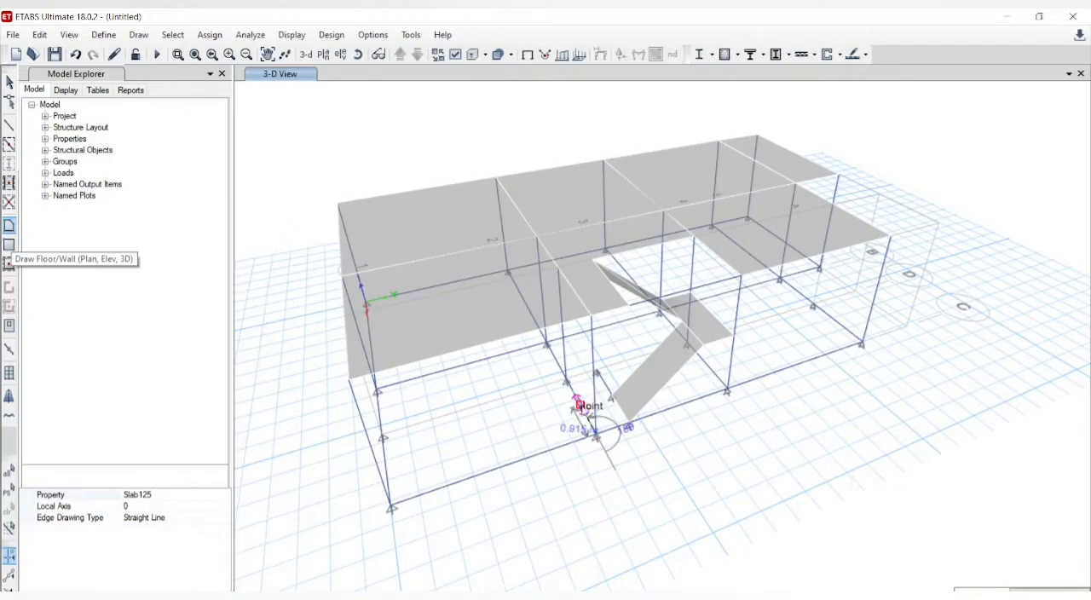
{"action": "left_click", "coordinate": [581, 407]}
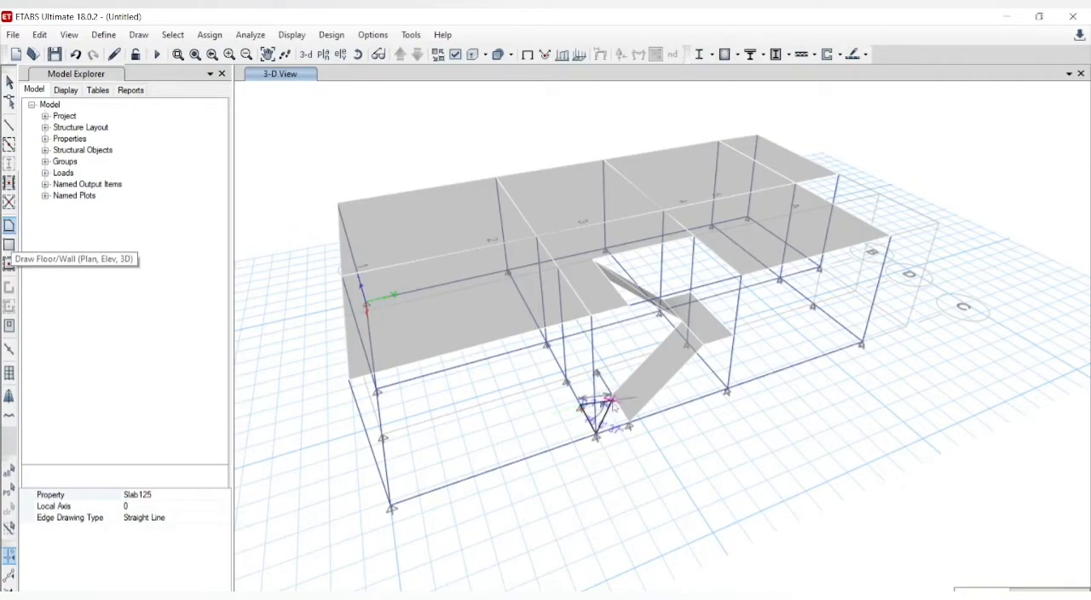
{"action": "left_click", "coordinate": [610, 397]}
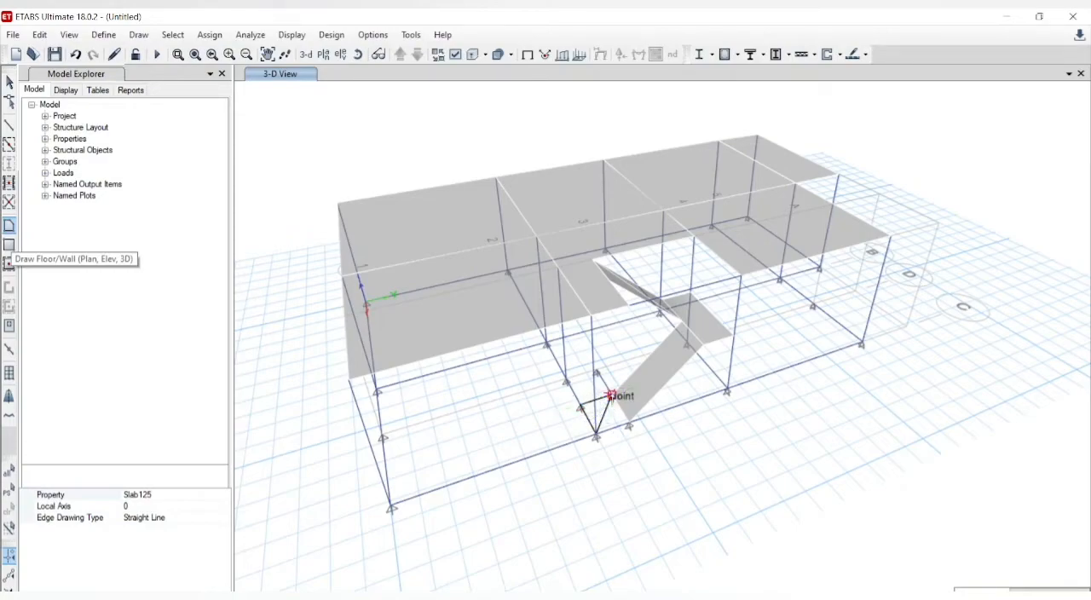
{"action": "double_click", "coordinate": [599, 437]}
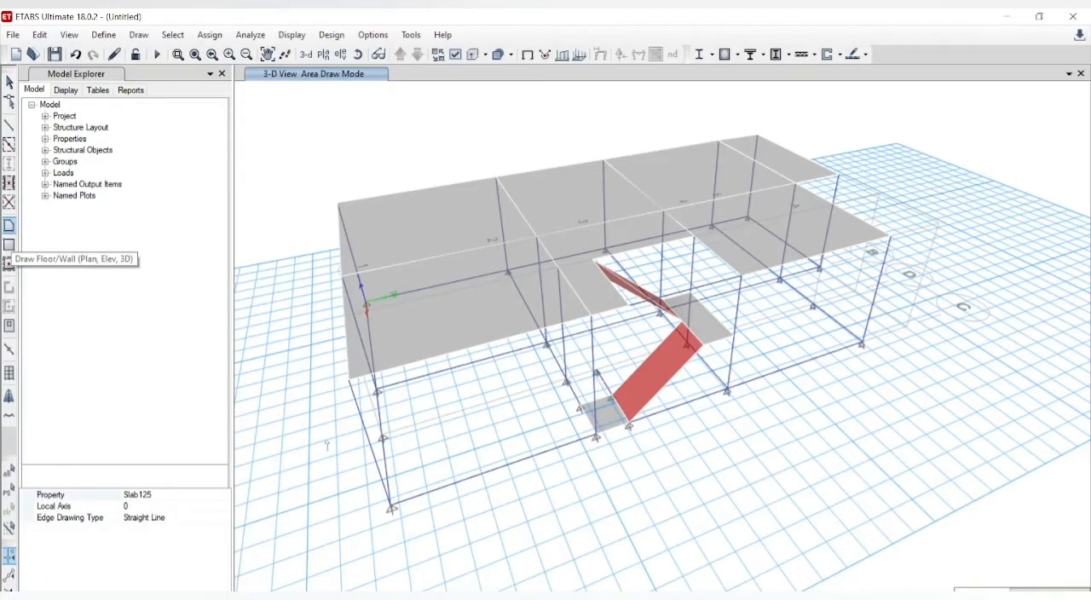
{"action": "key", "text": "Escape"}
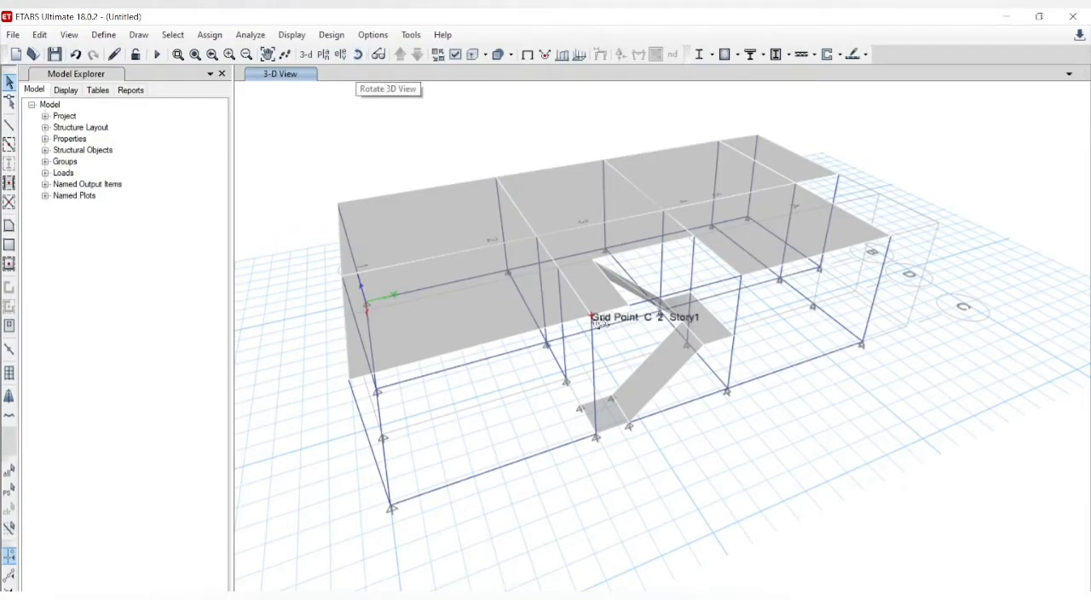
Step: Draw a frame with the Beam property at Base level along grid 2, from grid point D-2 to C-2
{"action": "middle_click_drag", "start_coordinate": [656, 433], "coordinate": [723, 421], "text": "shift"}
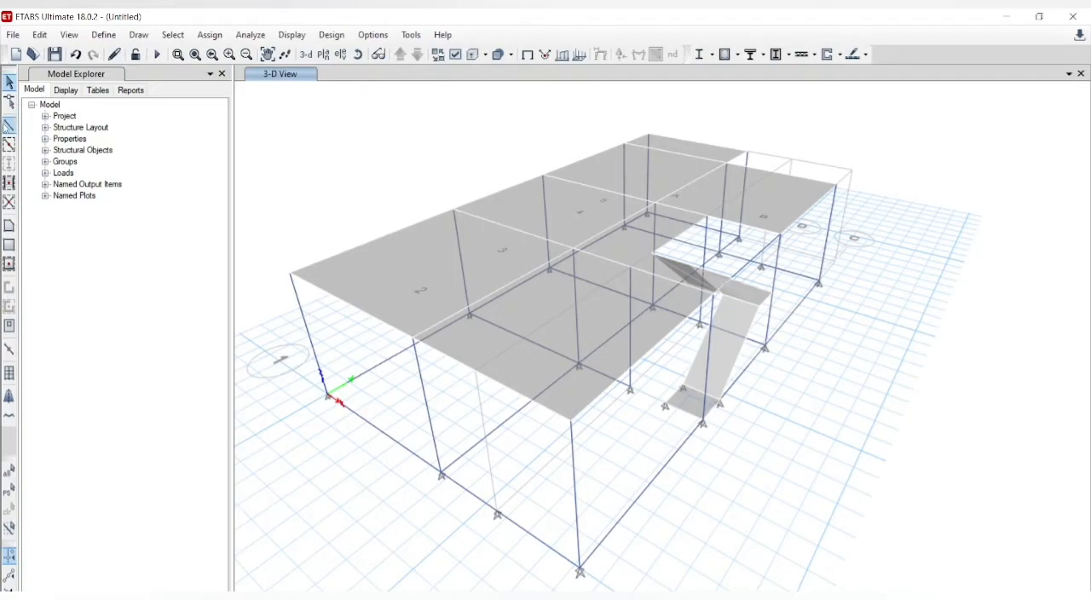
{"action": "left_click", "coordinate": [8, 126]}
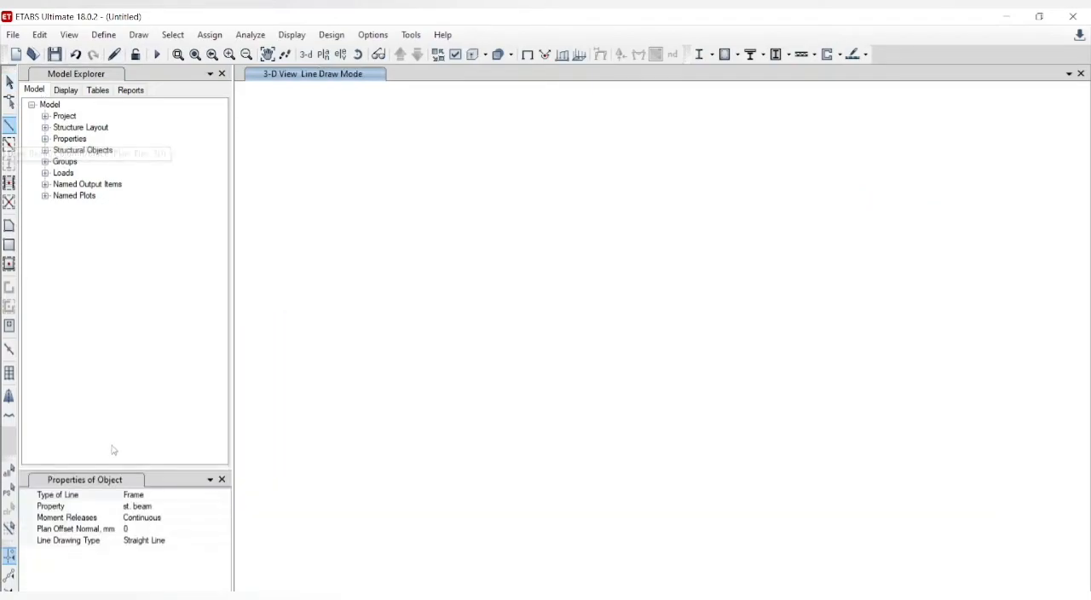
{"action": "left_click", "coordinate": [223, 511]}
{"action": "left_click", "coordinate": [225, 507]}
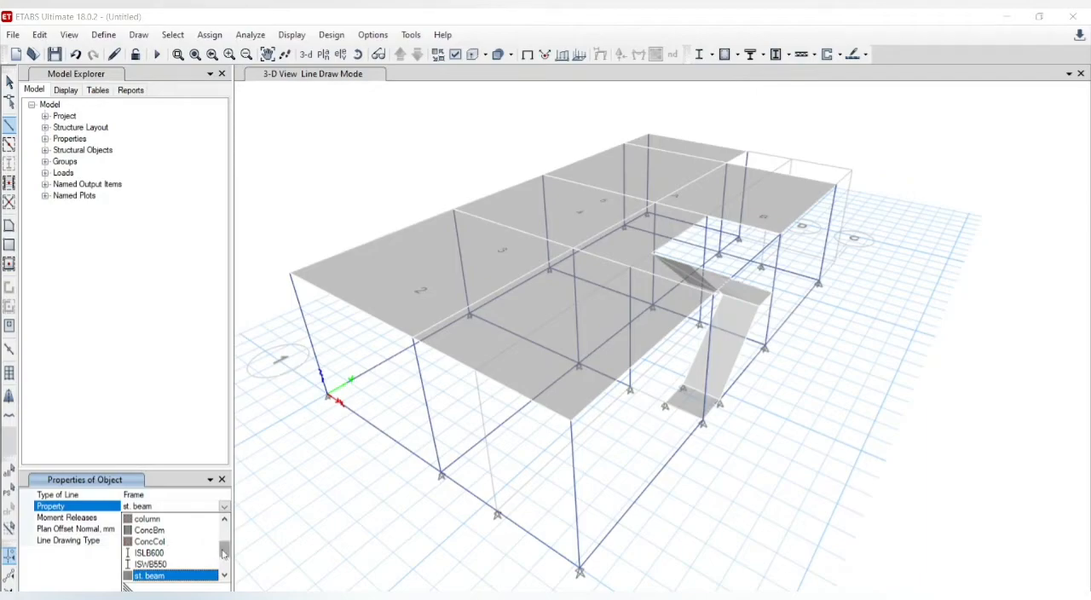
{"action": "left_click_drag", "start_coordinate": [224, 553], "coordinate": [223, 533]}
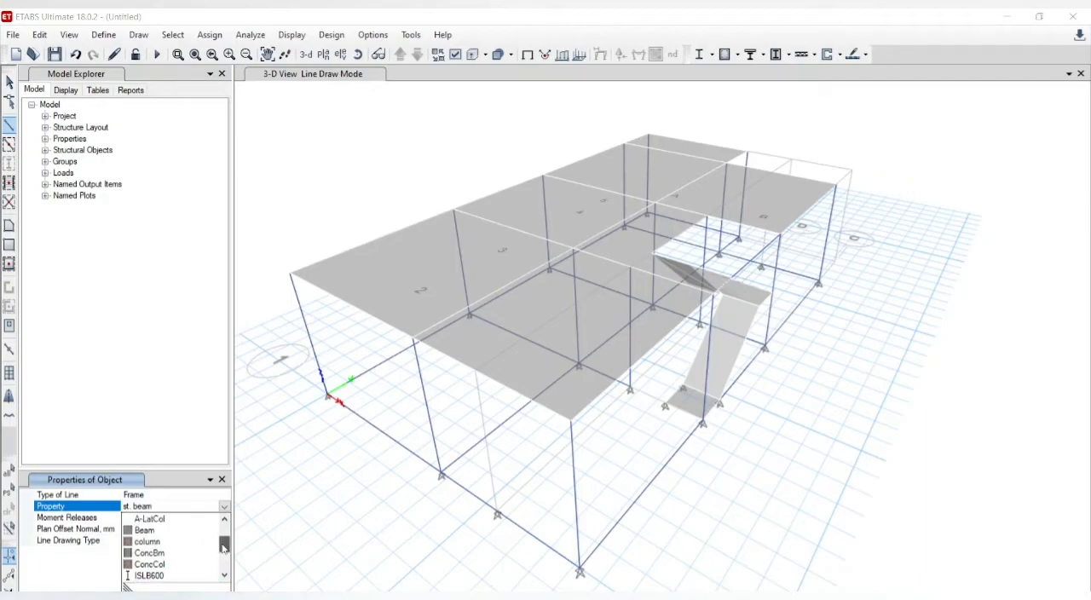
{"action": "left_click", "coordinate": [170, 532]}
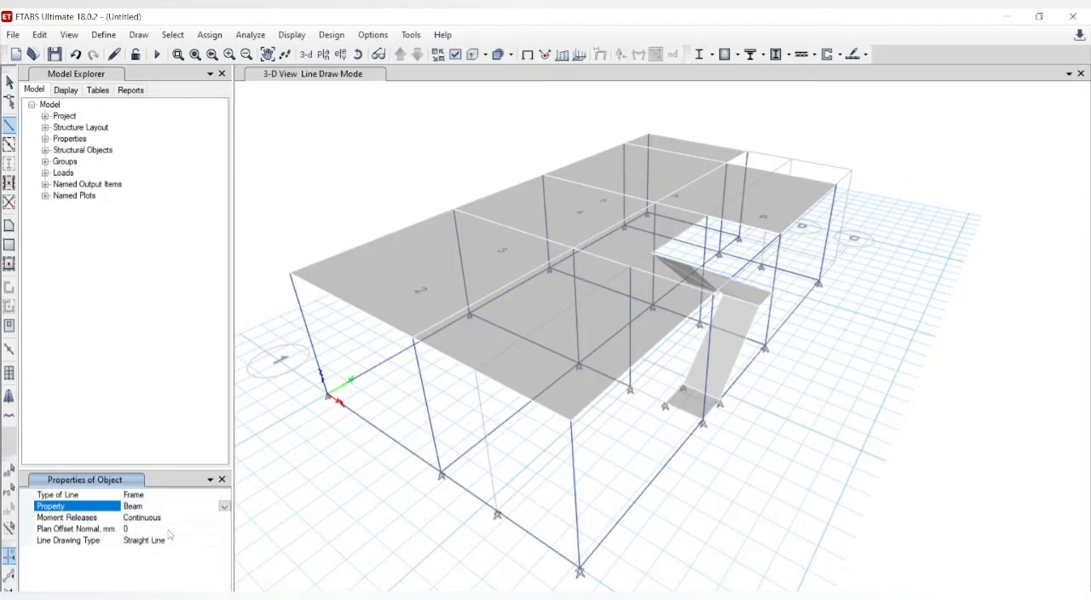
{"action": "left_click", "coordinate": [631, 388]}
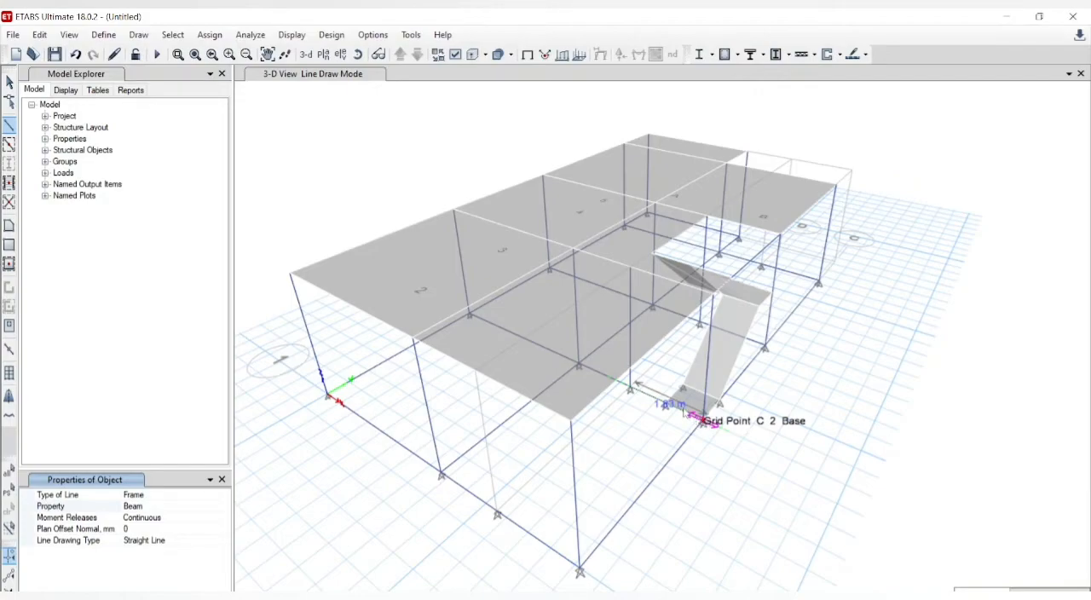
{"action": "left_click", "coordinate": [701, 418]}
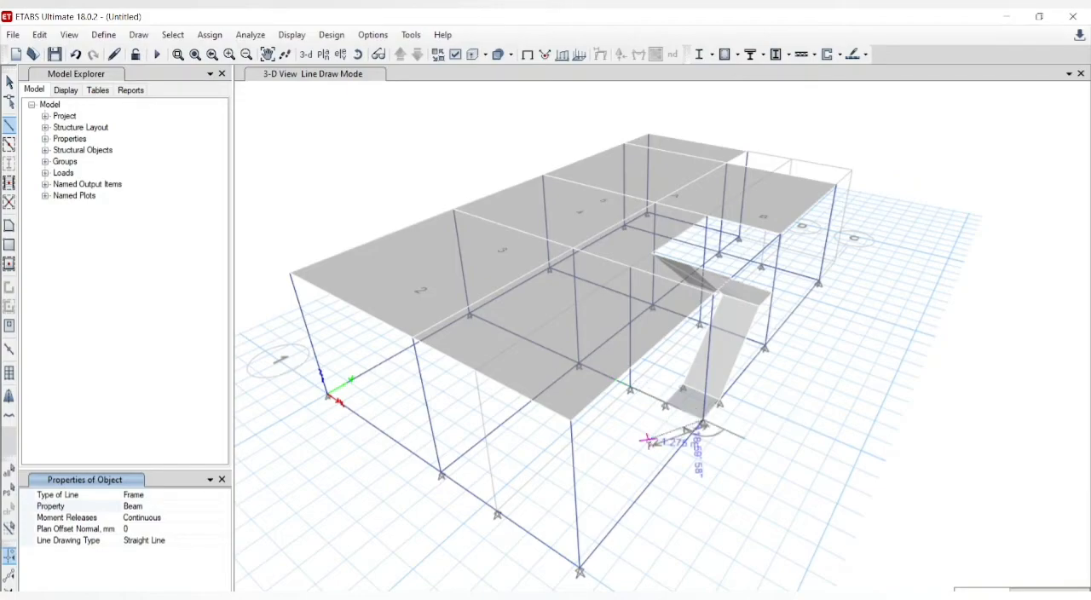
{"action": "key", "text": "Escape"}
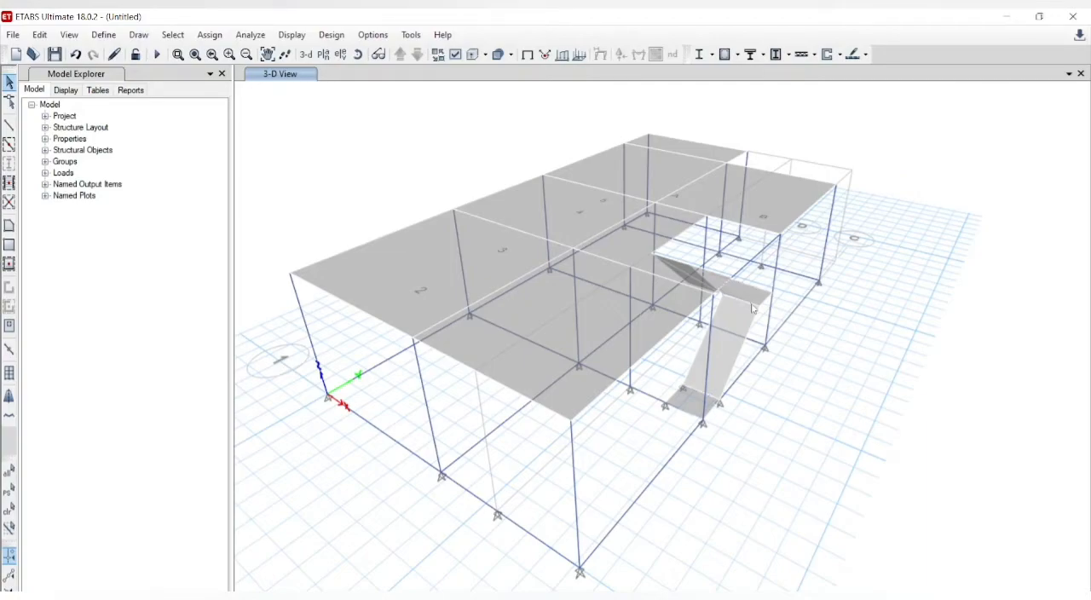
Step: Join the selected frame segments along the outer edge of the mid-height stair landing
{"action": "left_click", "coordinate": [358, 54]}
{"action": "left_click_drag", "start_coordinate": [722, 309], "coordinate": [505, 316]}
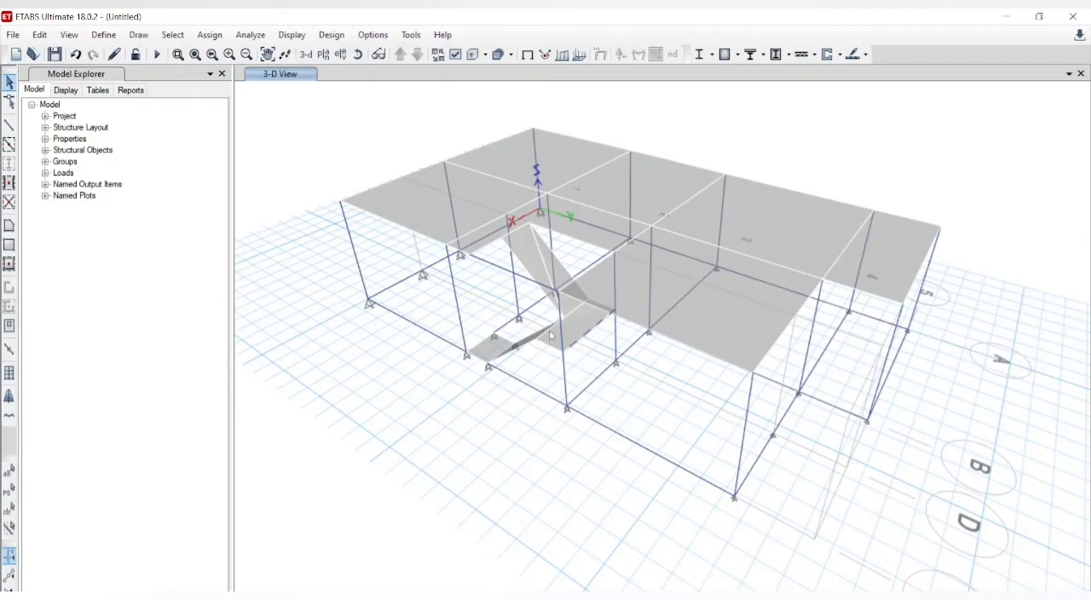
{"action": "left_click", "coordinate": [40, 35]}
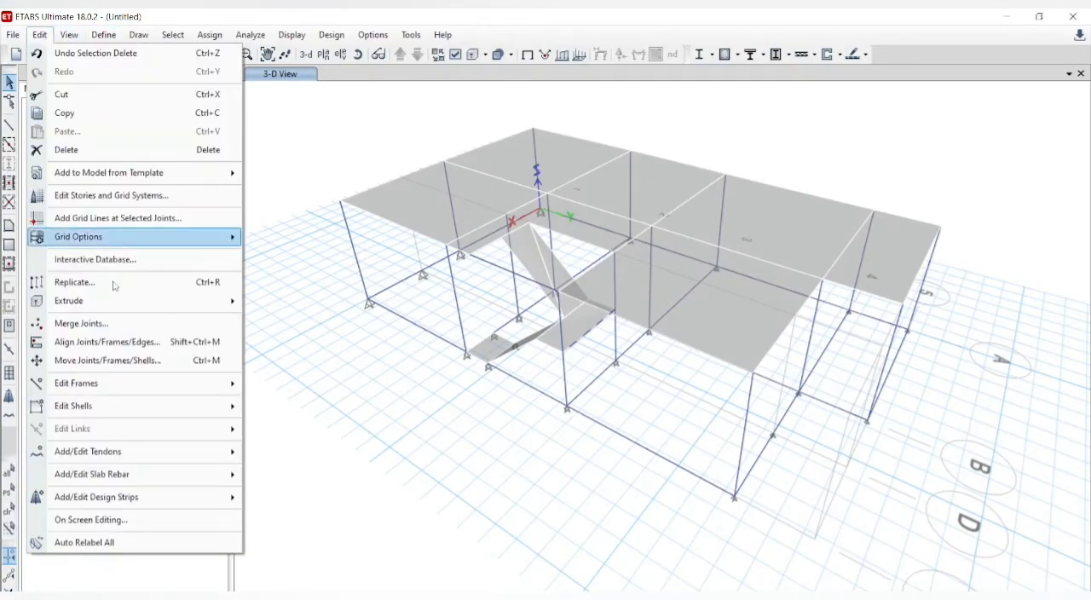
{"action": "mouse_move", "coordinate": [105, 389]}
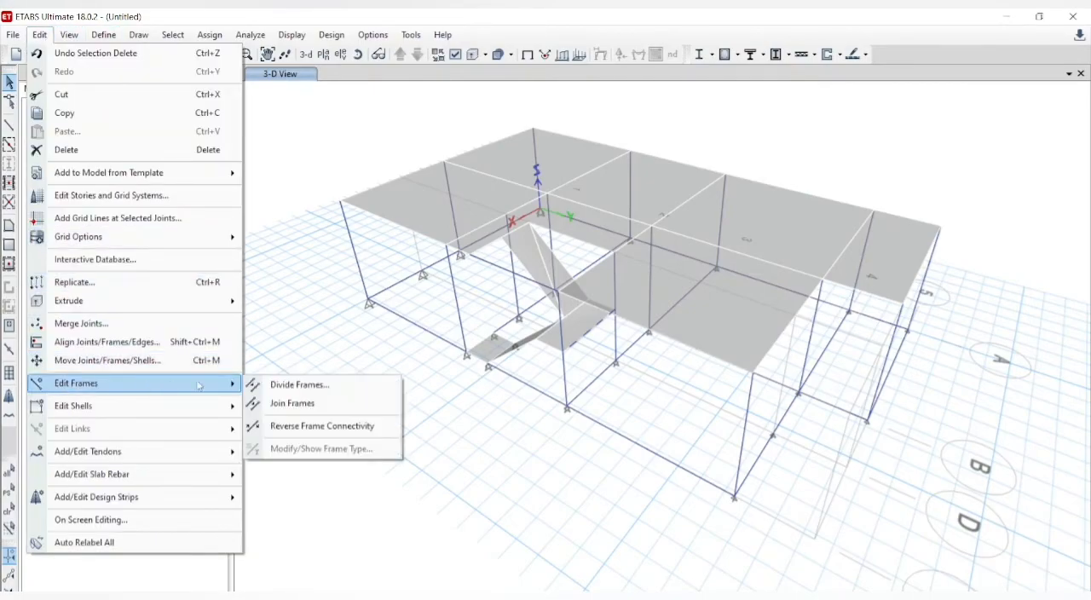
{"action": "left_click", "coordinate": [274, 404]}
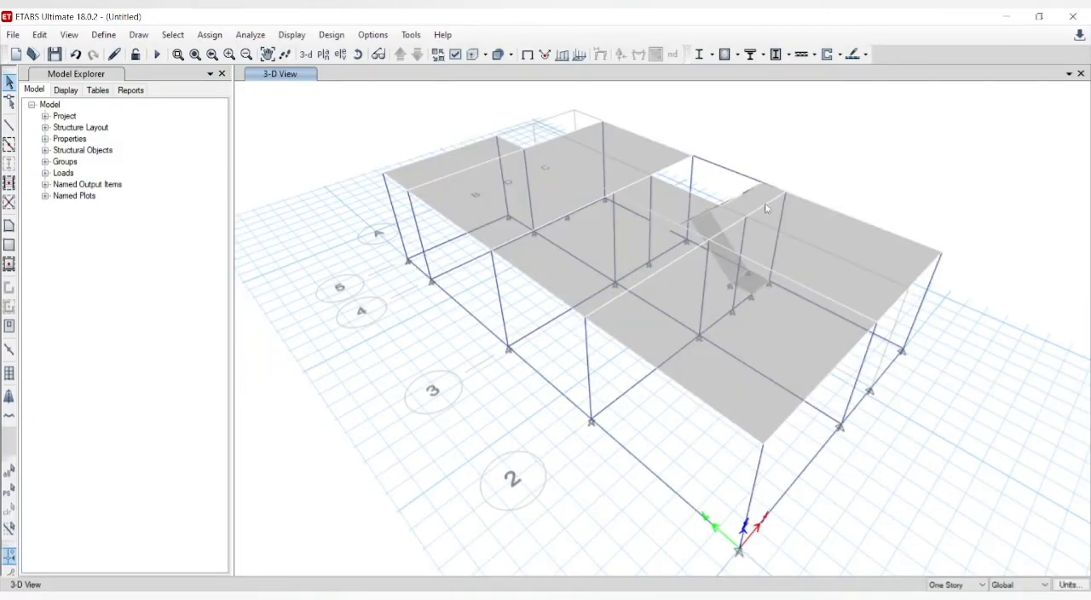
Step: Check the frames around the stair opening and mid-height landing by selecting them from different 3D viewing angles
{"action": "left_click", "coordinate": [774, 205]}
{"action": "left_click", "coordinate": [774, 180]}
{"action": "left_click", "coordinate": [732, 203]}
{"action": "left_click", "coordinate": [358, 53]}
{"action": "left_click_drag", "start_coordinate": [576, 146], "coordinate": [278, 156]}
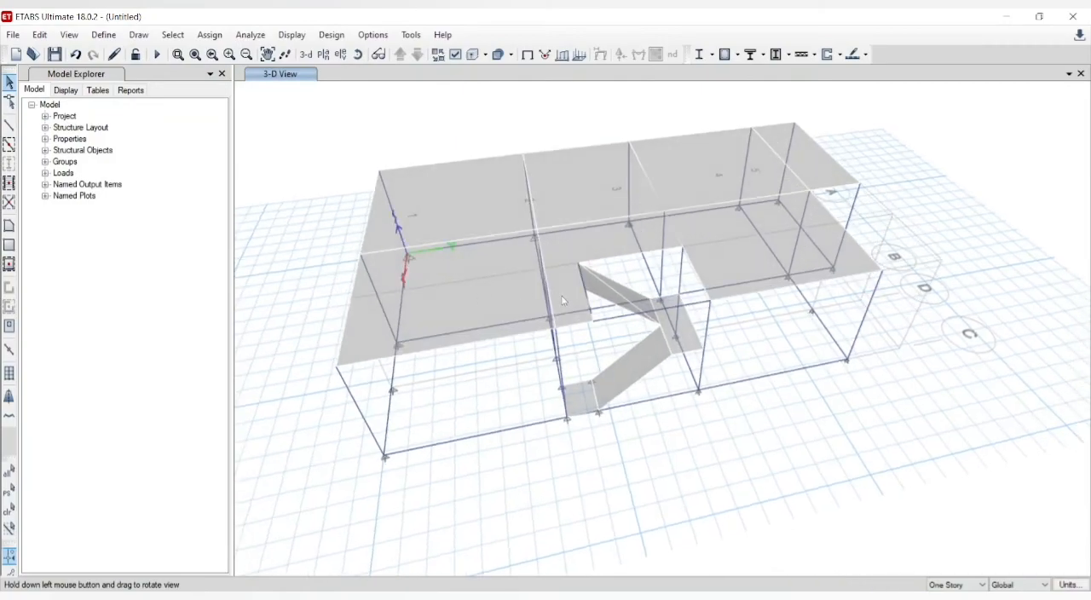
{"action": "key", "text": "Escape"}
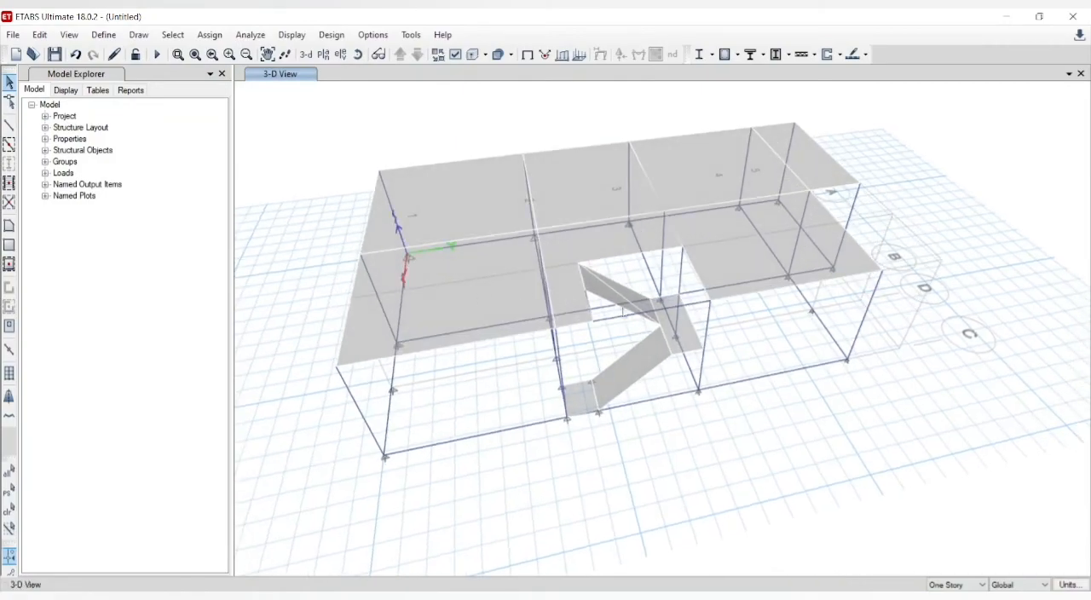
{"action": "left_click", "coordinate": [657, 320]}
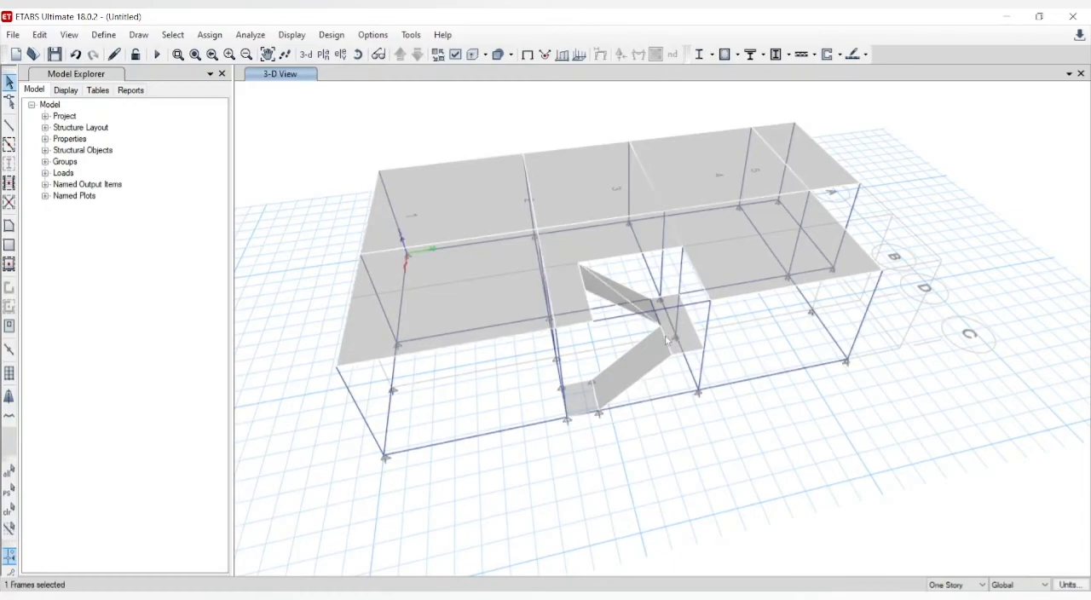
{"action": "left_click", "coordinate": [666, 340]}
{"action": "left_click", "coordinate": [668, 347]}
{"action": "left_click", "coordinate": [669, 347]}
Step: Turn on the extruded display and examine the staircase, columns and base beams all around and close up
{"action": "left_click", "coordinate": [476, 55]}
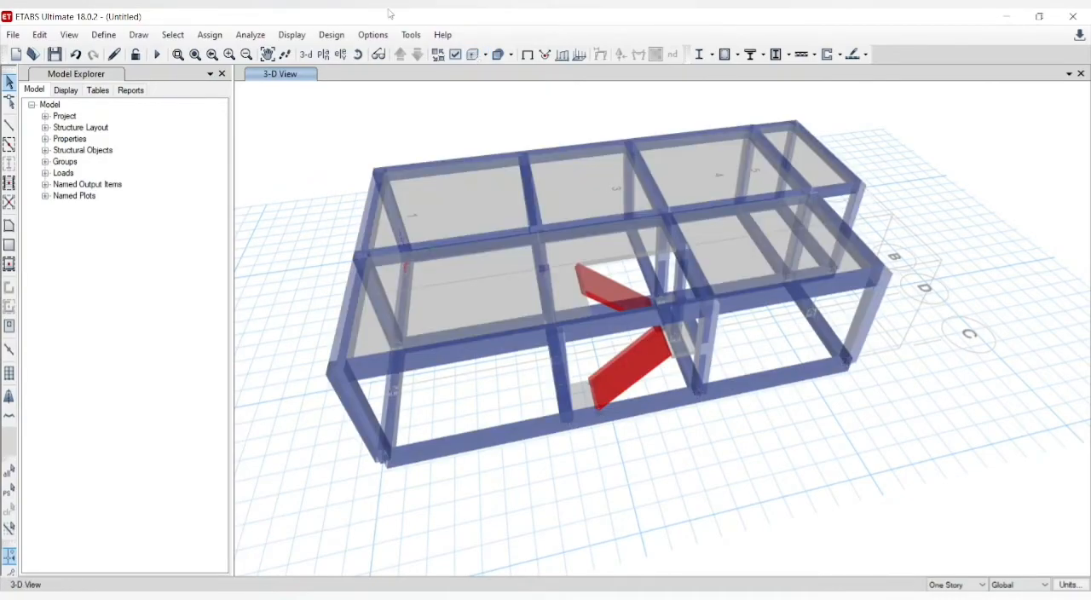
{"action": "left_click", "coordinate": [358, 54]}
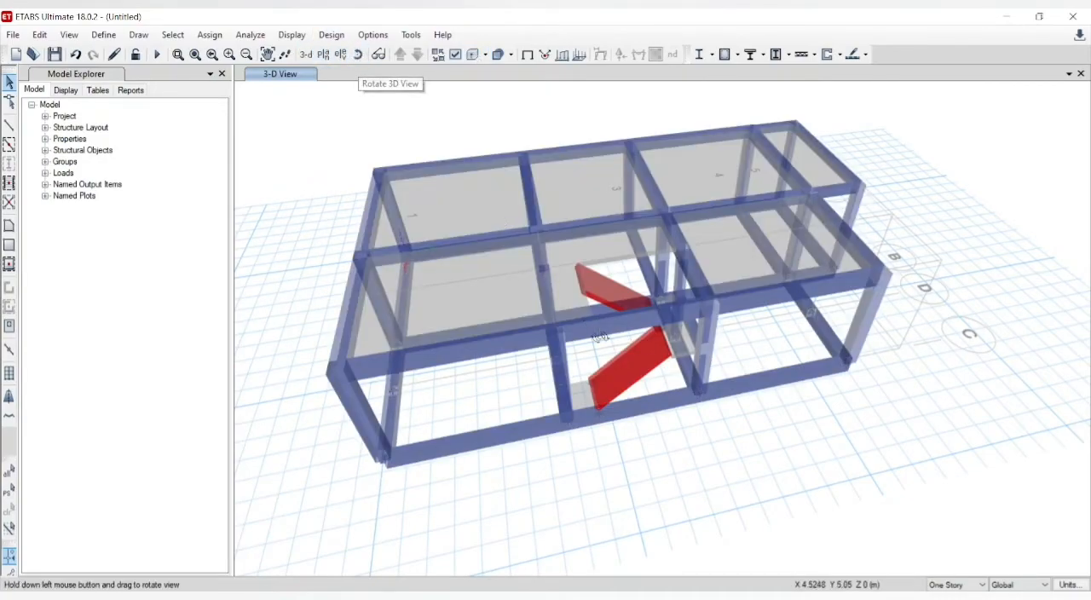
{"action": "left_click_drag", "start_coordinate": [599, 336], "coordinate": [764, 333]}
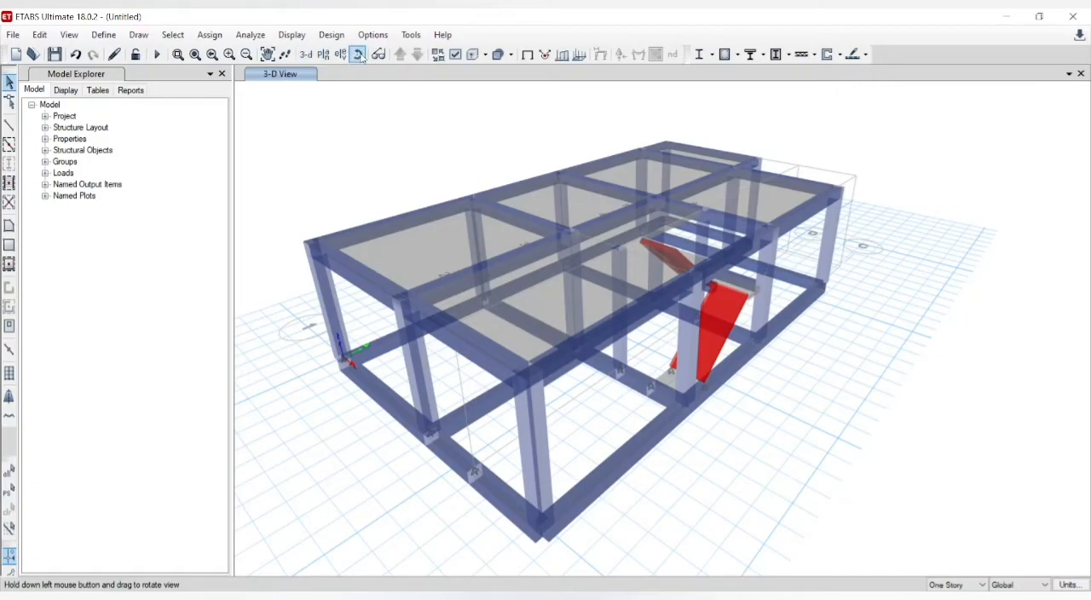
{"action": "left_click_drag", "start_coordinate": [801, 359], "coordinate": [619, 311]}
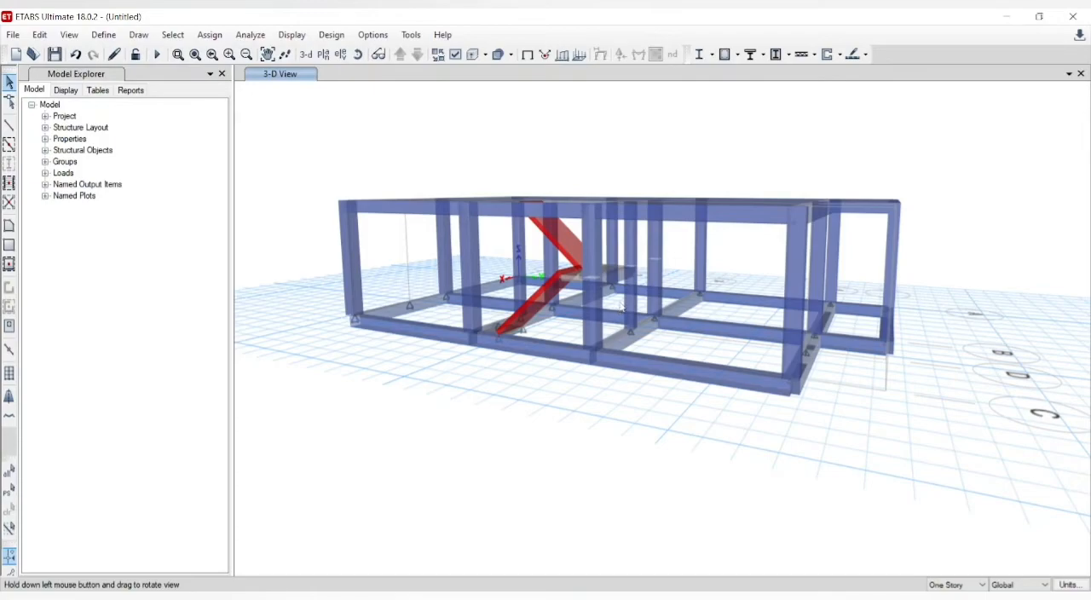
{"action": "left_click", "coordinate": [229, 54]}
{"action": "left_click", "coordinate": [229, 54]}
{"action": "left_click", "coordinate": [230, 53]}
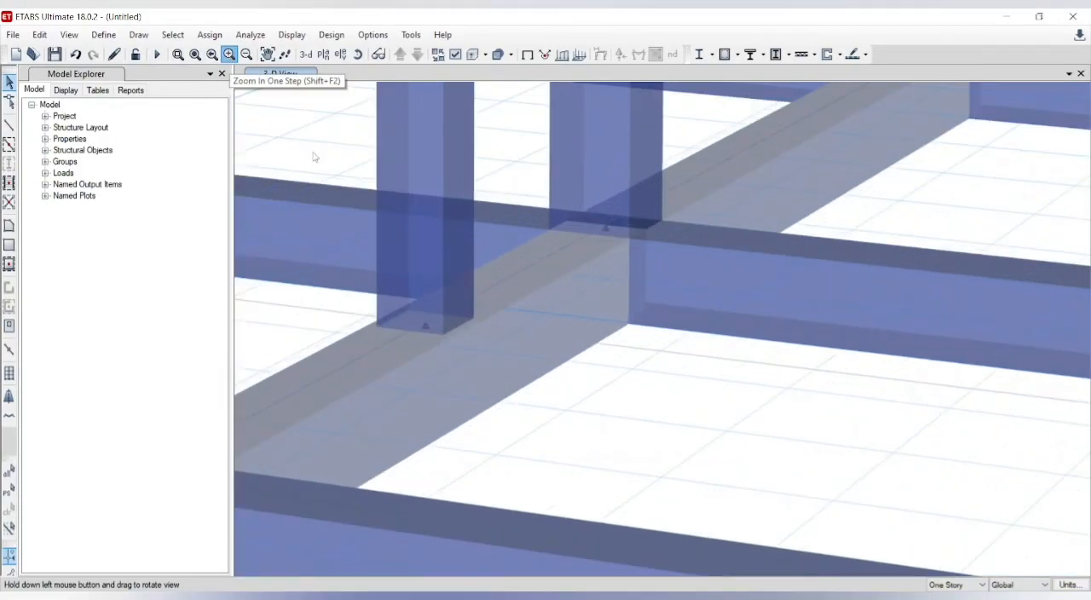
{"action": "left_click", "coordinate": [230, 54]}
{"action": "left_click", "coordinate": [246, 54]}
{"action": "left_click", "coordinate": [246, 54]}
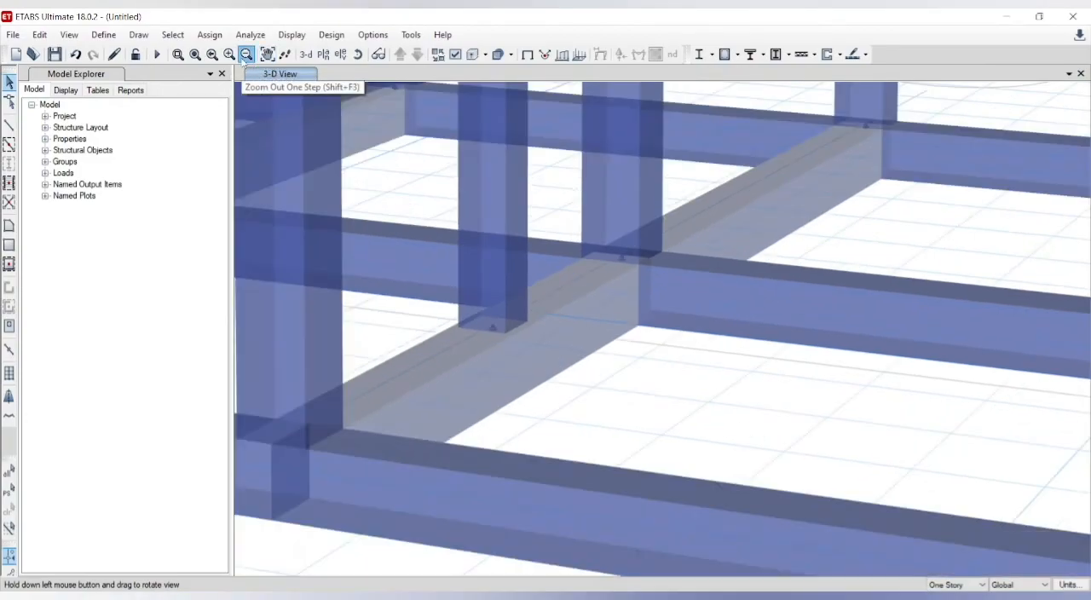
{"action": "left_click", "coordinate": [247, 53]}
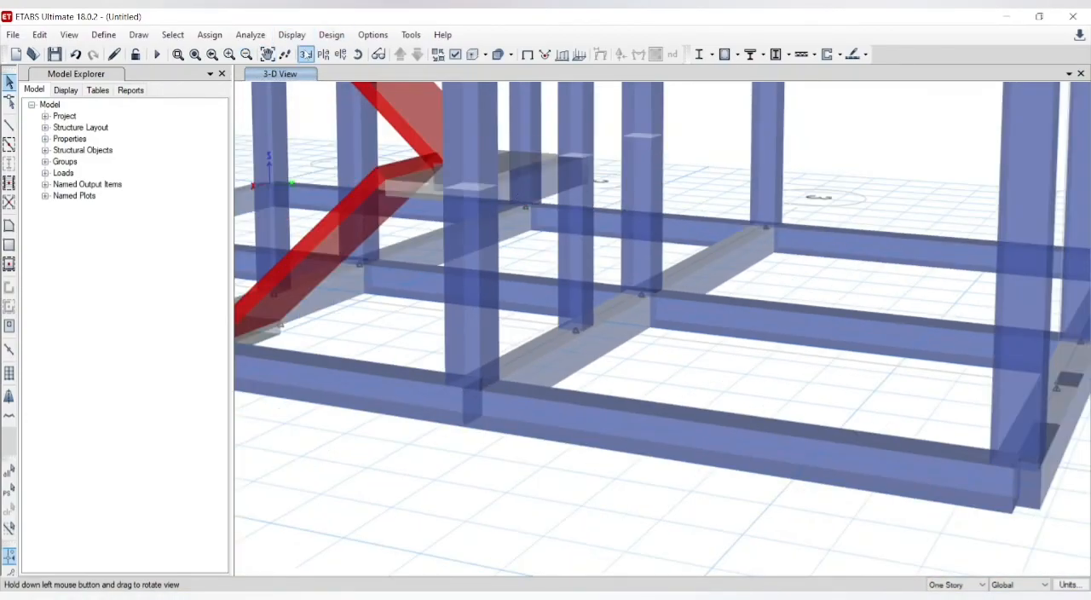
Step: Examine the extruded stair flights, their landing beam and the base beams from the opposite side and from a low side angle
{"action": "left_click", "coordinate": [359, 55]}
{"action": "left_click_drag", "start_coordinate": [554, 221], "coordinate": [985, 212]}
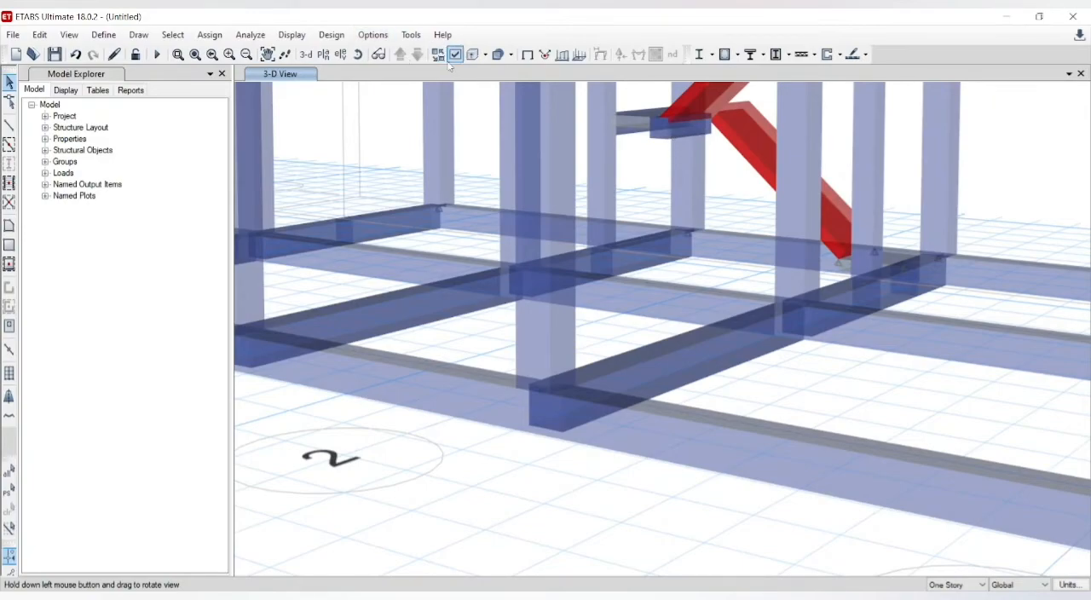
{"action": "left_click", "coordinate": [357, 55]}
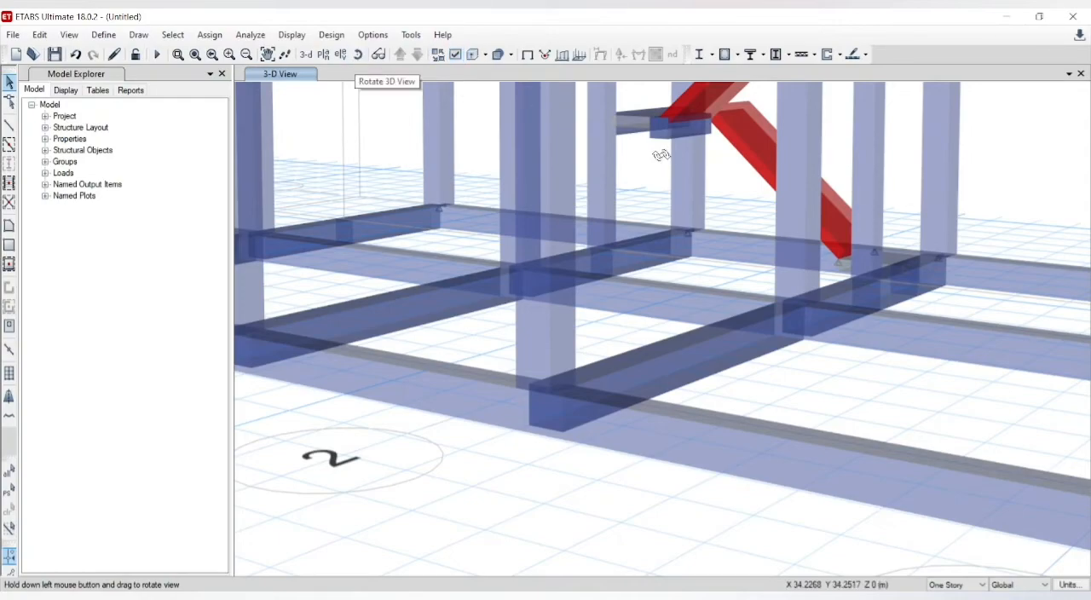
{"action": "left_click_drag", "start_coordinate": [673, 151], "coordinate": [743, 139]}
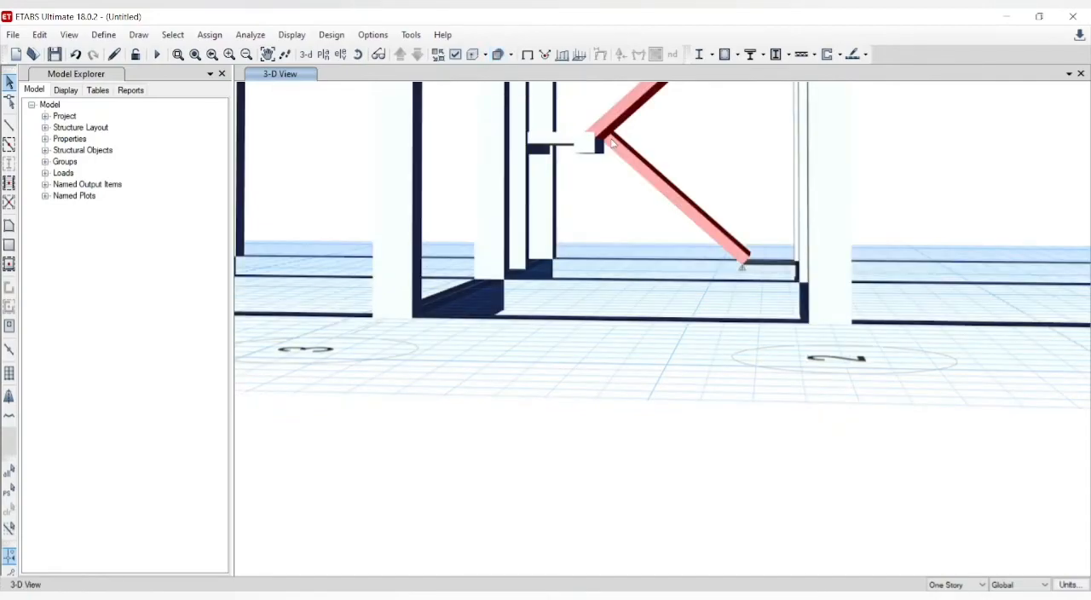
Step: Turn off the extruded display and examine the staircase and its slab opening from low and high 3D angles
{"action": "left_click", "coordinate": [473, 54]}
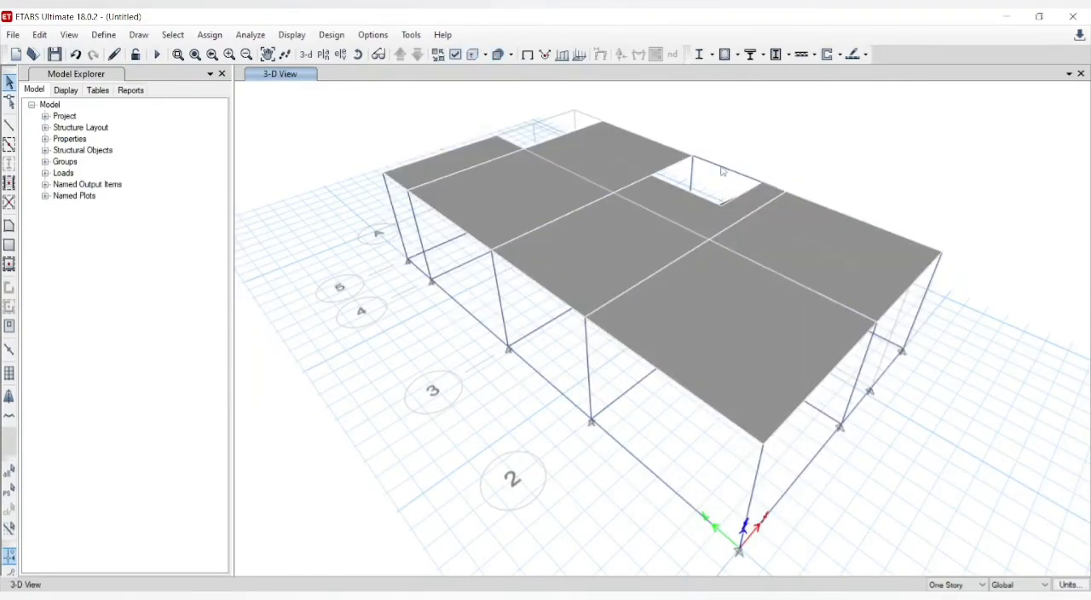
{"action": "left_click", "coordinate": [358, 55]}
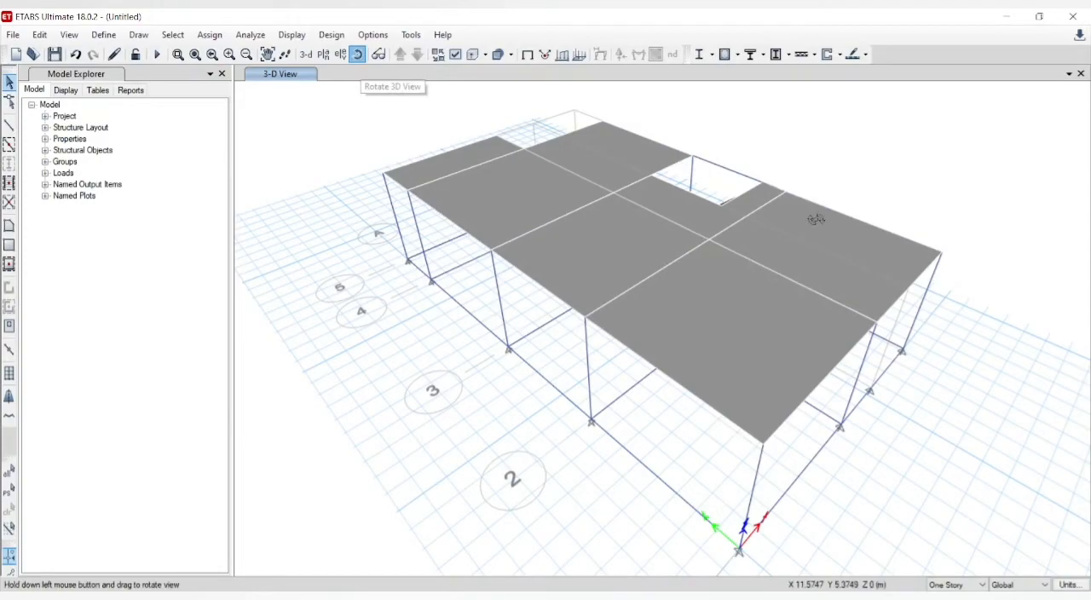
{"action": "left_click_drag", "start_coordinate": [816, 219], "coordinate": [784, 134]}
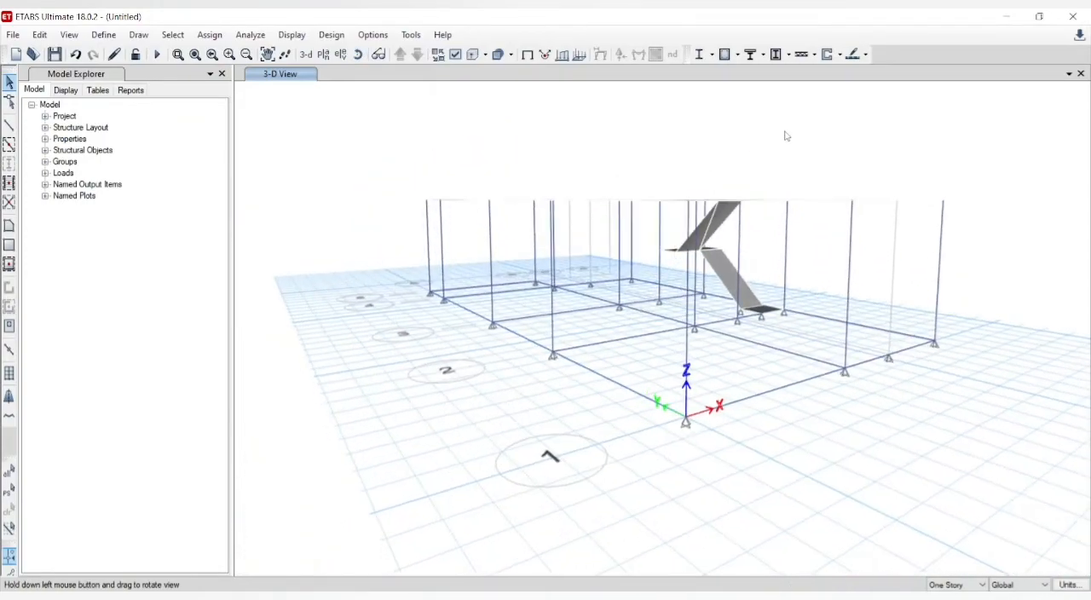
{"action": "left_click", "coordinate": [685, 255]}
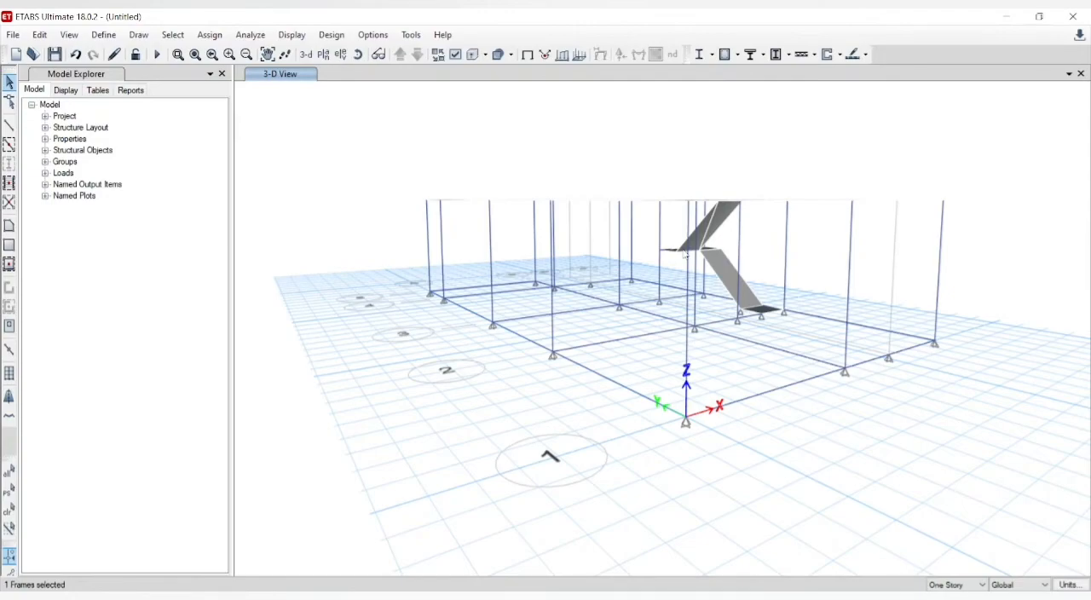
{"action": "left_click", "coordinate": [358, 55]}
{"action": "left_click_drag", "start_coordinate": [791, 210], "coordinate": [547, 302]}
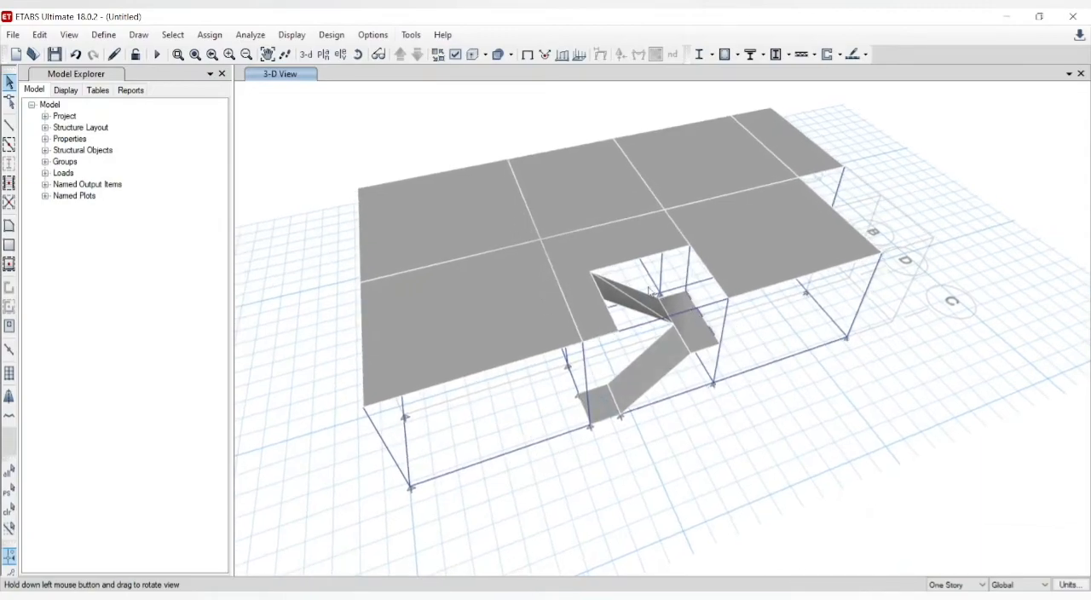
{"action": "left_click", "coordinate": [664, 313]}
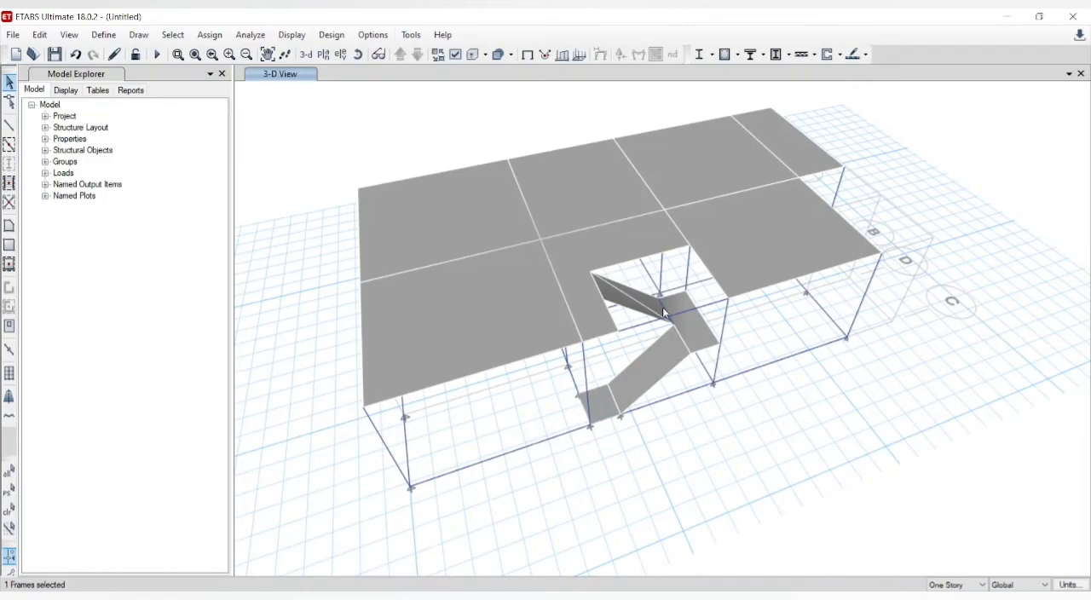
{"action": "left_click_drag", "start_coordinate": [664, 313], "coordinate": [503, 96]}
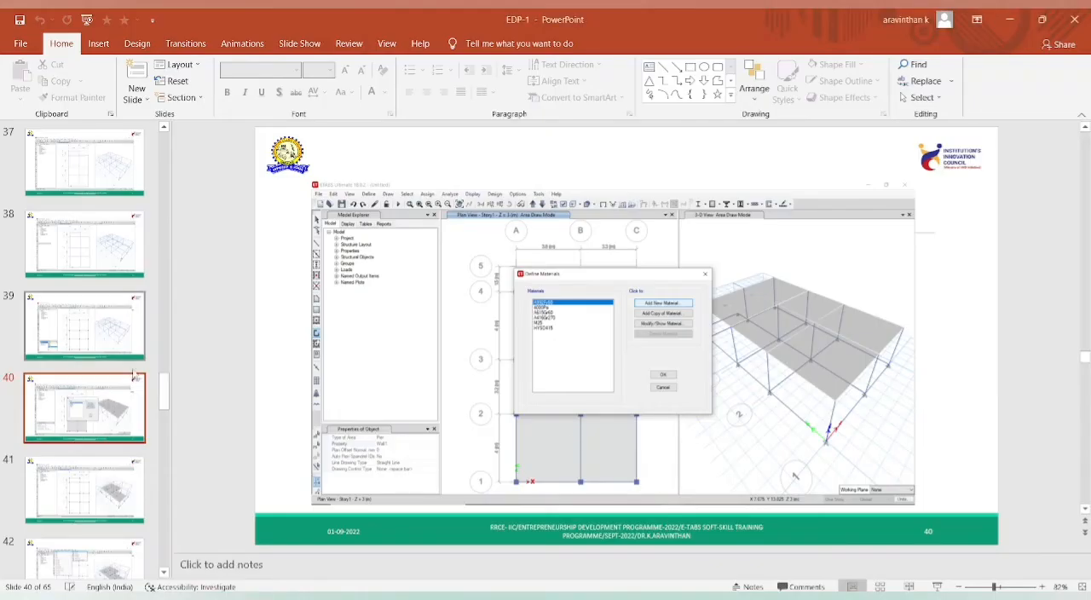
Step: Switch to the EDP-1 presentation in PowerPoint and look back through its early slides for the house picture and floor plan
{"action": "left_click_drag", "start_coordinate": [167, 403], "coordinate": [164, 272]}
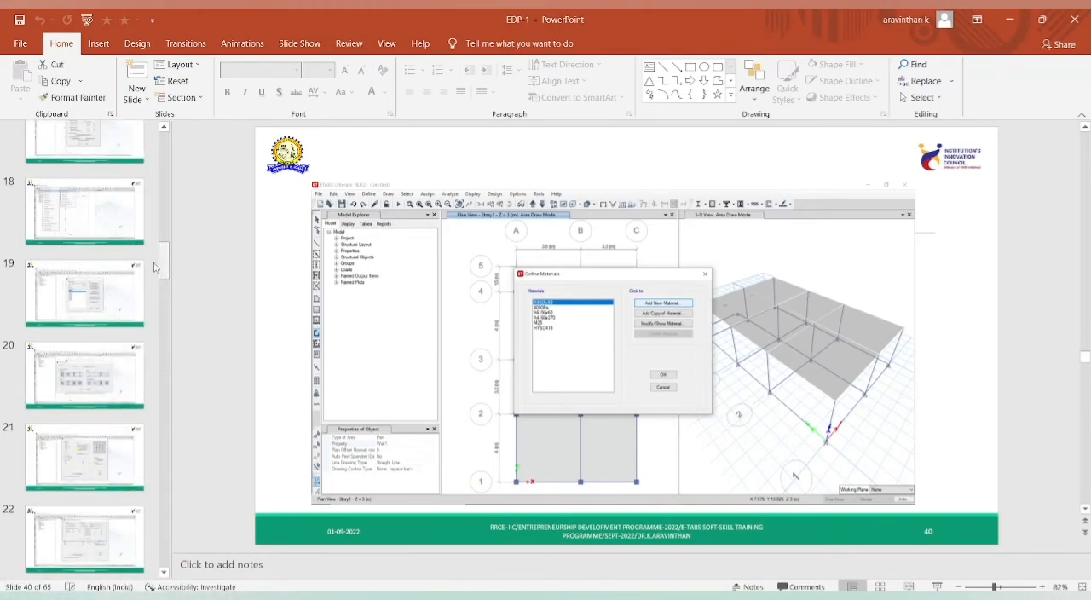
{"action": "left_click", "coordinate": [127, 240]}
{"action": "key", "text": "Up"}
{"action": "key", "text": "Up"}
{"action": "key", "text": "Up"}
{"action": "key", "text": "Up"}
{"action": "key", "text": "Up"}
{"action": "key", "text": "Up"}
{"action": "key", "text": "Up"}
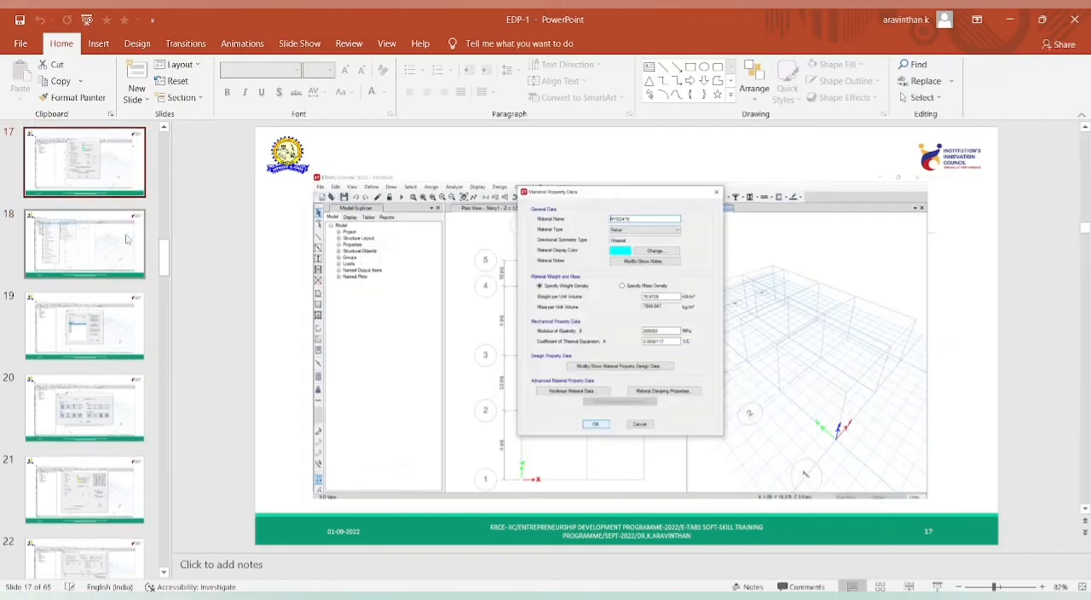
{"action": "key", "text": "Up"}
{"action": "key", "text": "Up"}
{"action": "key", "text": "Up"}
{"action": "key", "text": "Up"}
{"action": "key", "text": "Up"}
{"action": "key", "text": "Up"}
{"action": "key", "text": "Up"}
{"action": "key", "text": "Up"}
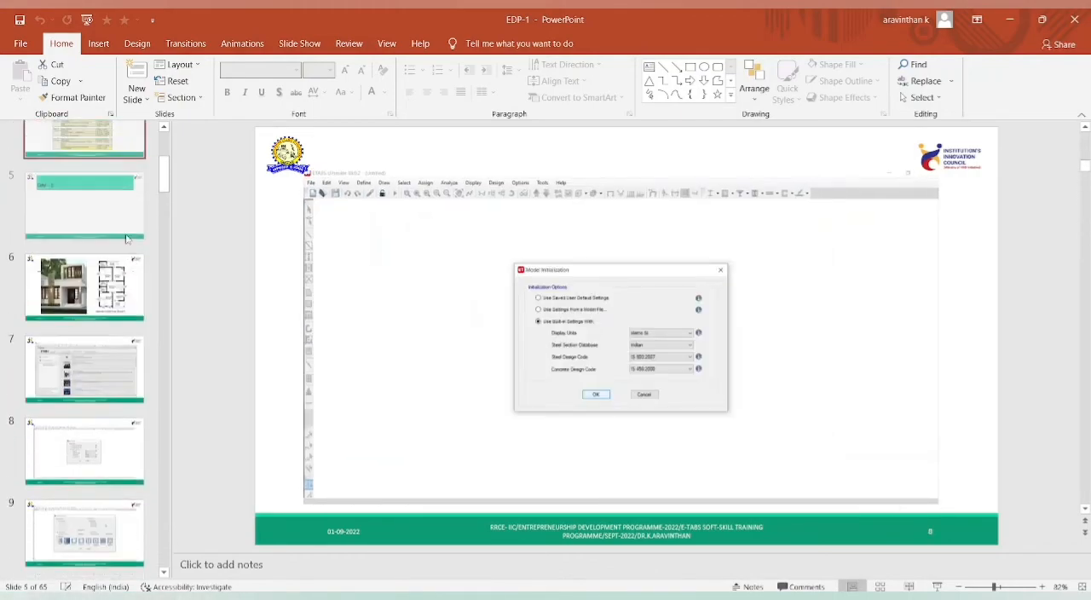
{"action": "key", "text": "Down"}
{"action": "key", "text": "Down"}
{"action": "key", "text": "Down"}
{"action": "key", "text": "Up"}
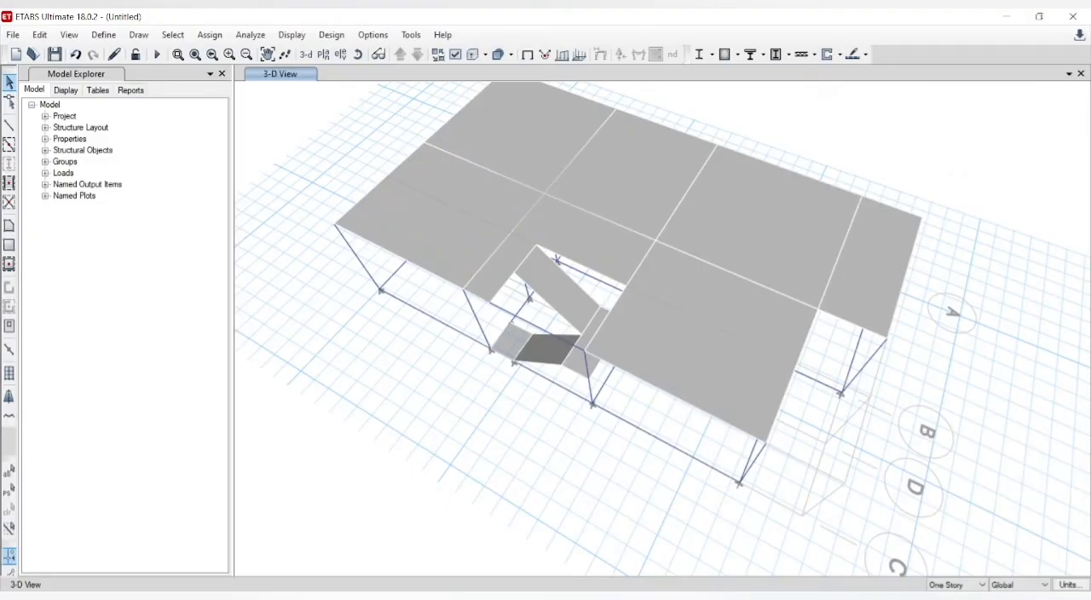
Step: Add one 3 m story above Story1, keeping existing story heights and replicating it from Story1
{"action": "left_click", "coordinate": [308, 58]}
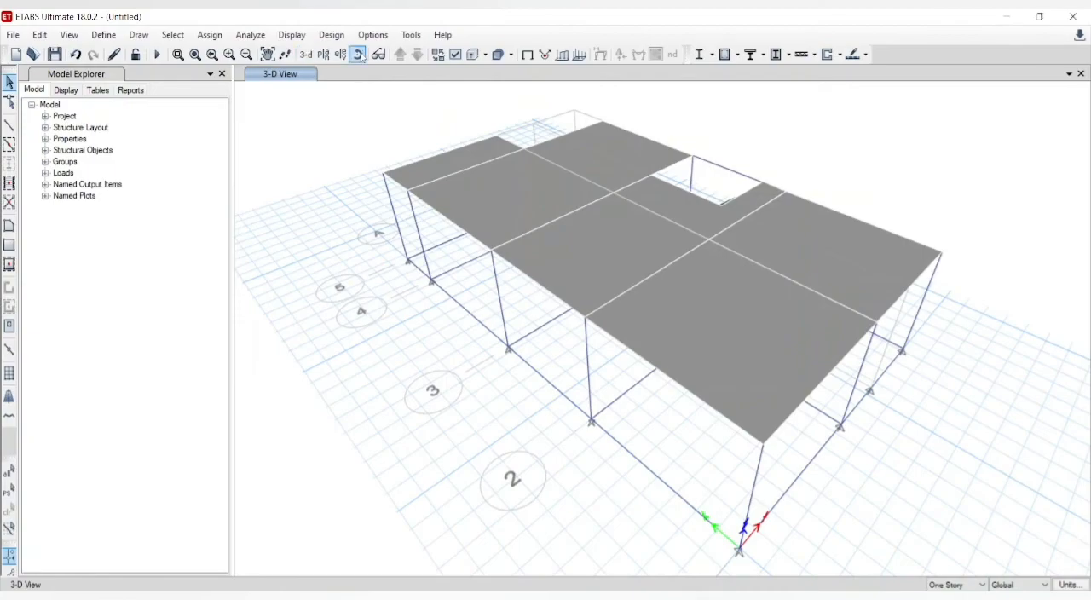
{"action": "left_click", "coordinate": [40, 35]}
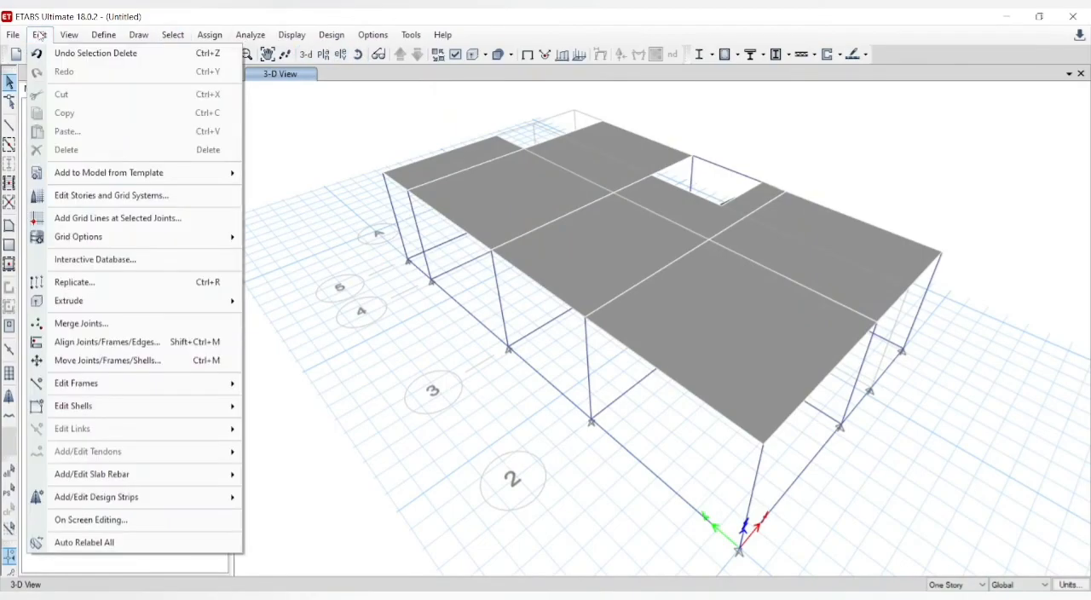
{"action": "left_click", "coordinate": [83, 196]}
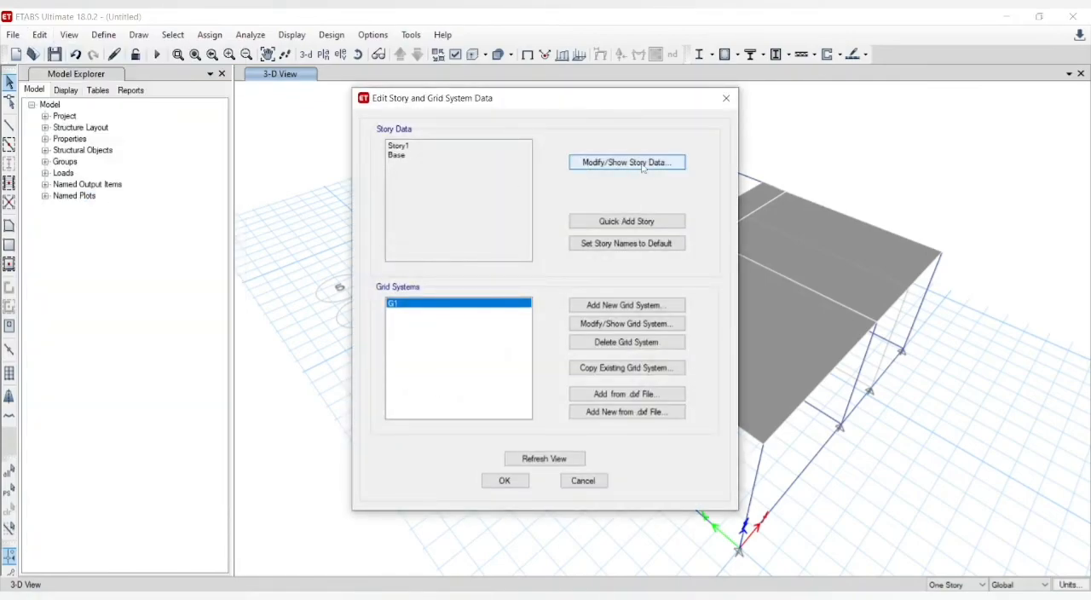
{"action": "left_click", "coordinate": [643, 163]}
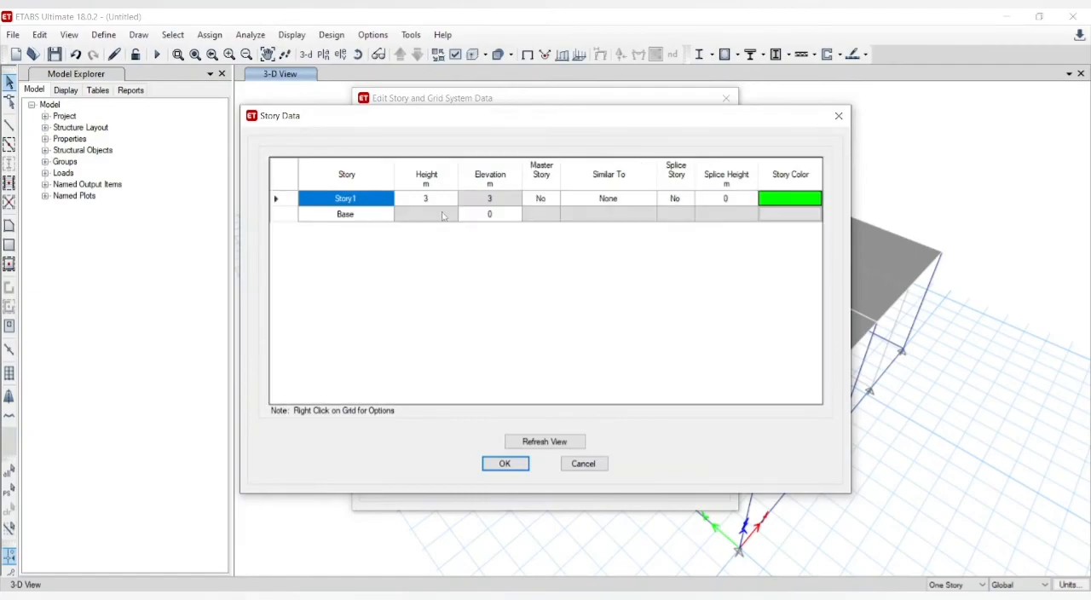
{"action": "right_click", "coordinate": [318, 203]}
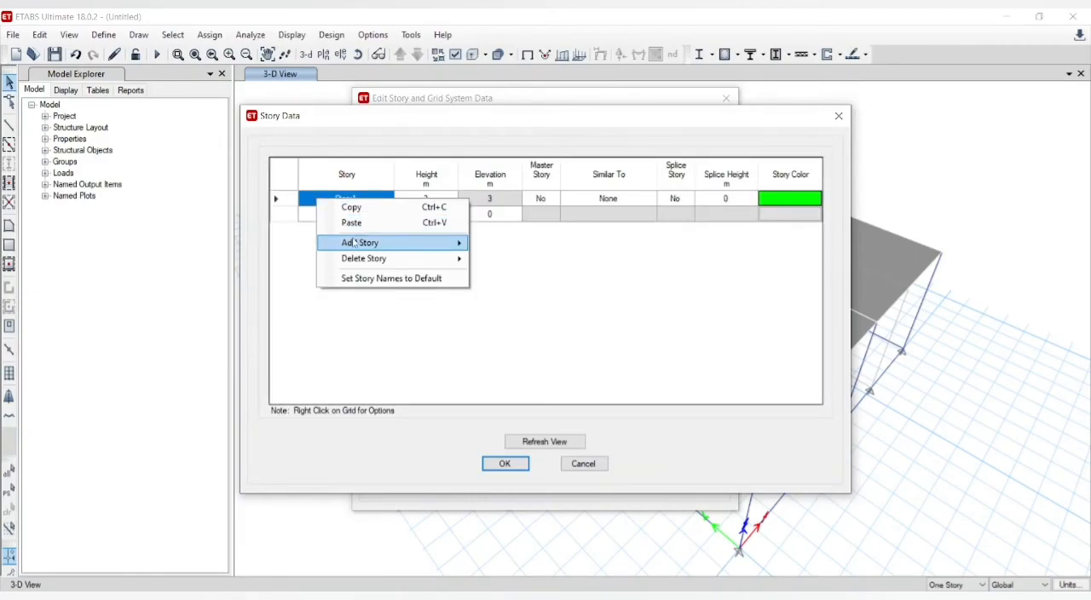
{"action": "mouse_move", "coordinate": [354, 243]}
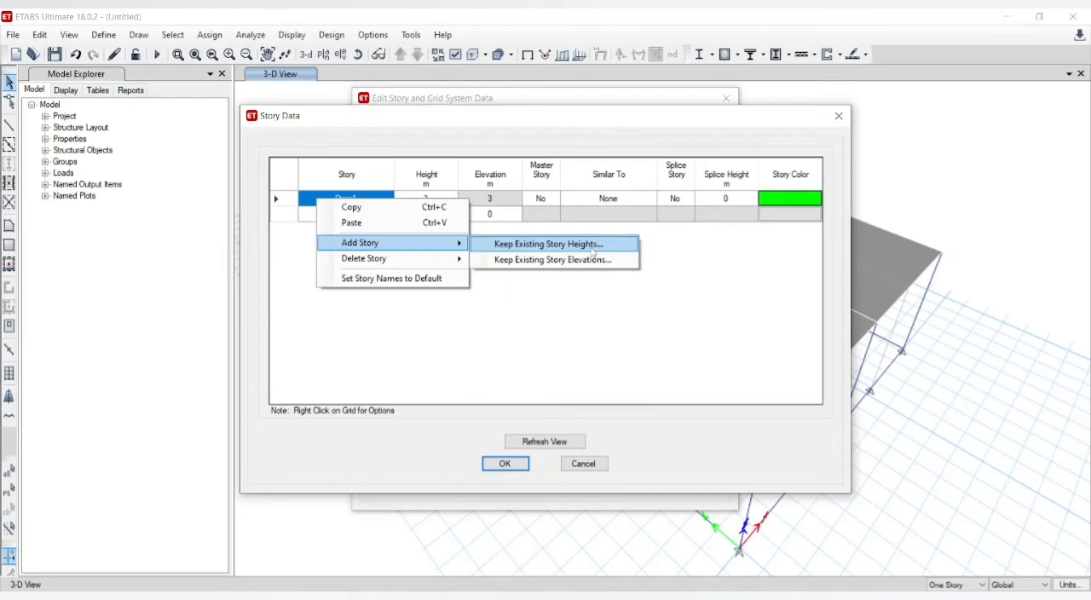
{"action": "left_click", "coordinate": [592, 249]}
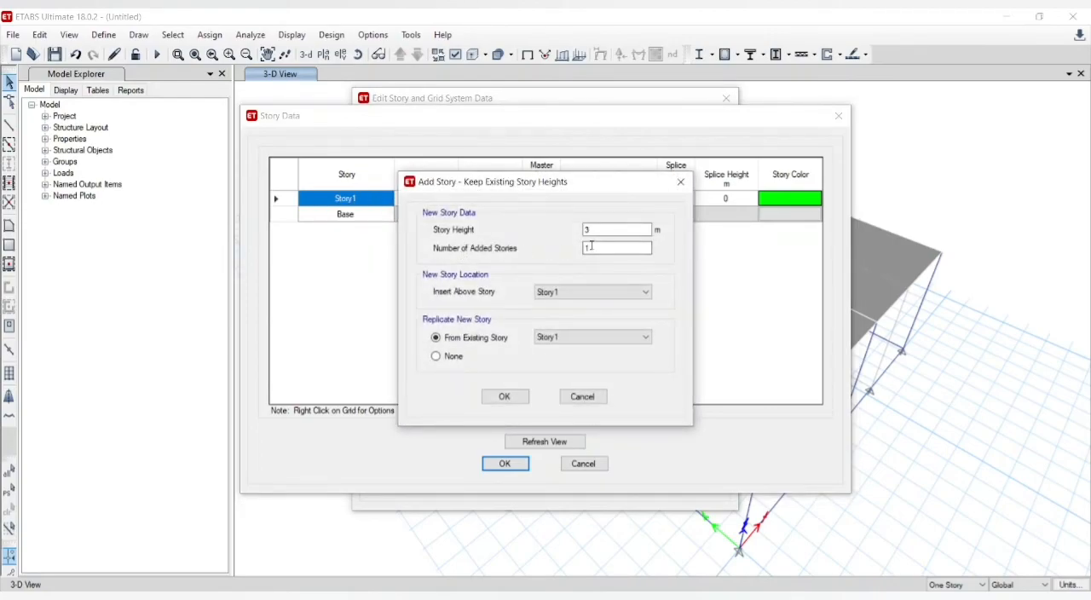
{"action": "left_click", "coordinate": [588, 228]}
{"action": "left_click", "coordinate": [512, 397]}
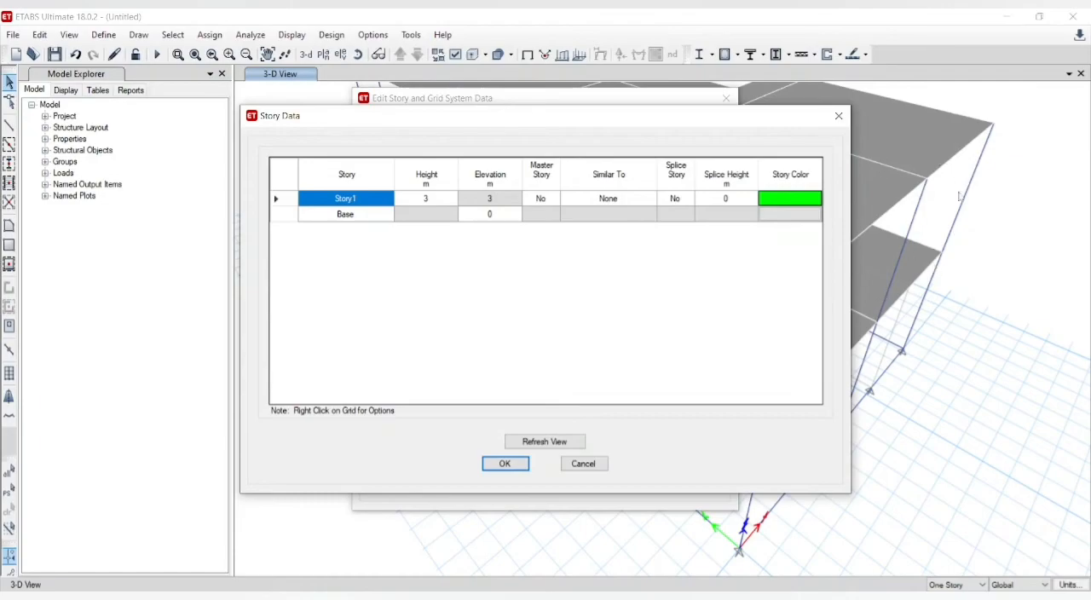
{"action": "key", "text": "Return"}
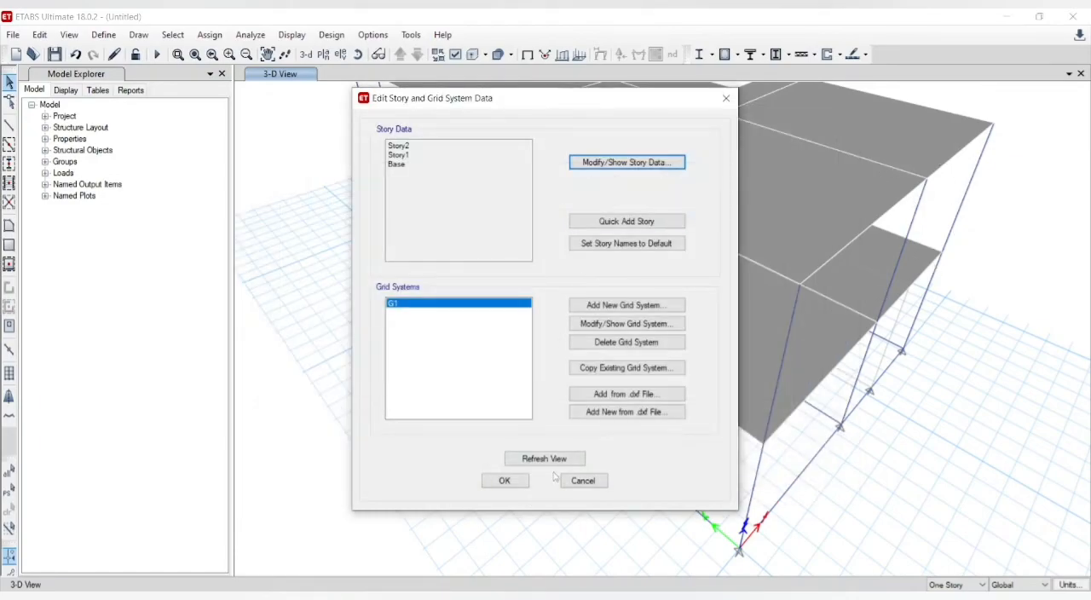
{"action": "left_click", "coordinate": [512, 482]}
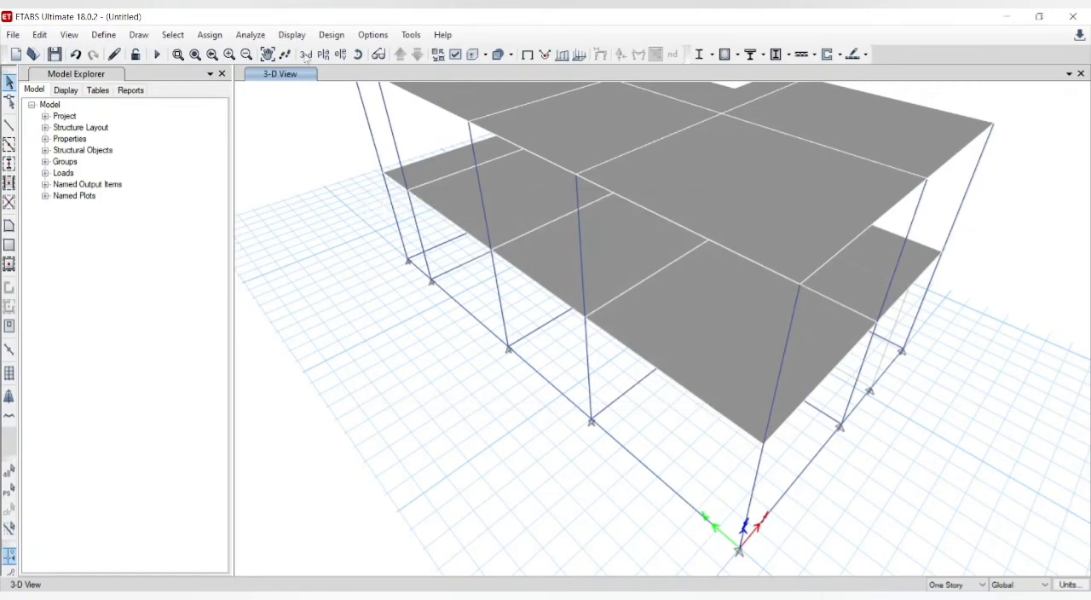
{"action": "left_click", "coordinate": [306, 55]}
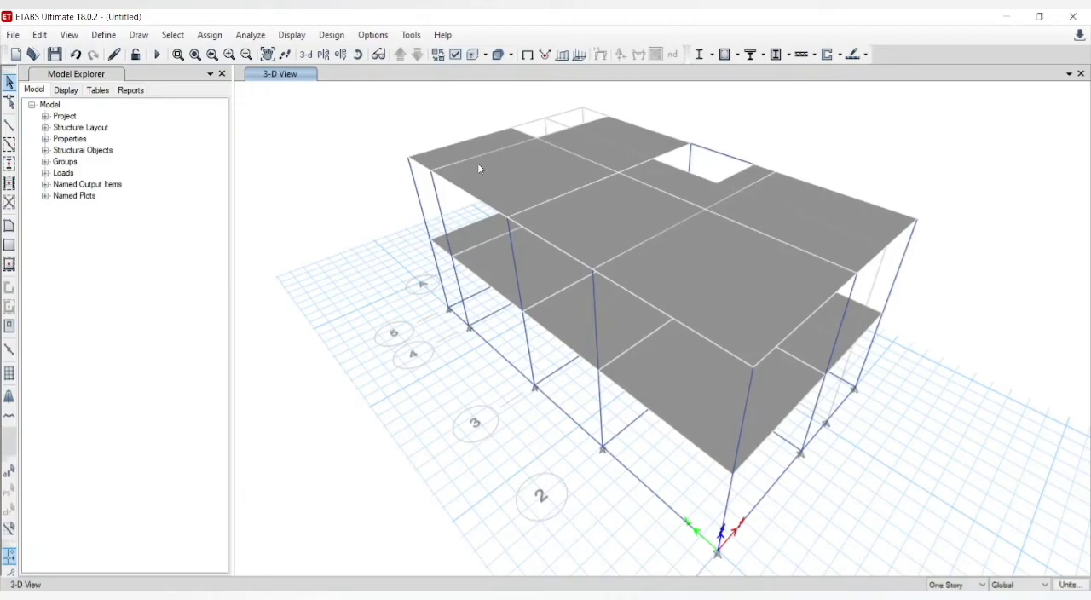
Step: In the Story2 plan, delete the slabs except the panel between grids B-C and 1-2 and the small stair slab along grid 3
{"action": "left_click", "coordinate": [560, 219]}
{"action": "left_click", "coordinate": [320, 57]}
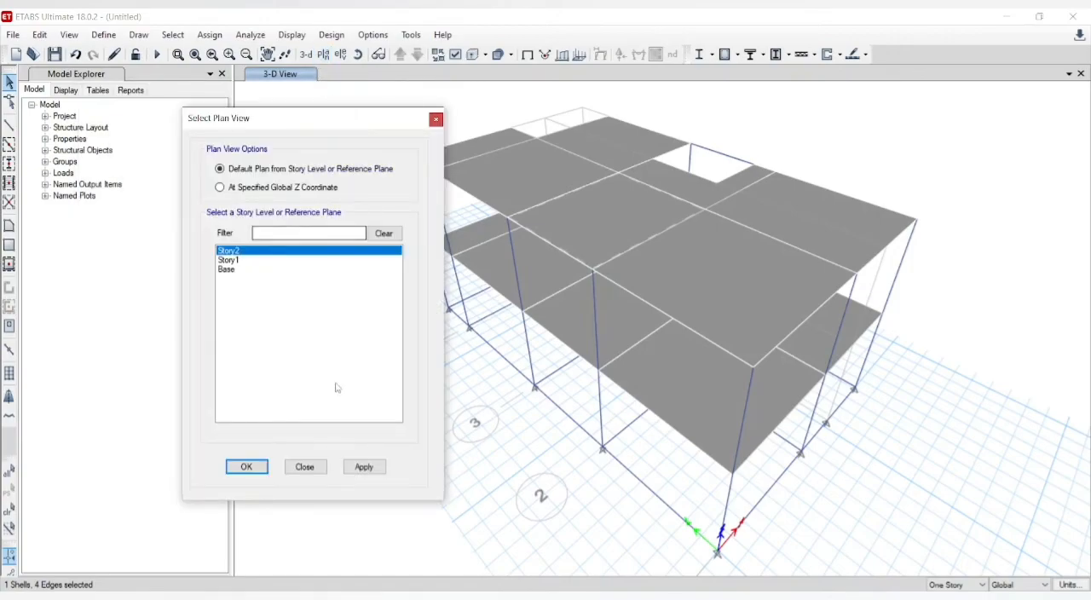
{"action": "left_click", "coordinate": [364, 474]}
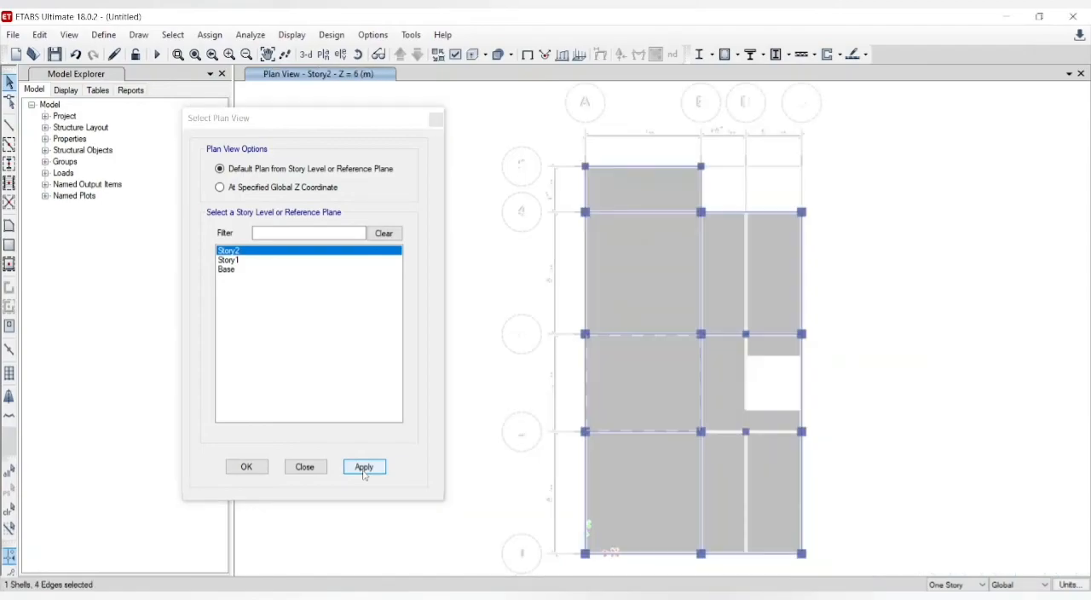
{"action": "left_click", "coordinate": [620, 315]}
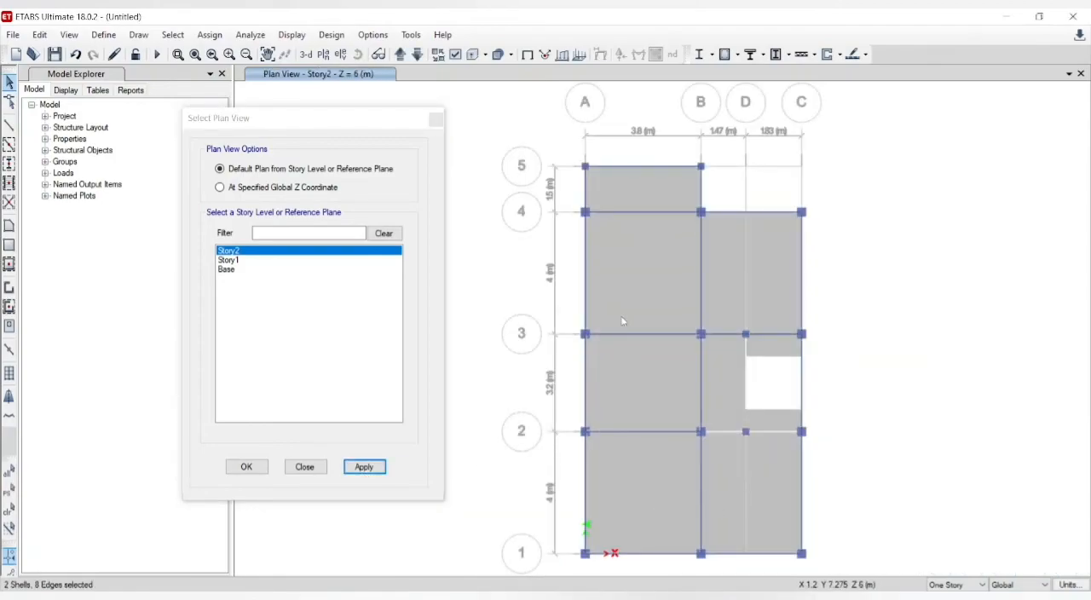
{"action": "left_click", "coordinate": [633, 188]}
{"action": "left_click", "coordinate": [634, 187]}
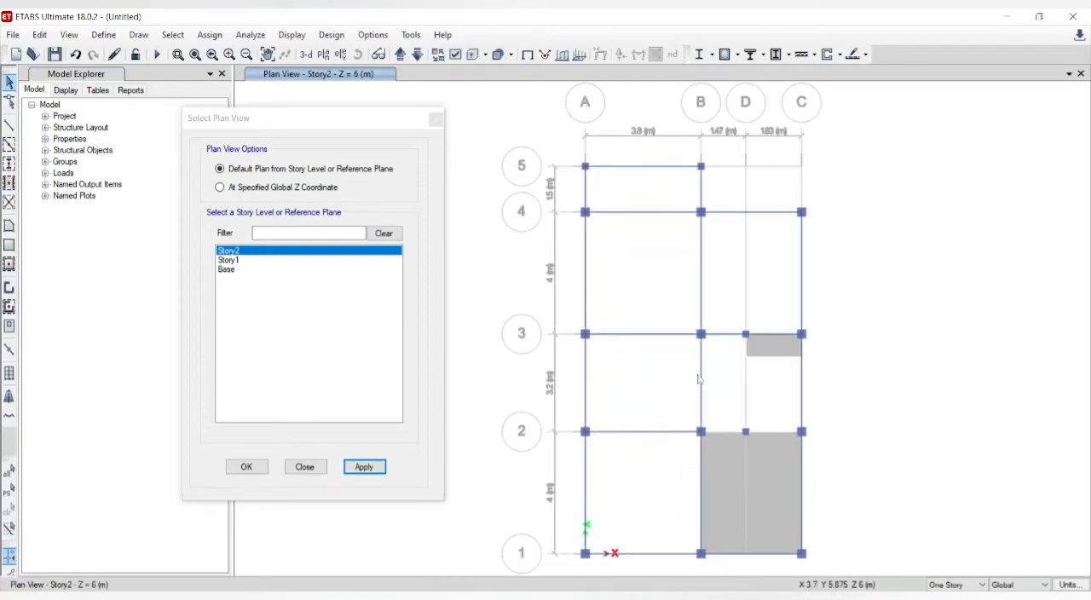
{"action": "left_click", "coordinate": [440, 122]}
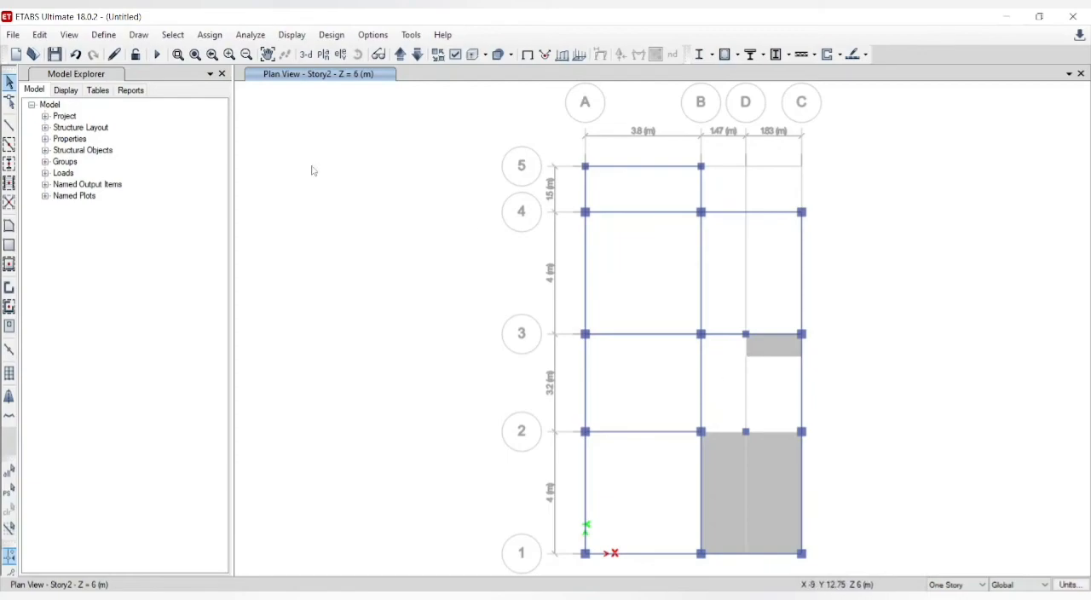
Step: Draw a Slab125 floor over the Story2 staircase bay through grid points B2, B3, C3 and C2, and show the model in 3D
{"action": "left_click", "coordinate": [9, 227]}
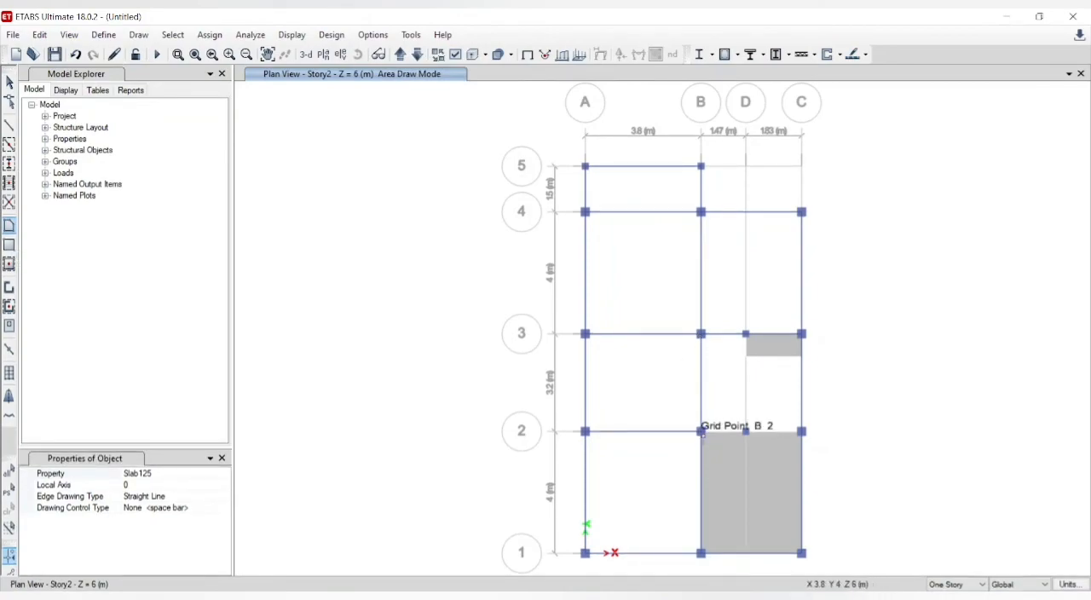
{"action": "left_click", "coordinate": [700, 432]}
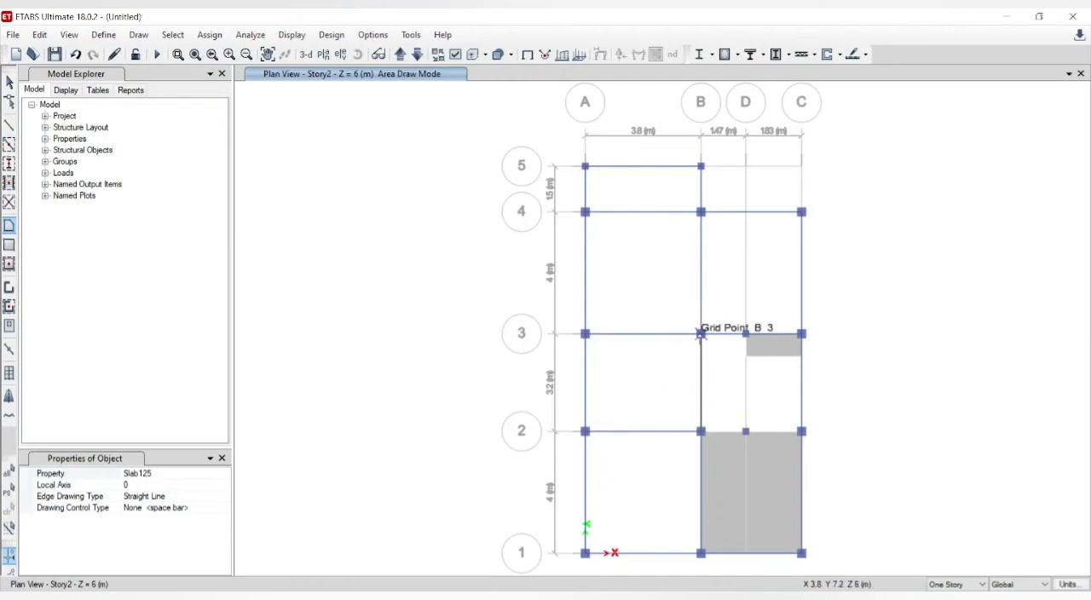
{"action": "left_click", "coordinate": [700, 333]}
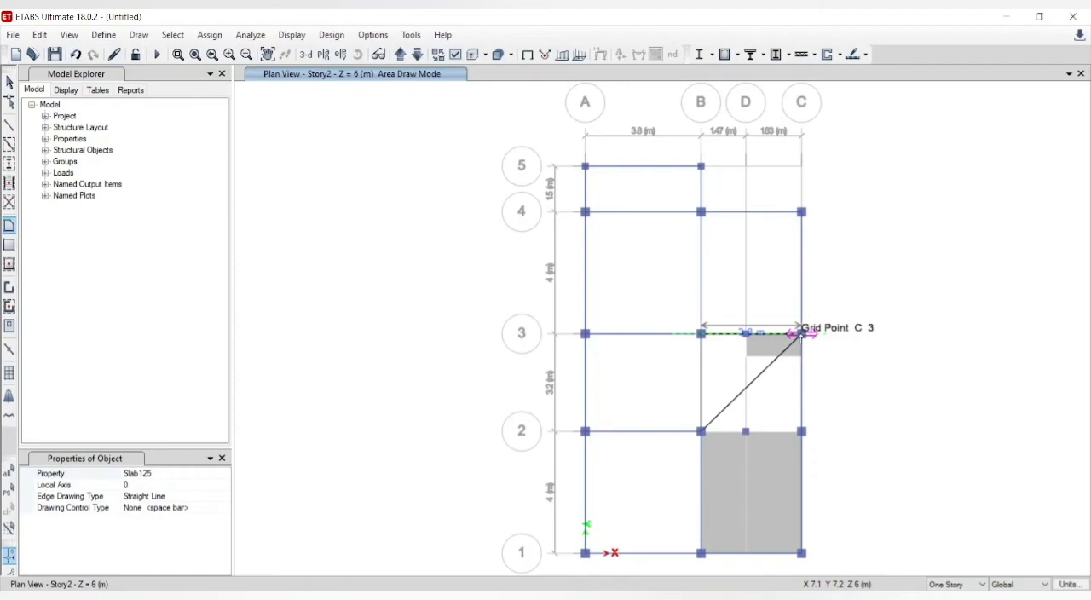
{"action": "left_click", "coordinate": [801, 333]}
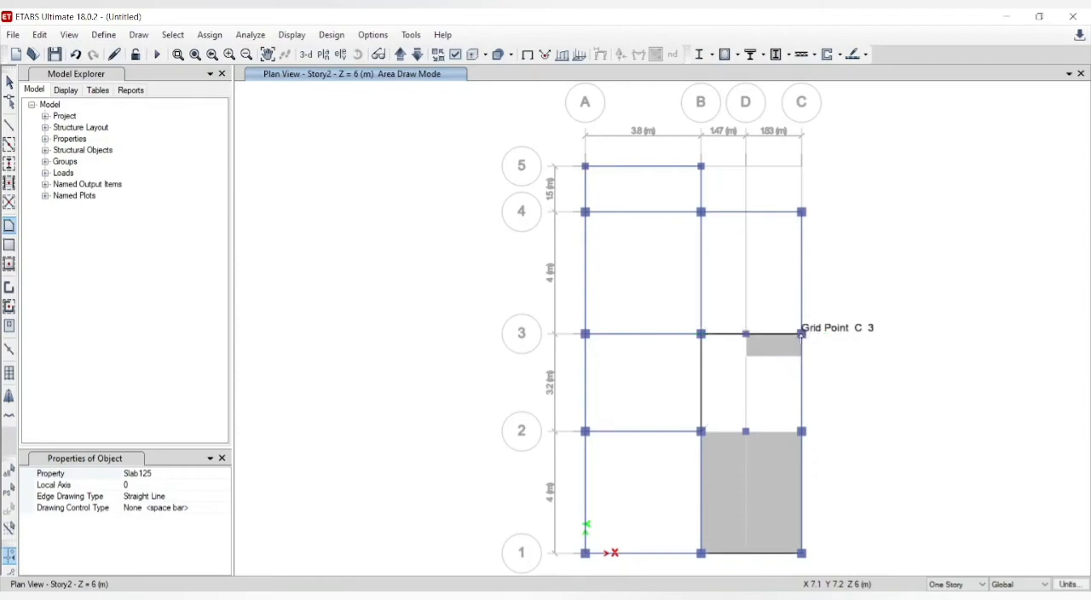
{"action": "left_click", "coordinate": [801, 430]}
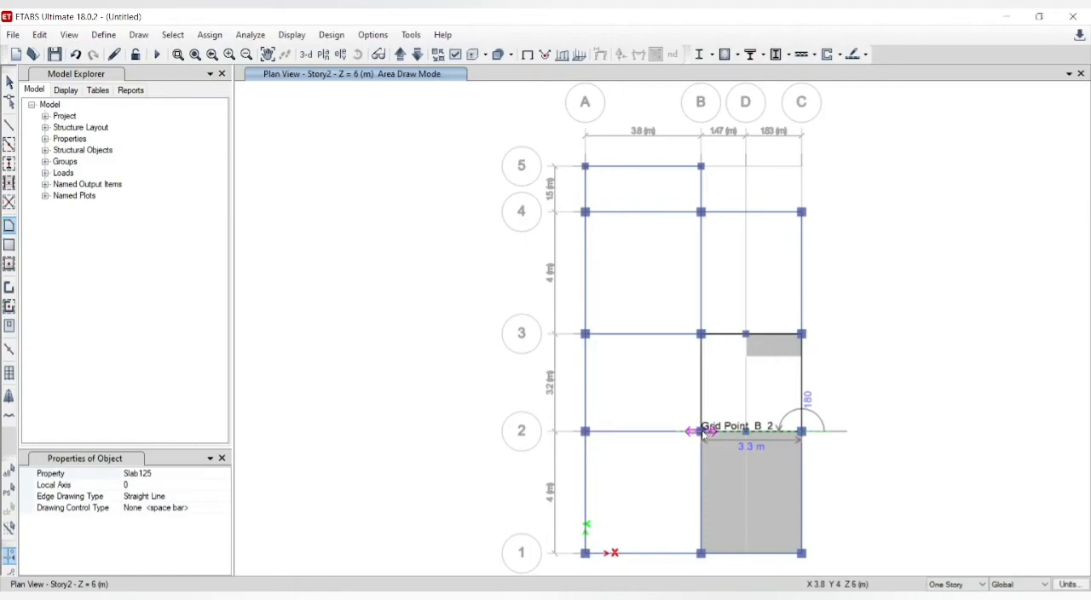
{"action": "left_click", "coordinate": [702, 433]}
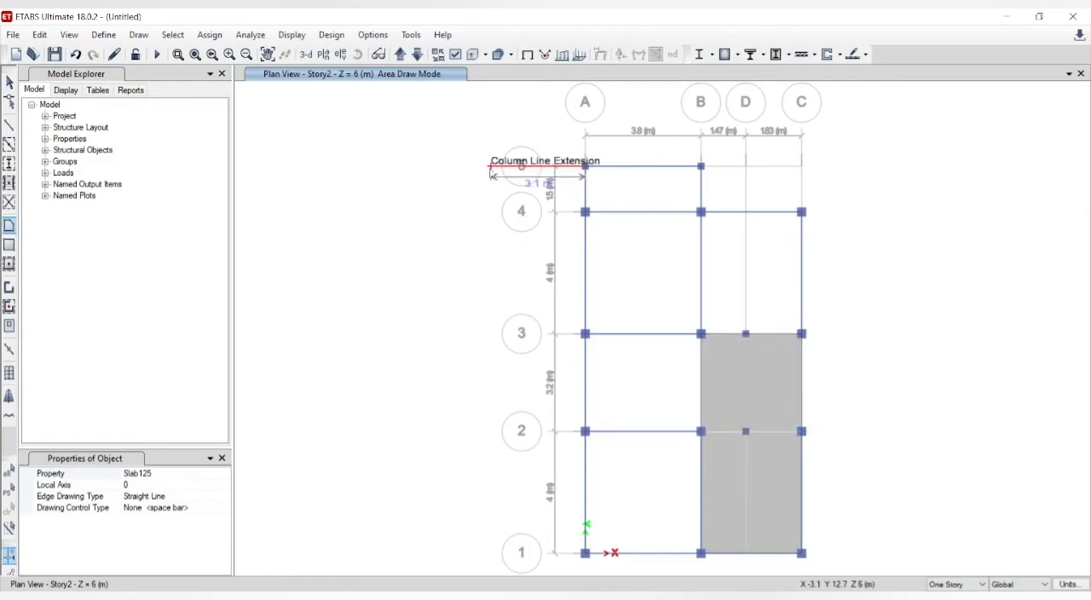
{"action": "left_click", "coordinate": [309, 56]}
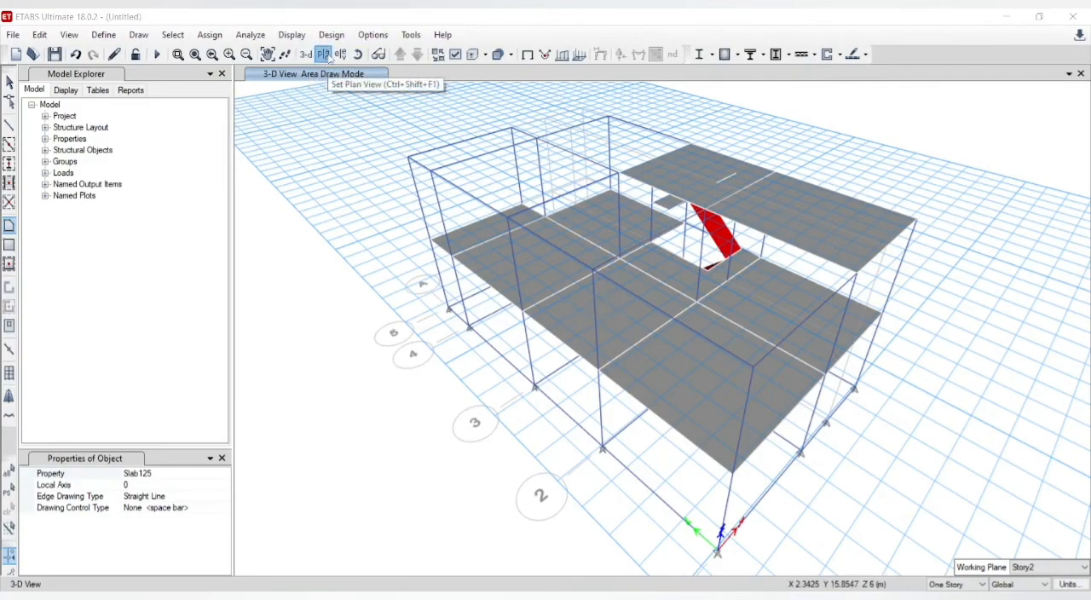
Step: In the Story2 plan, leave area drawing and delete the beams outside the roofed bays between grids B-C and 1-3
{"action": "left_click", "coordinate": [323, 55]}
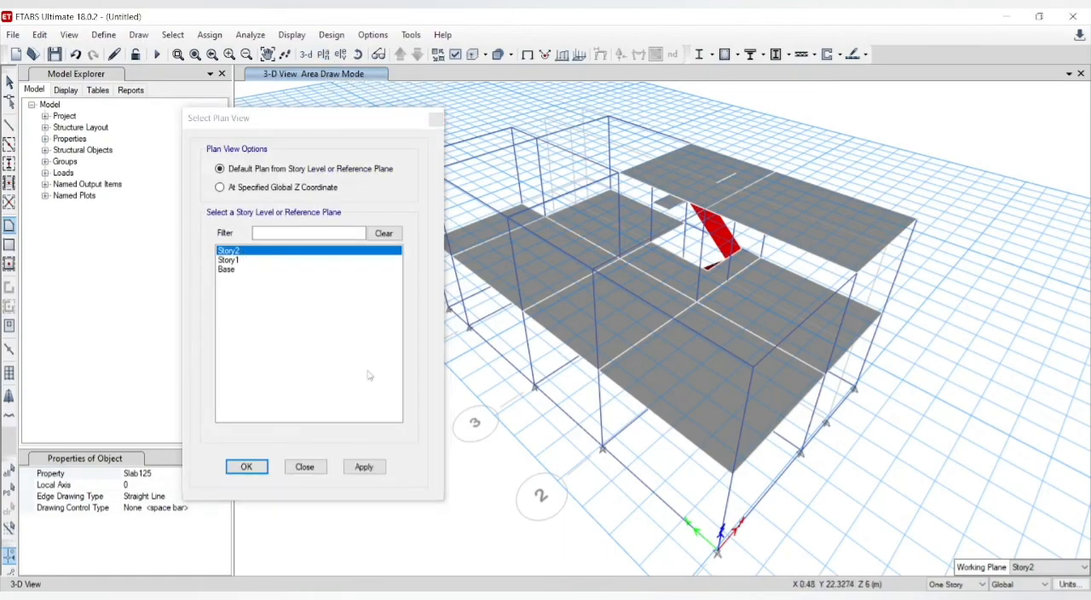
{"action": "left_click", "coordinate": [364, 467]}
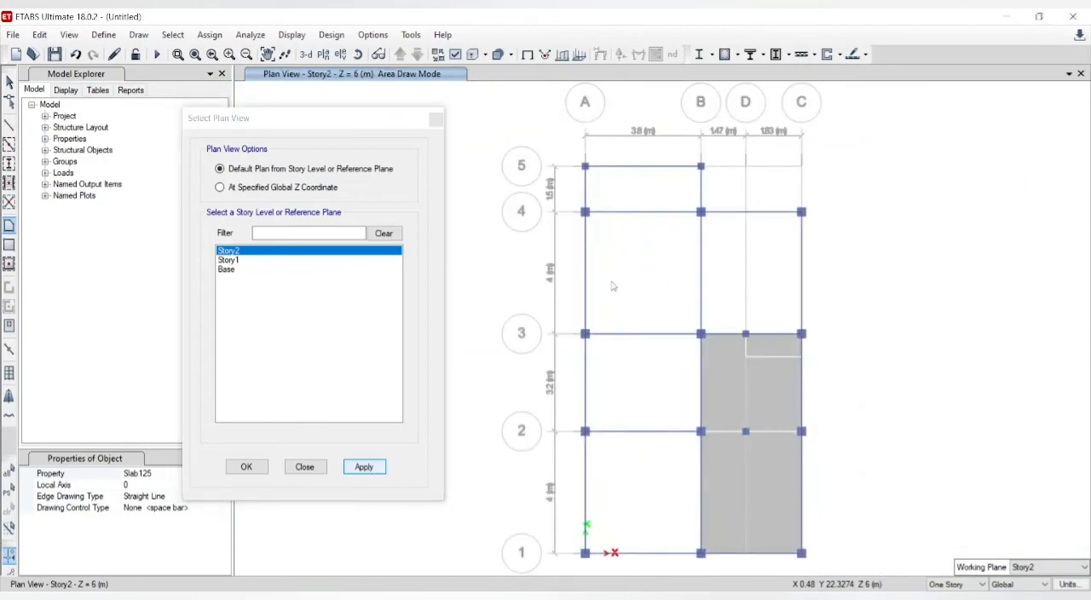
{"action": "key", "text": "Escape"}
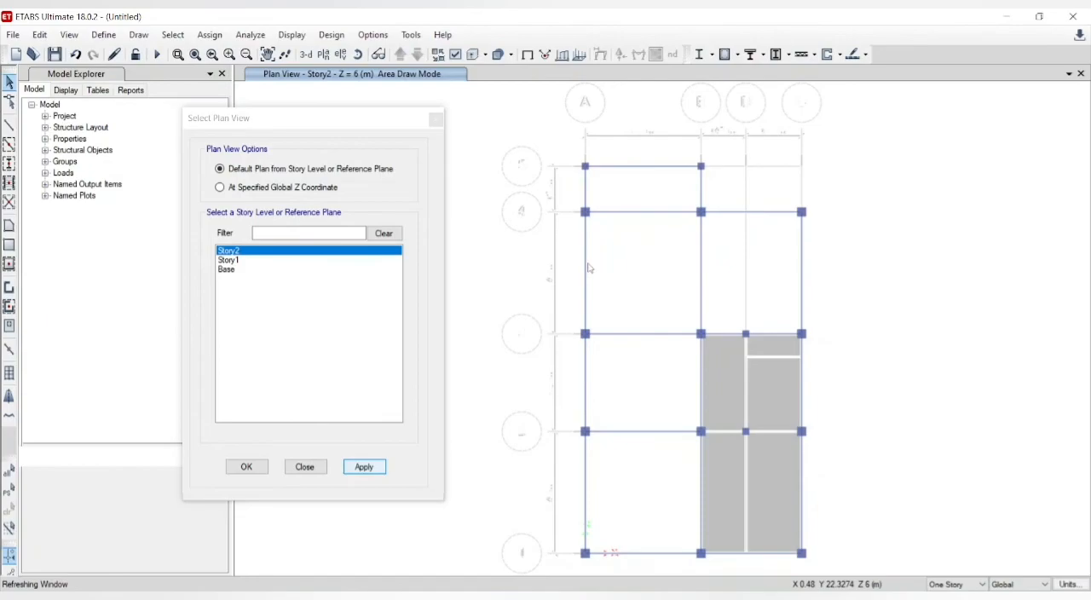
{"action": "key", "text": "Escape"}
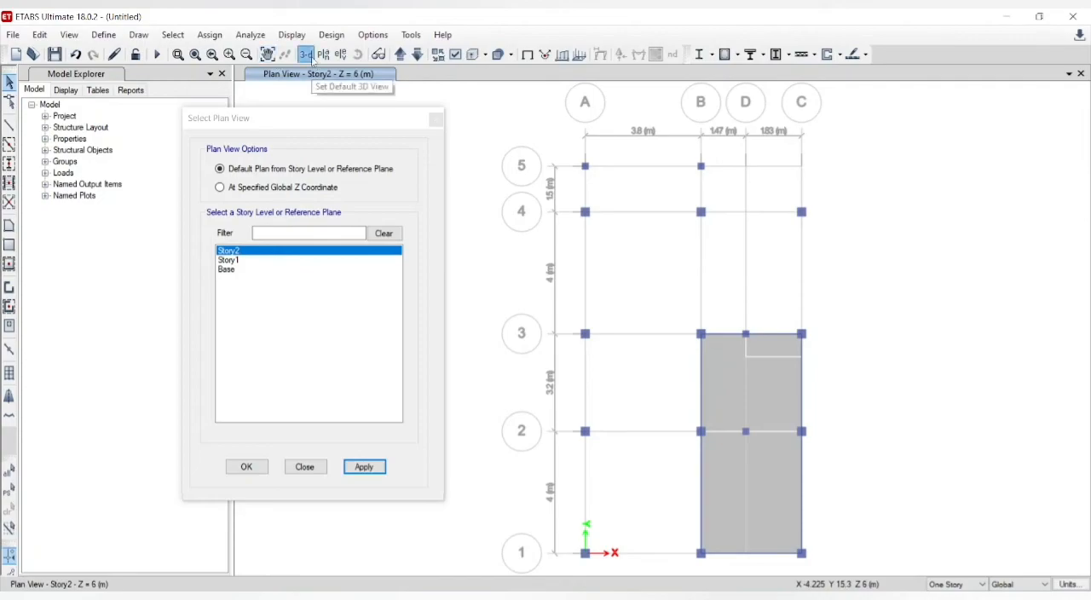
Step: In the 3D view, delete the Story2 columns standing outside the roofed part, keeping those that carry the roof slabs
{"action": "left_click", "coordinate": [311, 59]}
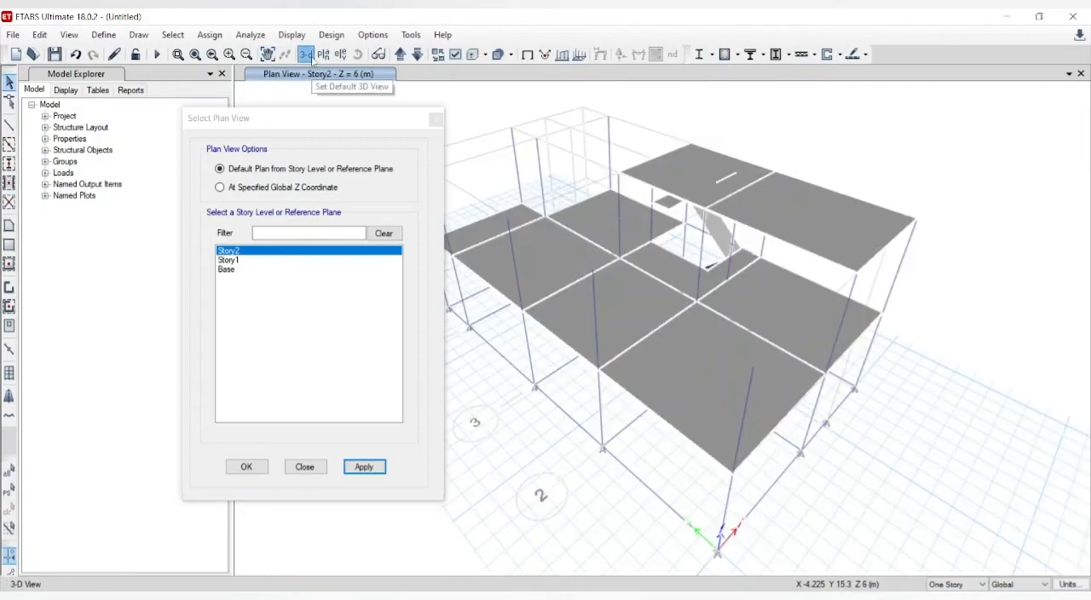
{"action": "left_click", "coordinate": [595, 330]}
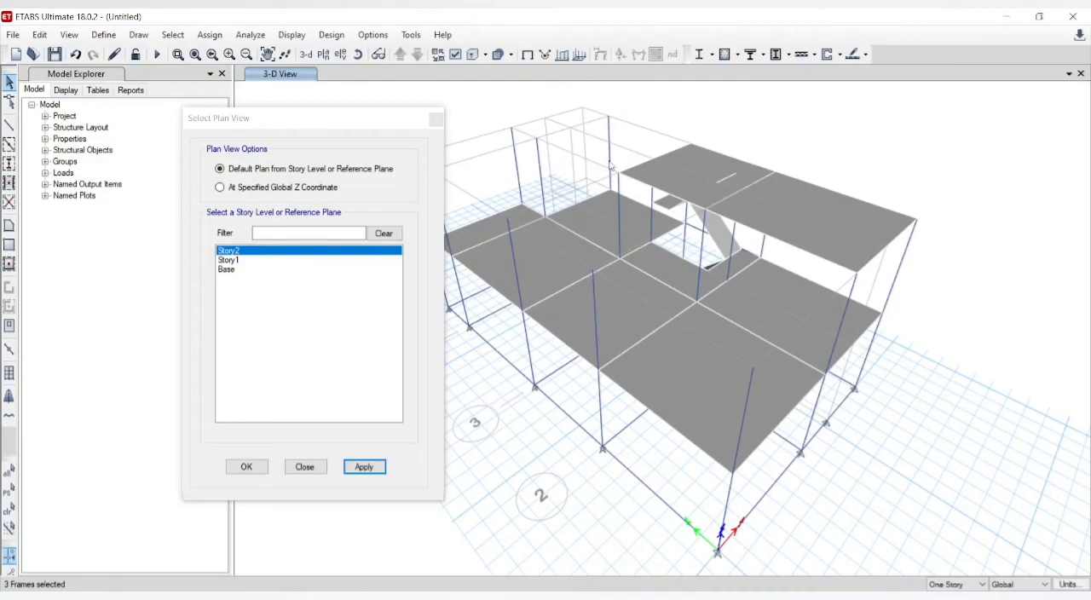
{"action": "left_click", "coordinate": [541, 175]}
{"action": "left_click_drag", "start_coordinate": [411, 120], "coordinate": [304, 119]}
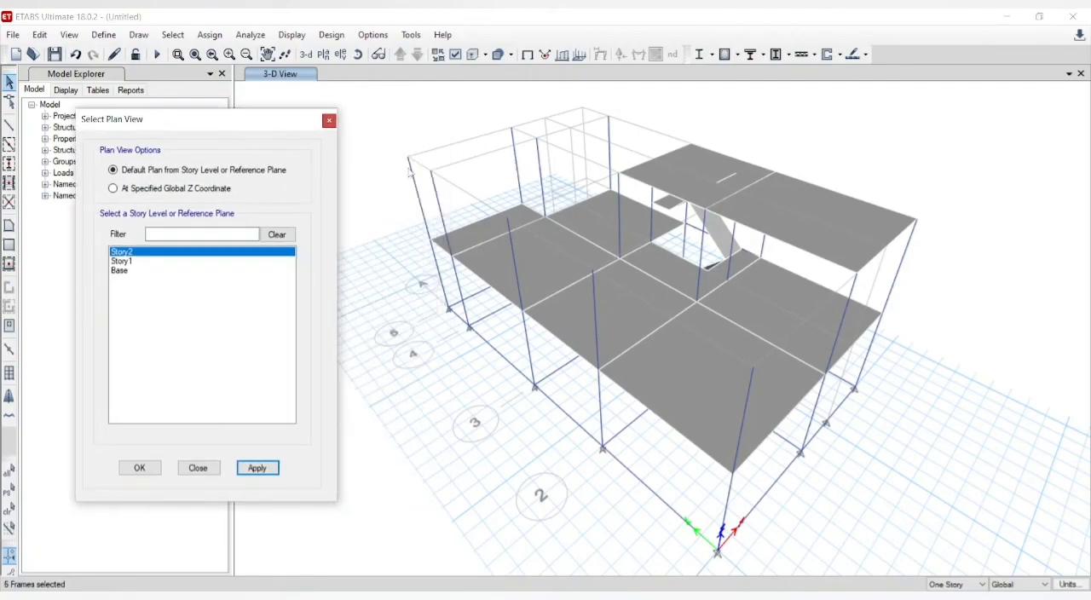
{"action": "left_click", "coordinate": [418, 193]}
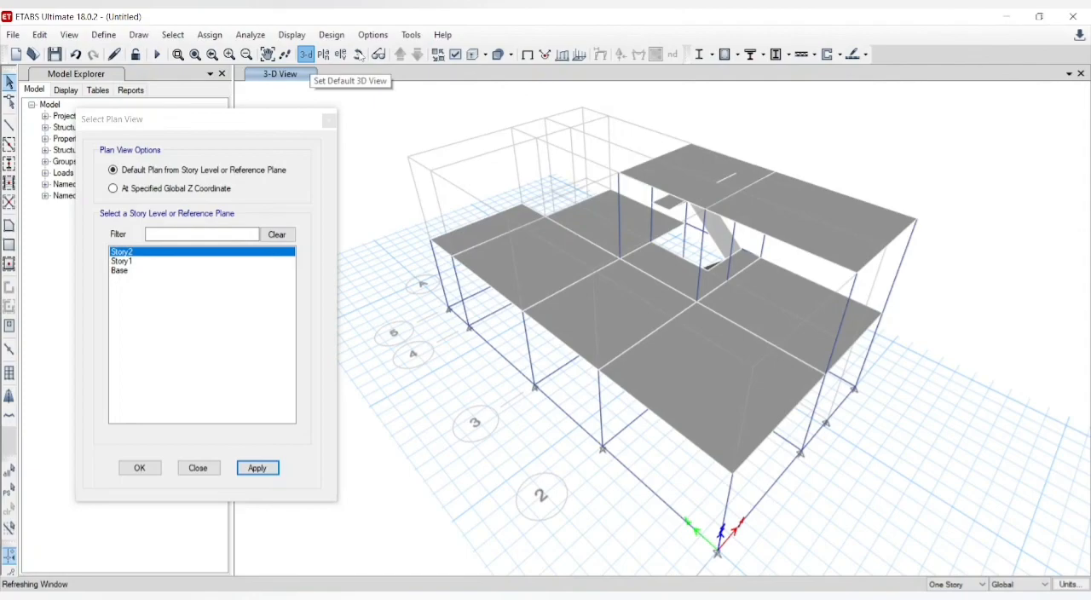
Step: Delete the intermediate Story1 column at grid D-2 beside the staircase
{"action": "left_click", "coordinate": [358, 54]}
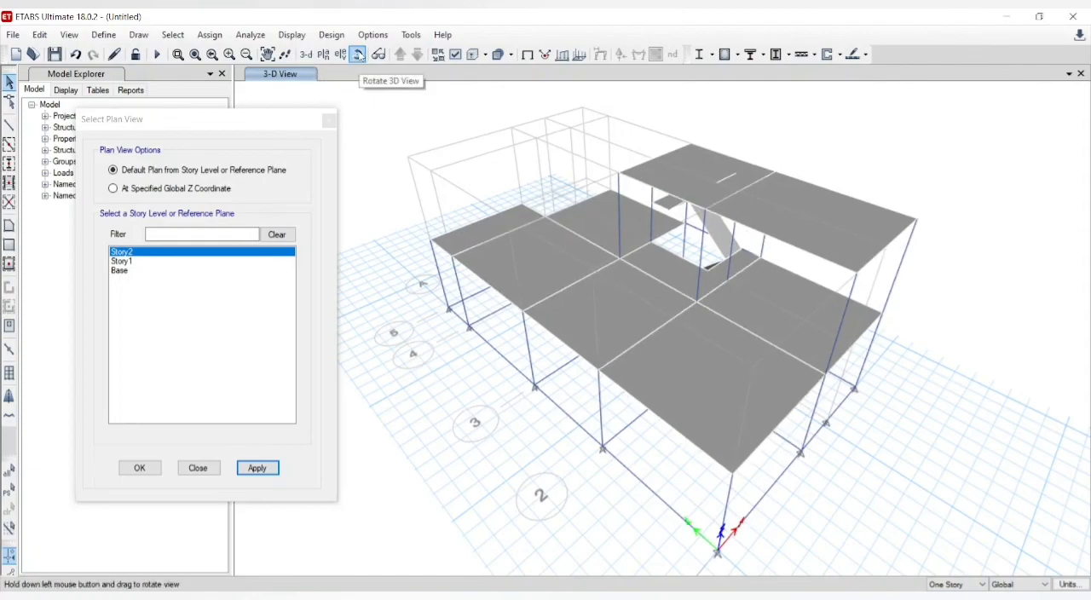
{"action": "left_click_drag", "start_coordinate": [860, 258], "coordinate": [719, 201]}
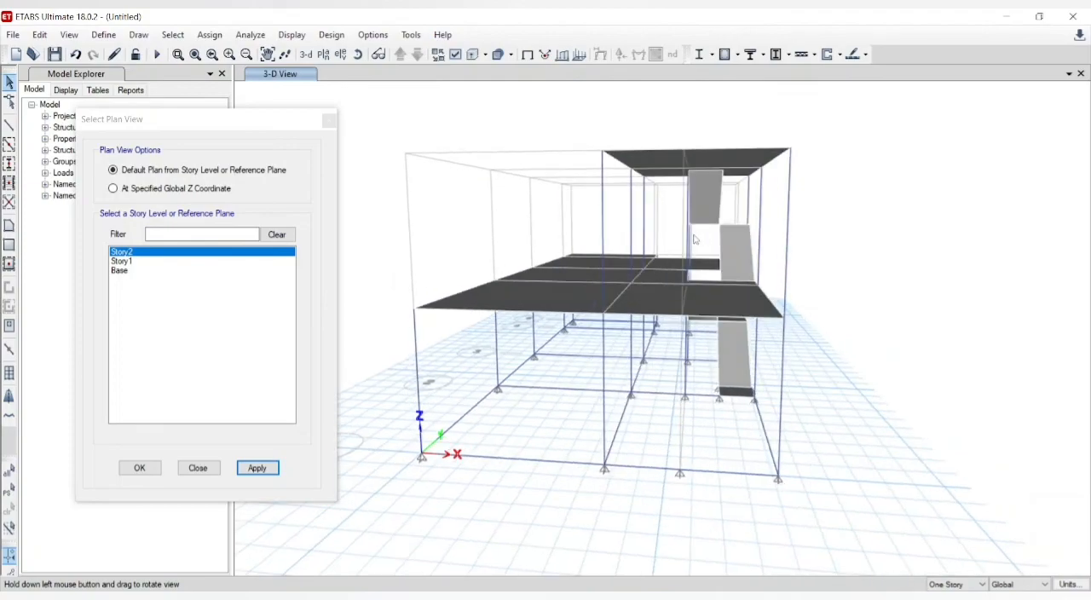
{"action": "left_click", "coordinate": [357, 57]}
{"action": "left_click_drag", "start_coordinate": [785, 281], "coordinate": [669, 354]}
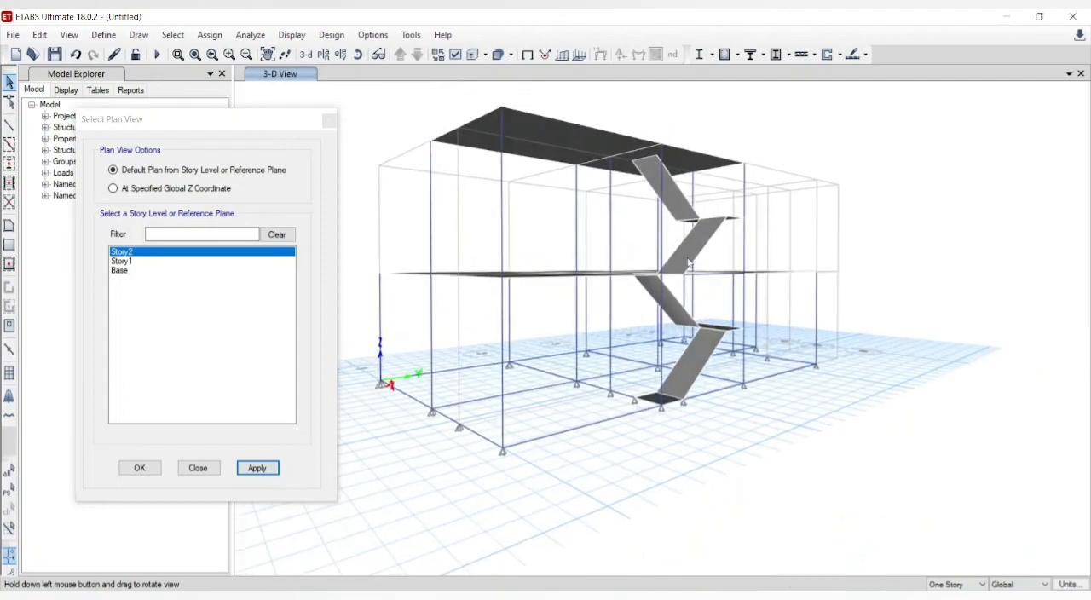
{"action": "left_click", "coordinate": [613, 364]}
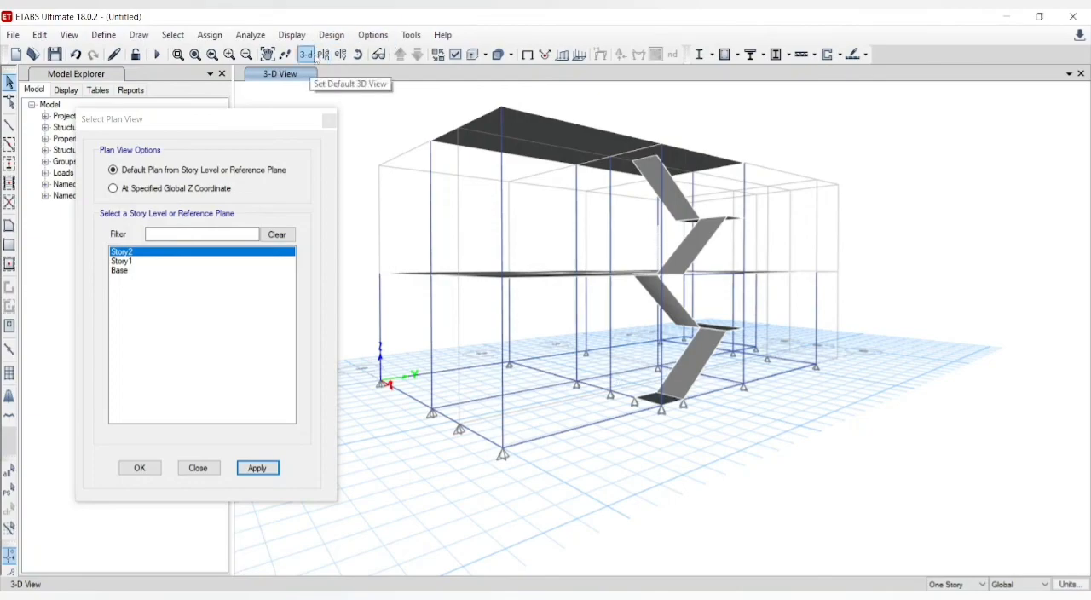
{"action": "left_click", "coordinate": [358, 55]}
{"action": "mouse_move", "coordinate": [752, 245]}
{"action": "left_mouse_down"}
{"action": "mouse_move", "coordinate": [726, 271]}
{"action": "mouse_move", "coordinate": [749, 290]}
{"action": "mouse_move", "coordinate": [761, 285]}
{"action": "left_mouse_up"}
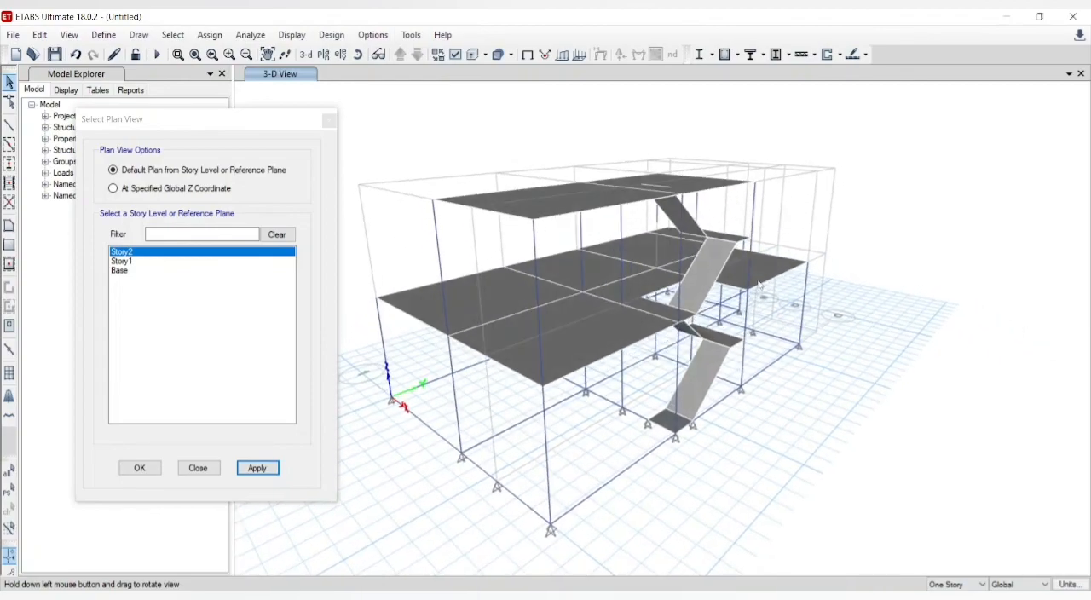
{"action": "left_click", "coordinate": [622, 391]}
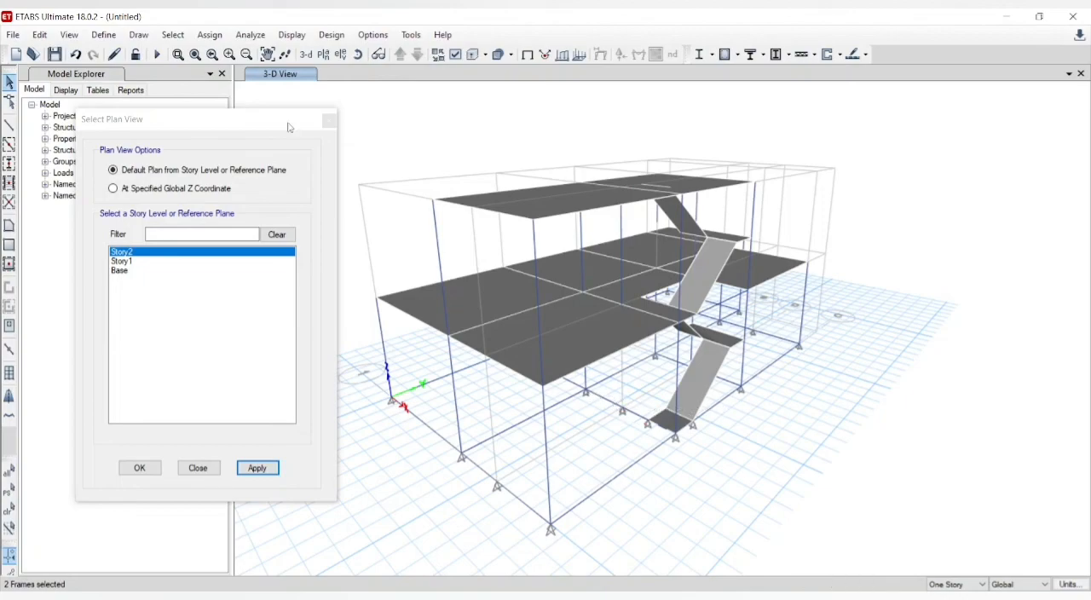
Step: Join the two base beam segments along grid 2, on either side of grid D, into one beam
{"action": "left_click", "coordinate": [40, 35]}
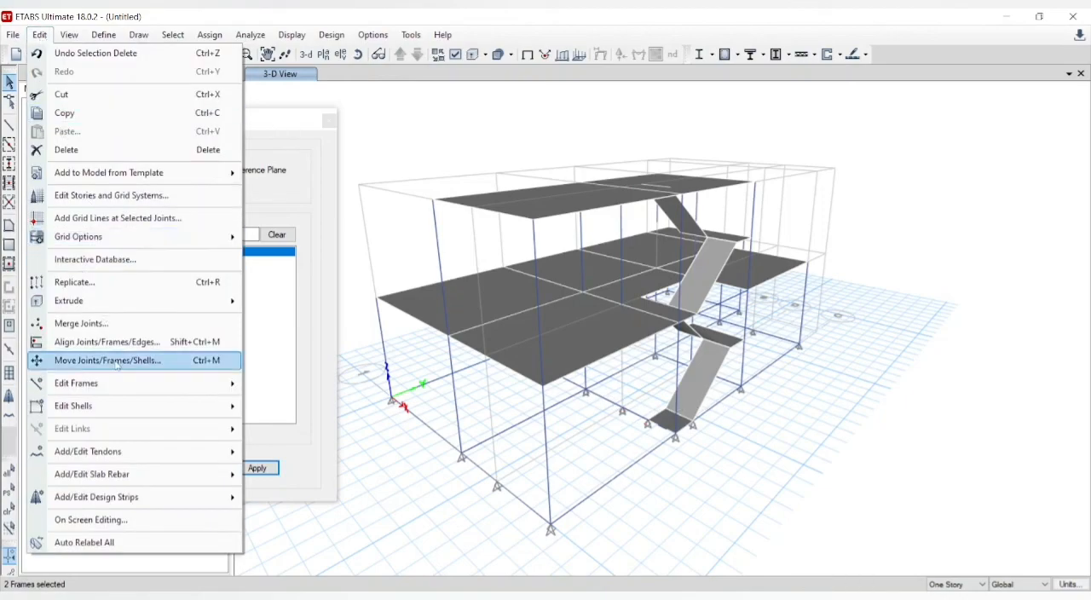
{"action": "mouse_move", "coordinate": [209, 385]}
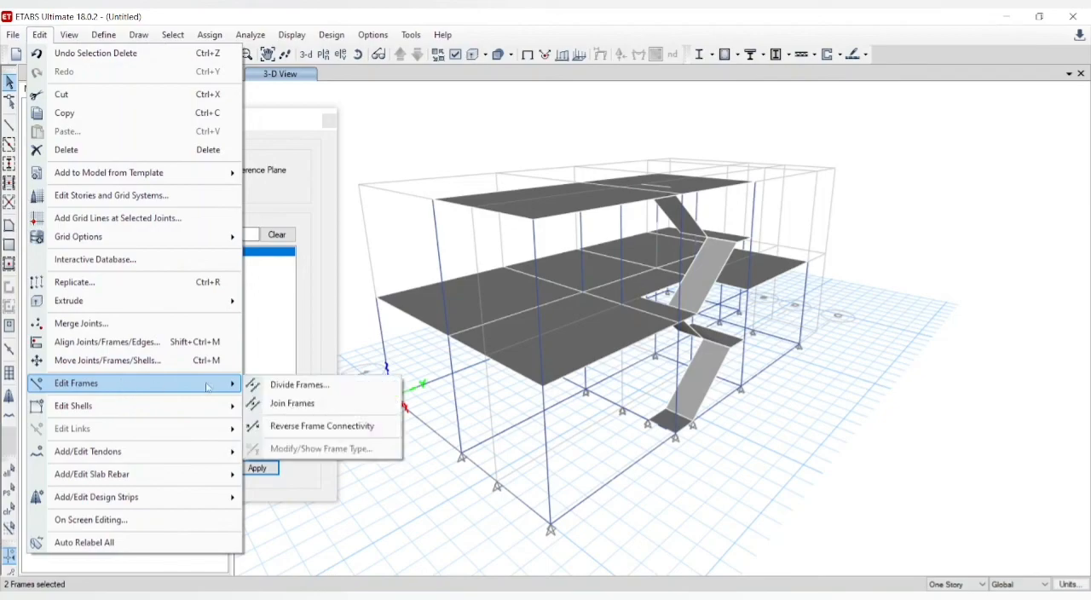
{"action": "left_click", "coordinate": [279, 403]}
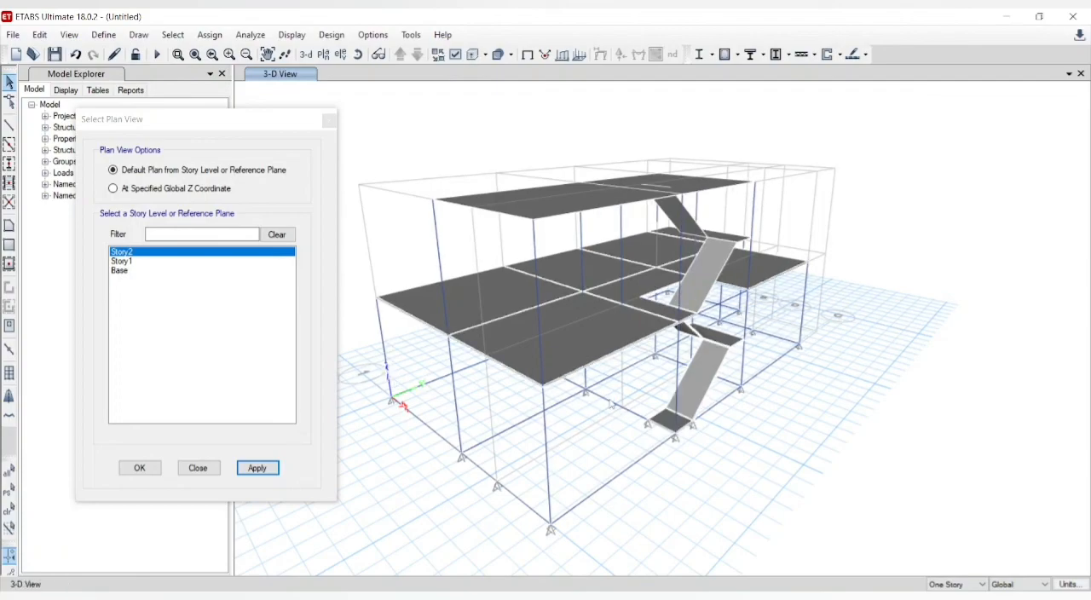
{"action": "left_click", "coordinate": [611, 407]}
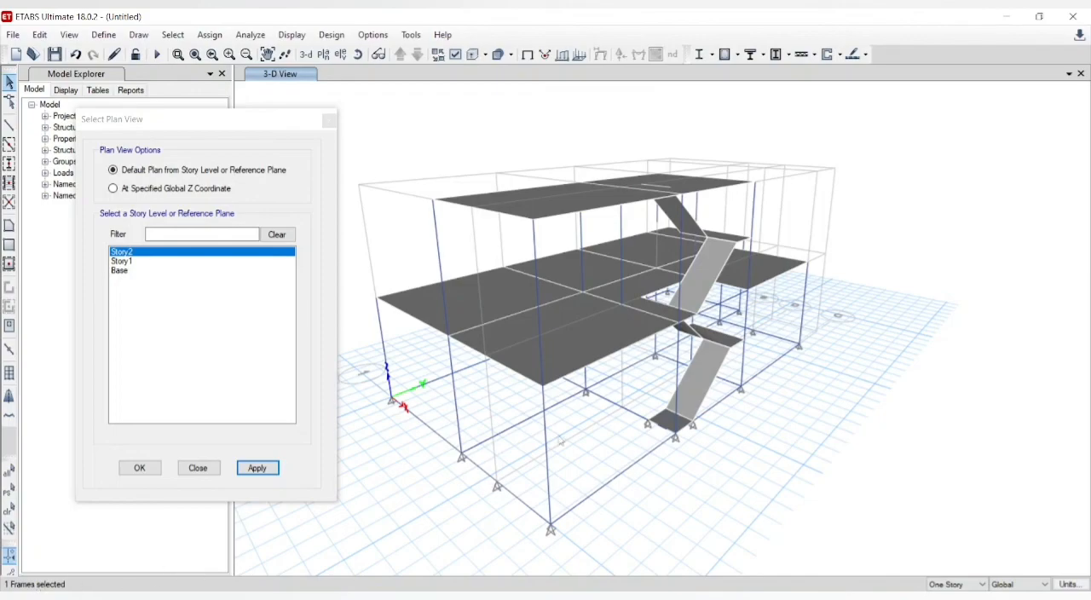
{"action": "left_click", "coordinate": [641, 422]}
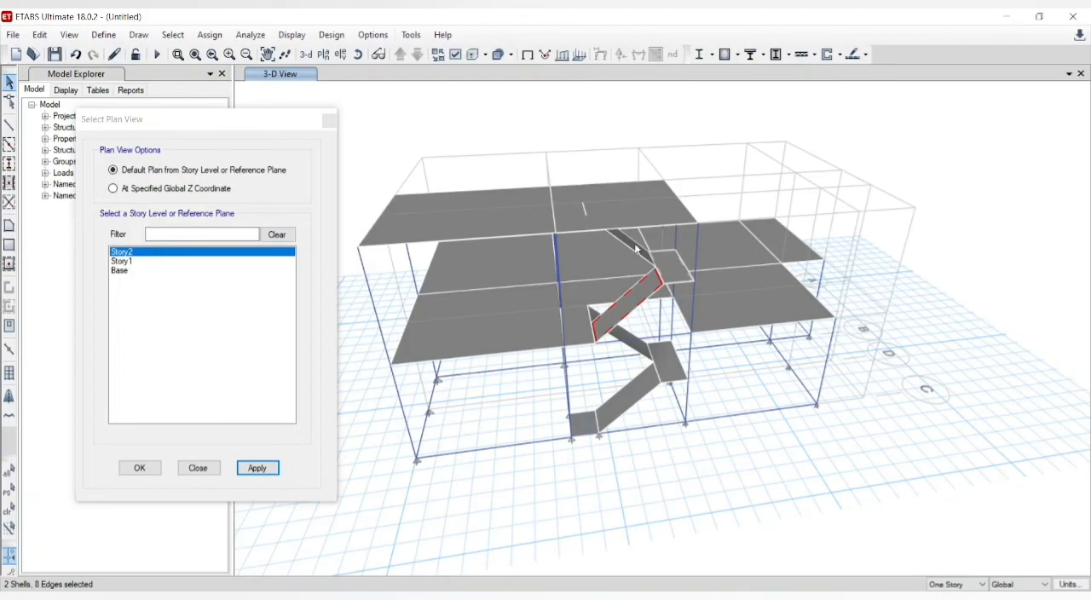
Step: Delete the replicated Story2 staircase, including its flights, landing and leftover landing beam
{"action": "left_click", "coordinate": [637, 248]}
{"action": "left_click", "coordinate": [632, 246]}
{"action": "key", "text": "ctrl+q"}
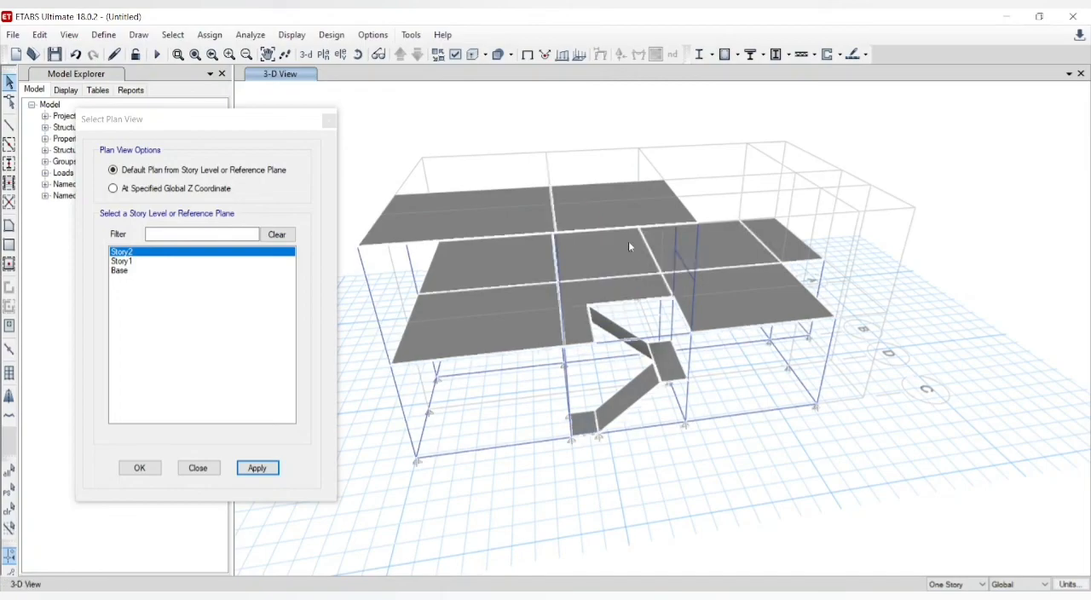
{"action": "left_click", "coordinate": [683, 266]}
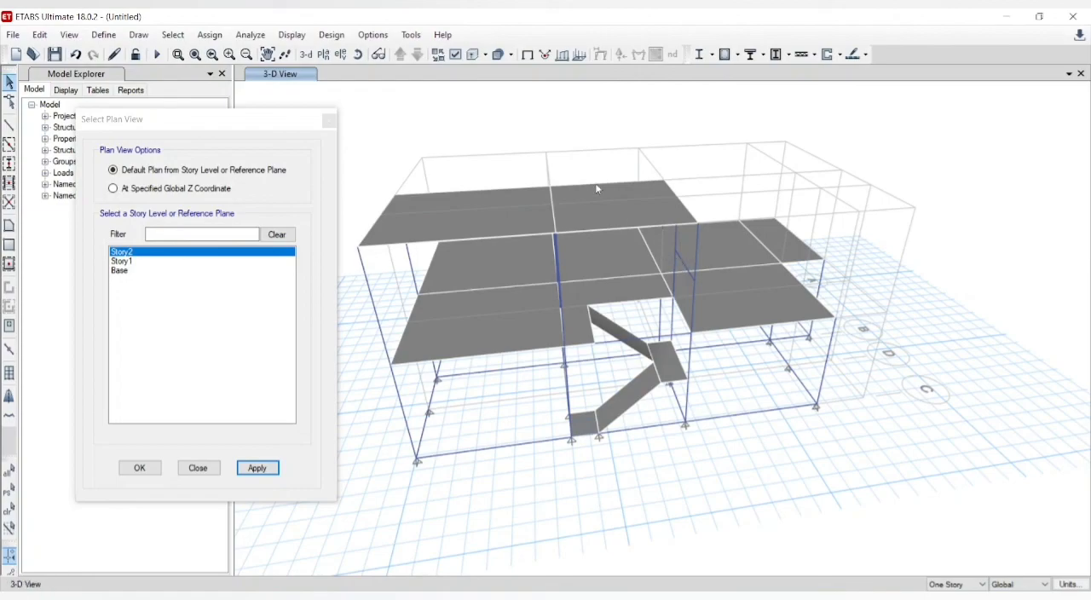
Step: Delete the intermediate Story2 column at grid D-2 under the roof slab
{"action": "left_click", "coordinate": [266, 57]}
{"action": "left_click", "coordinate": [358, 55]}
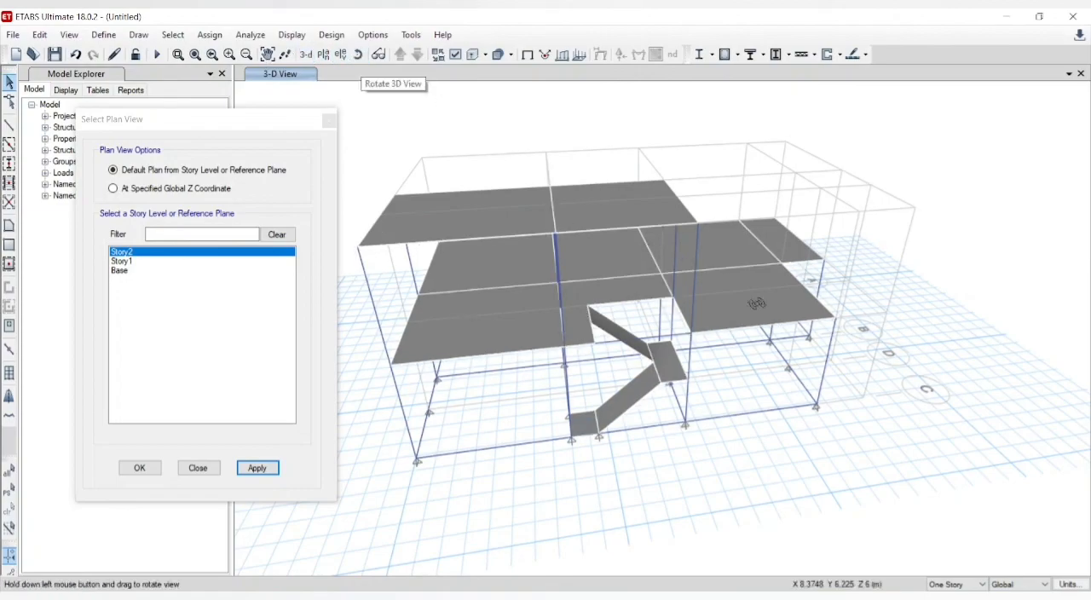
{"action": "left_click_drag", "start_coordinate": [754, 297], "coordinate": [644, 285]}
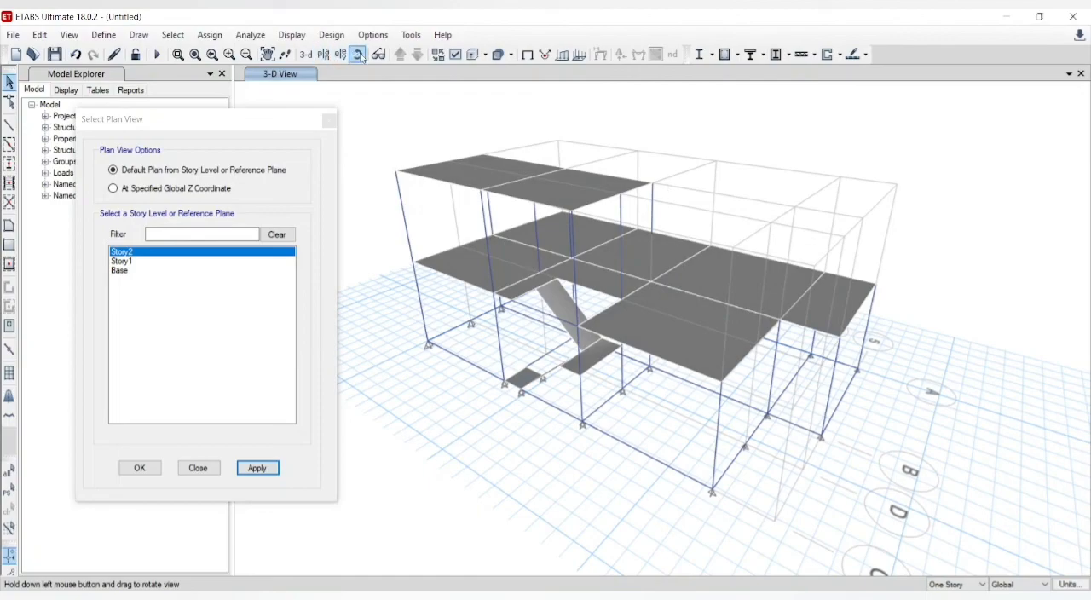
{"action": "left_click_drag", "start_coordinate": [617, 249], "coordinate": [652, 229]}
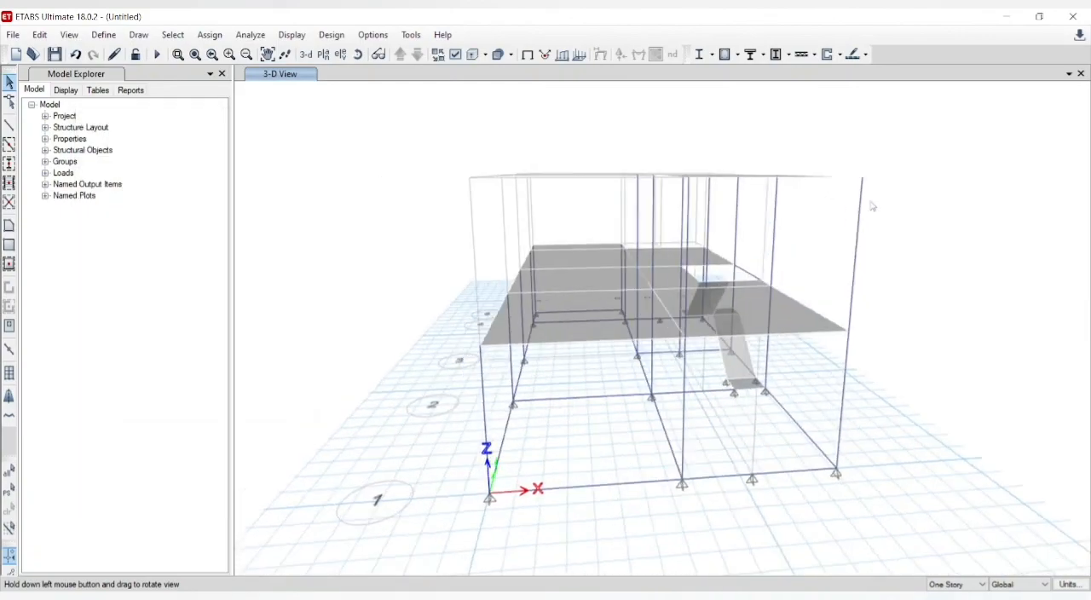
{"action": "left_click_drag", "start_coordinate": [869, 204], "coordinate": [947, 197]}
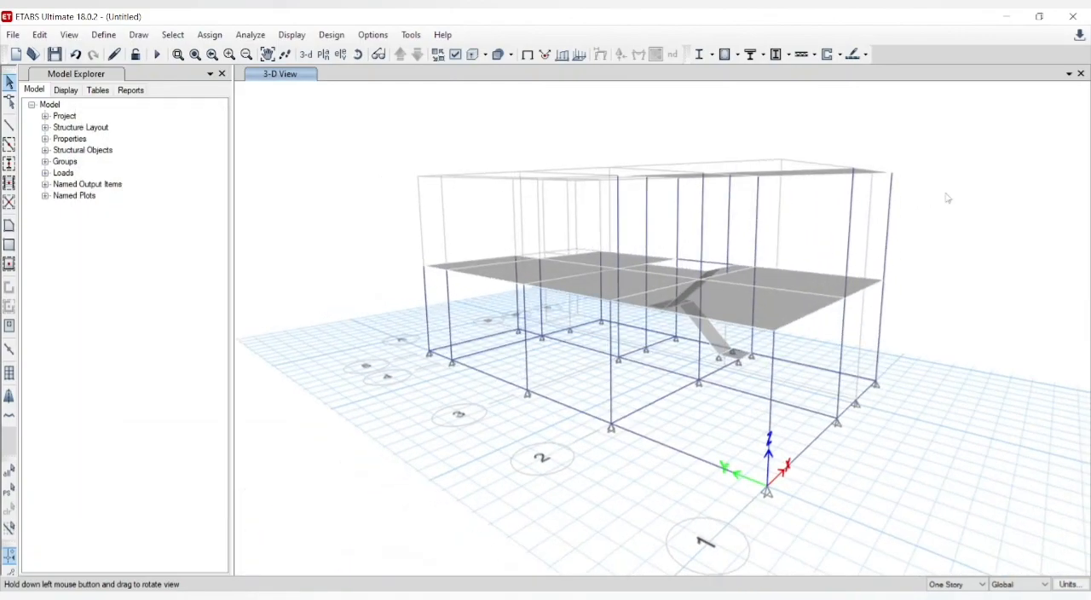
{"action": "left_click", "coordinate": [730, 216]}
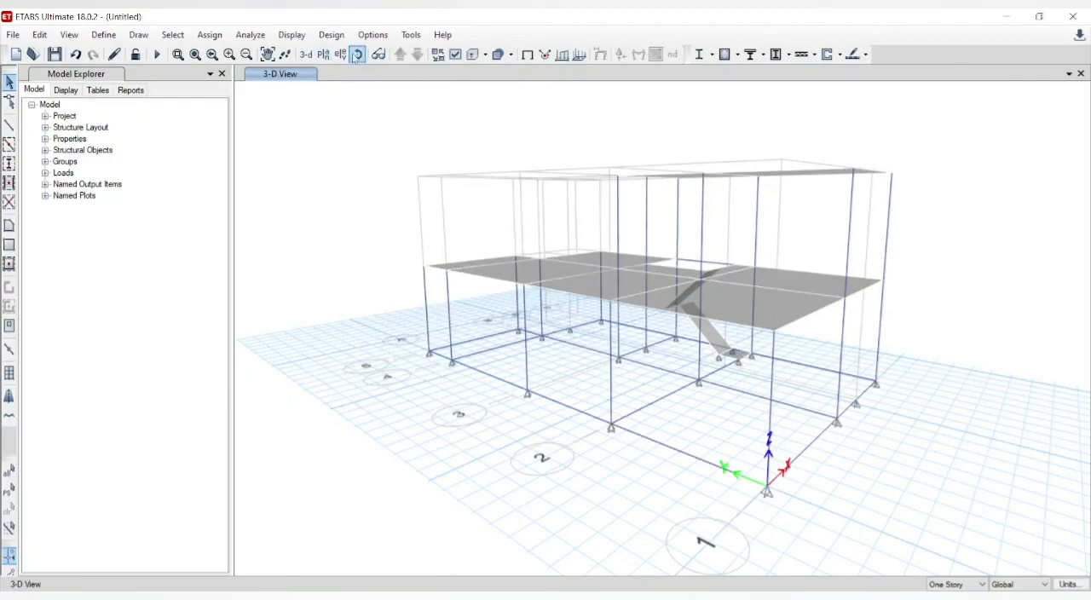
Step: Show the model from the stair side with extruded members and create its analysis model
{"action": "left_click", "coordinate": [356, 55]}
{"action": "left_click_drag", "start_coordinate": [761, 293], "coordinate": [380, 296]}
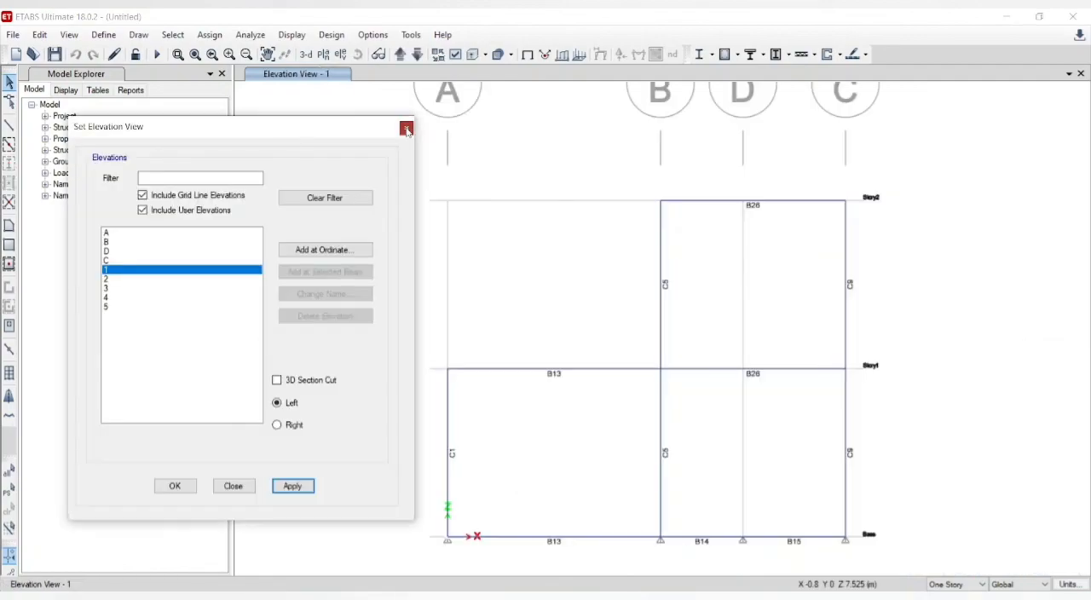
{"action": "key", "text": "Return"}
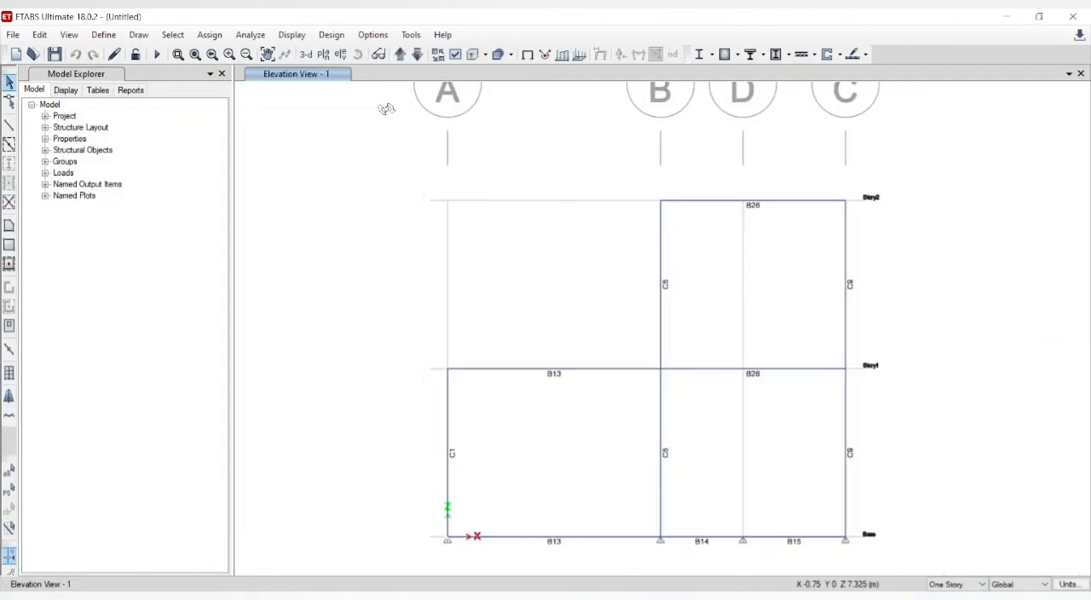
Step: Show the plan view at the Base level
{"action": "left_click", "coordinate": [325, 56]}
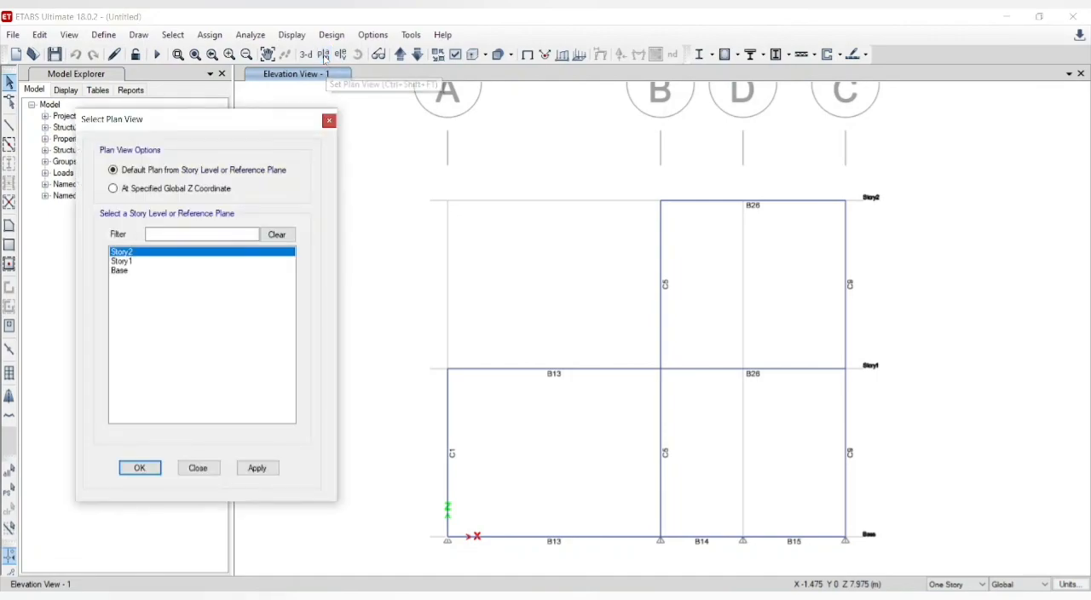
{"action": "left_click", "coordinate": [130, 272]}
{"action": "left_click", "coordinate": [257, 469]}
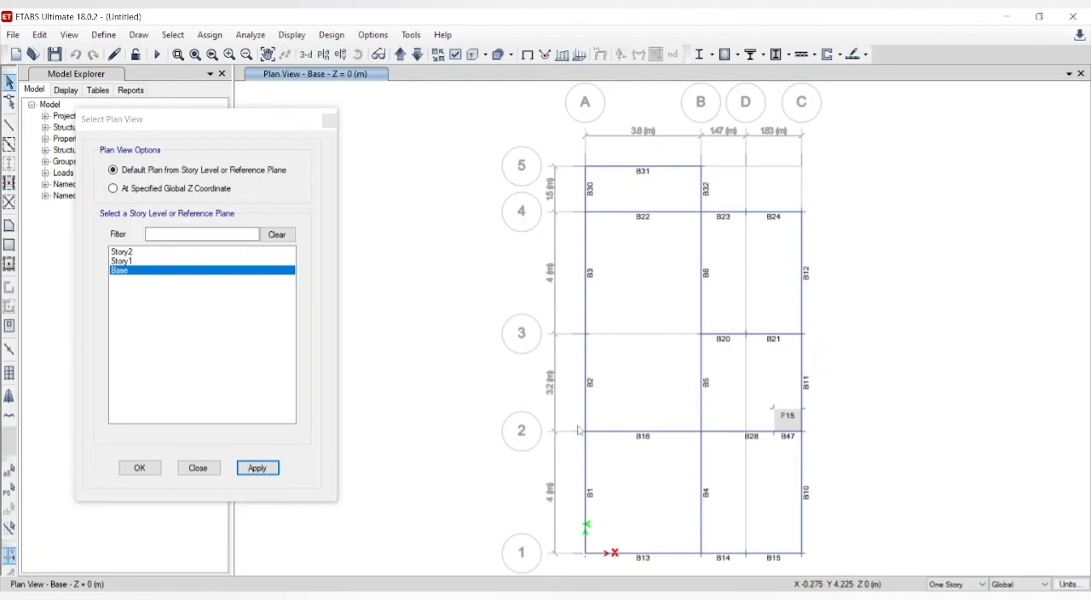
{"action": "left_click", "coordinate": [330, 120]}
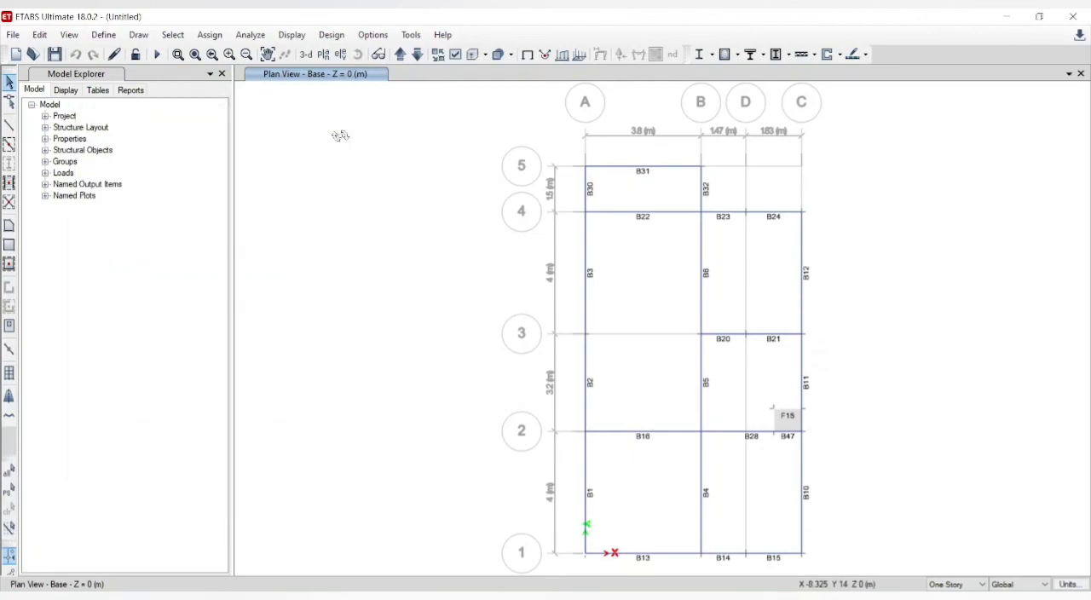
Step: Select the Base joints at A-1 to A-5, B-1 to B-5, C-1 to C-4 and D-3
{"action": "left_click", "coordinate": [585, 166]}
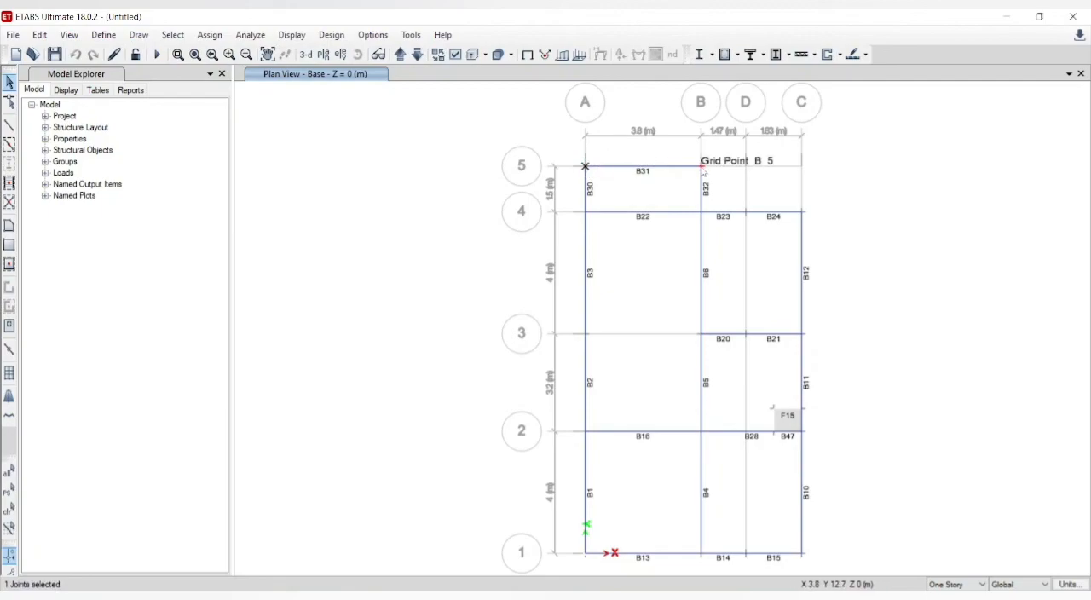
{"action": "left_click", "coordinate": [701, 166]}
{"action": "left_click", "coordinate": [585, 211]}
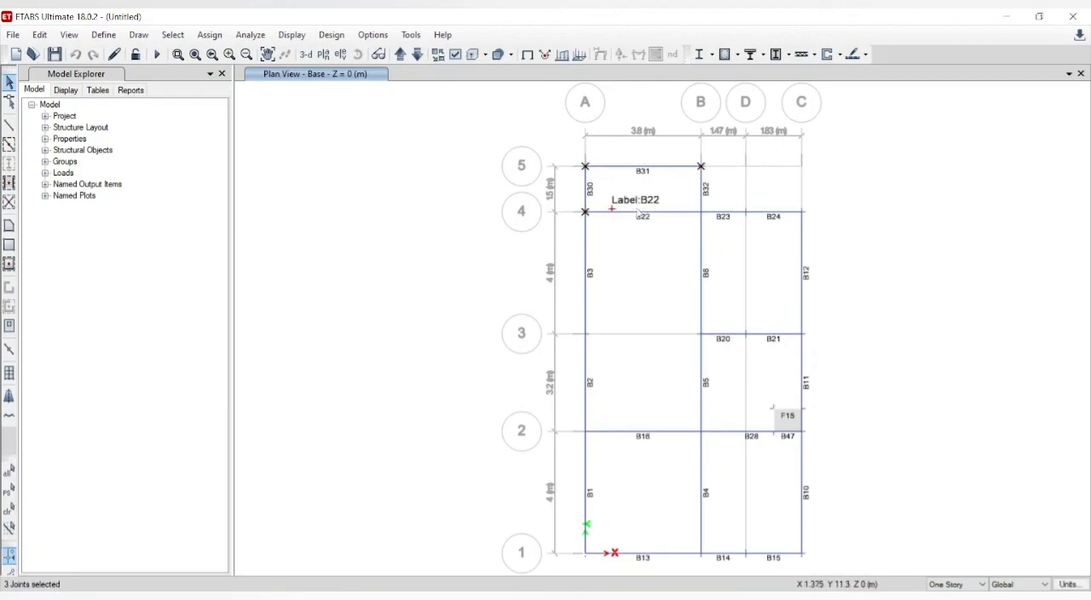
{"action": "left_click", "coordinate": [700, 211]}
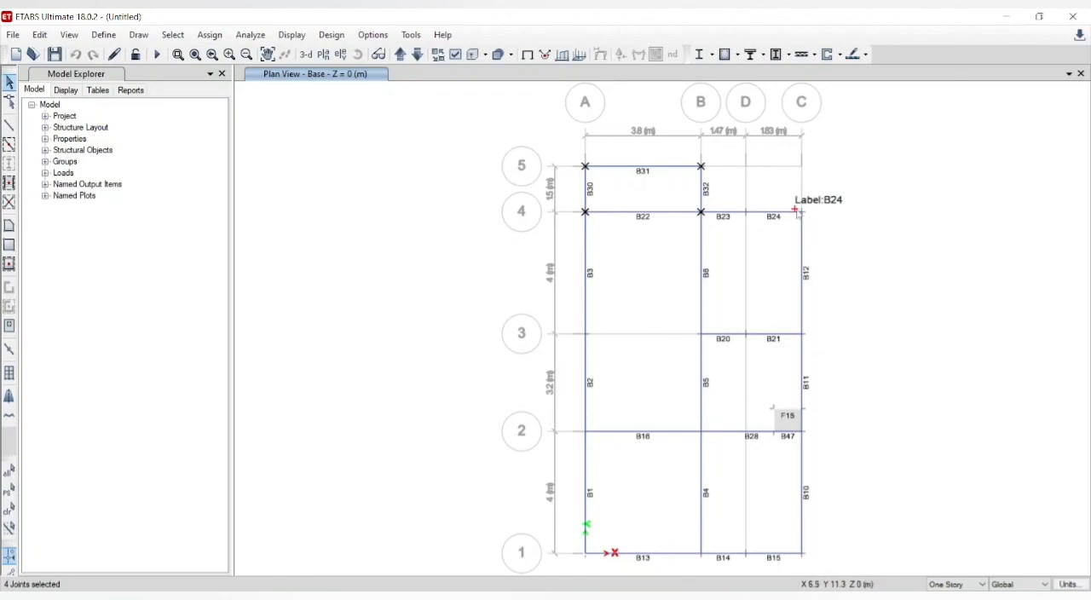
{"action": "left_click", "coordinate": [801, 334]}
{"action": "left_click", "coordinate": [743, 335]}
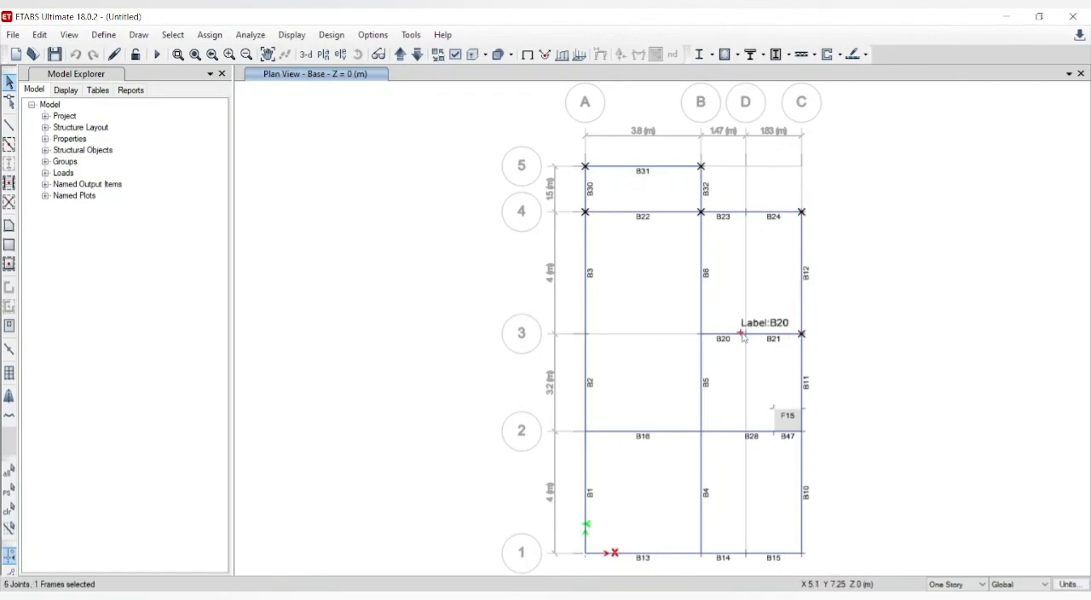
{"action": "left_click", "coordinate": [746, 334]}
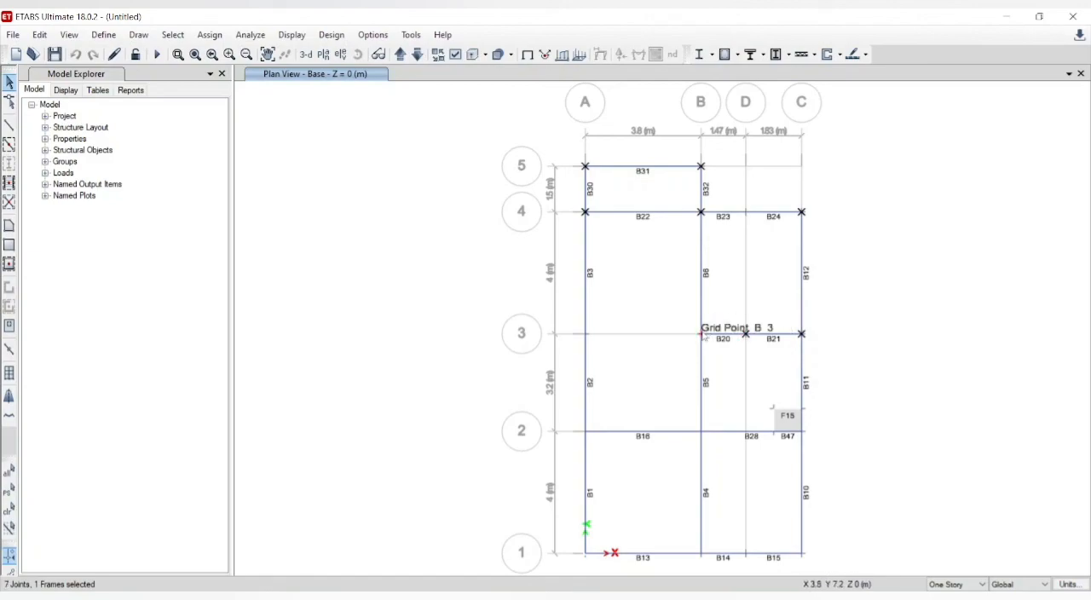
{"action": "left_click", "coordinate": [701, 334]}
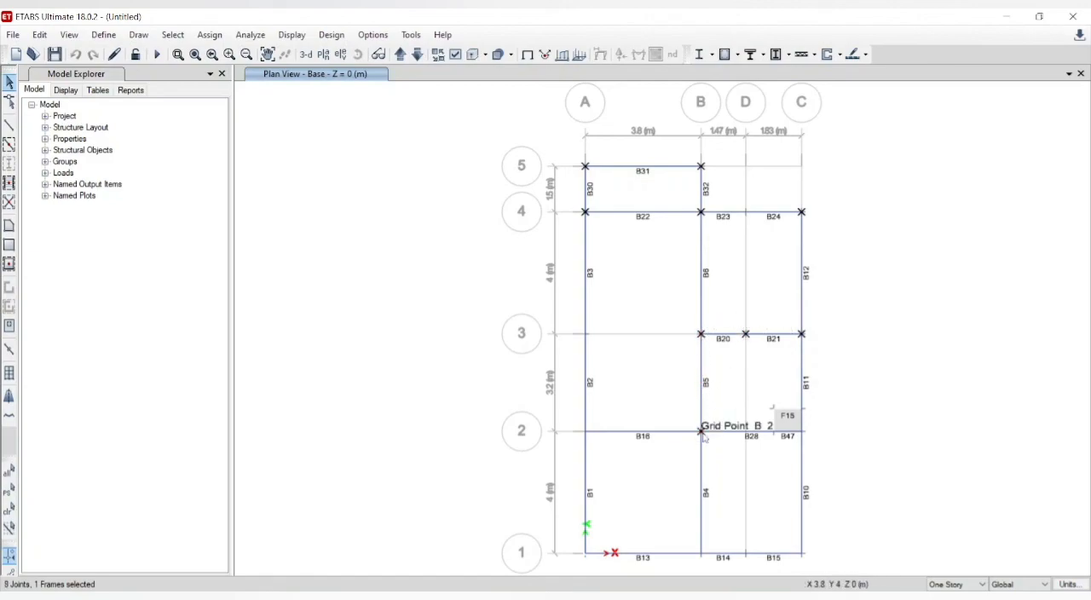
{"action": "left_click", "coordinate": [801, 434]}
{"action": "left_click", "coordinate": [801, 433]}
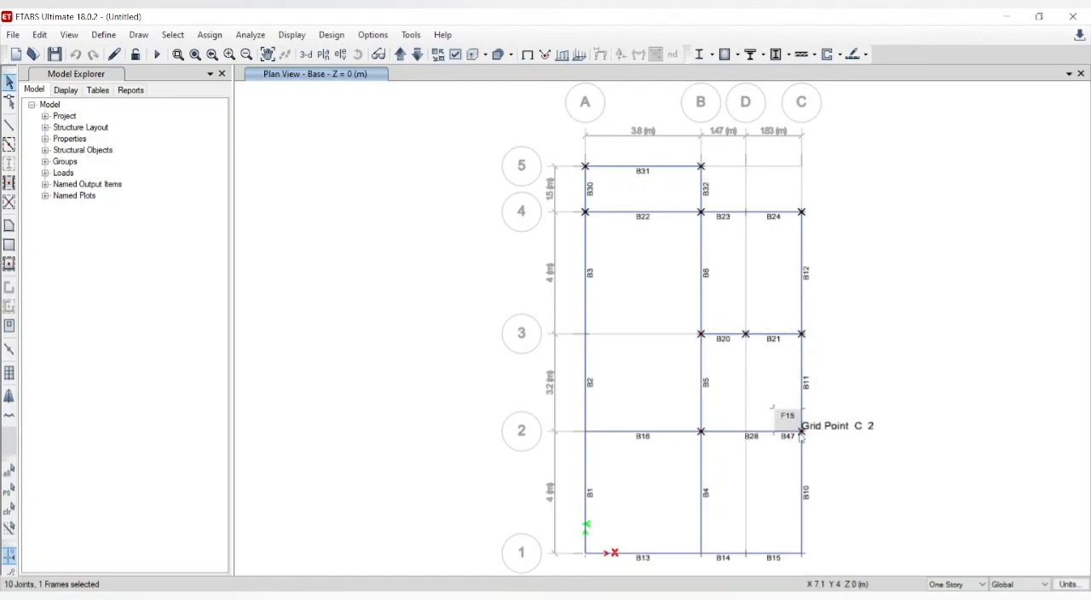
{"action": "left_click", "coordinate": [801, 554]}
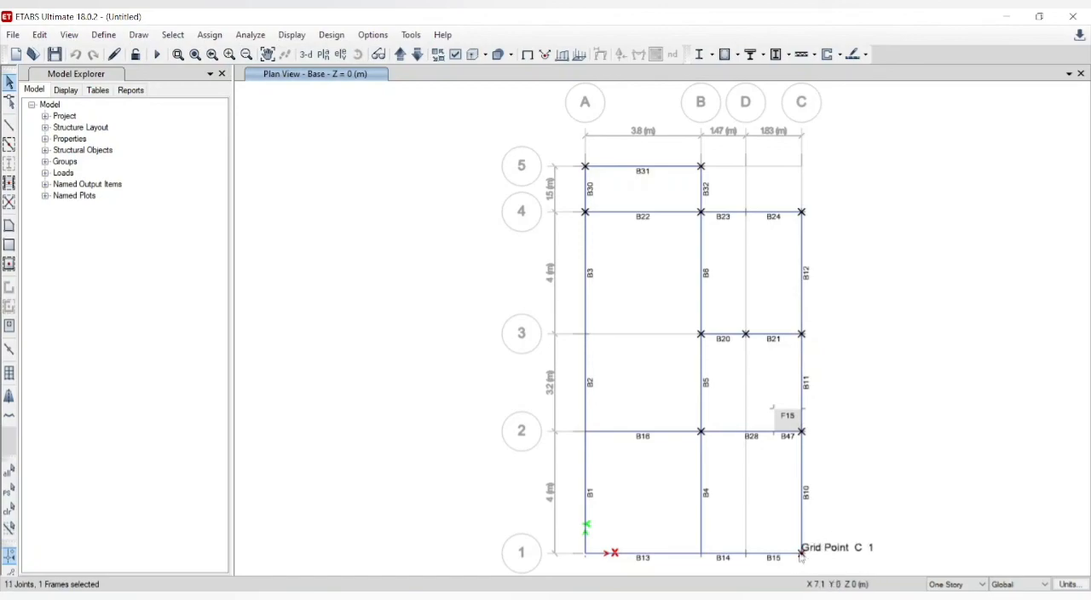
{"action": "left_click", "coordinate": [702, 554]}
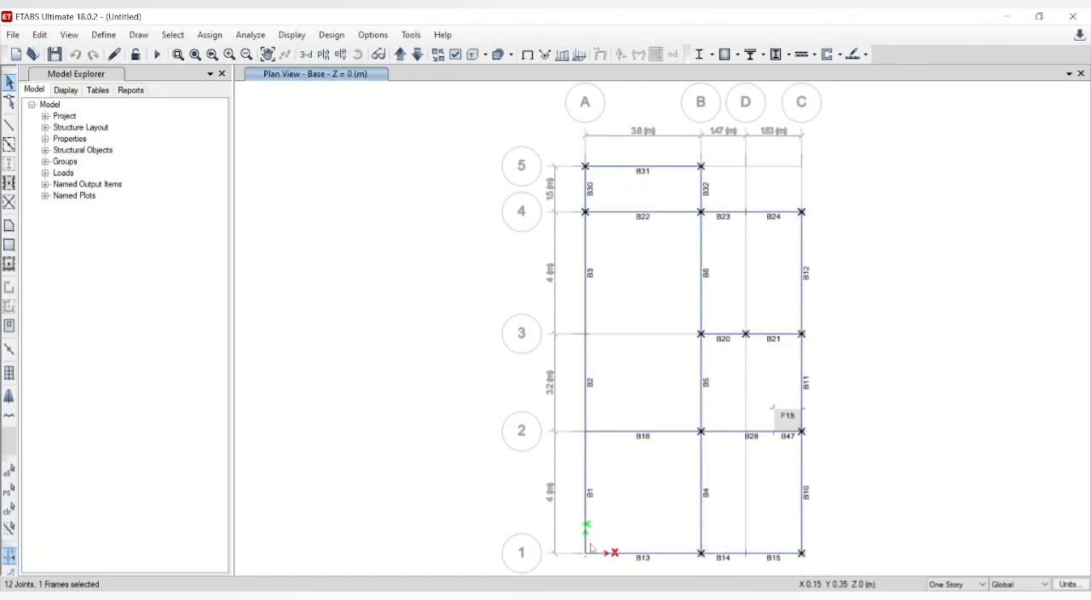
{"action": "left_click", "coordinate": [584, 553]}
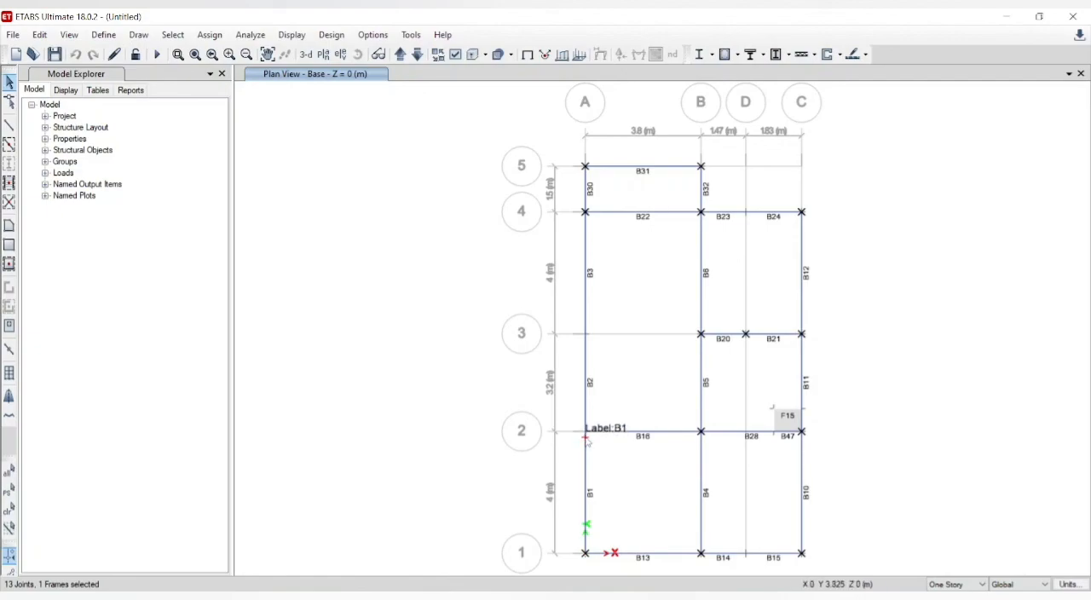
{"action": "left_click", "coordinate": [585, 431]}
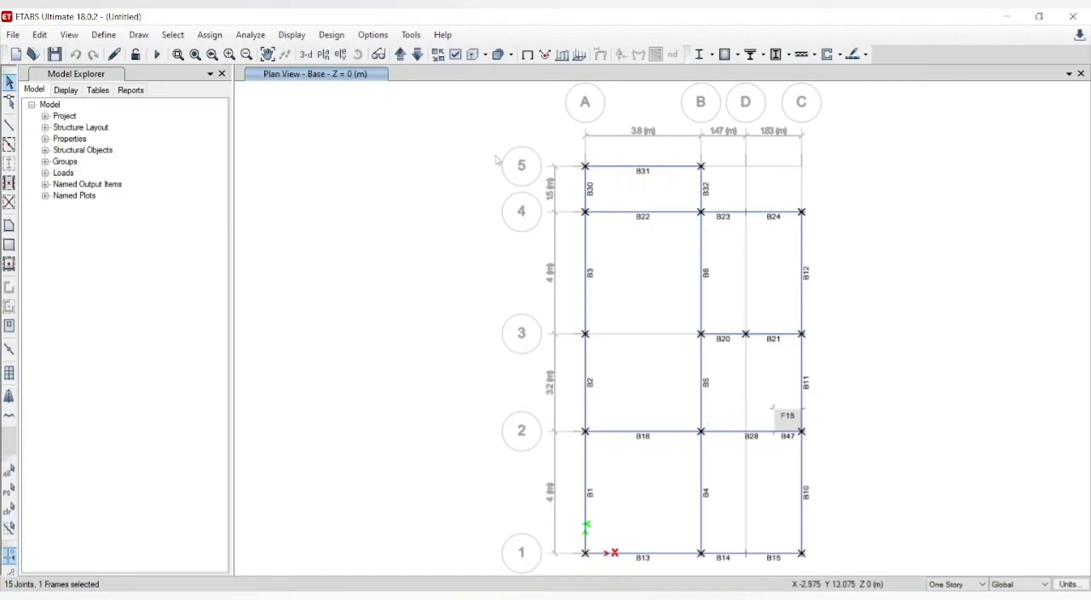
Step: Assign fixed restraints, with all translations and rotations about X, Y and Z, to the selected base joints and switch to the default 3D view
{"action": "left_click", "coordinate": [104, 35]}
{"action": "mouse_move", "coordinate": [144, 86]}
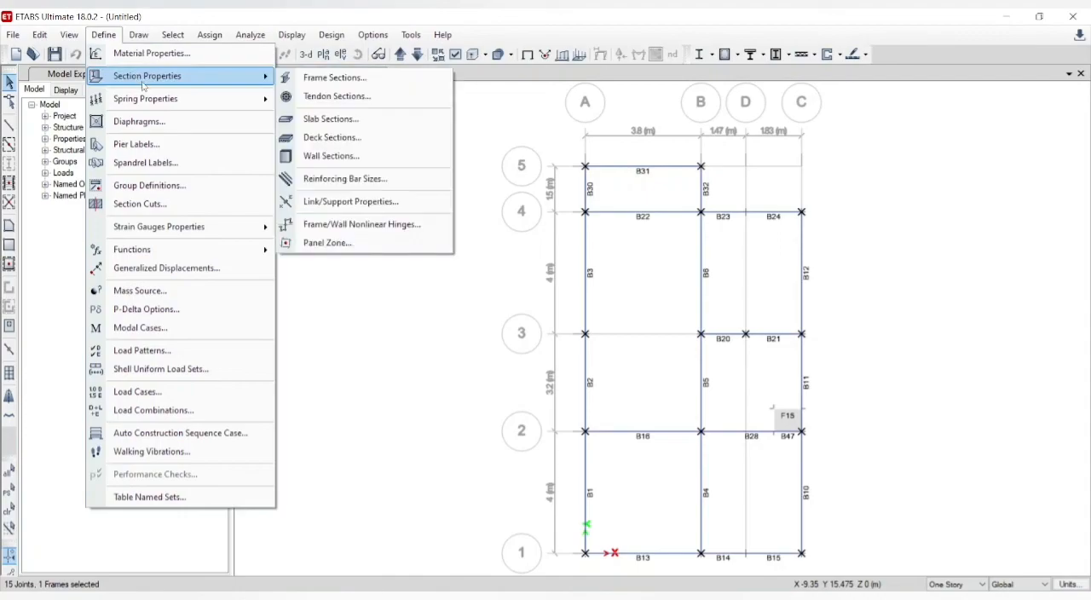
{"action": "left_click", "coordinate": [133, 40]}
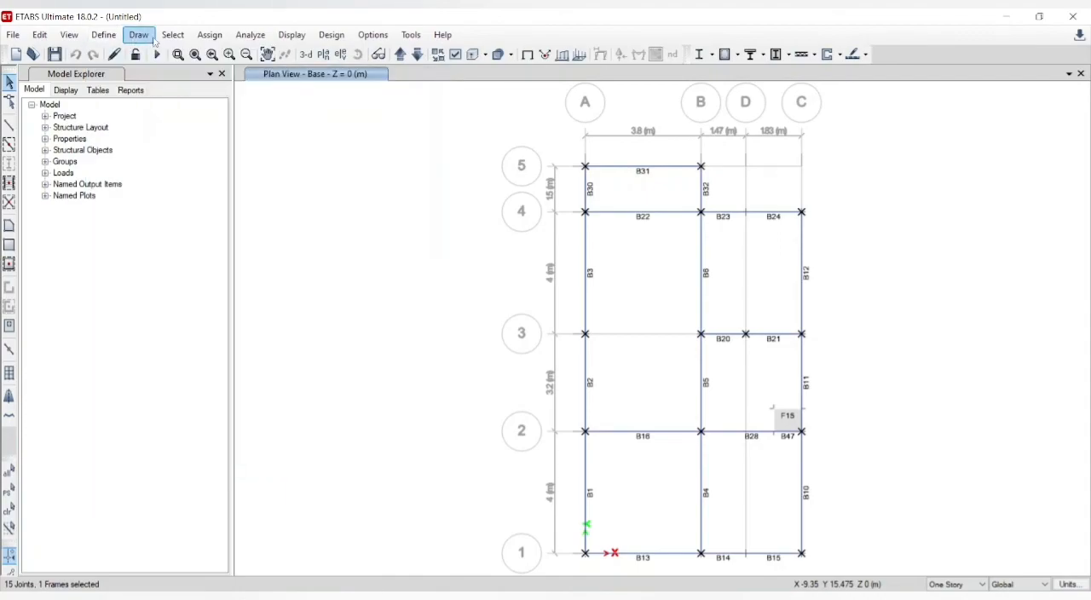
{"action": "left_click", "coordinate": [213, 38]}
{"action": "mouse_move", "coordinate": [225, 51]}
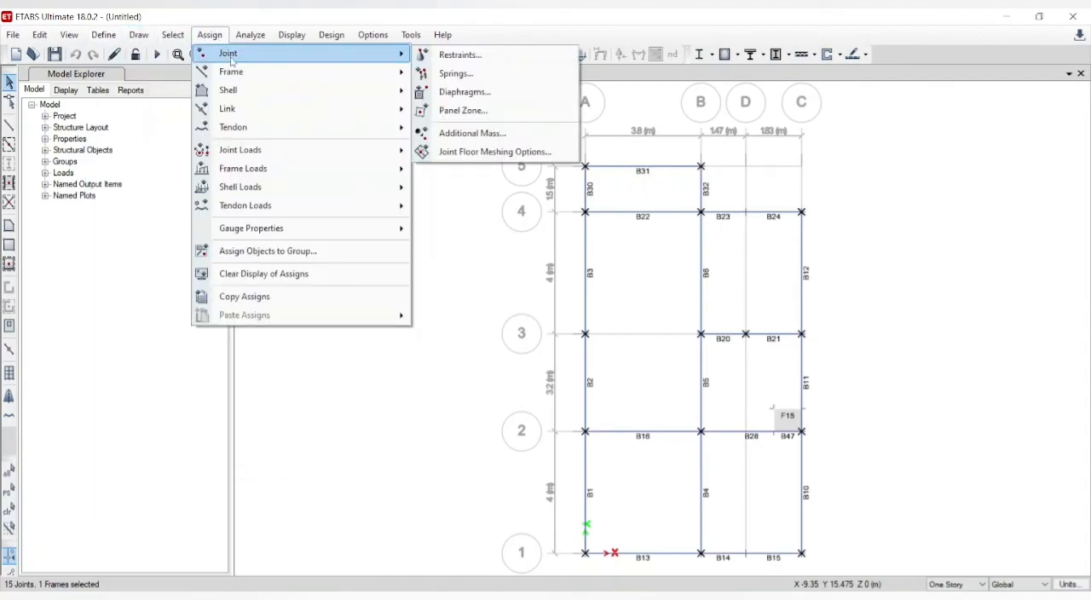
{"action": "left_click", "coordinate": [458, 54]}
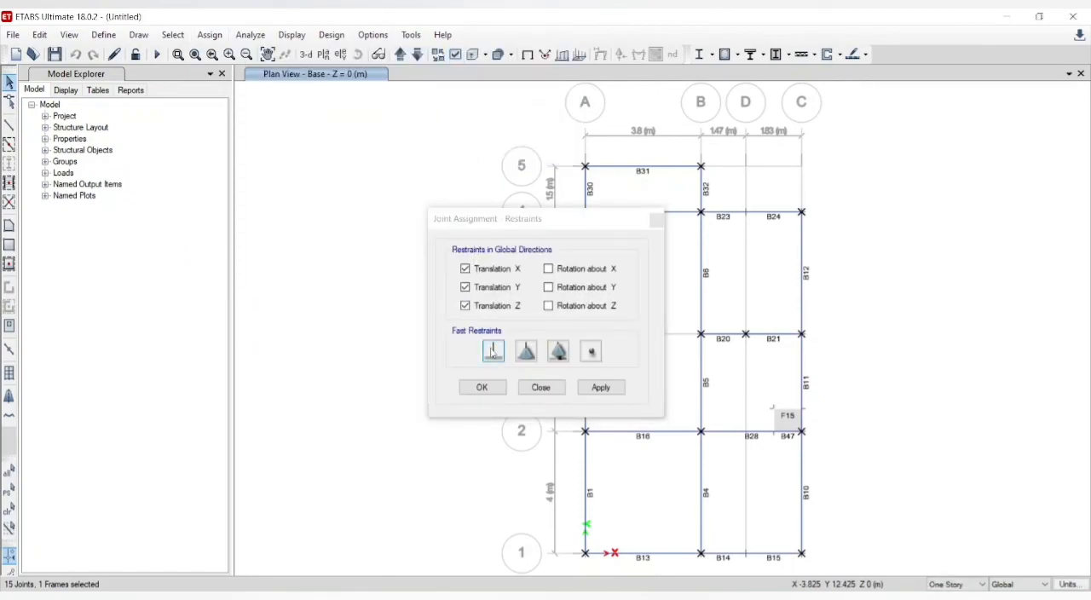
{"action": "left_click", "coordinate": [493, 351]}
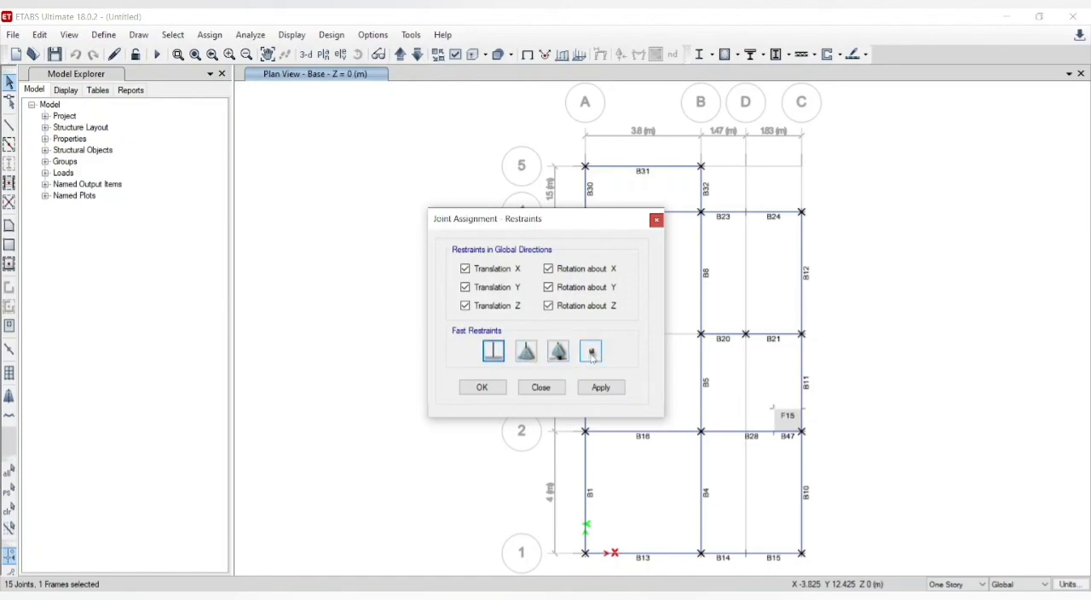
{"action": "left_click", "coordinate": [493, 352]}
{"action": "left_click", "coordinate": [600, 390]}
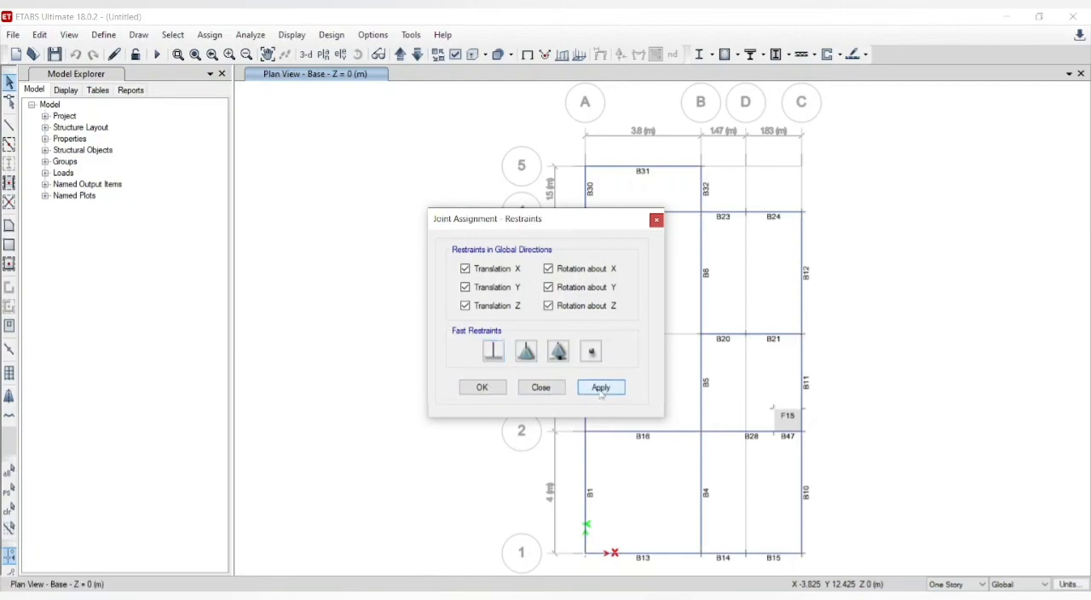
{"action": "left_click", "coordinate": [482, 389]}
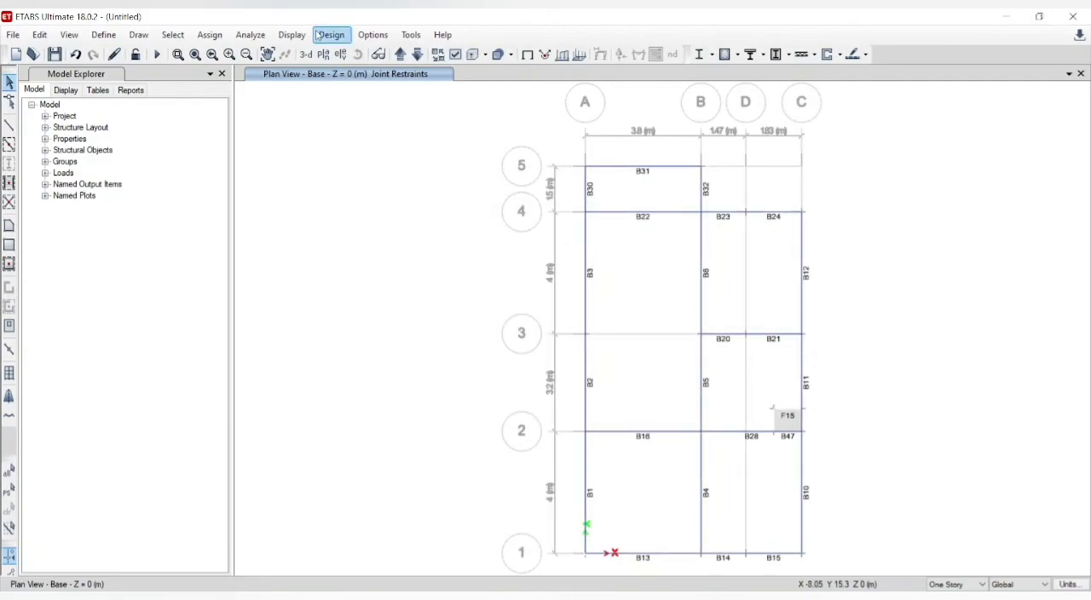
{"action": "left_click", "coordinate": [310, 57]}
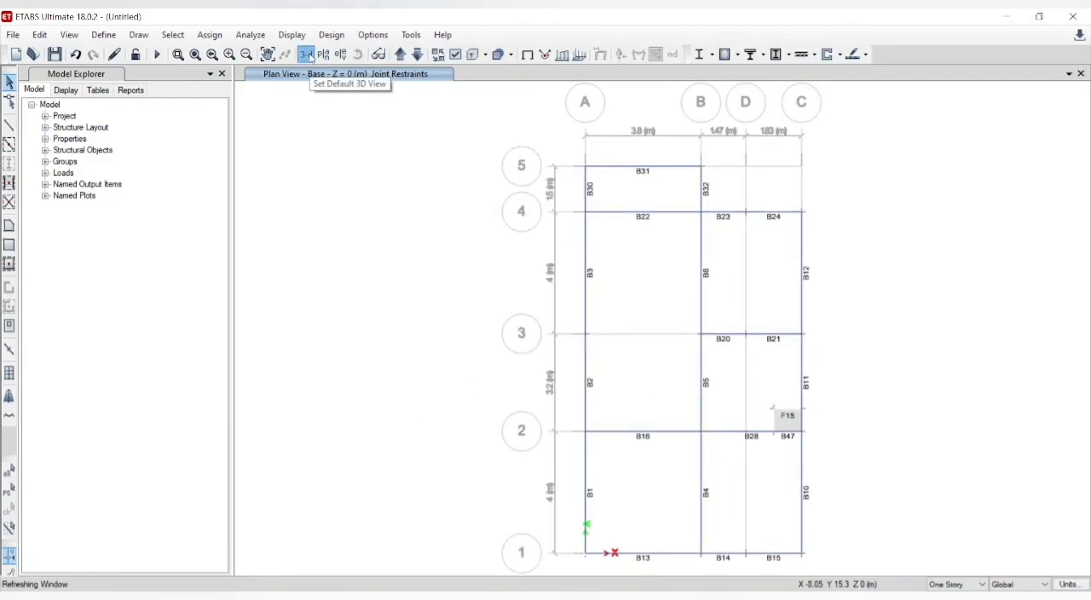